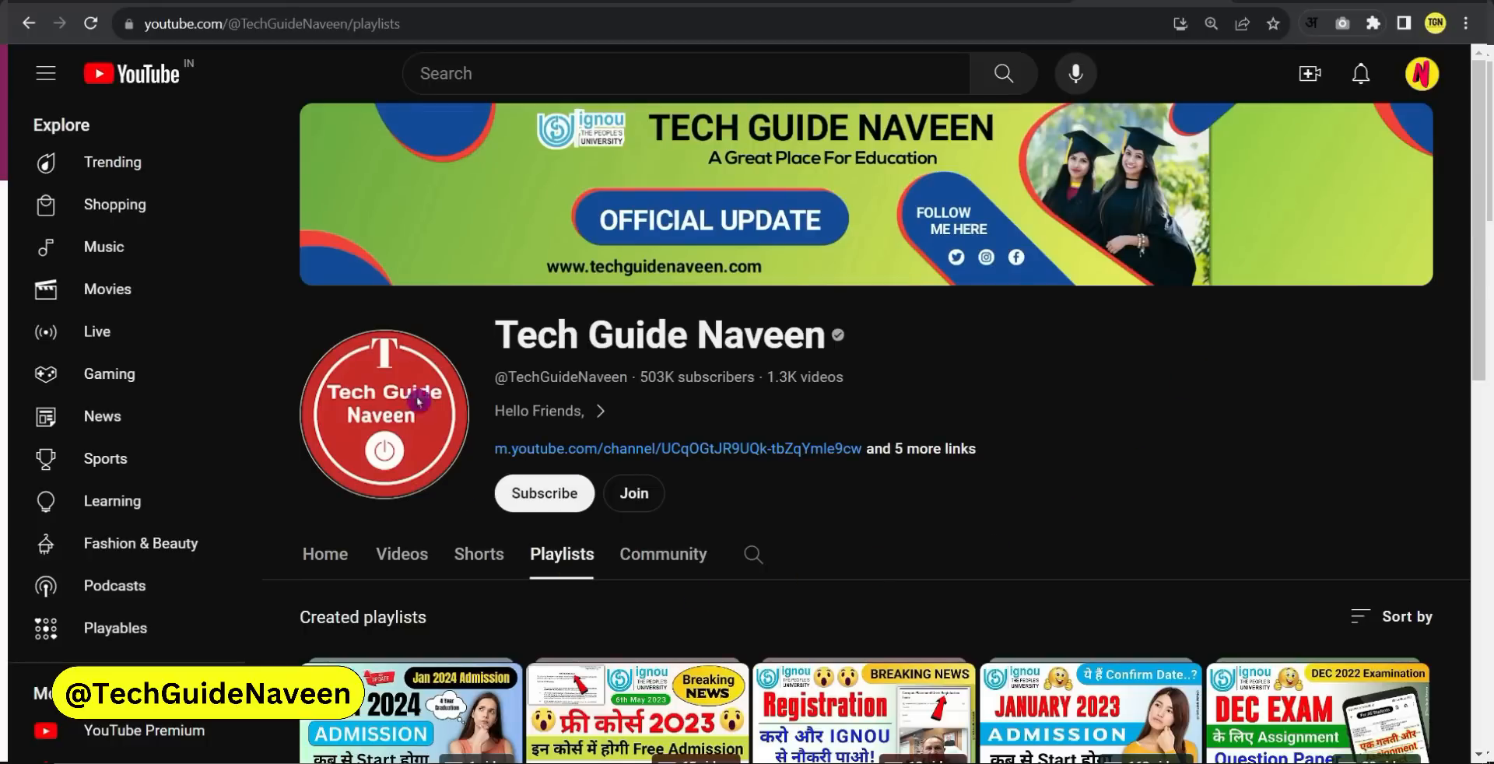
Subscribe to the Tech Guide Naveen channel with notifications set to All
{"action": "left_click", "coordinate": [560, 502]}
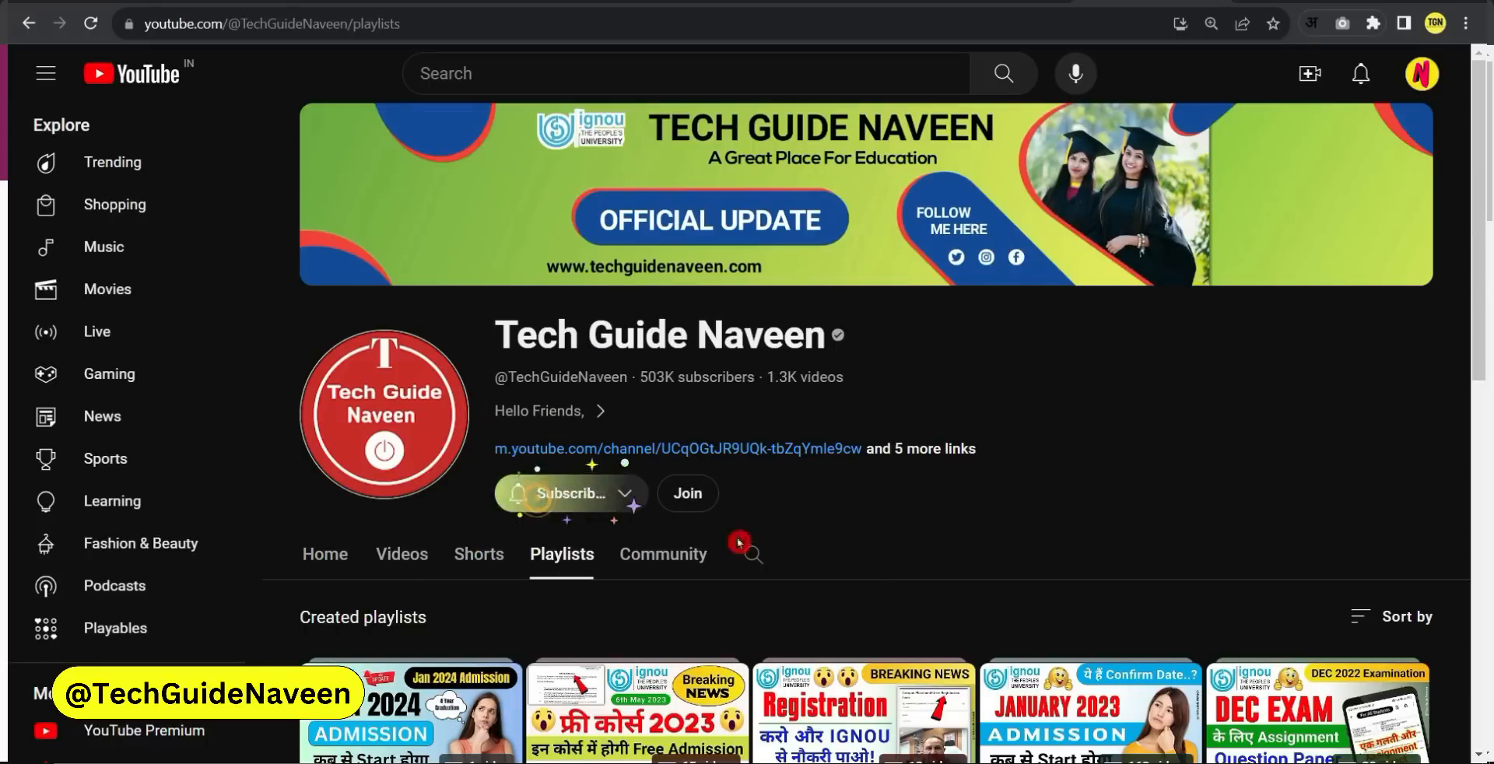
{"action": "left_click", "coordinate": [629, 494]}
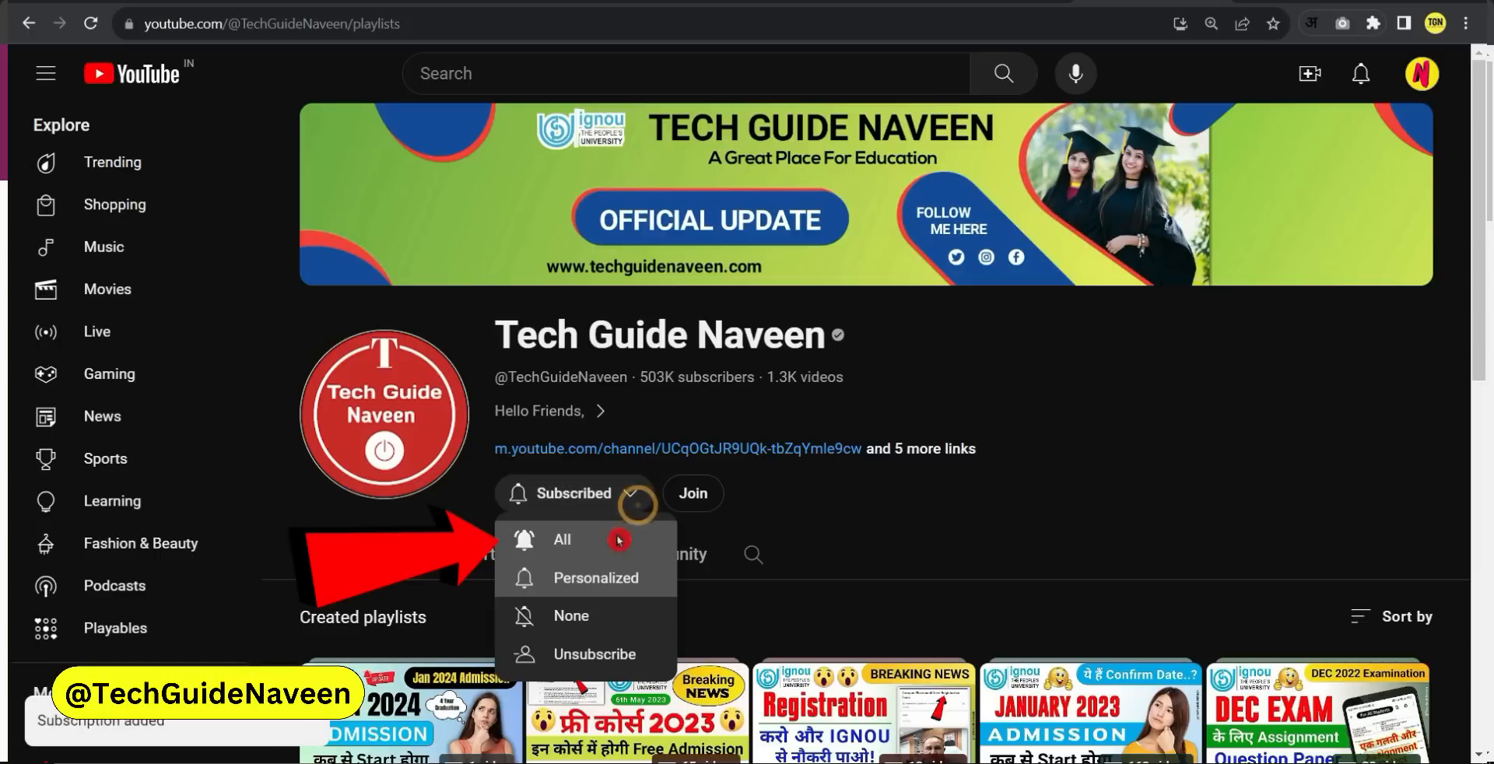
{"action": "left_click", "coordinate": [574, 539]}
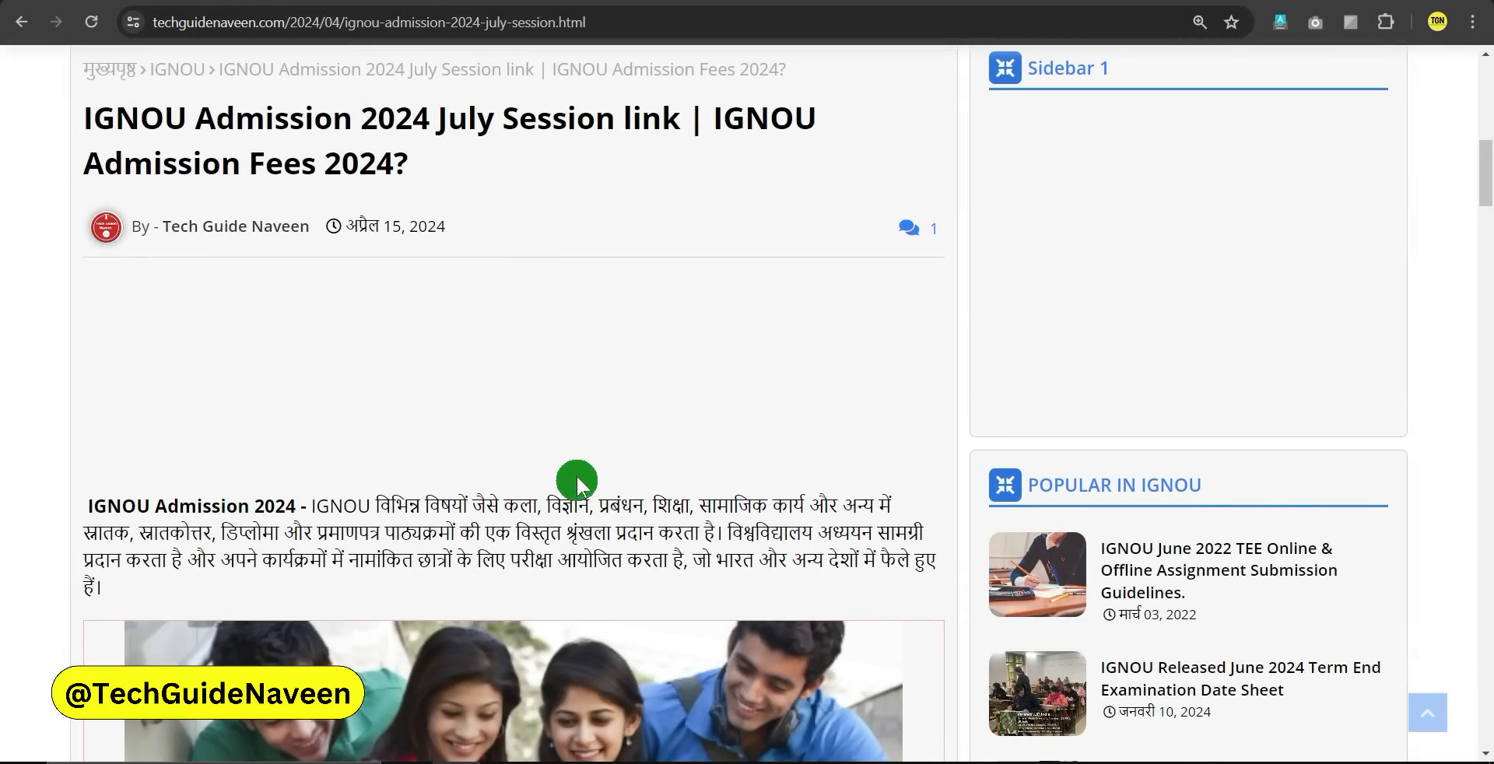
Scroll the article down to the Admission Portal Link section for ODL and Online programmes
{"action": "scroll", "coordinate": [593, 393], "scroll_direction": "down", "scroll_amount": 9}
{"action": "scroll", "coordinate": [593, 394], "scroll_direction": "down", "scroll_amount": 10}
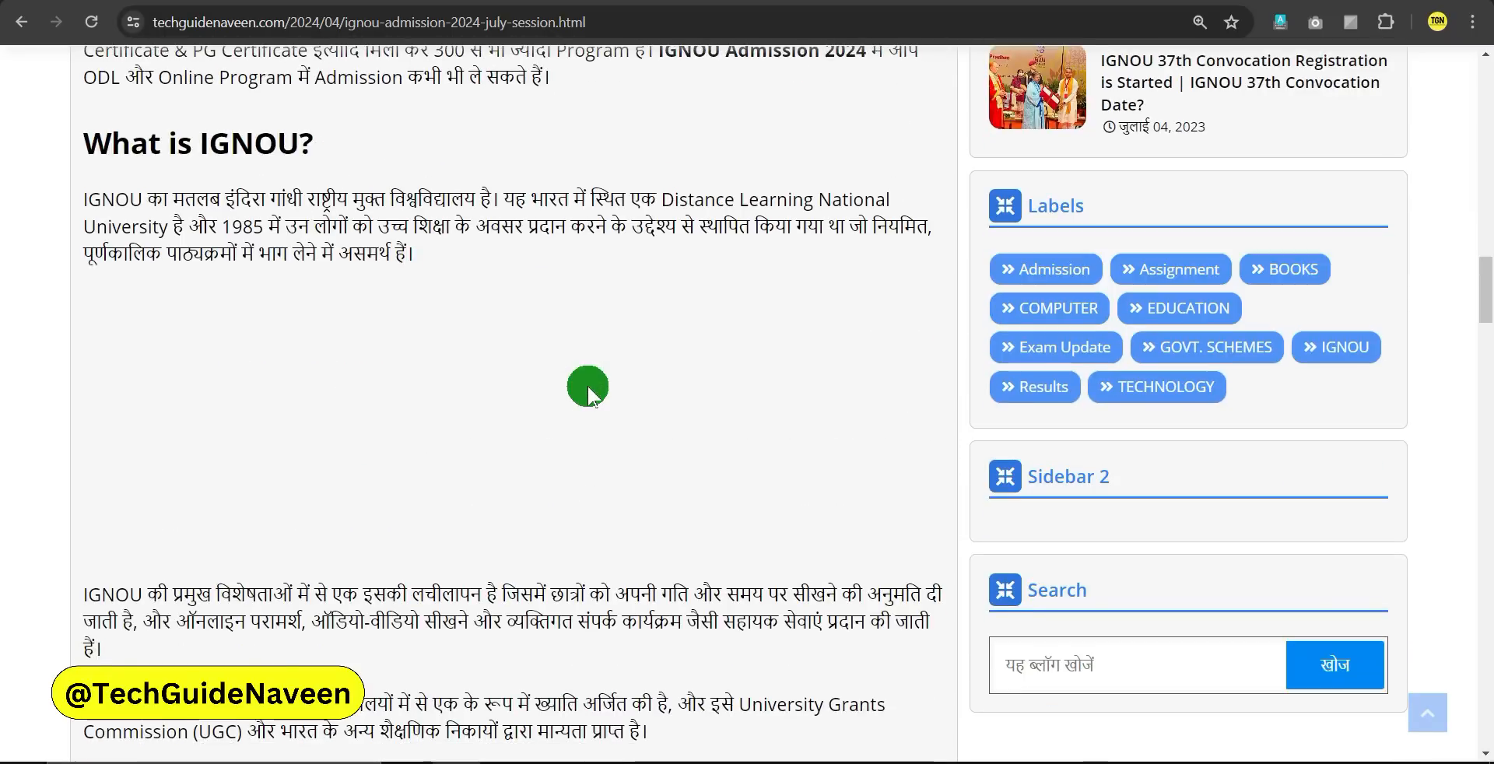
{"action": "scroll", "coordinate": [595, 398], "scroll_direction": "down", "scroll_amount": 10}
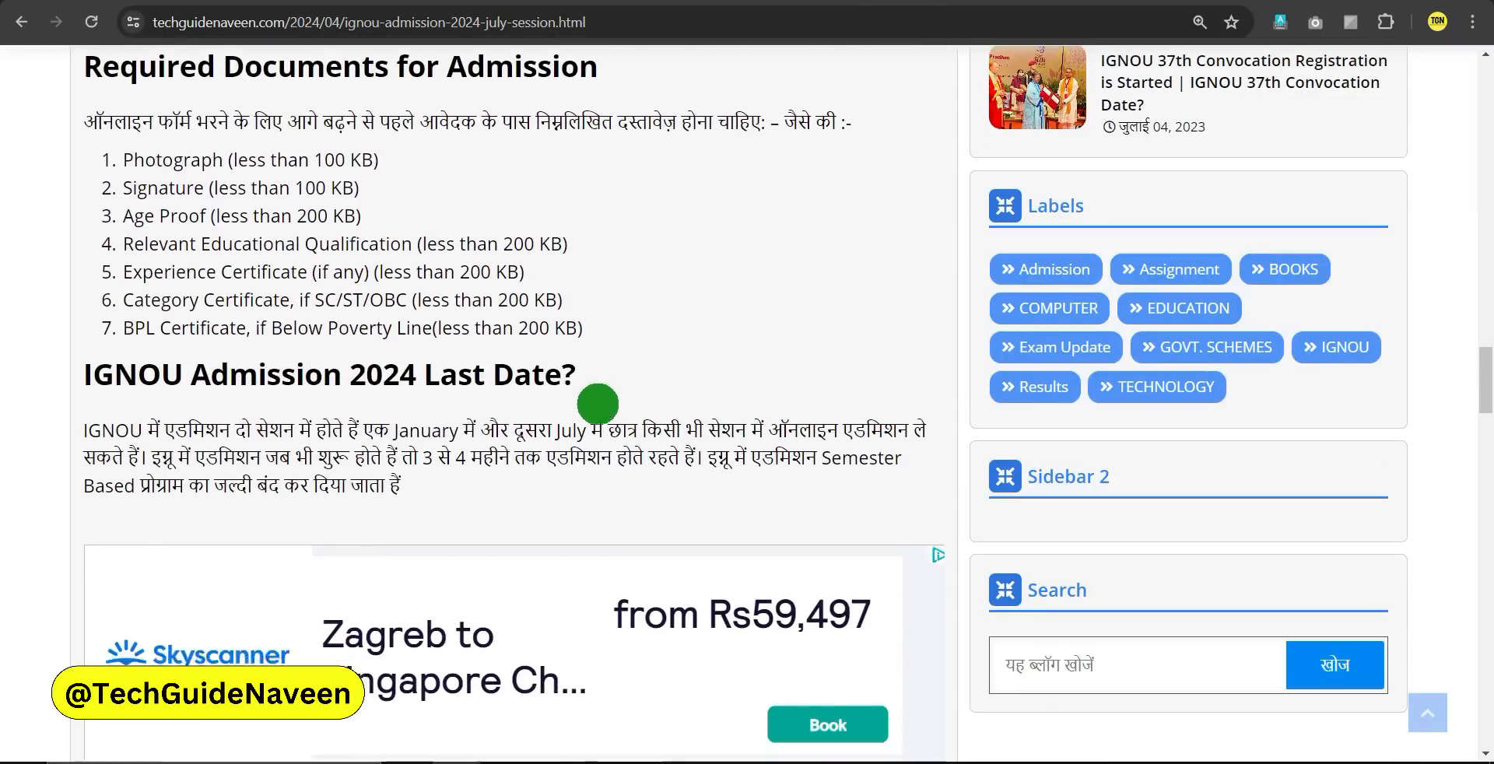
{"action": "scroll", "coordinate": [597, 416], "scroll_direction": "down", "scroll_amount": 4}
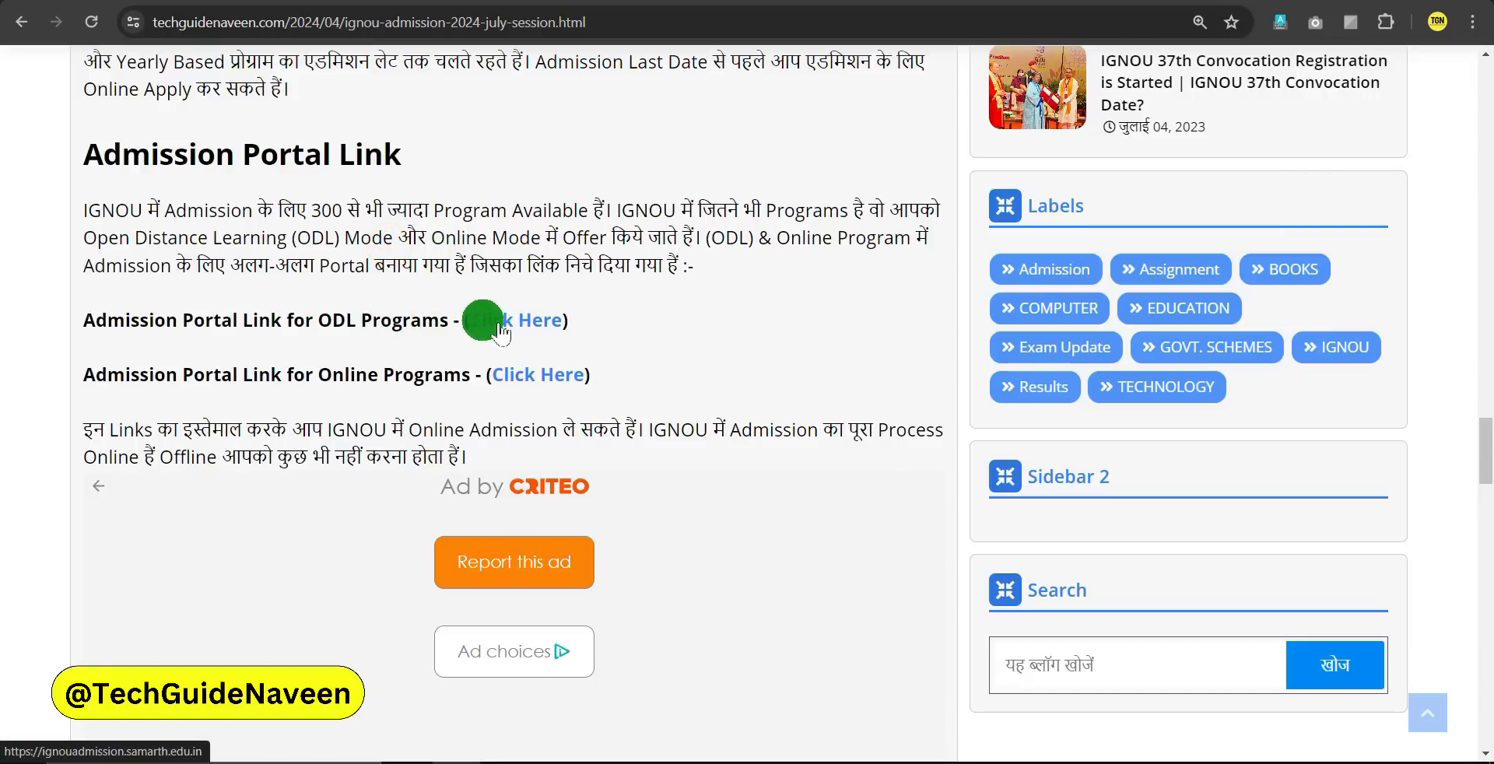
Open the ODL programmes admission portal and note its ODL Programmes heading
{"action": "left_click", "coordinate": [527, 319]}
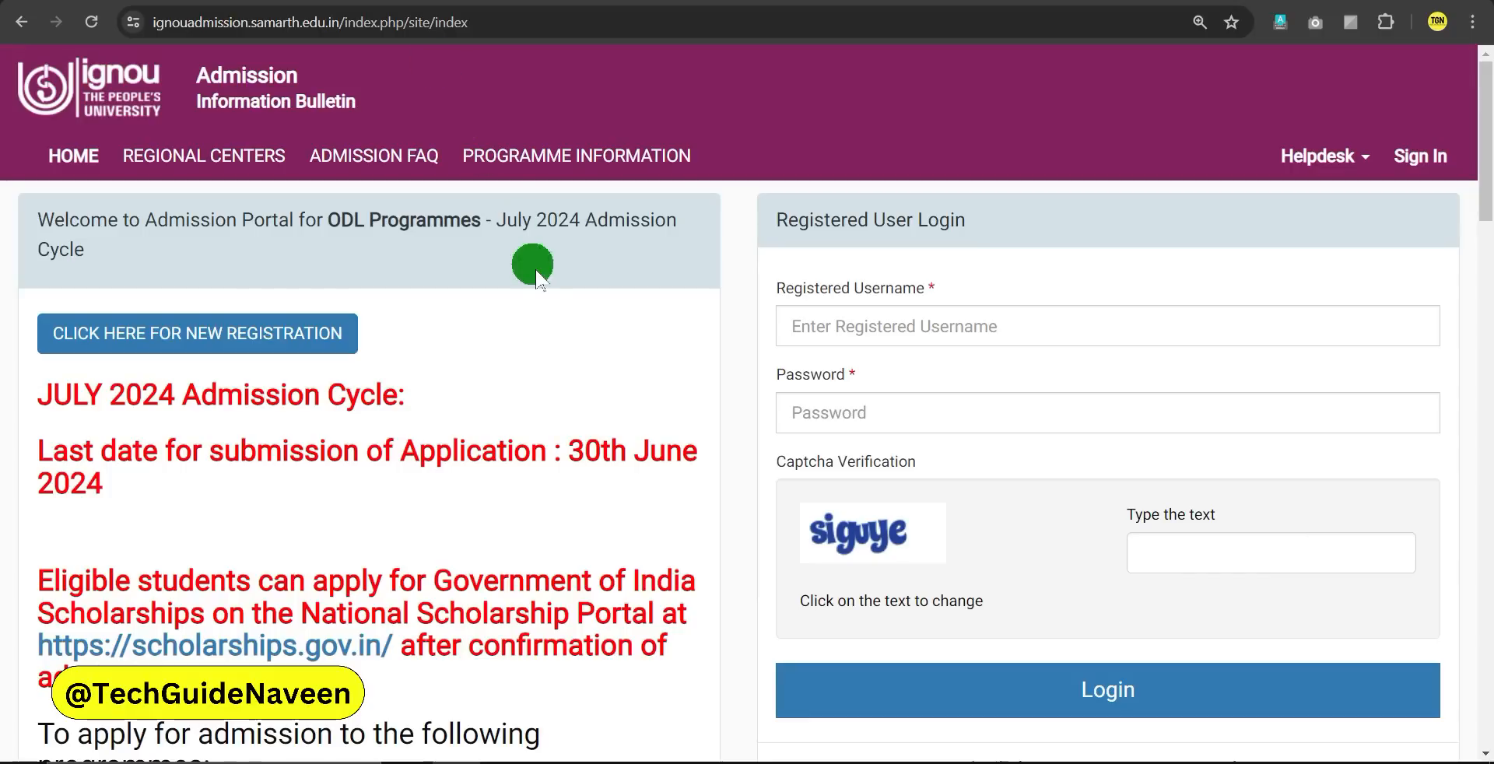
{"action": "left_click_drag", "start_coordinate": [325, 221], "coordinate": [650, 241]}
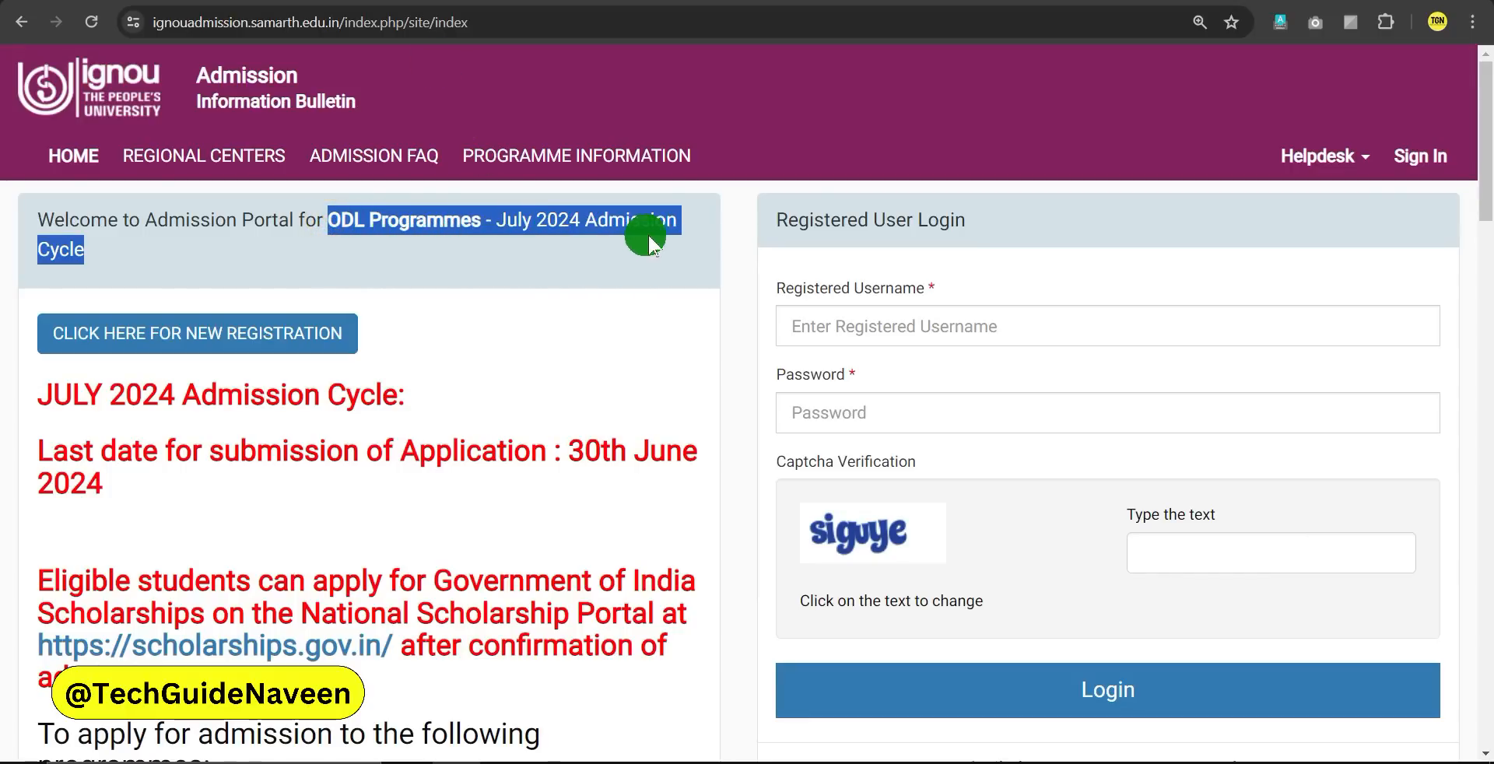
{"action": "left_click", "coordinate": [651, 257]}
Return to the blog article and open the Online Programmes admission portal link
{"action": "key", "text": "ctrl+shift+Tab"}
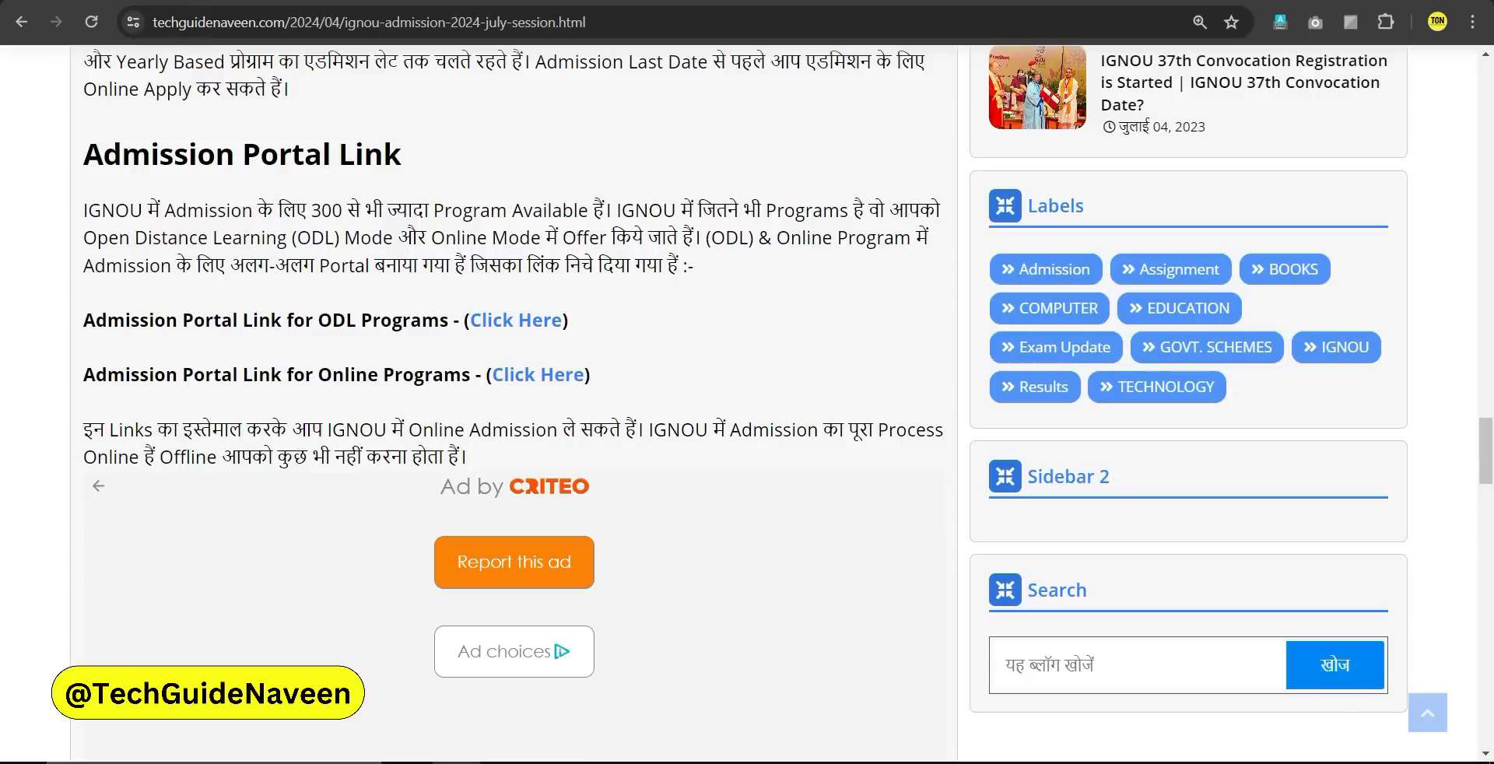
{"action": "left_click", "coordinate": [403, 378]}
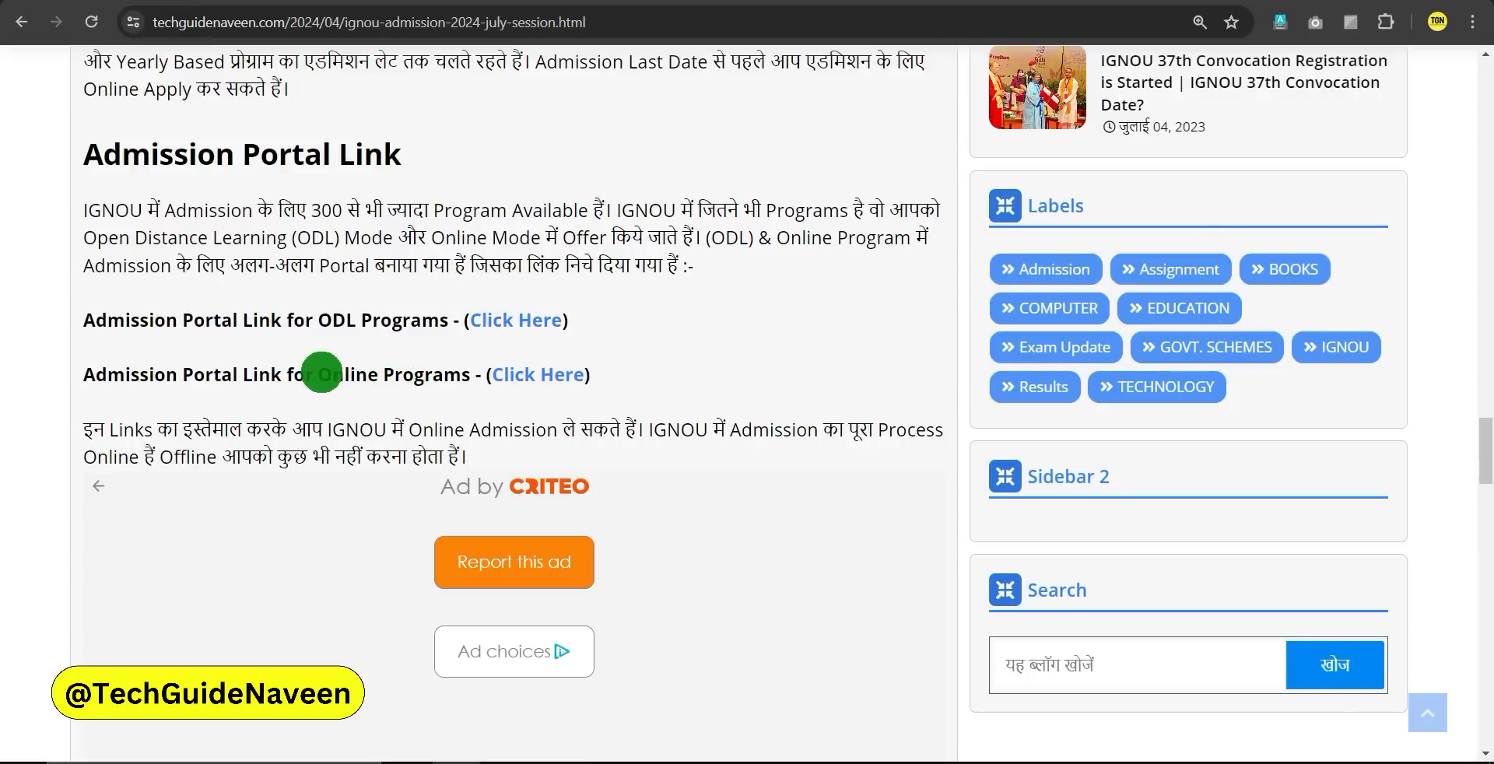
{"action": "left_click", "coordinate": [419, 375]}
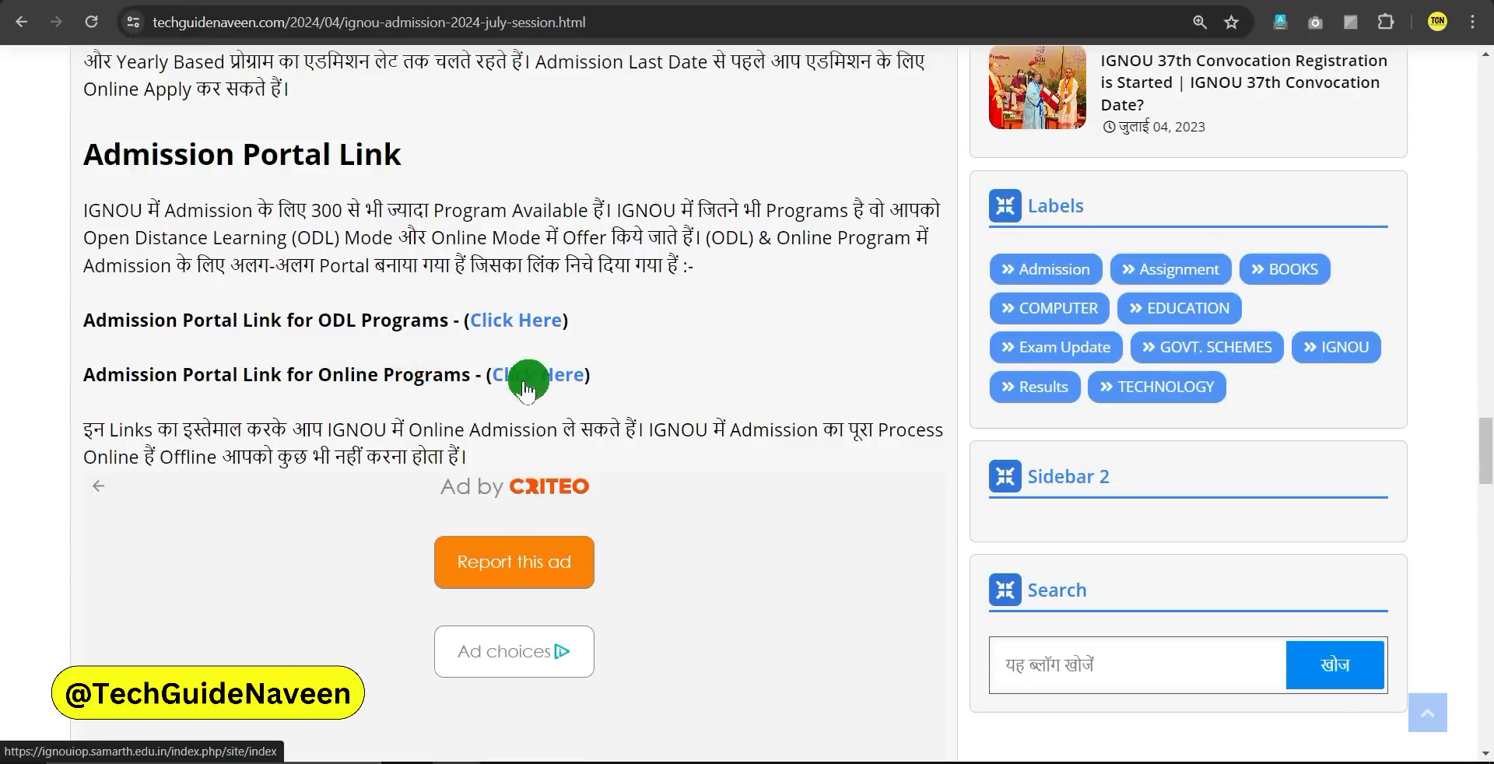
{"action": "left_click", "coordinate": [542, 381]}
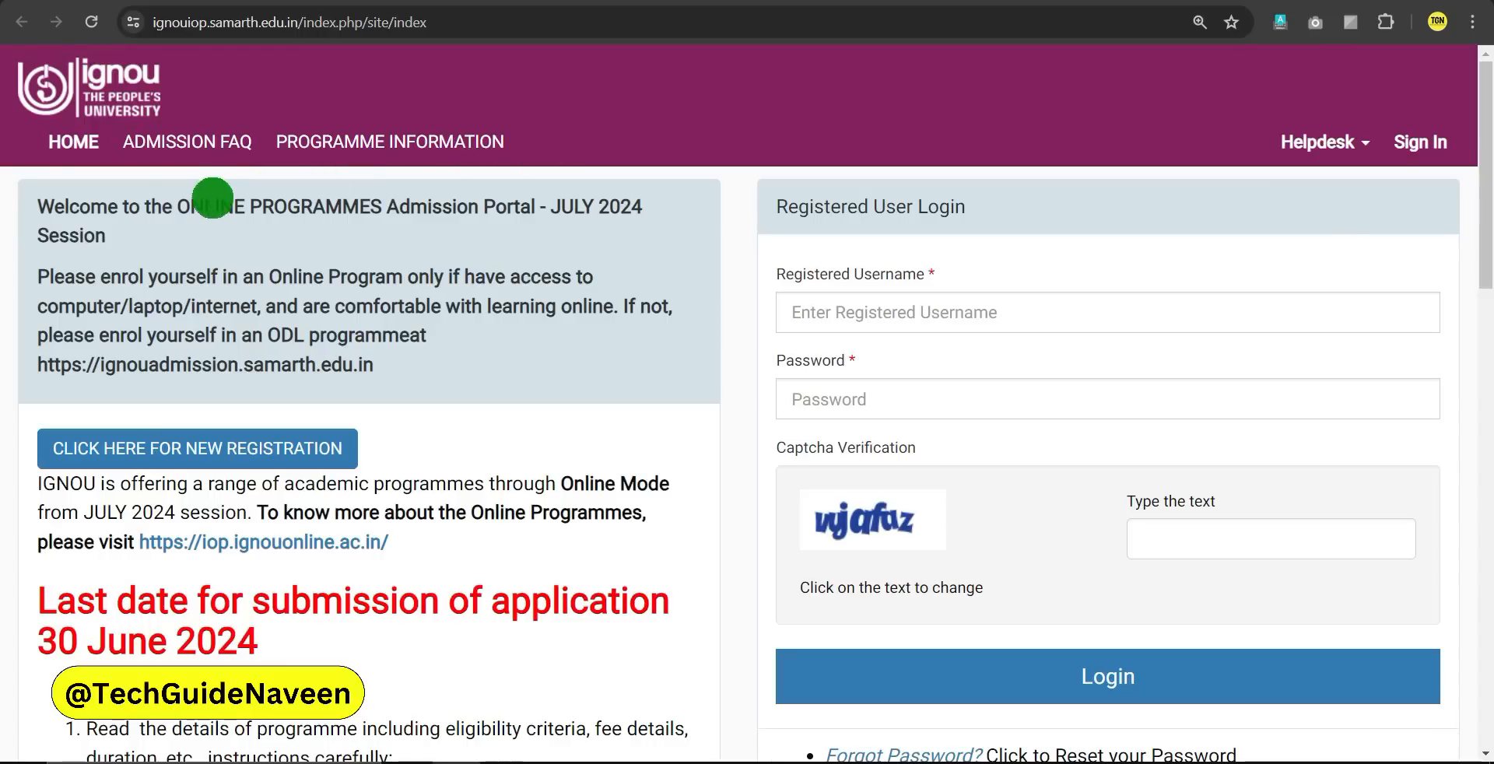
{"action": "left_click_drag", "start_coordinate": [178, 207], "coordinate": [392, 218]}
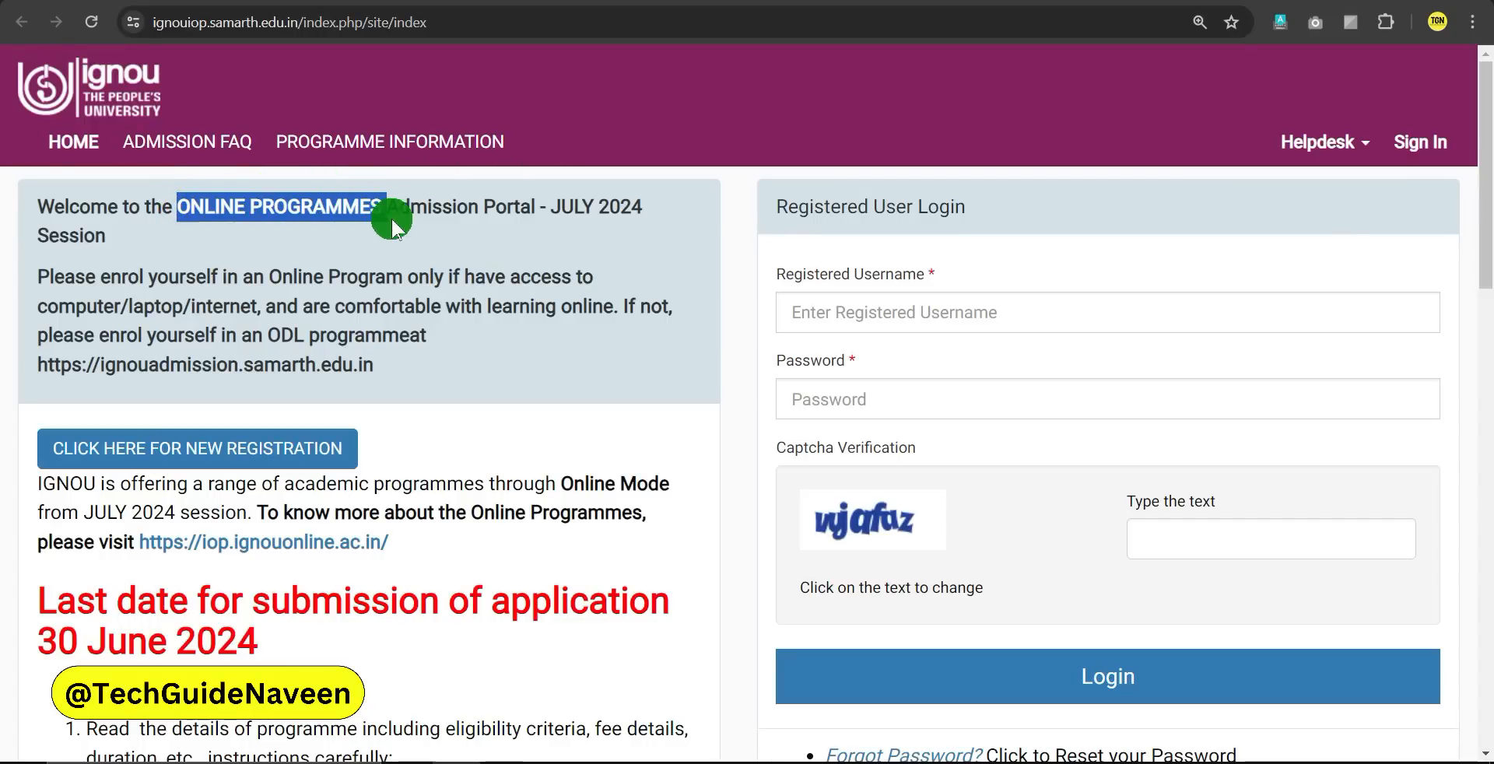
{"action": "left_click", "coordinate": [428, 230]}
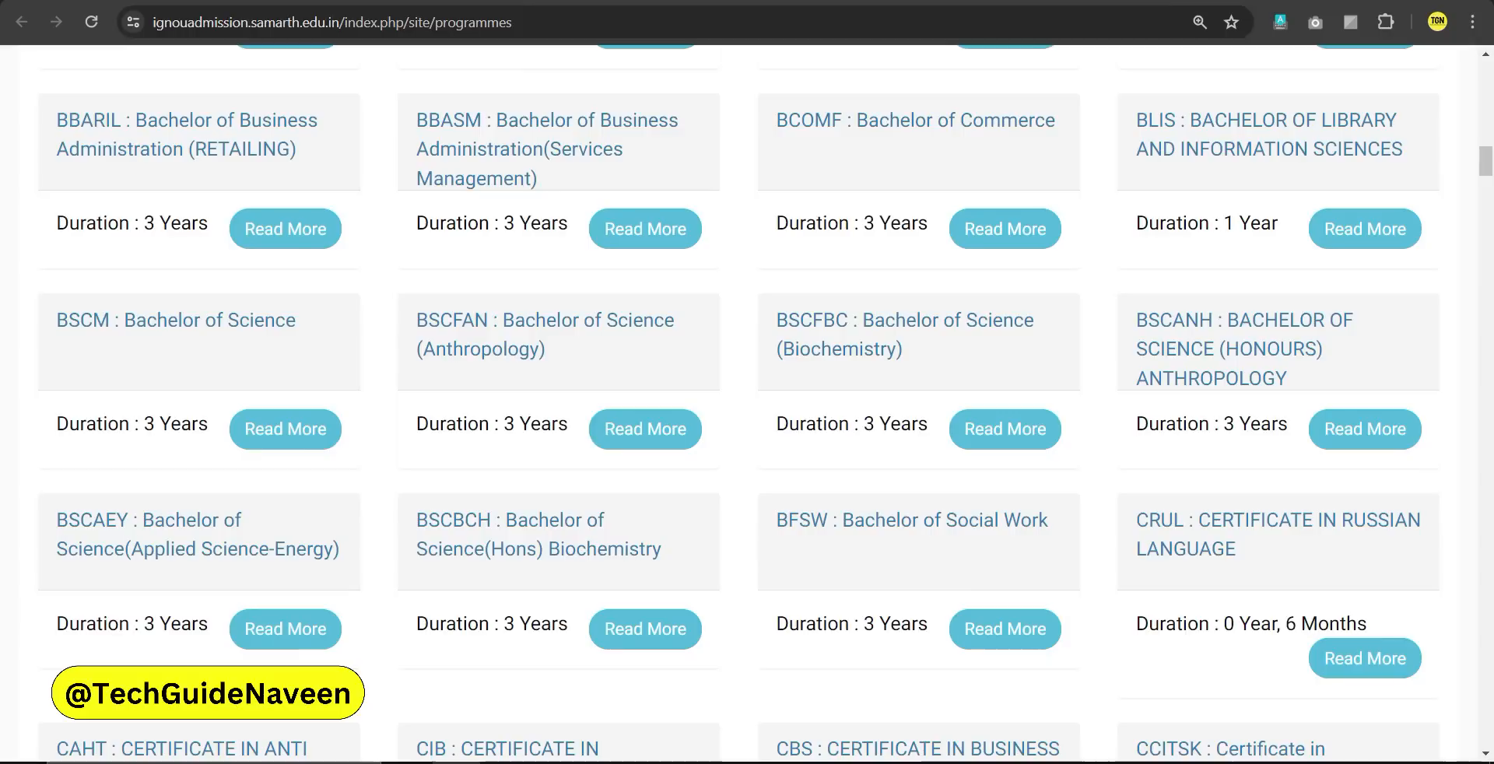
Find BAM : Bachelor of Arts in Available Programme's and open its Read More details
{"action": "scroll", "coordinate": [725, 297], "scroll_direction": "up", "scroll_amount": 18}
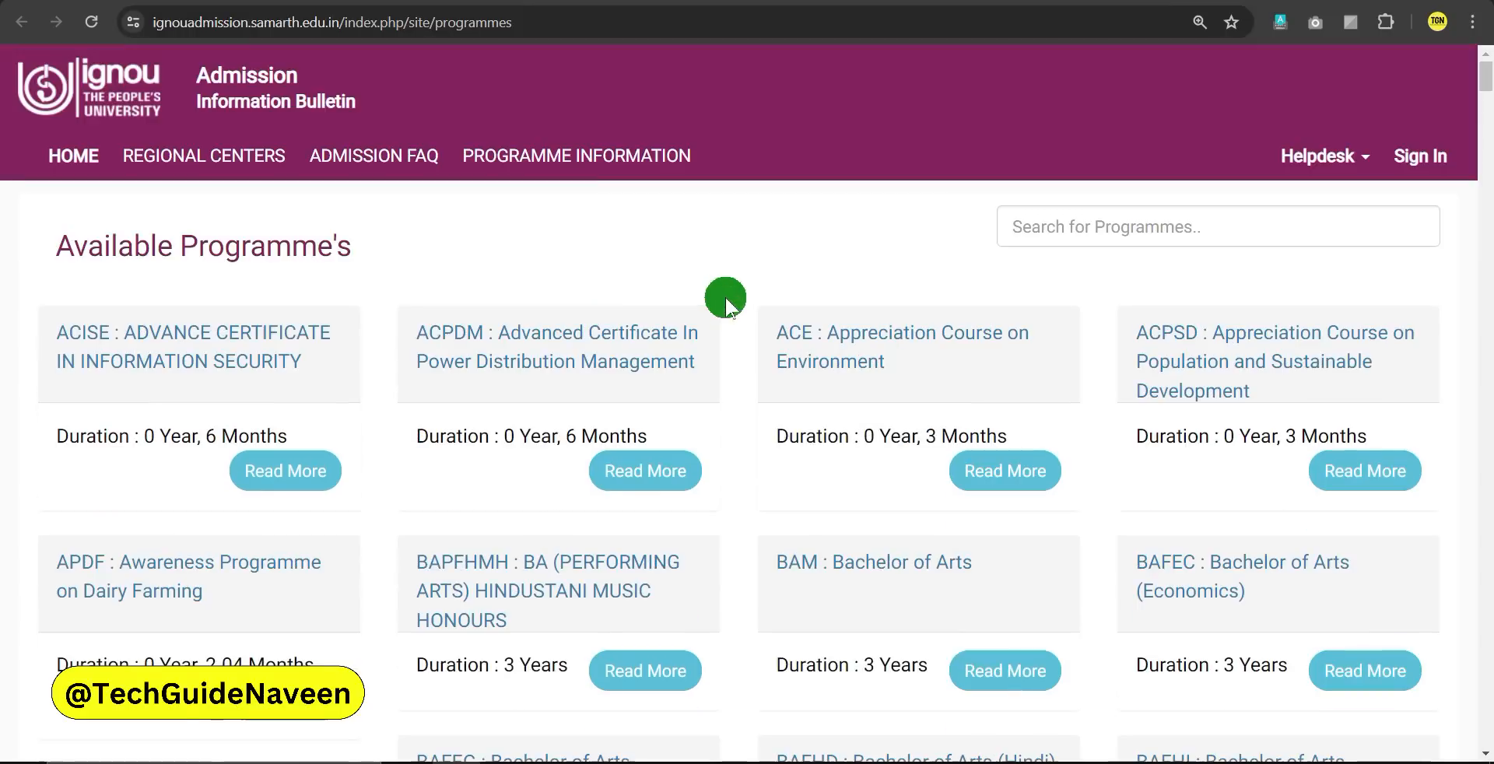
{"action": "scroll", "coordinate": [787, 615], "scroll_direction": "down", "scroll_amount": 18}
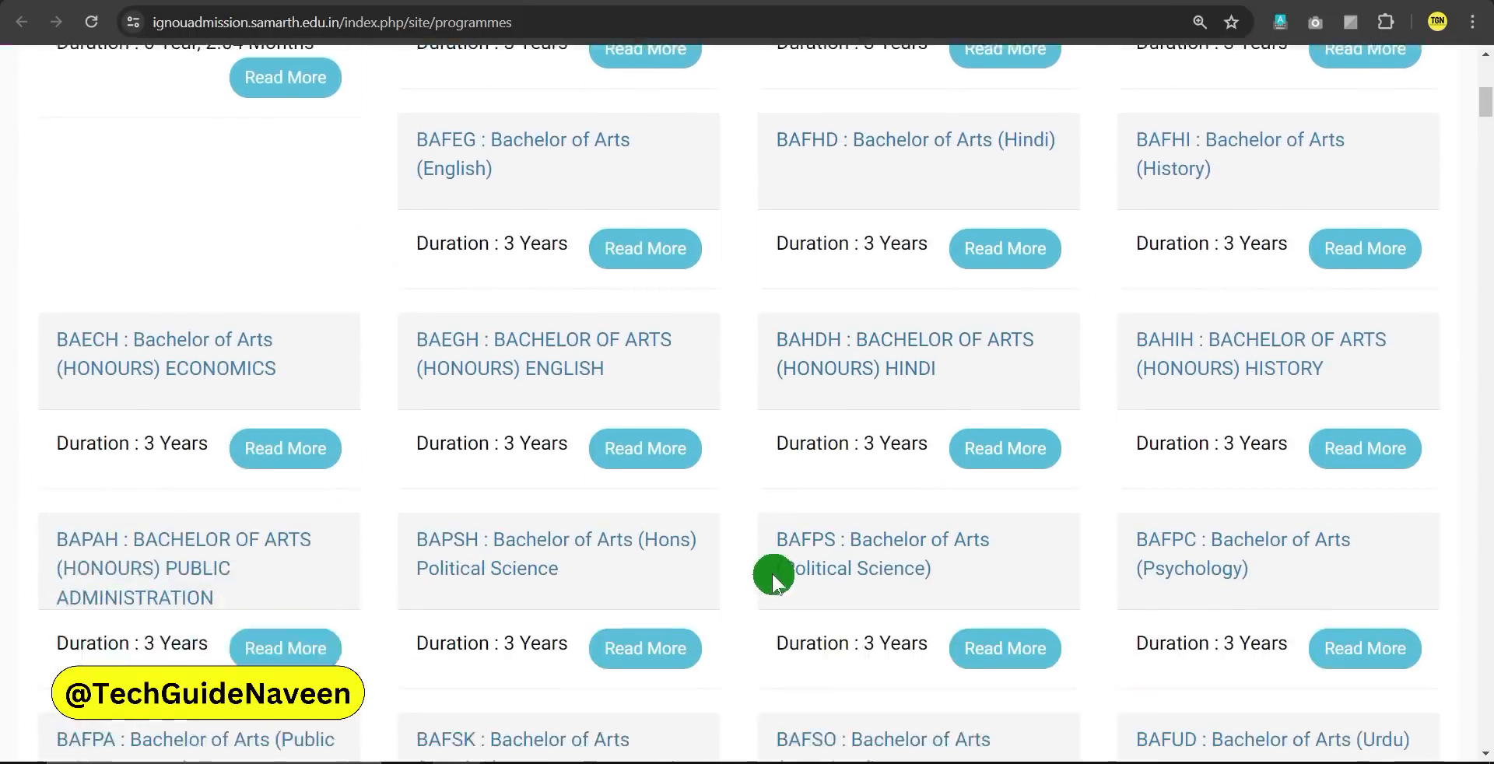
{"action": "scroll", "coordinate": [734, 573], "scroll_direction": "down", "scroll_amount": 10}
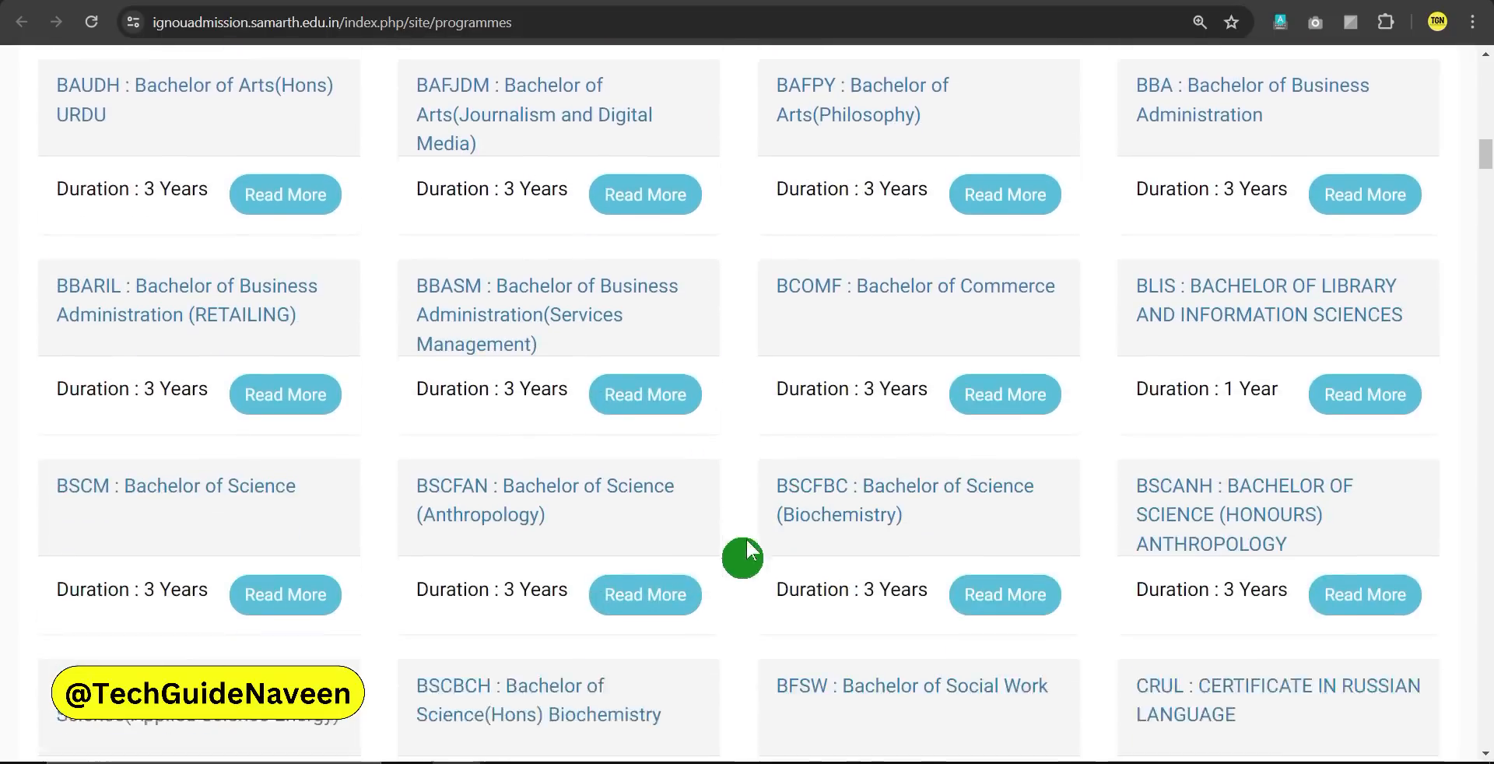
{"action": "scroll", "coordinate": [730, 564], "scroll_direction": "up", "scroll_amount": 20}
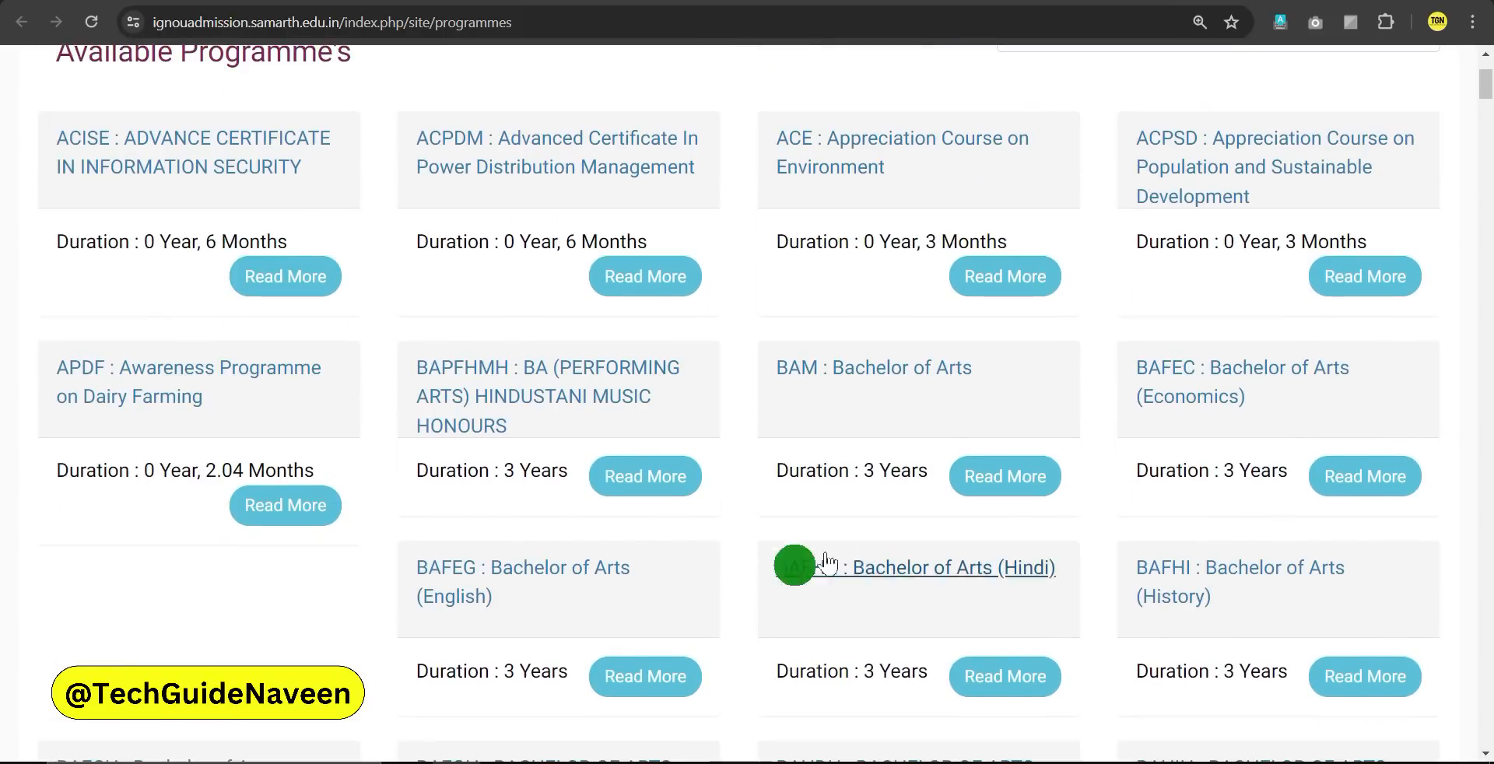
{"action": "left_click", "coordinate": [1004, 481]}
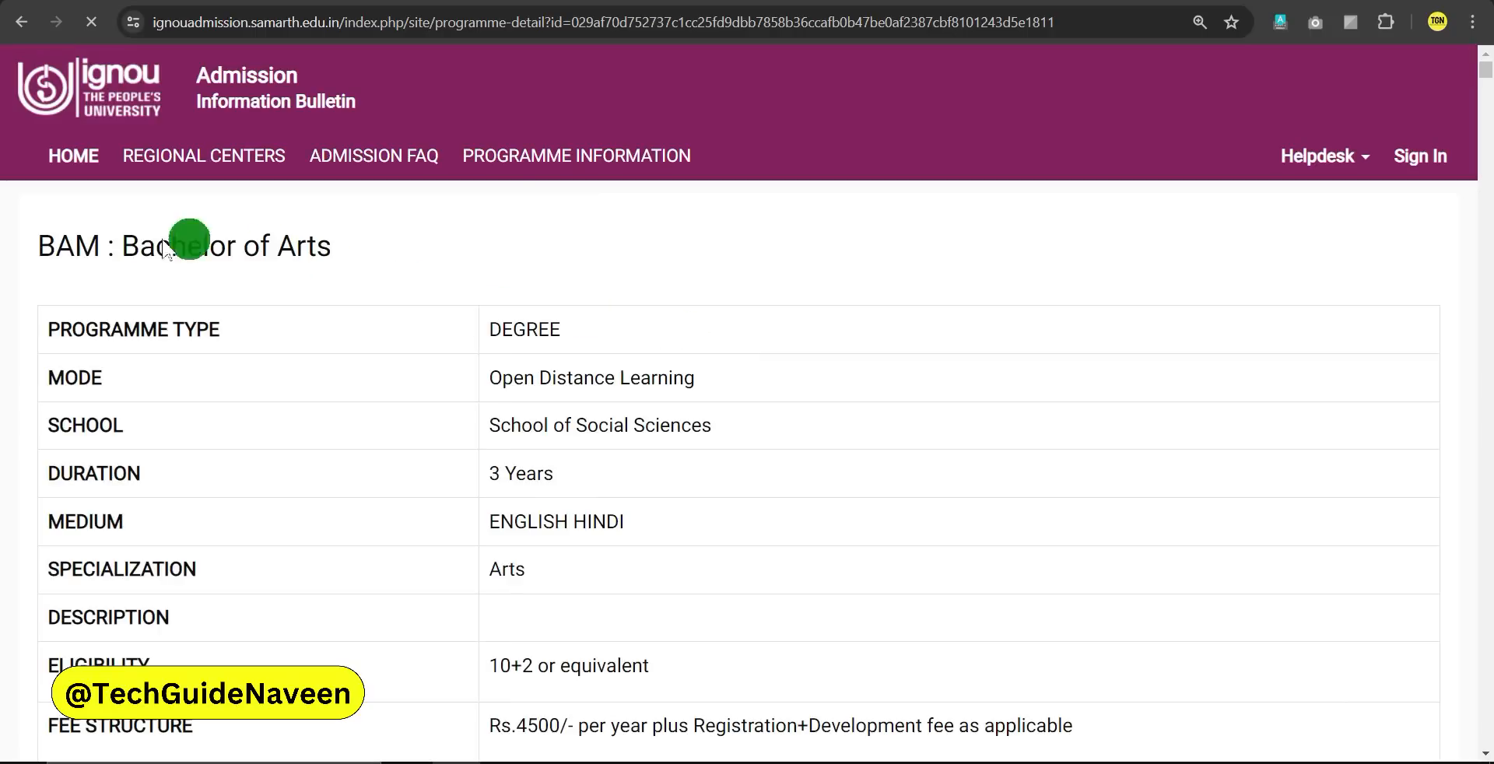
Review the BAM heading, ENGLISH HINDI medium and 10+2 or equivalent eligibility
{"action": "left_click_drag", "start_coordinate": [38, 246], "coordinate": [352, 257]}
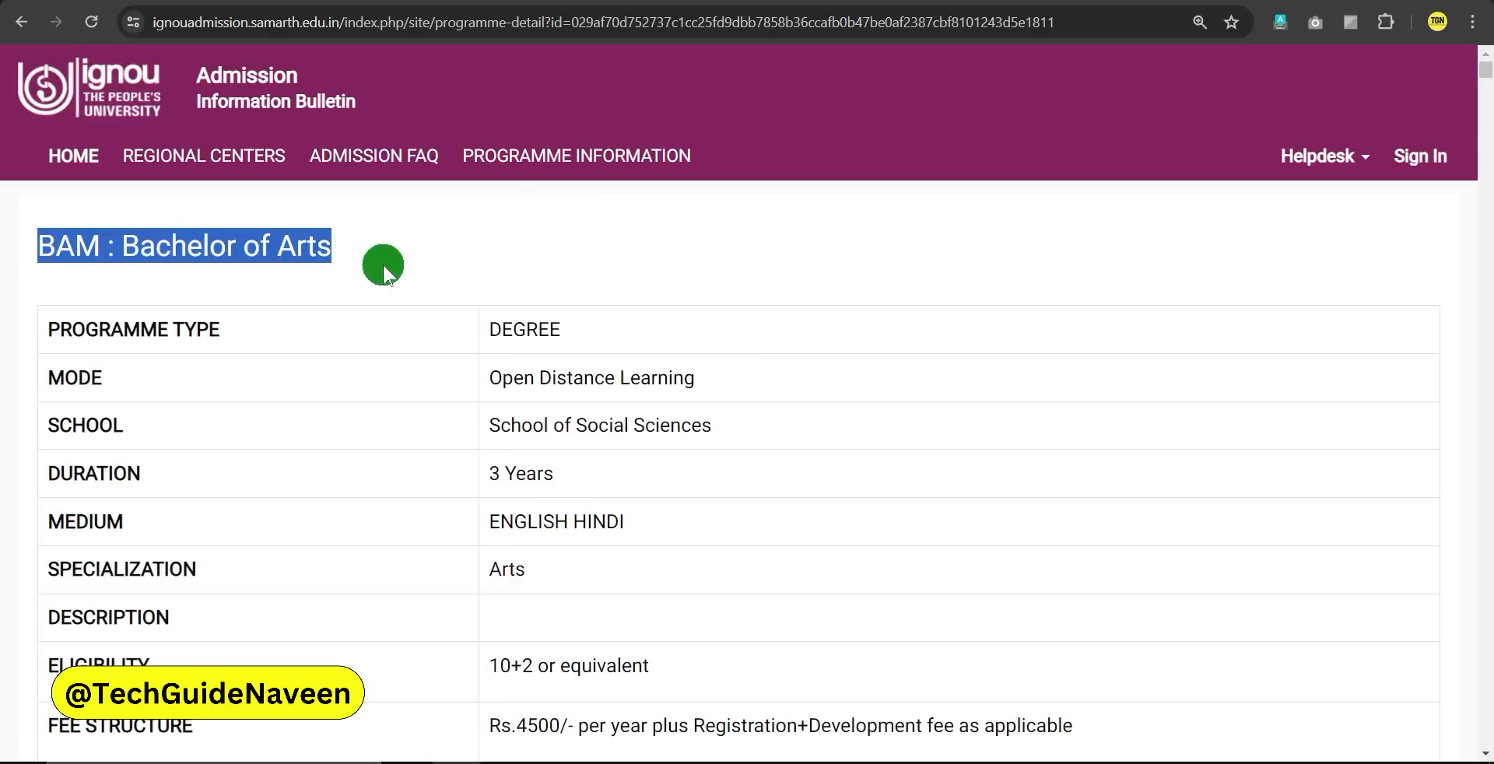
{"action": "left_click", "coordinate": [383, 264]}
{"action": "scroll", "coordinate": [537, 475], "scroll_direction": "down", "scroll_amount": 1}
{"action": "left_click_drag", "start_coordinate": [486, 374], "coordinate": [607, 376]}
{"action": "left_click_drag", "start_coordinate": [489, 424], "coordinate": [650, 433]}
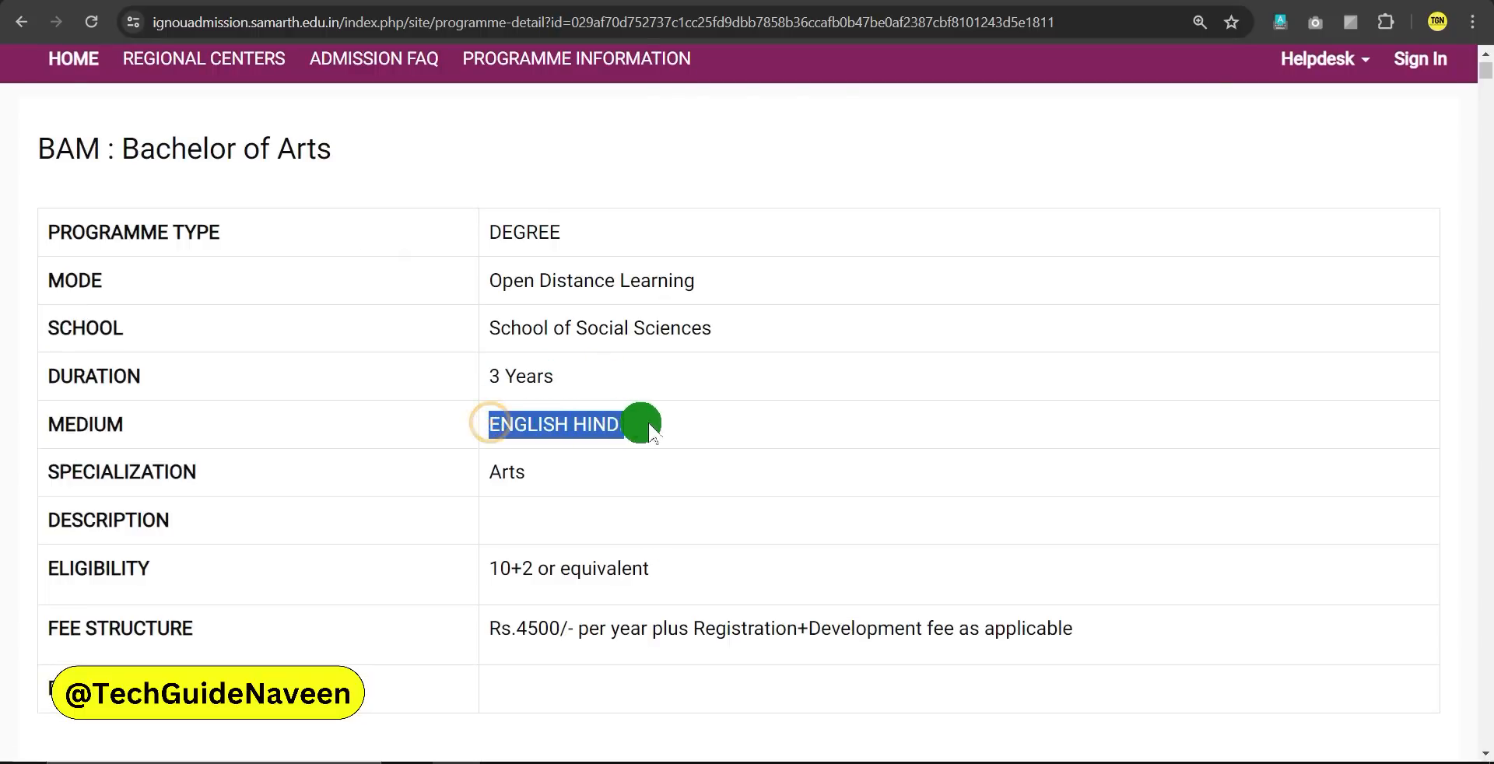
{"action": "scroll", "coordinate": [670, 458], "scroll_direction": "down", "scroll_amount": 3}
{"action": "left_click", "coordinate": [634, 380]}
{"action": "left_click_drag", "start_coordinate": [503, 280], "coordinate": [674, 296]}
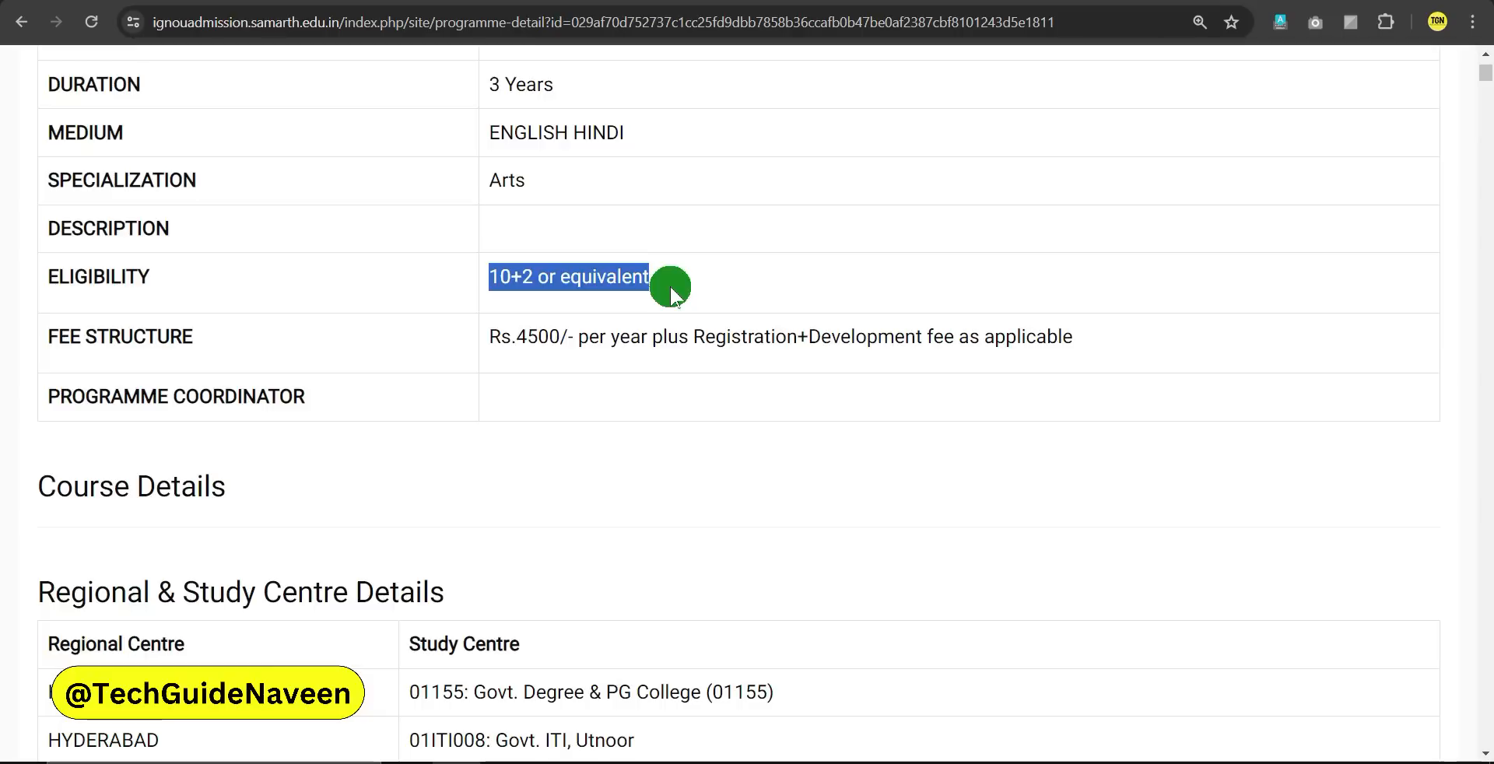
{"action": "left_click", "coordinate": [621, 389]}
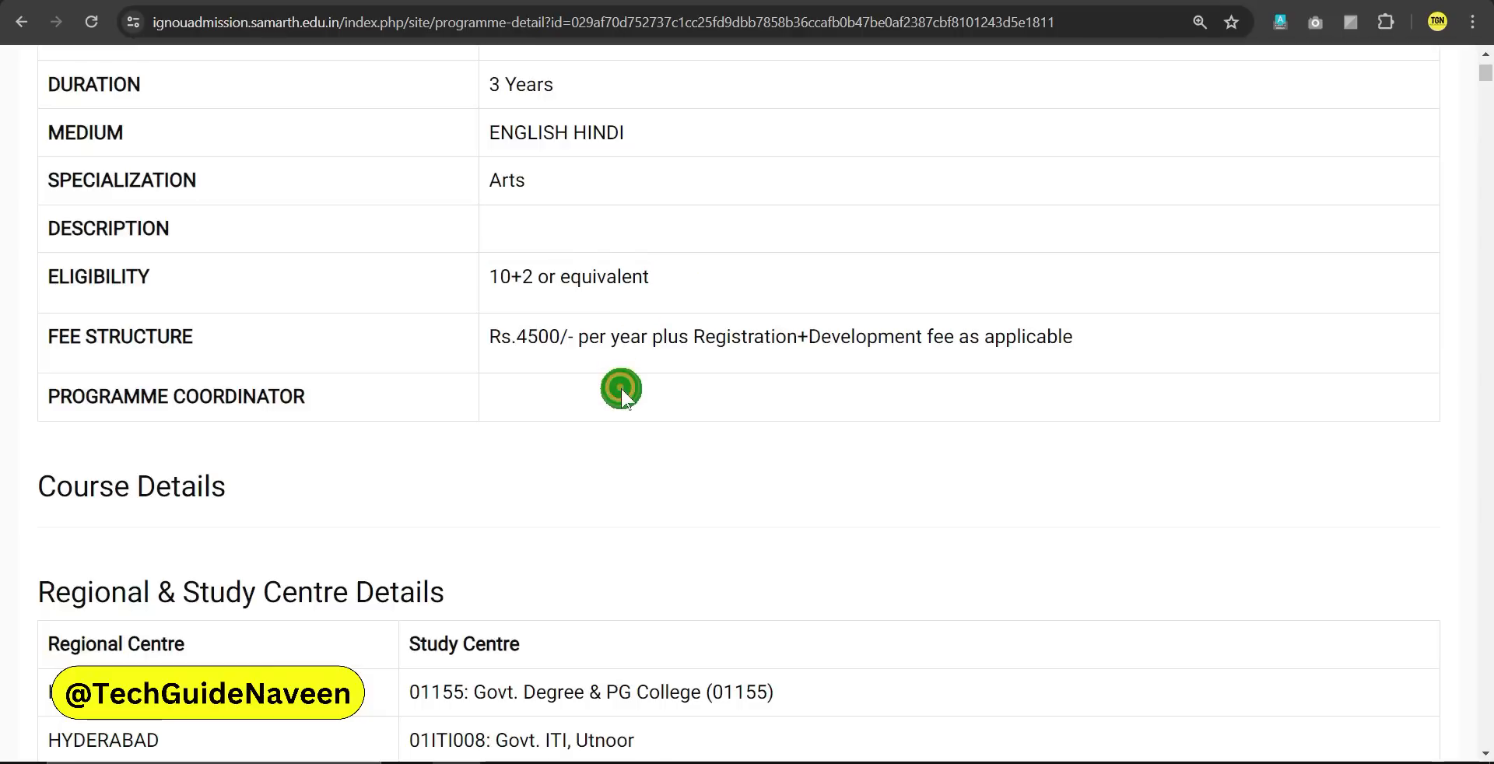
{"action": "left_click_drag", "start_coordinate": [492, 274], "coordinate": [680, 280]}
{"action": "left_click", "coordinate": [682, 282]}
Review the Rs.4500/- per year fee and registration note, then go back HOME
{"action": "left_click", "coordinate": [651, 407]}
{"action": "left_click_drag", "start_coordinate": [487, 337], "coordinate": [798, 342]}
{"action": "left_click", "coordinate": [799, 382]}
{"action": "left_click", "coordinate": [639, 356]}
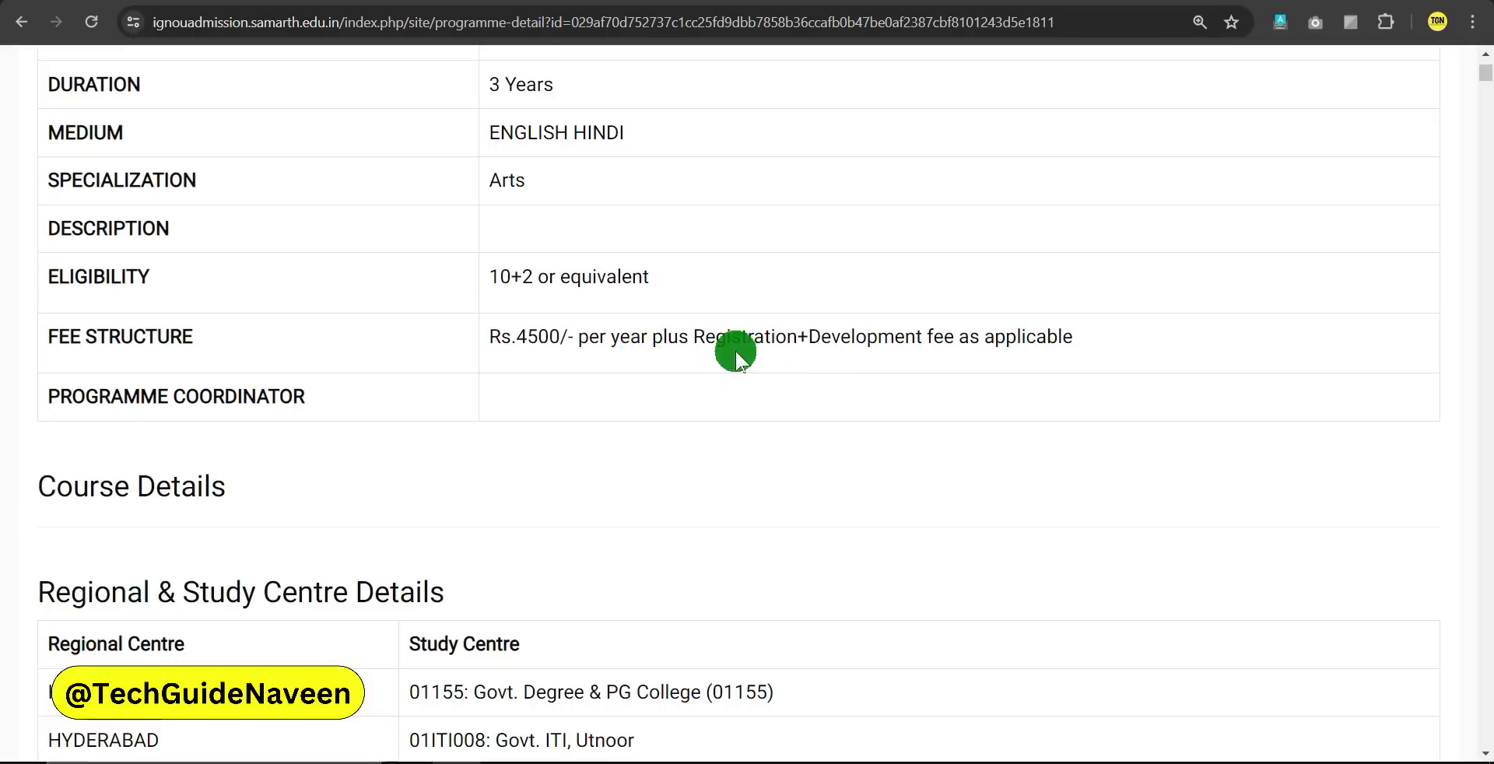
{"action": "left_click_drag", "start_coordinate": [706, 336], "coordinate": [922, 337]}
{"action": "left_click", "coordinate": [822, 357]}
{"action": "left_click", "coordinate": [805, 380]}
{"action": "left_click_drag", "start_coordinate": [492, 335], "coordinate": [686, 346]}
{"action": "left_click", "coordinate": [680, 361]}
{"action": "scroll", "coordinate": [544, 373], "scroll_direction": "up", "scroll_amount": 5}
{"action": "left_click", "coordinate": [83, 166]}
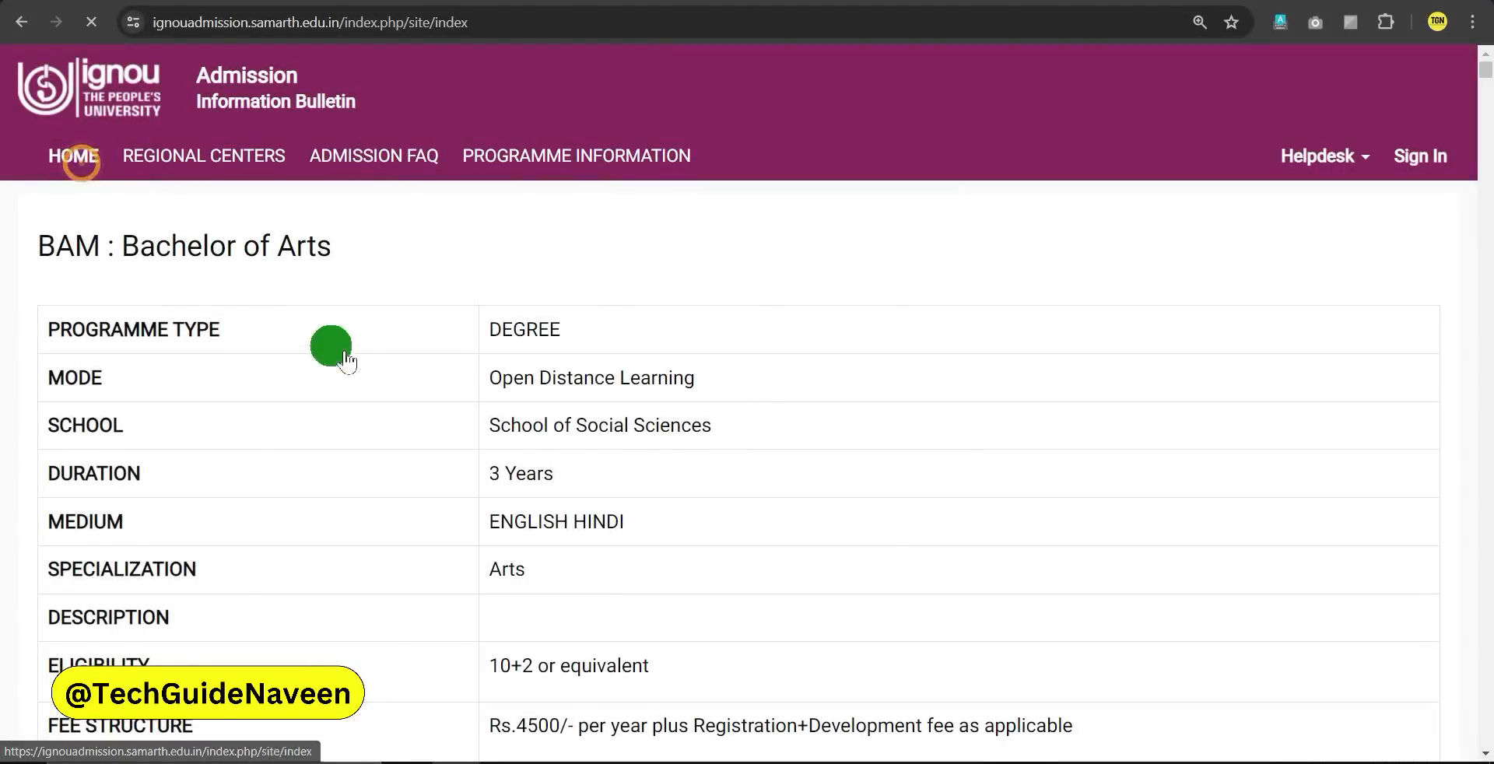
Note the JULY 2024 Admission Cycle heading and the 30th June last application date
{"action": "left_click_drag", "start_coordinate": [41, 396], "coordinate": [425, 404]}
{"action": "left_click", "coordinate": [483, 403]}
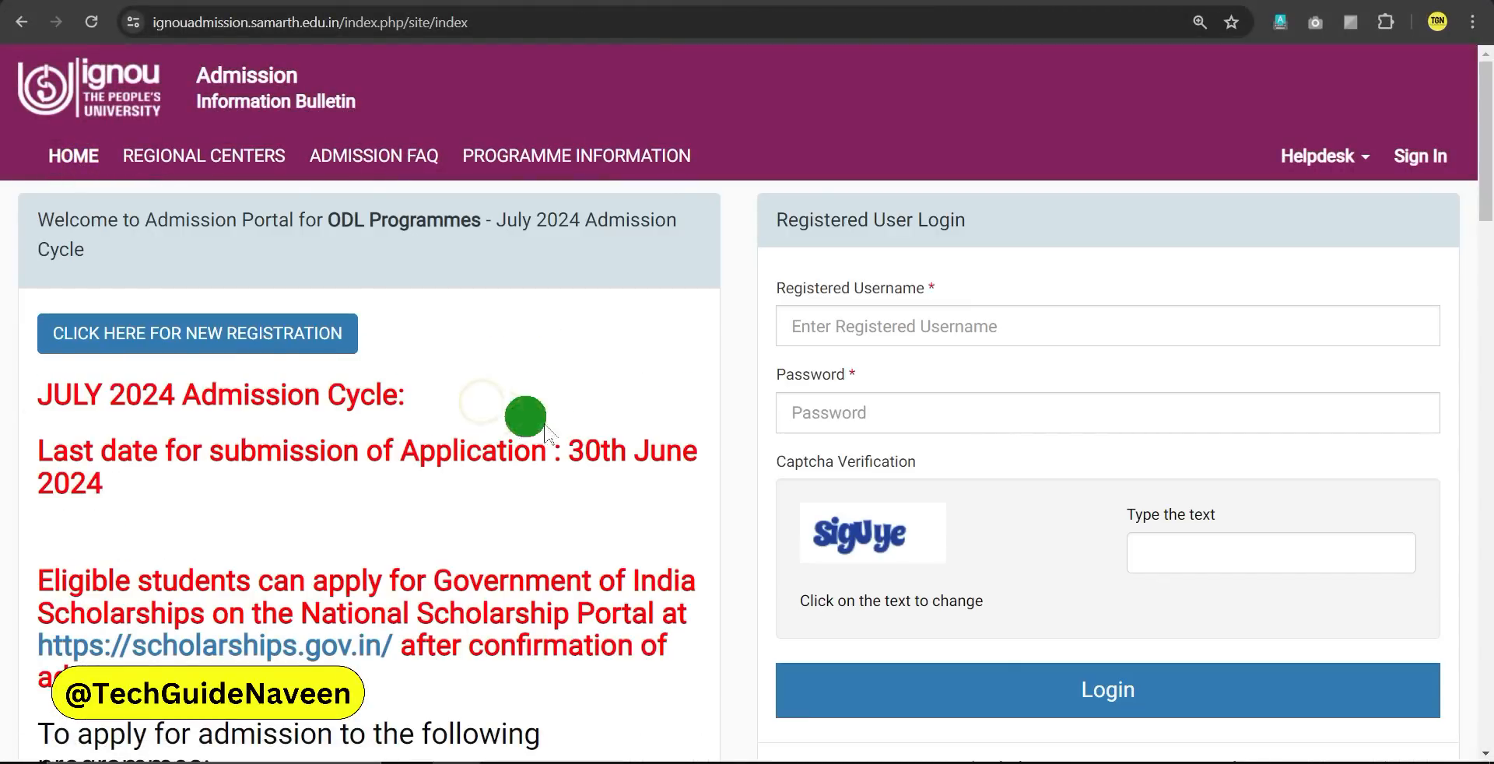
{"action": "left_click_drag", "start_coordinate": [569, 450], "coordinate": [693, 451]}
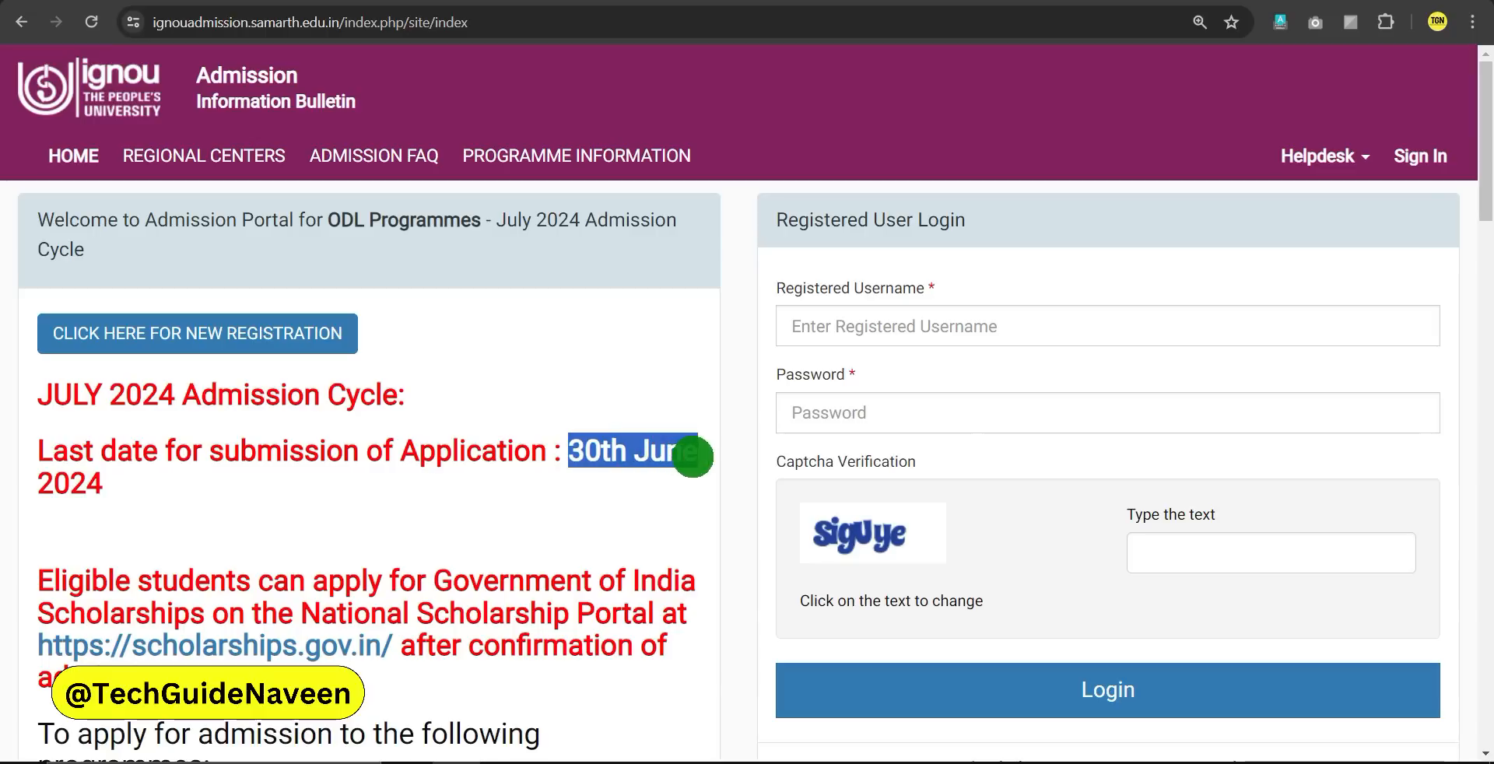
{"action": "left_click", "coordinate": [597, 482]}
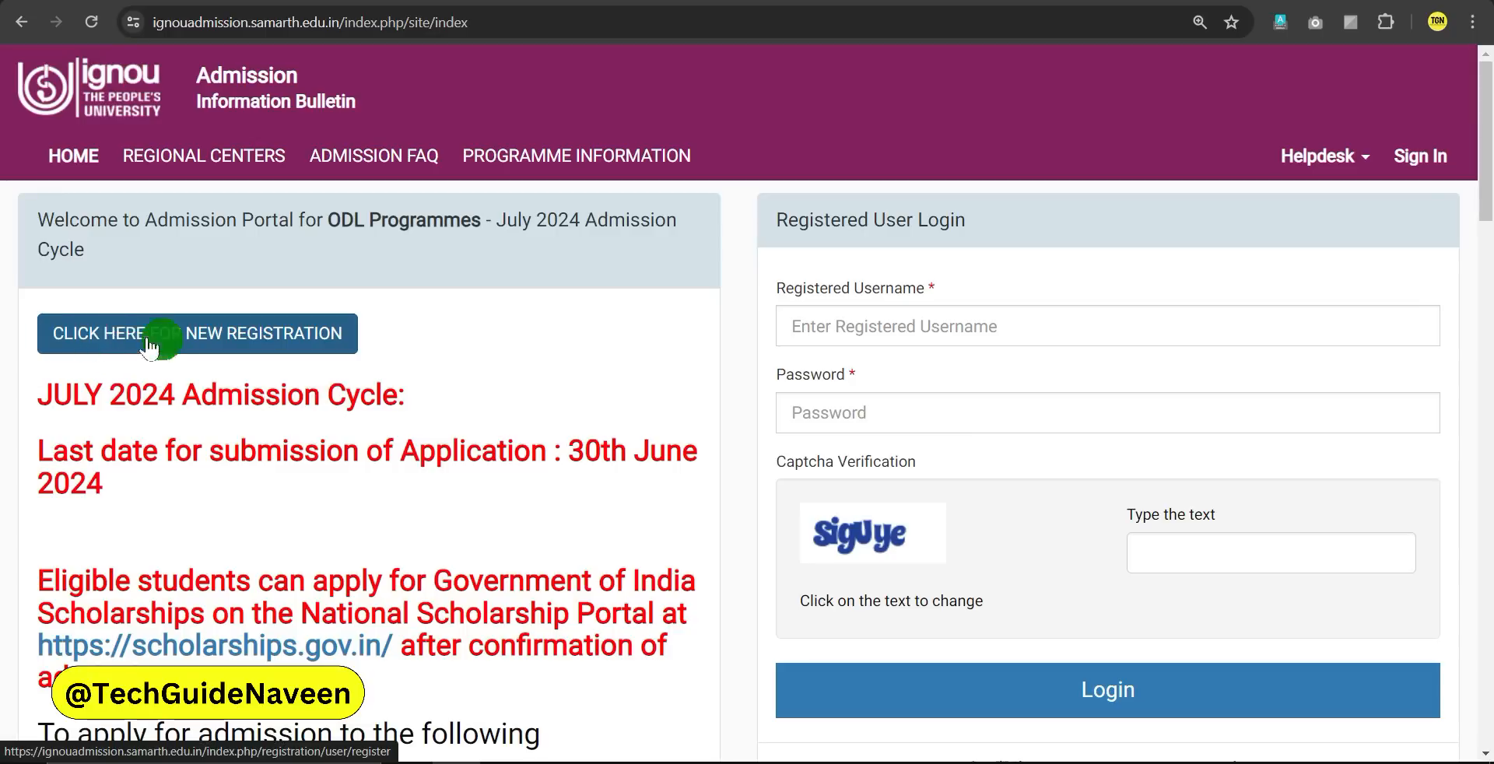
Start a new registration to bring up the Student Registration Form
{"action": "left_click", "coordinate": [237, 335]}
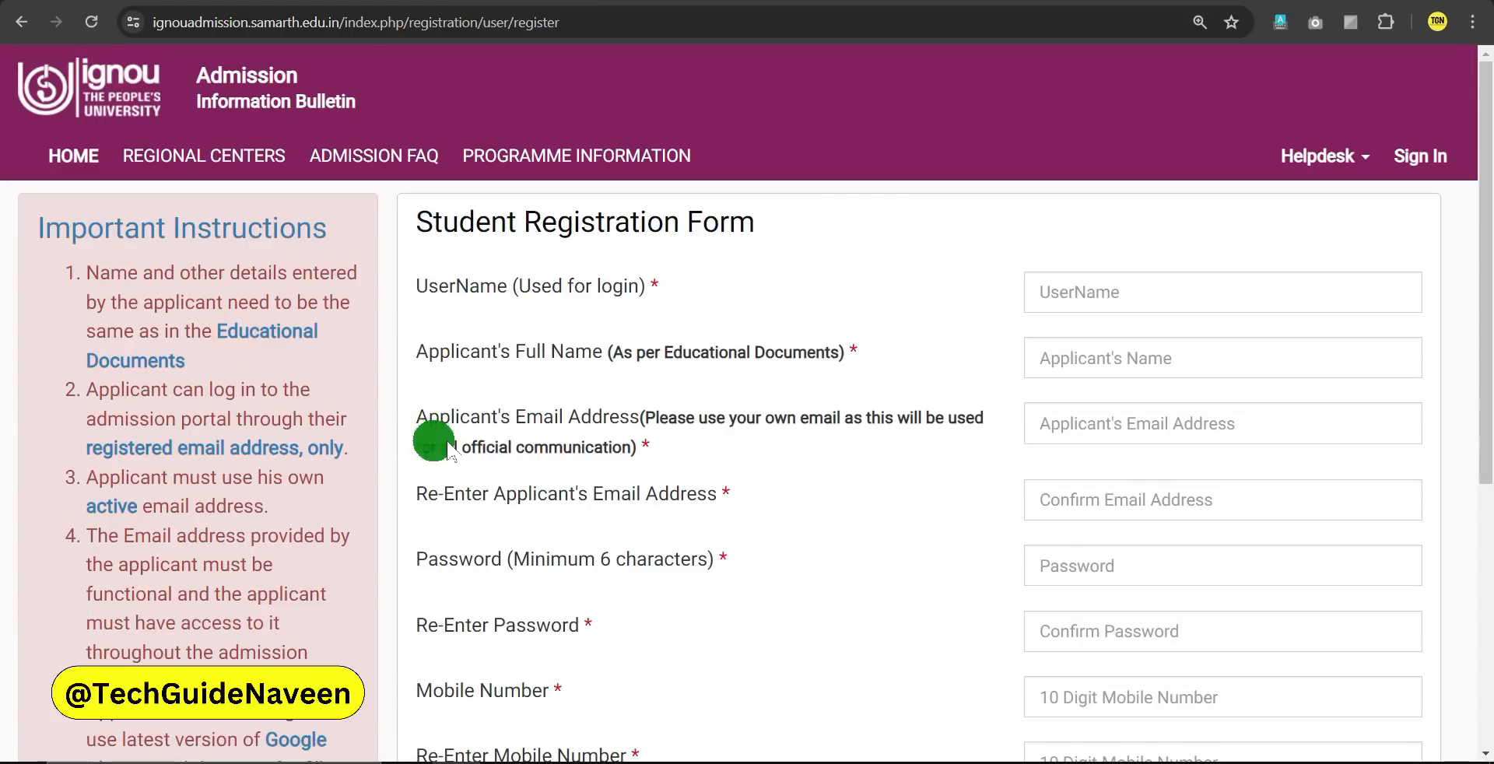
{"action": "left_click_drag", "start_coordinate": [417, 223], "coordinate": [769, 250]}
{"action": "left_click", "coordinate": [778, 253]}
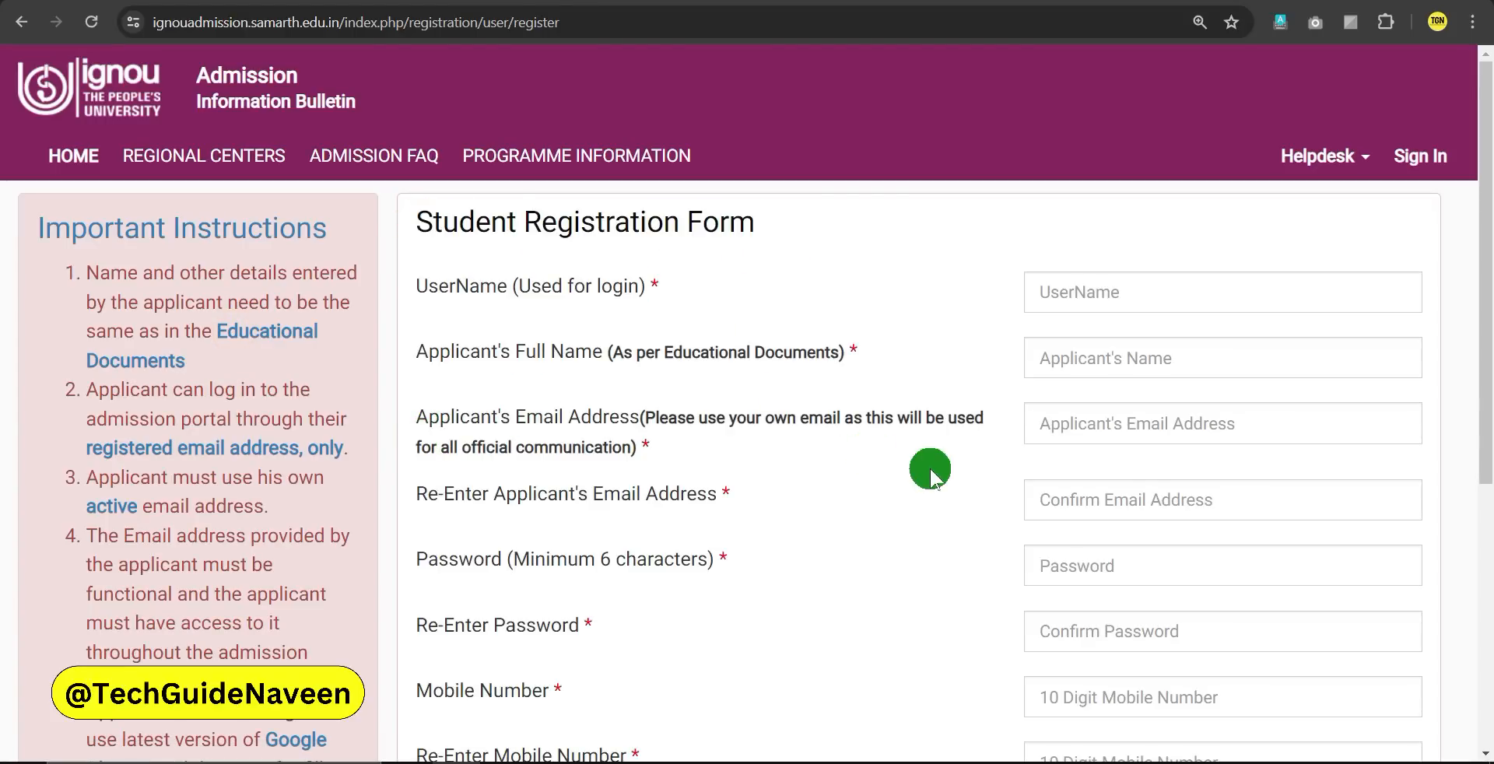
Enter 'ignou' as the login username and let it validate
{"action": "left_click", "coordinate": [1082, 302]}
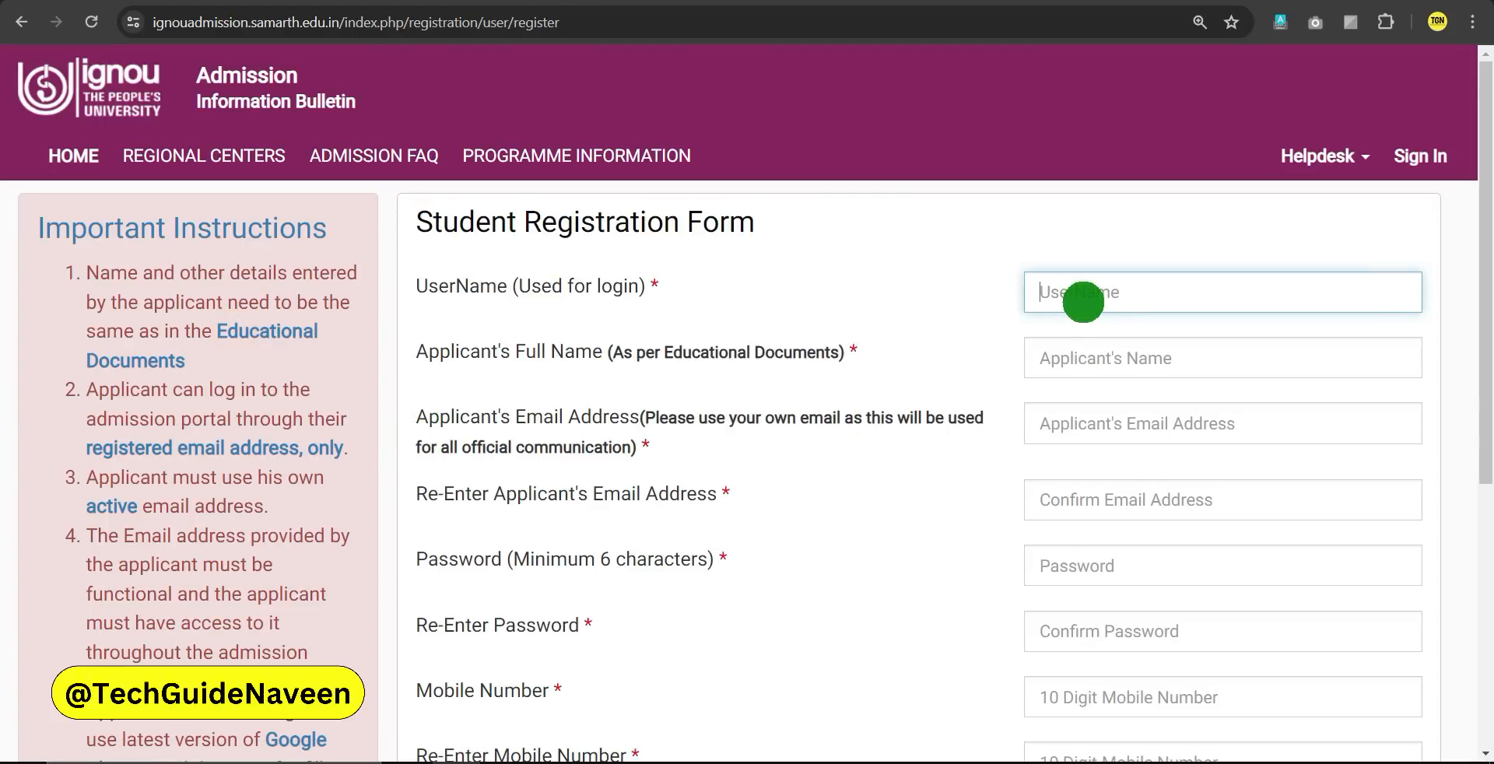
{"action": "type", "text": "ignou123"}
{"action": "left_click", "coordinate": [926, 317]}
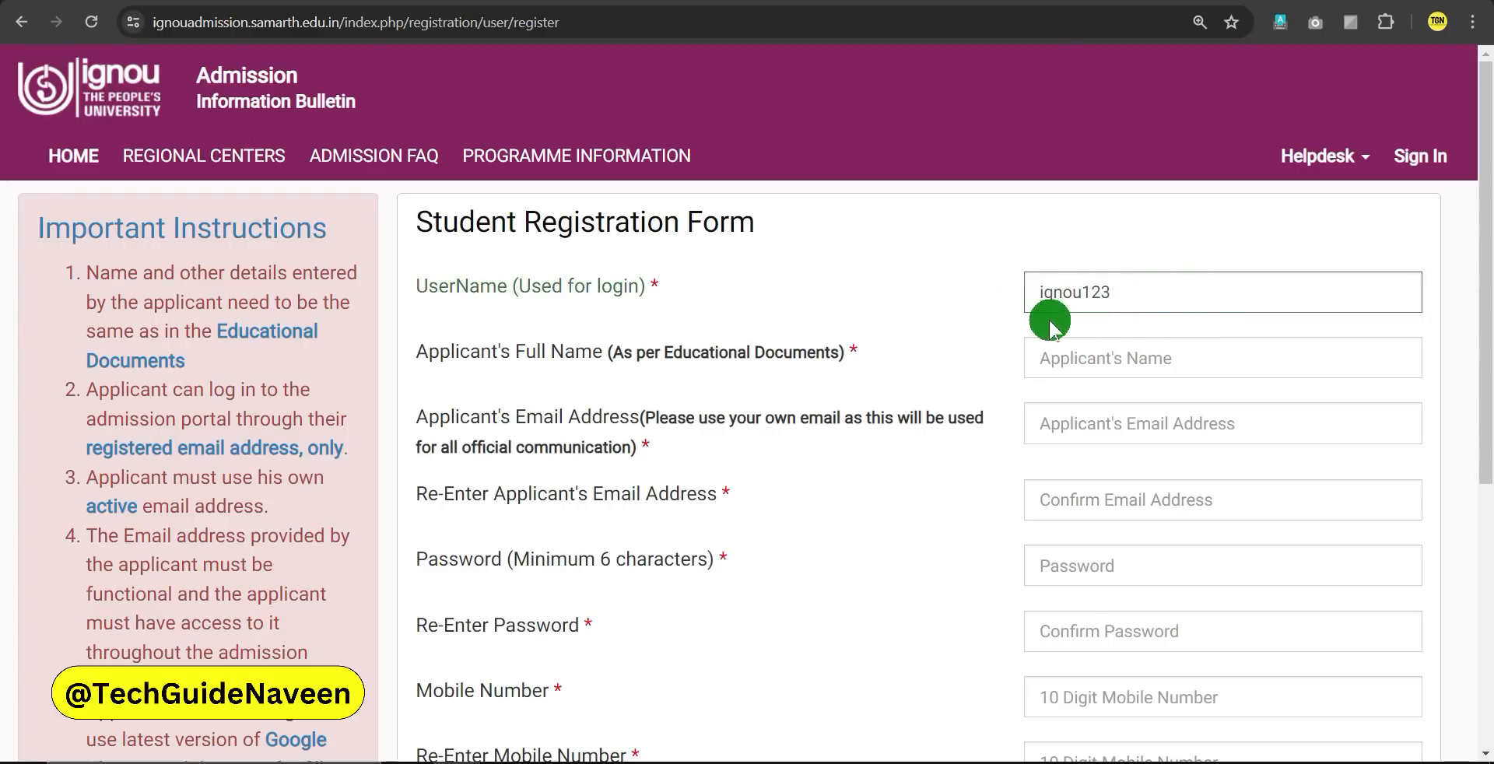
{"action": "left_click_drag", "start_coordinate": [417, 358], "coordinate": [861, 361]}
{"action": "left_click", "coordinate": [882, 376]}
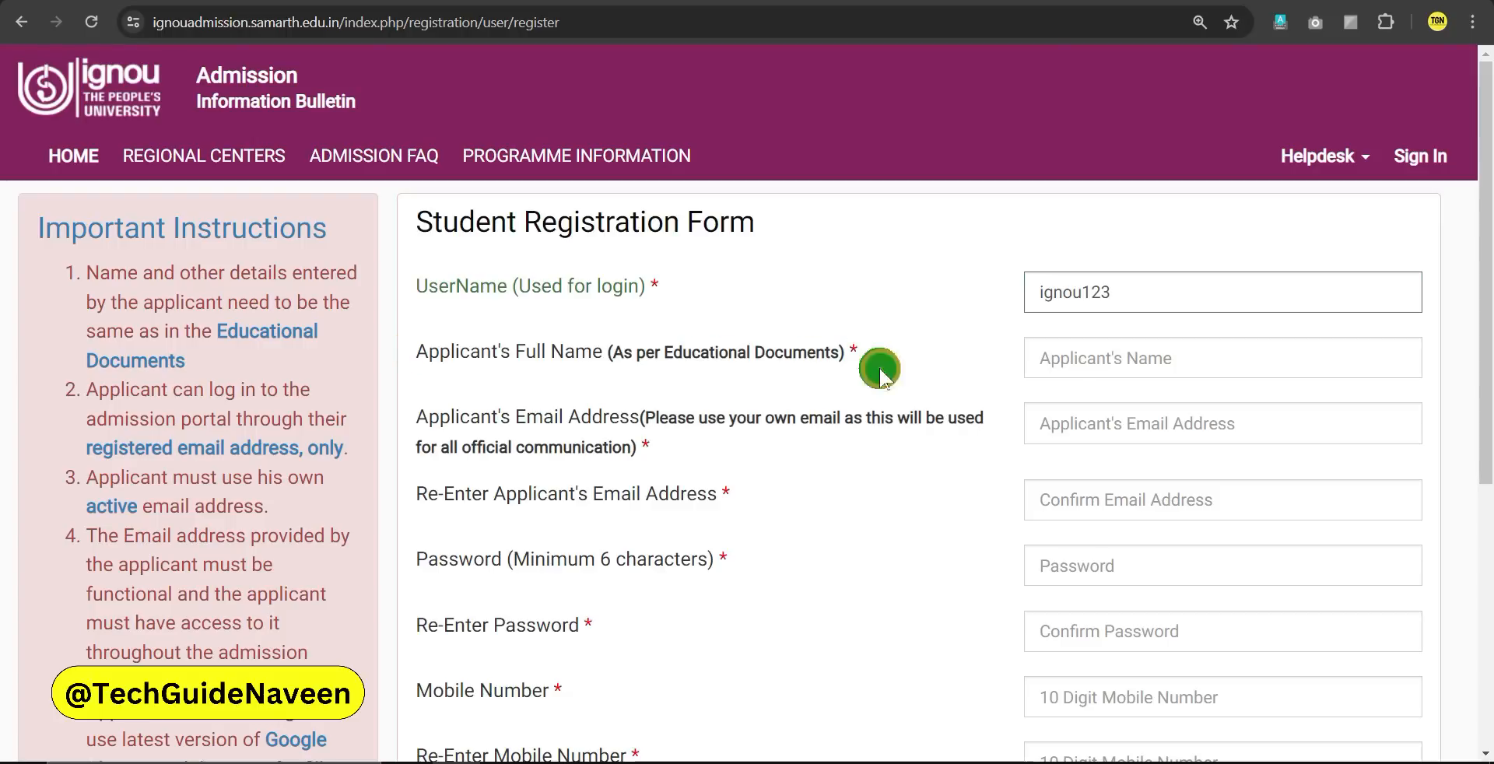
Fill in the applicant's full name, email address, email confirmation and password
{"action": "left_click", "coordinate": [1072, 360]}
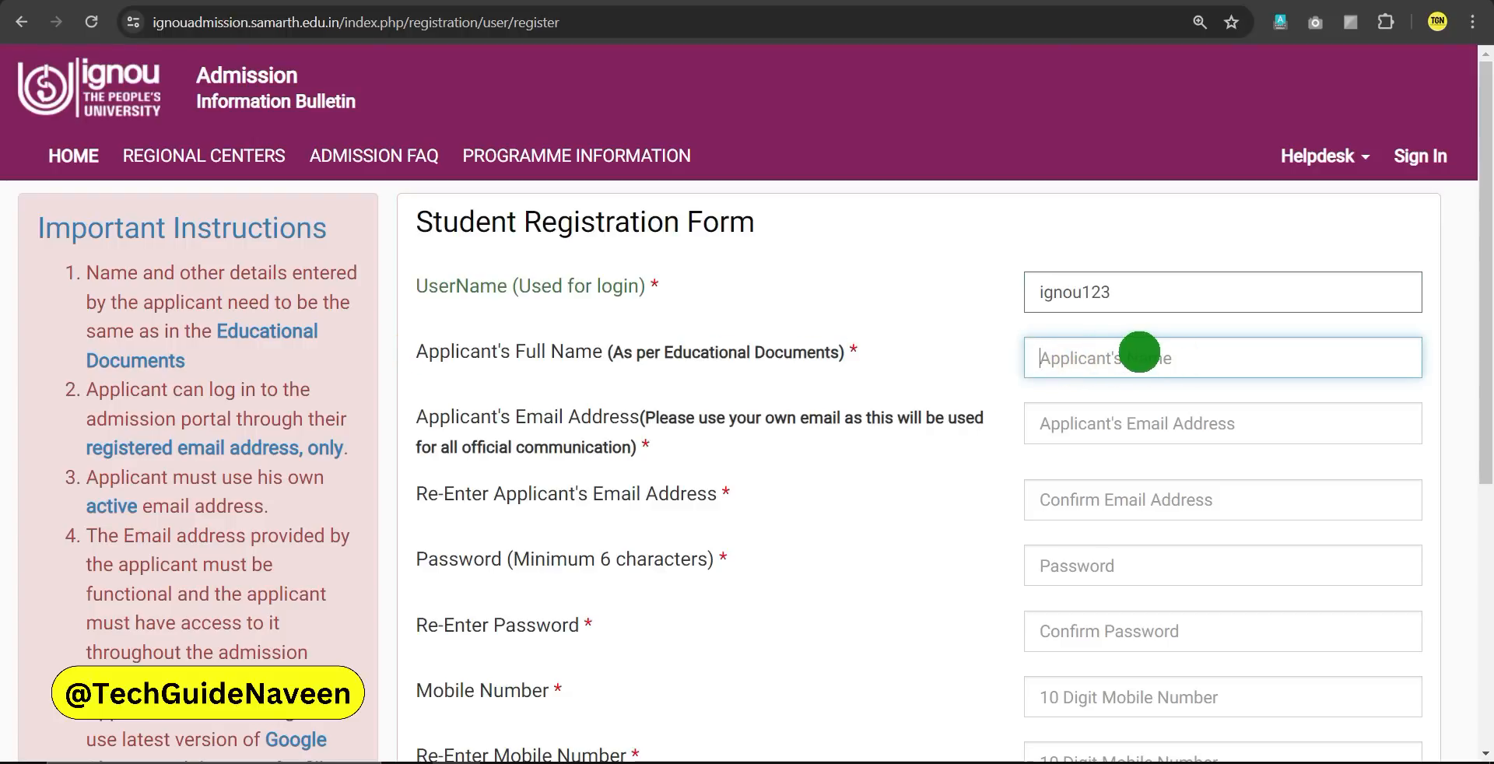
{"action": "left_click", "coordinate": [1055, 422]}
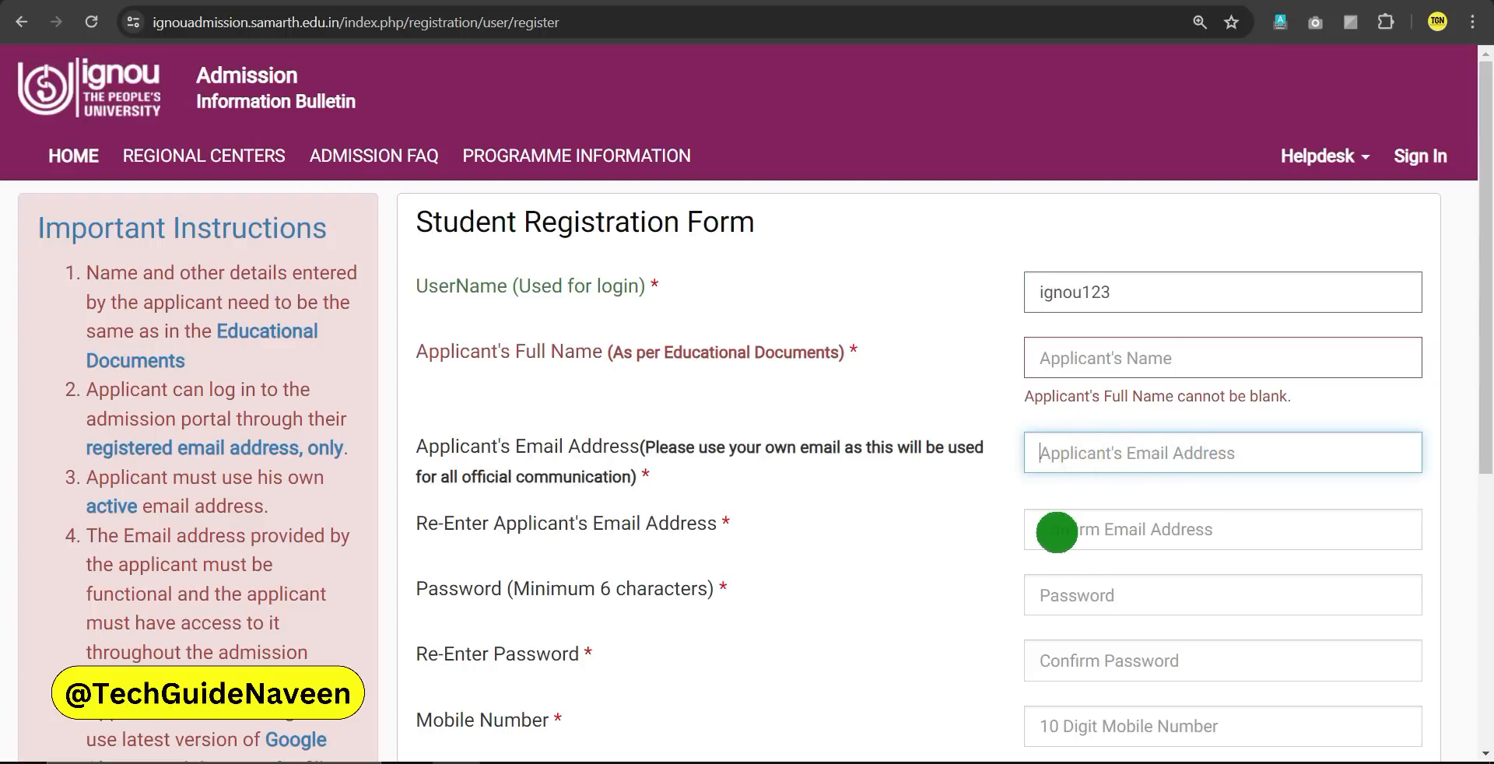
{"action": "left_click", "coordinate": [1057, 528]}
{"action": "scroll", "coordinate": [1114, 557], "scroll_direction": "down", "scroll_amount": 1}
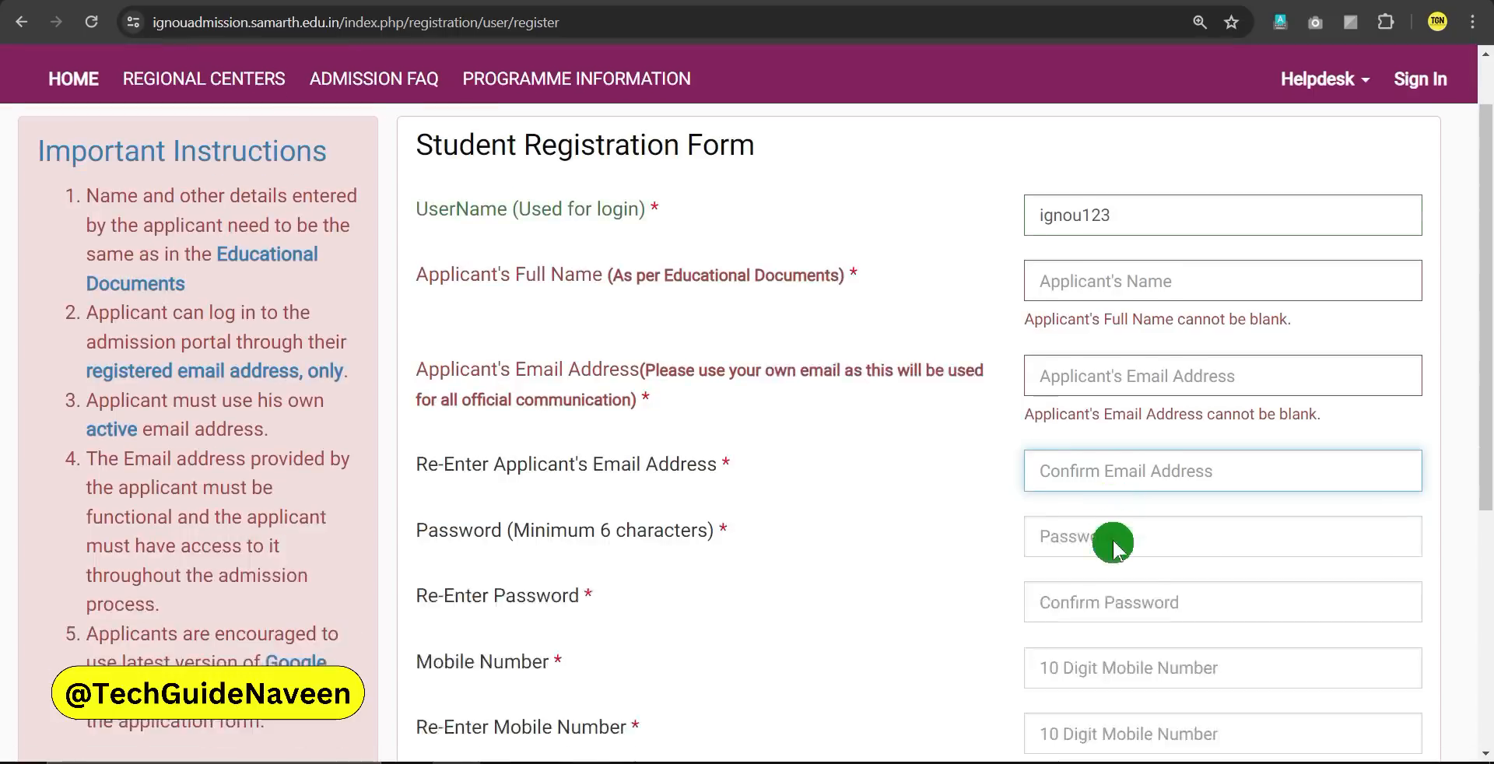
{"action": "left_click", "coordinate": [1066, 516]}
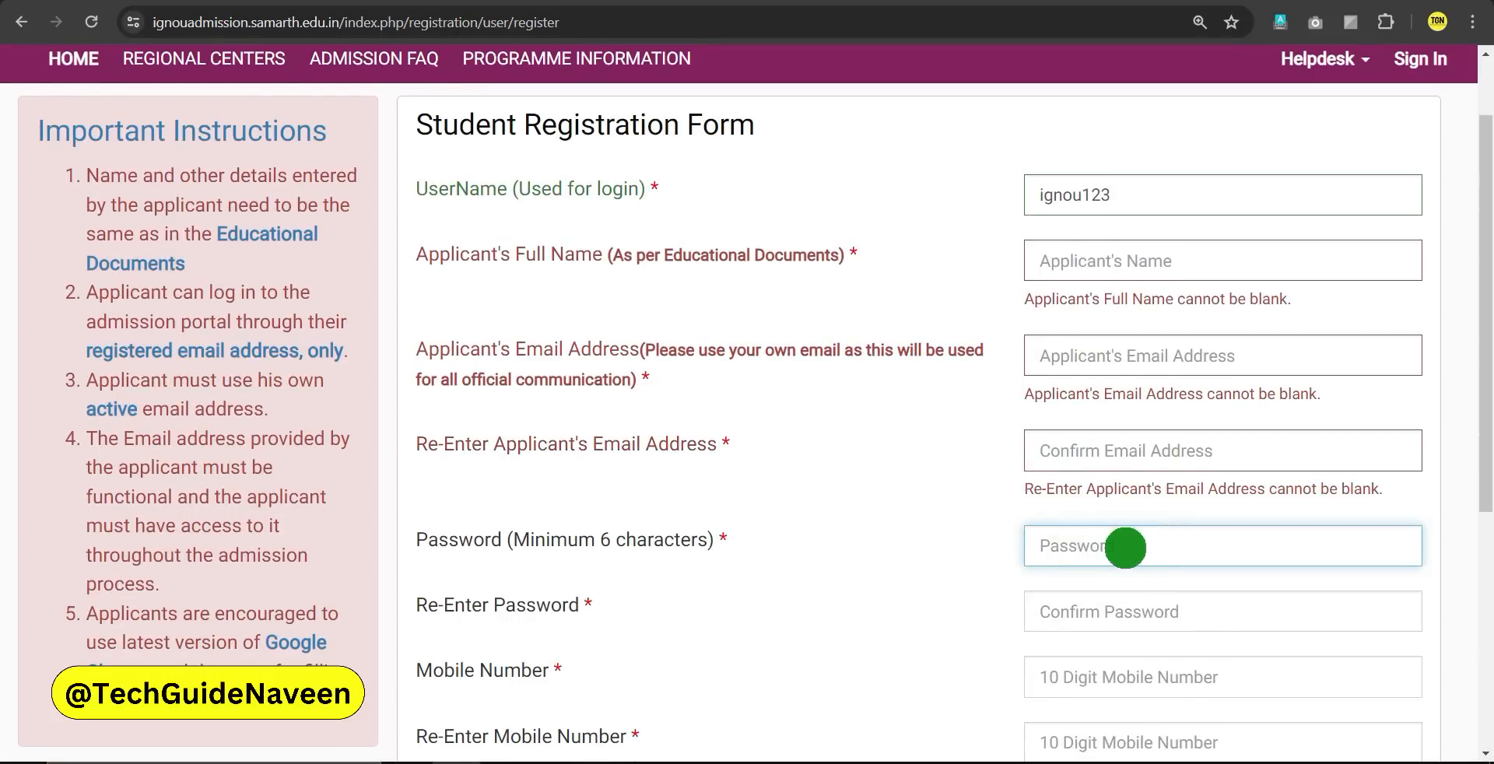
{"action": "scroll", "coordinate": [1128, 546], "scroll_direction": "down", "scroll_amount": 1}
Confirm the password, enter the mobile number twice, and refresh the captcha
{"action": "left_click", "coordinate": [1043, 525]}
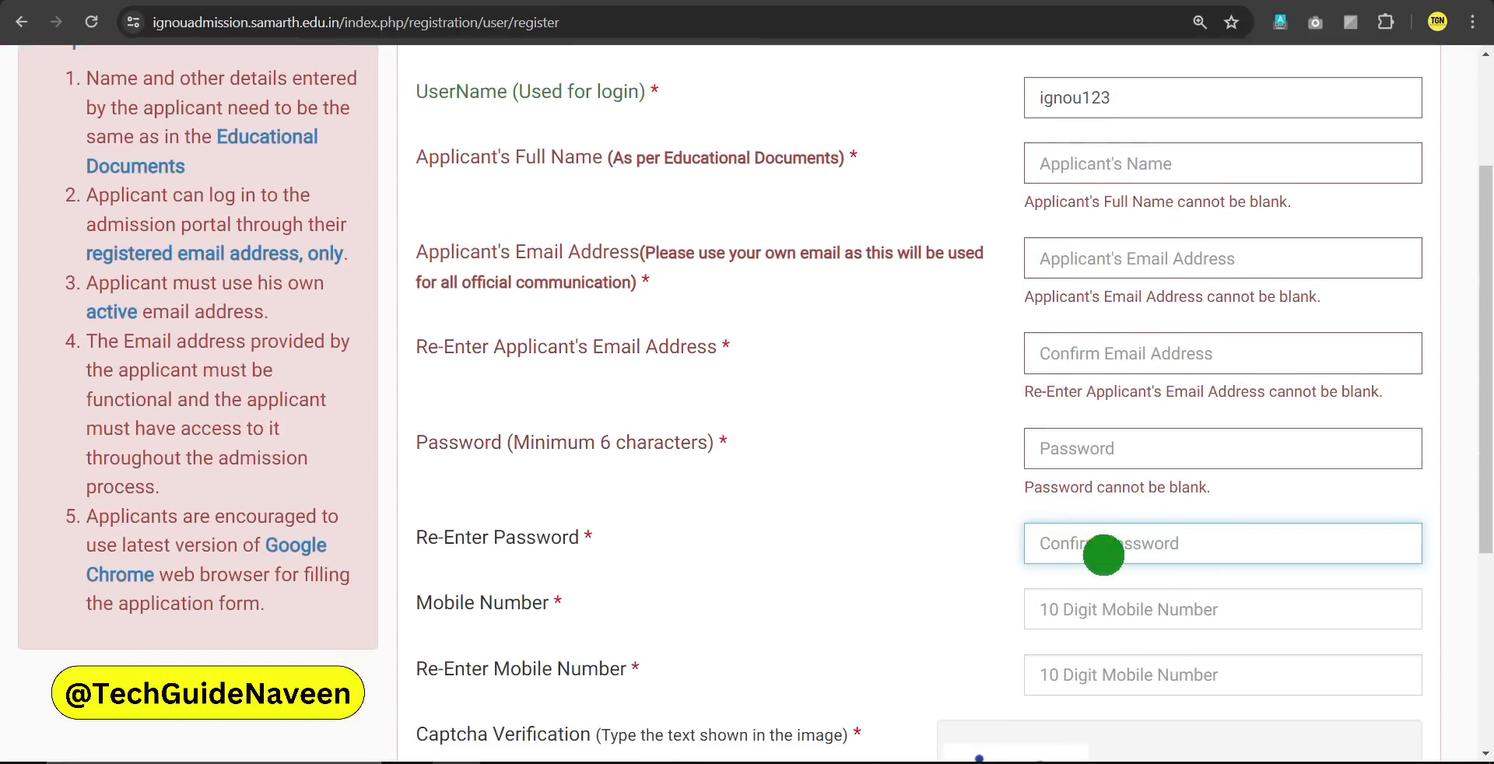
{"action": "scroll", "coordinate": [1144, 547], "scroll_direction": "down", "scroll_amount": 1}
{"action": "left_click", "coordinate": [1097, 517]}
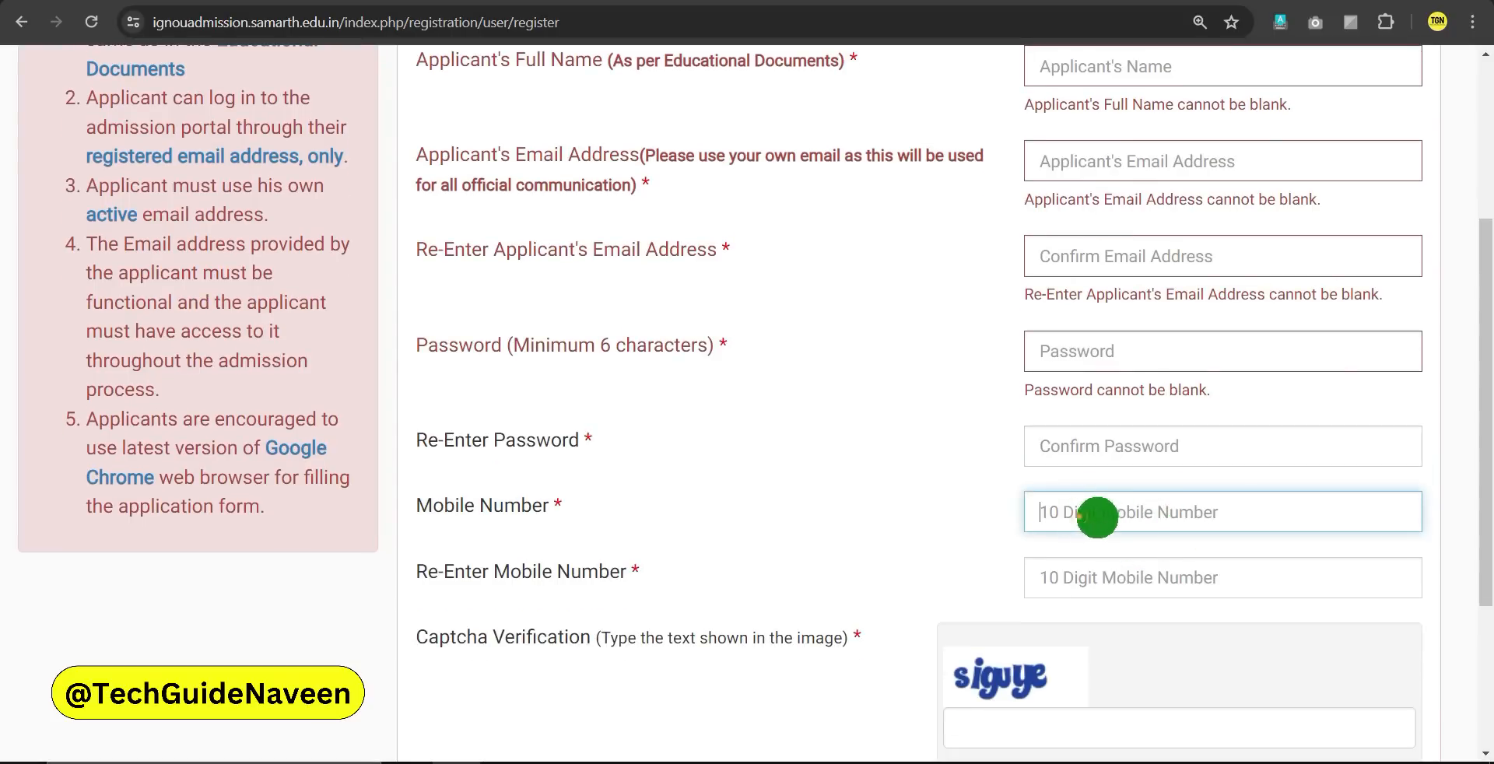
{"action": "left_click", "coordinate": [1094, 612]}
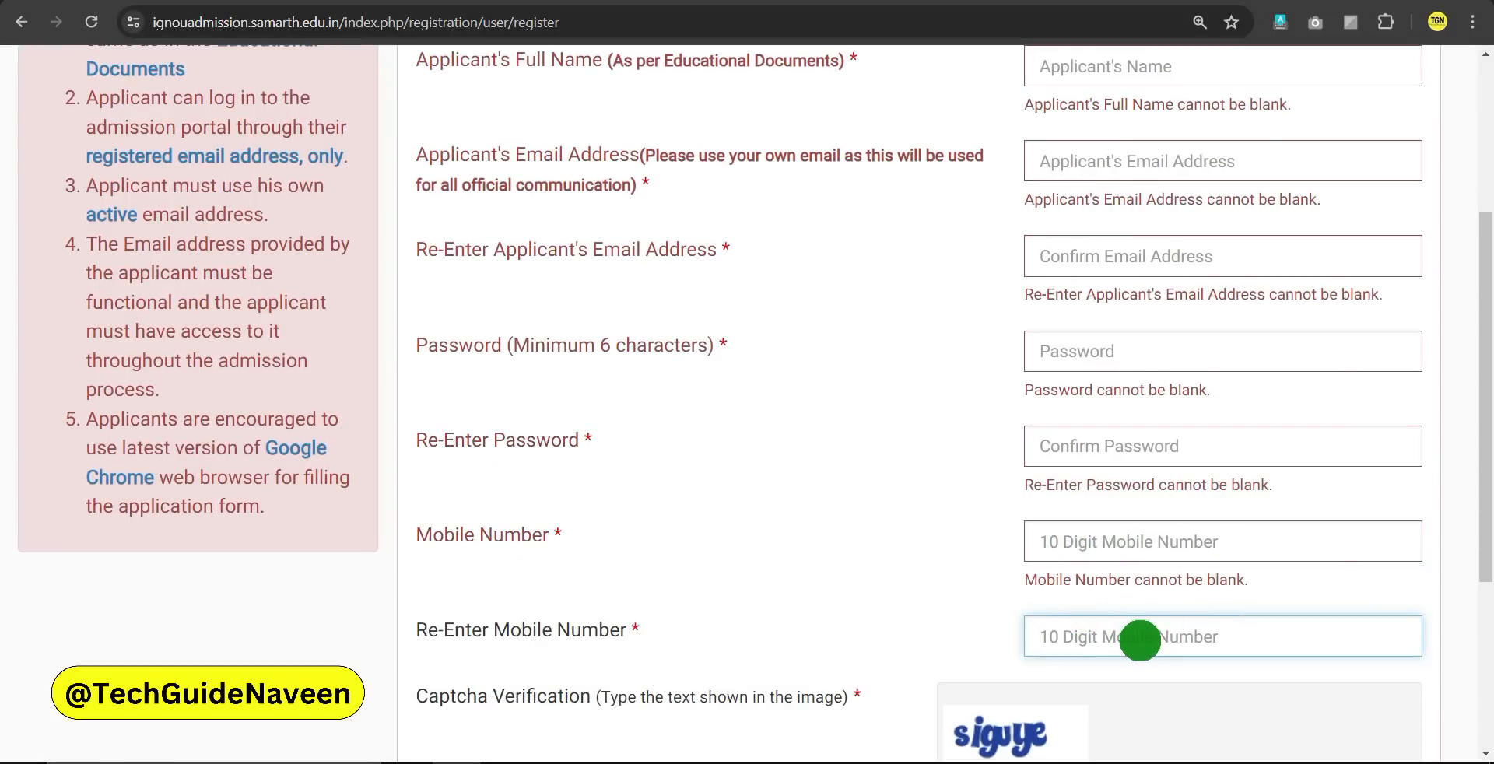
{"action": "scroll", "coordinate": [1138, 625], "scroll_direction": "down", "scroll_amount": 3}
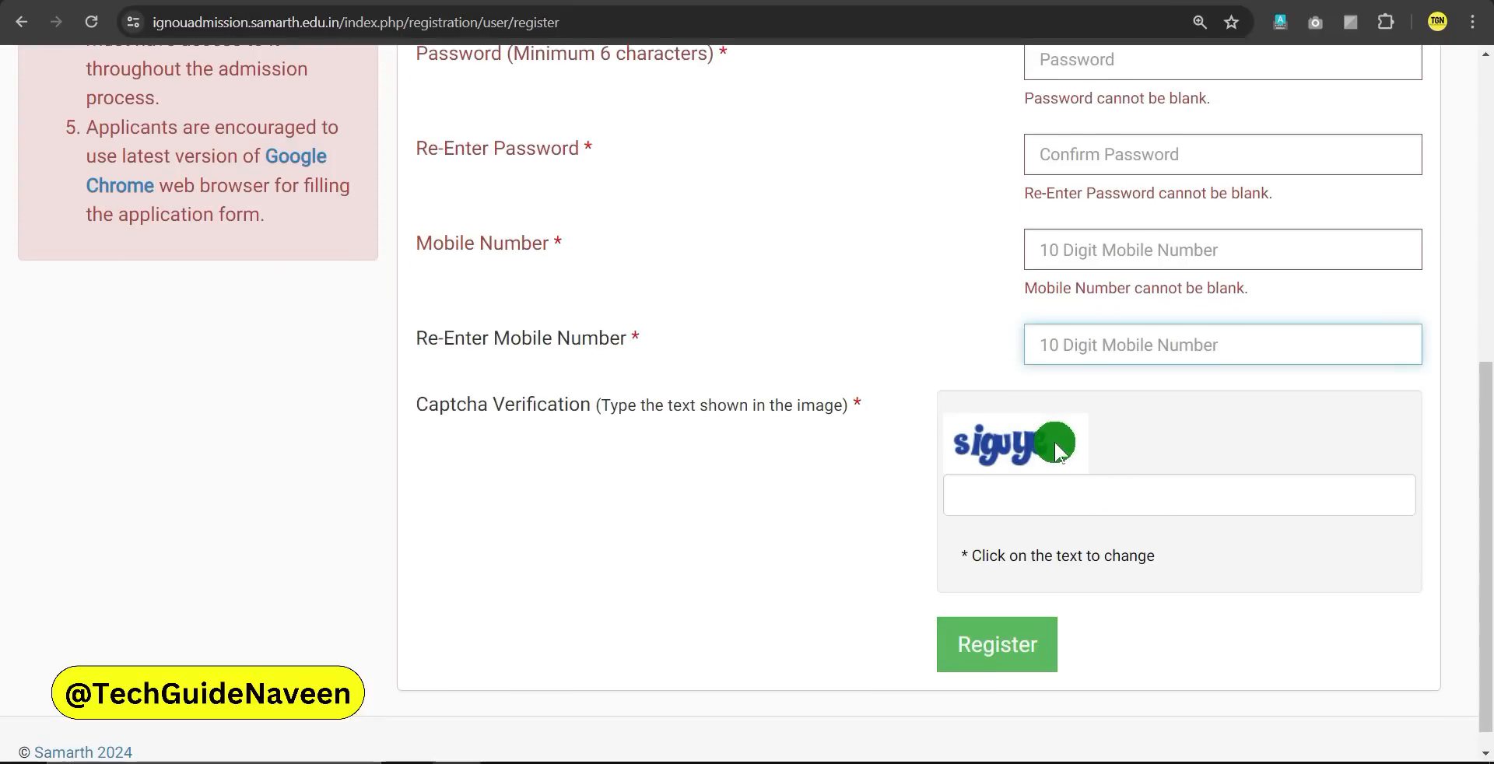
{"action": "left_click", "coordinate": [1046, 500]}
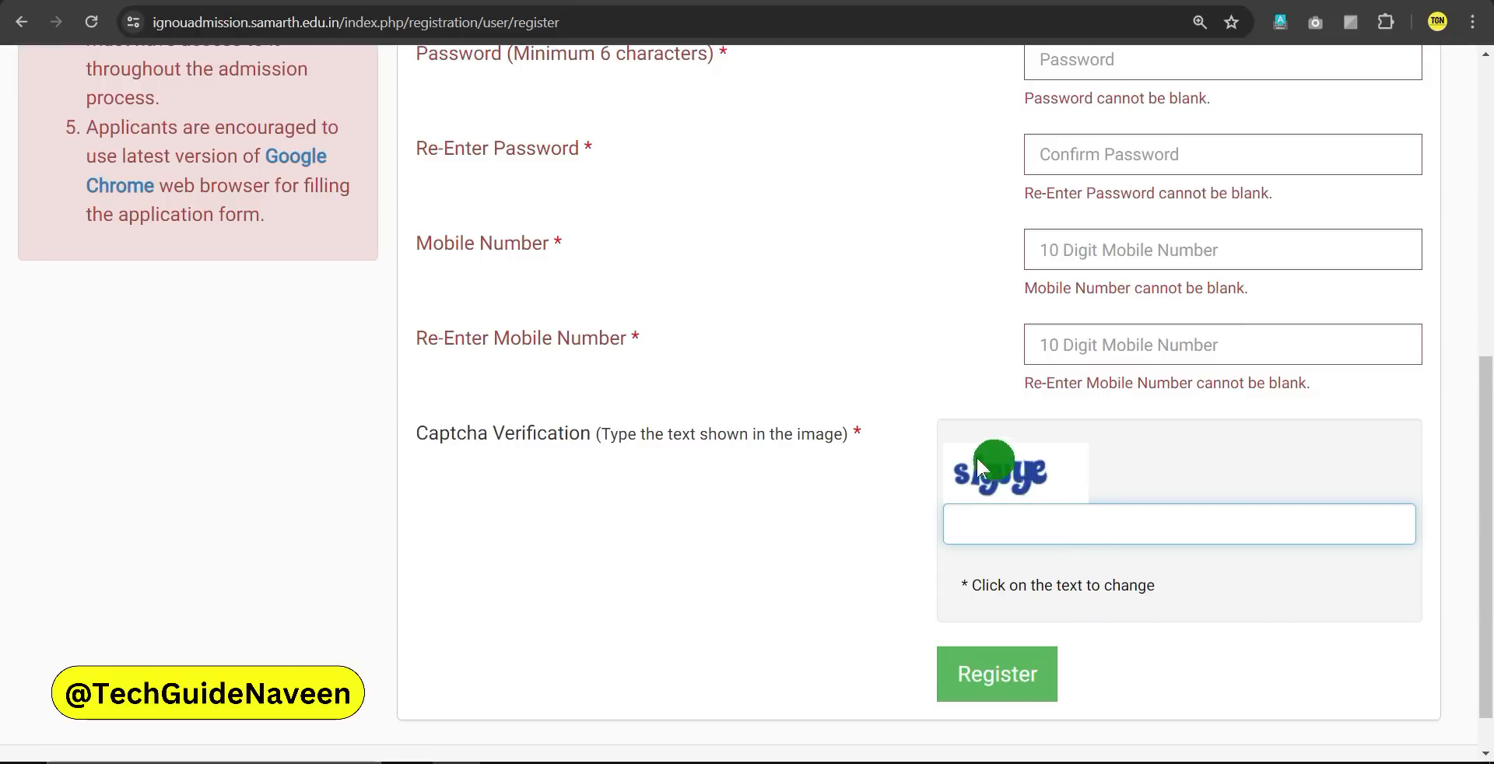
{"action": "left_click", "coordinate": [1011, 472]}
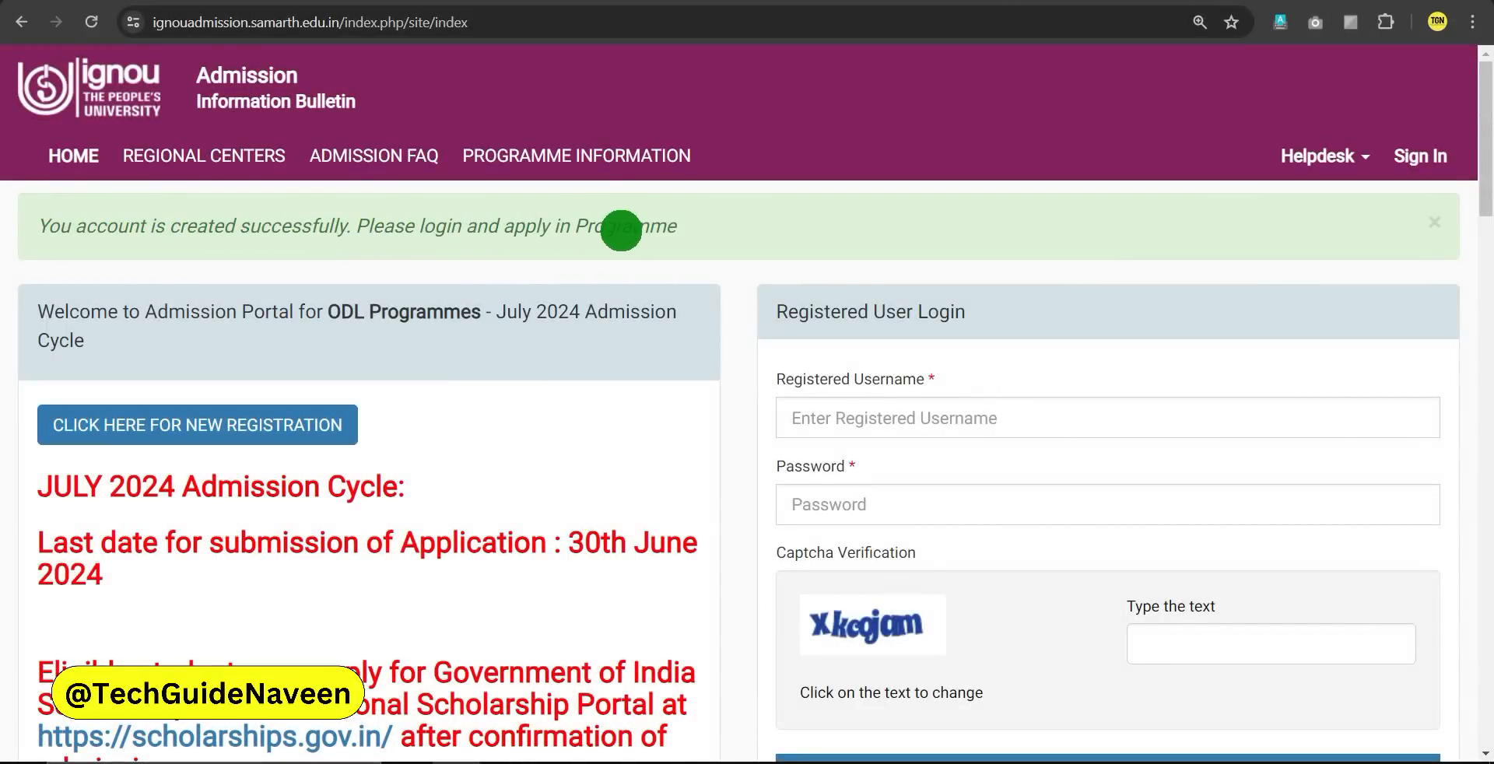
Log in with the registered username, password and refreshed captcha text
{"action": "left_click_drag", "start_coordinate": [777, 311], "coordinate": [1002, 320]}
{"action": "left_click", "coordinate": [1001, 321]}
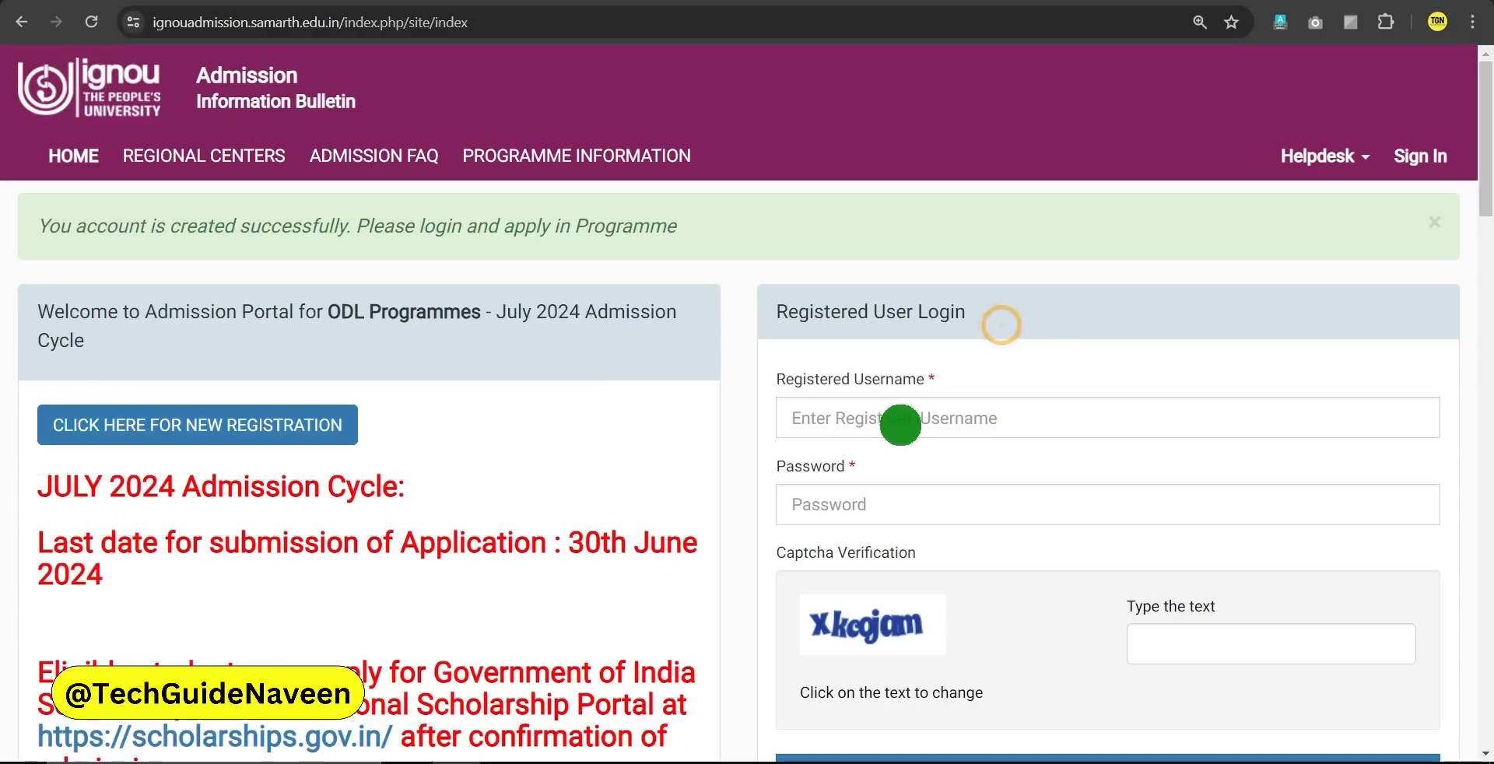
{"action": "left_click", "coordinate": [869, 418]}
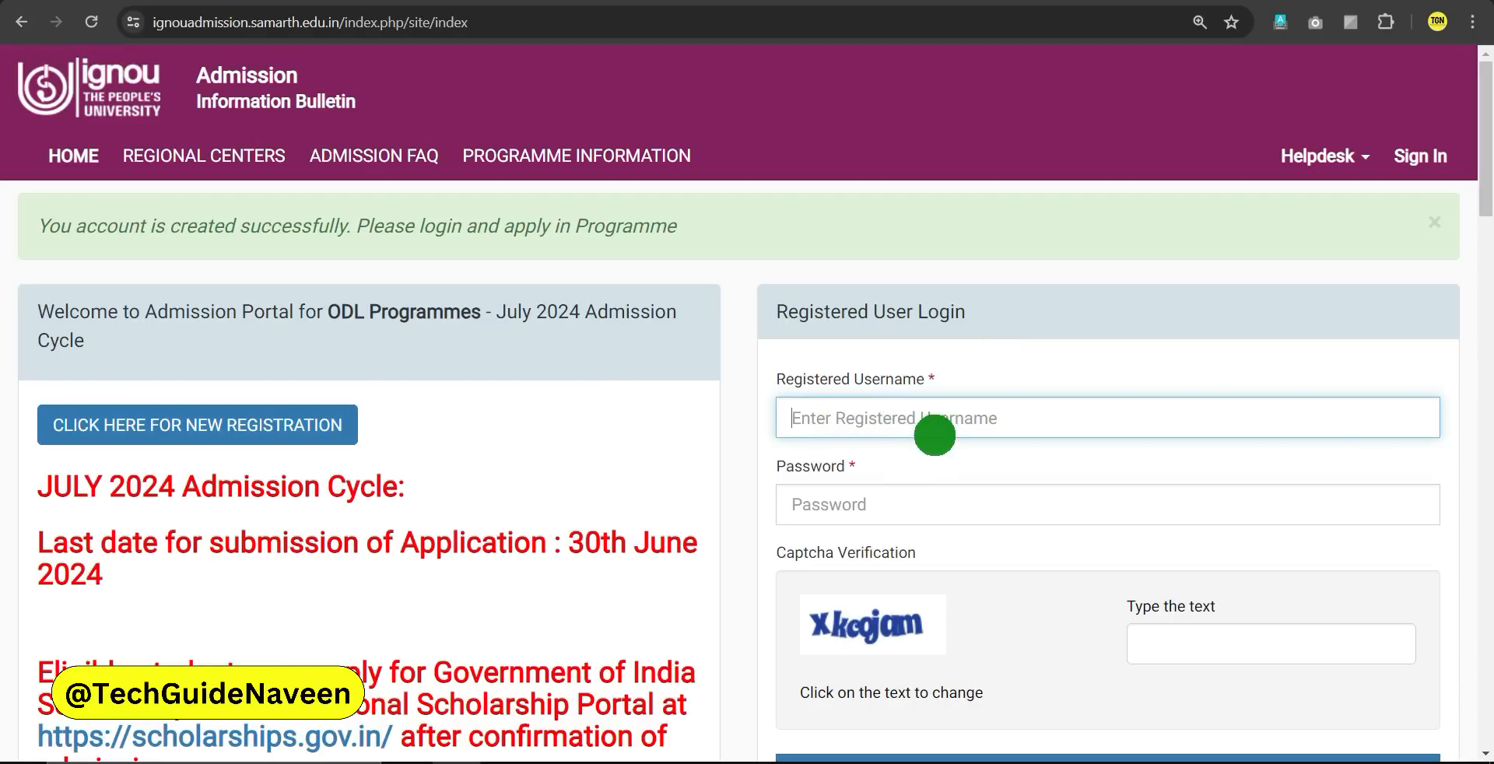
{"action": "left_click", "coordinate": [847, 498]}
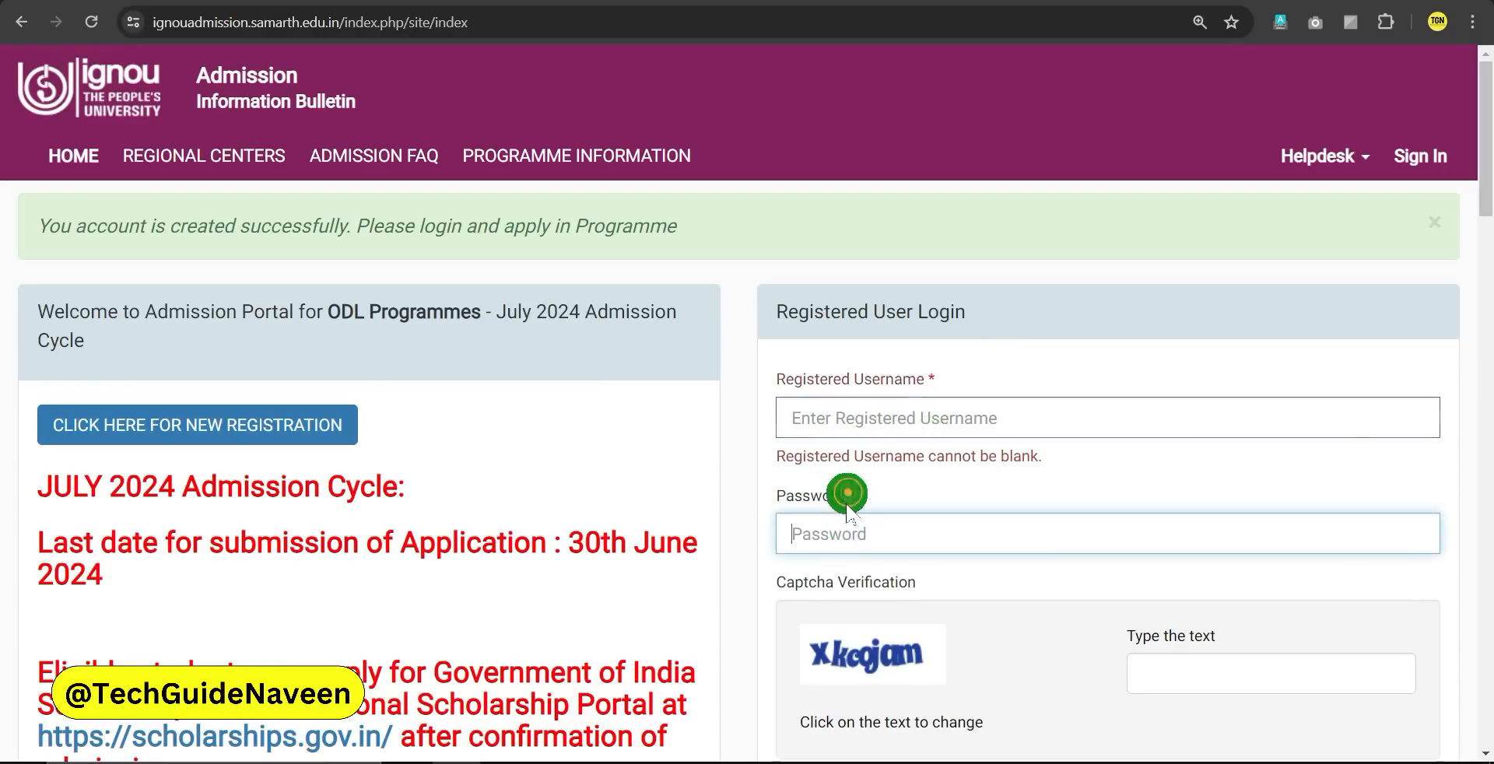
{"action": "scroll", "coordinate": [903, 498], "scroll_direction": "down", "scroll_amount": 3}
{"action": "left_click", "coordinate": [843, 458]}
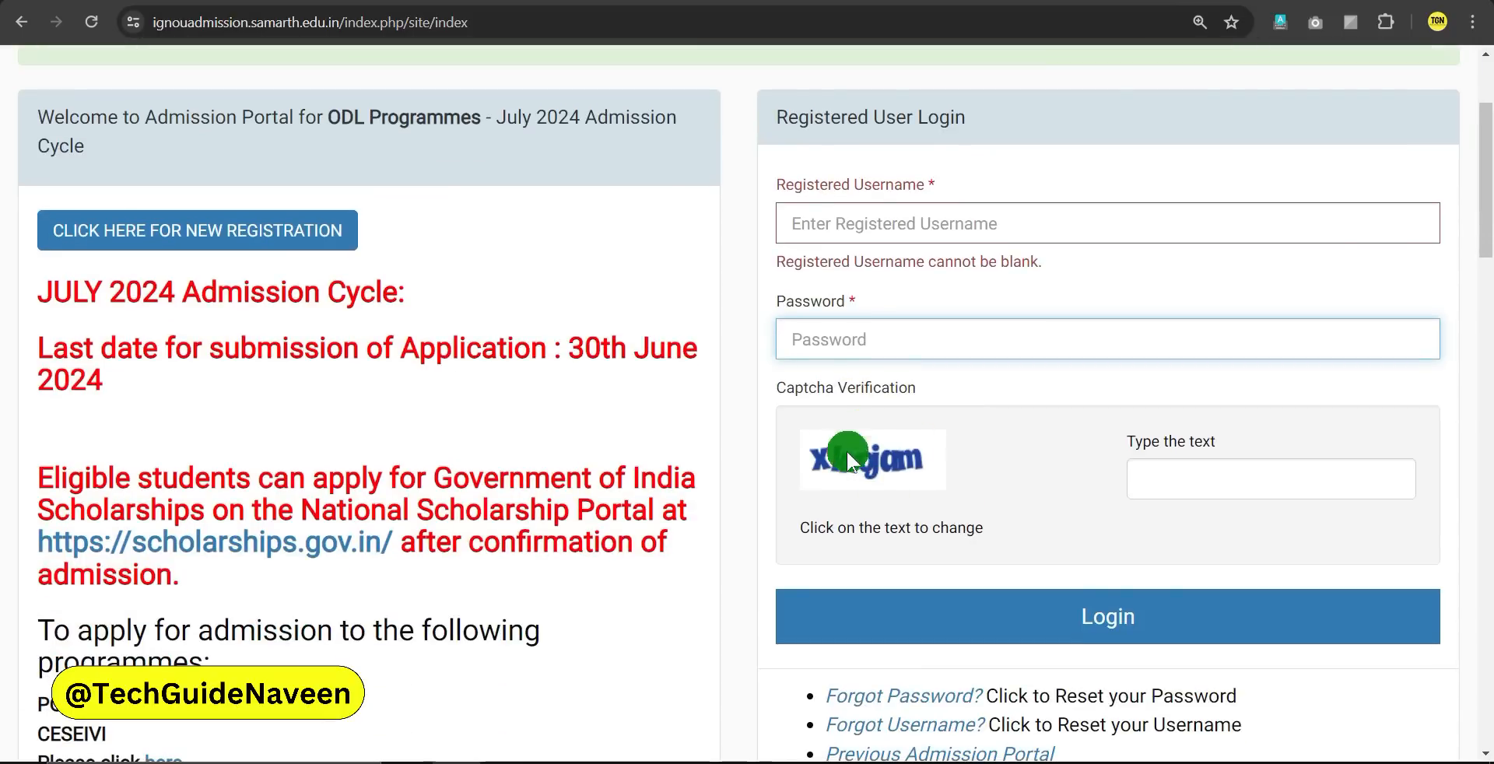
{"action": "left_click", "coordinate": [1219, 482]}
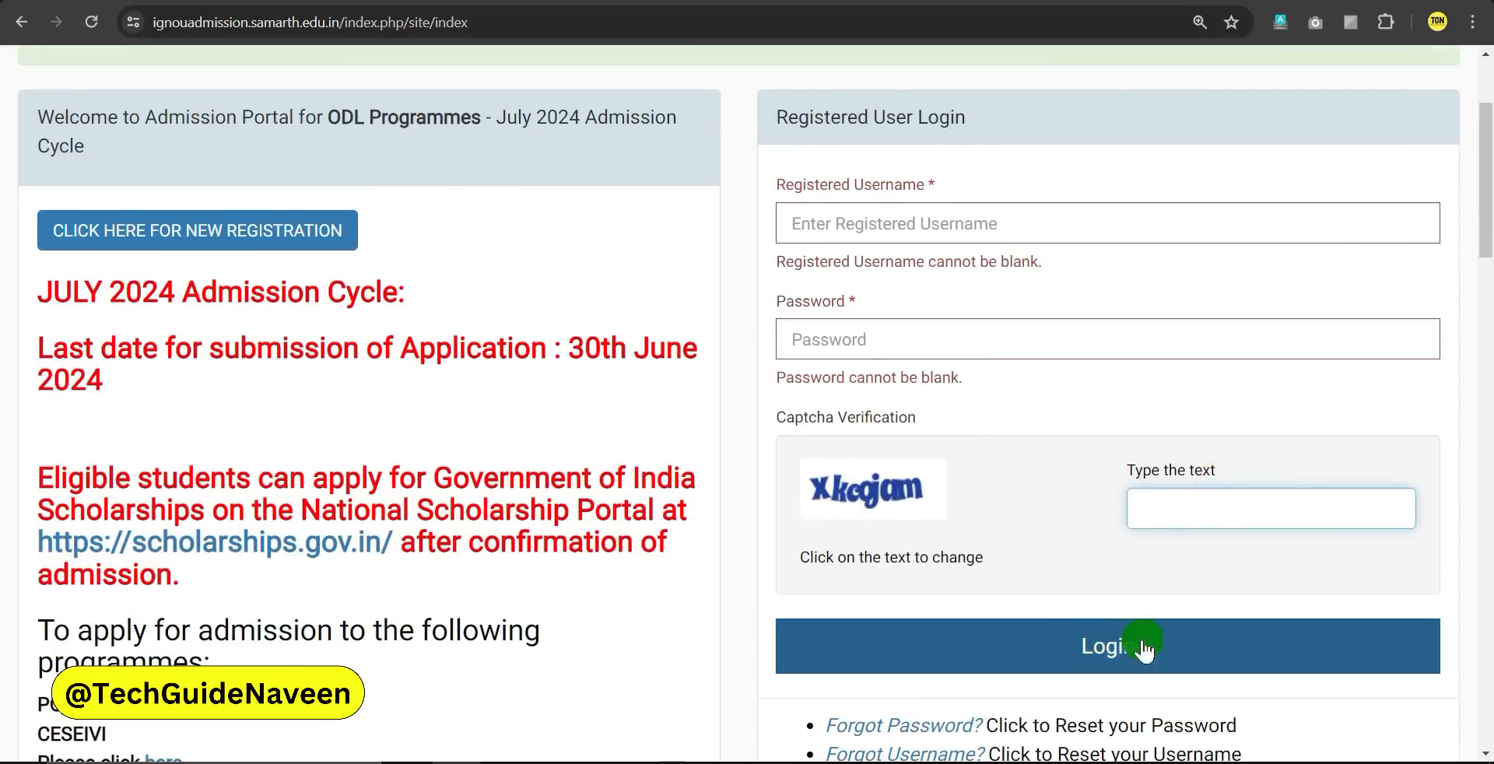
{"action": "left_click", "coordinate": [1124, 650]}
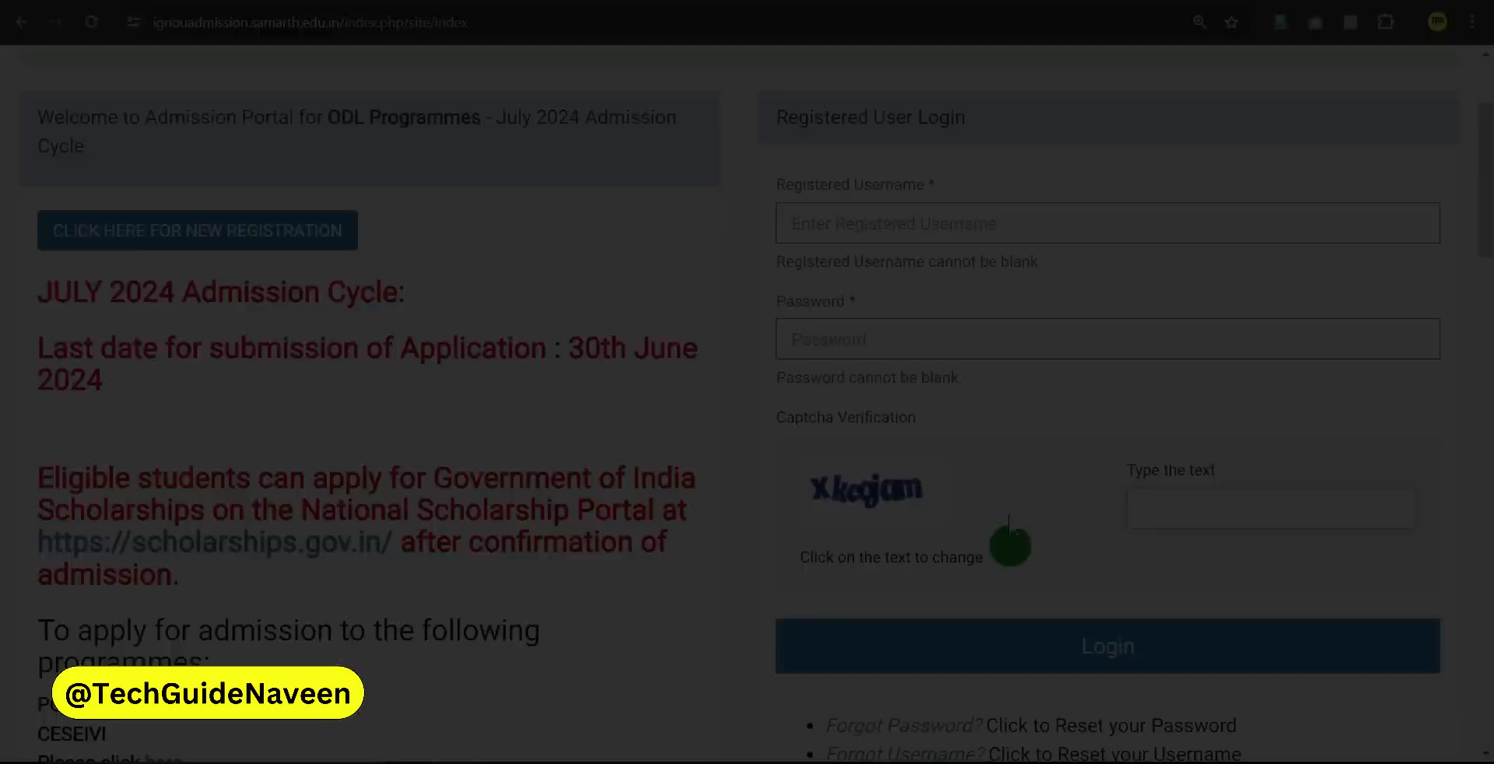
{"action": "left_click_drag", "start_coordinate": [35, 244], "coordinate": [307, 245]}
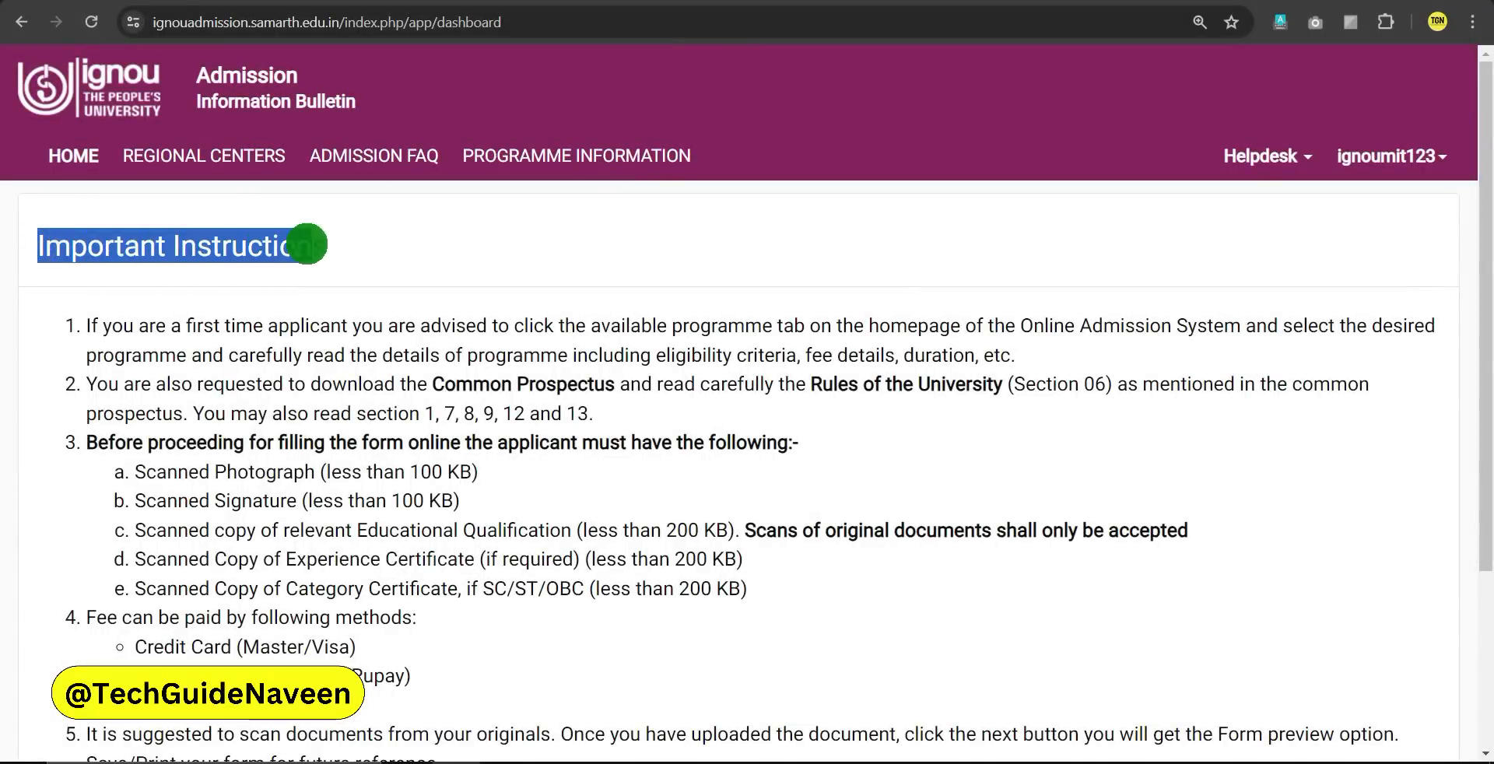
Tick the declaration below the instructions and submit to reach Personal Details
{"action": "left_click", "coordinate": [411, 279]}
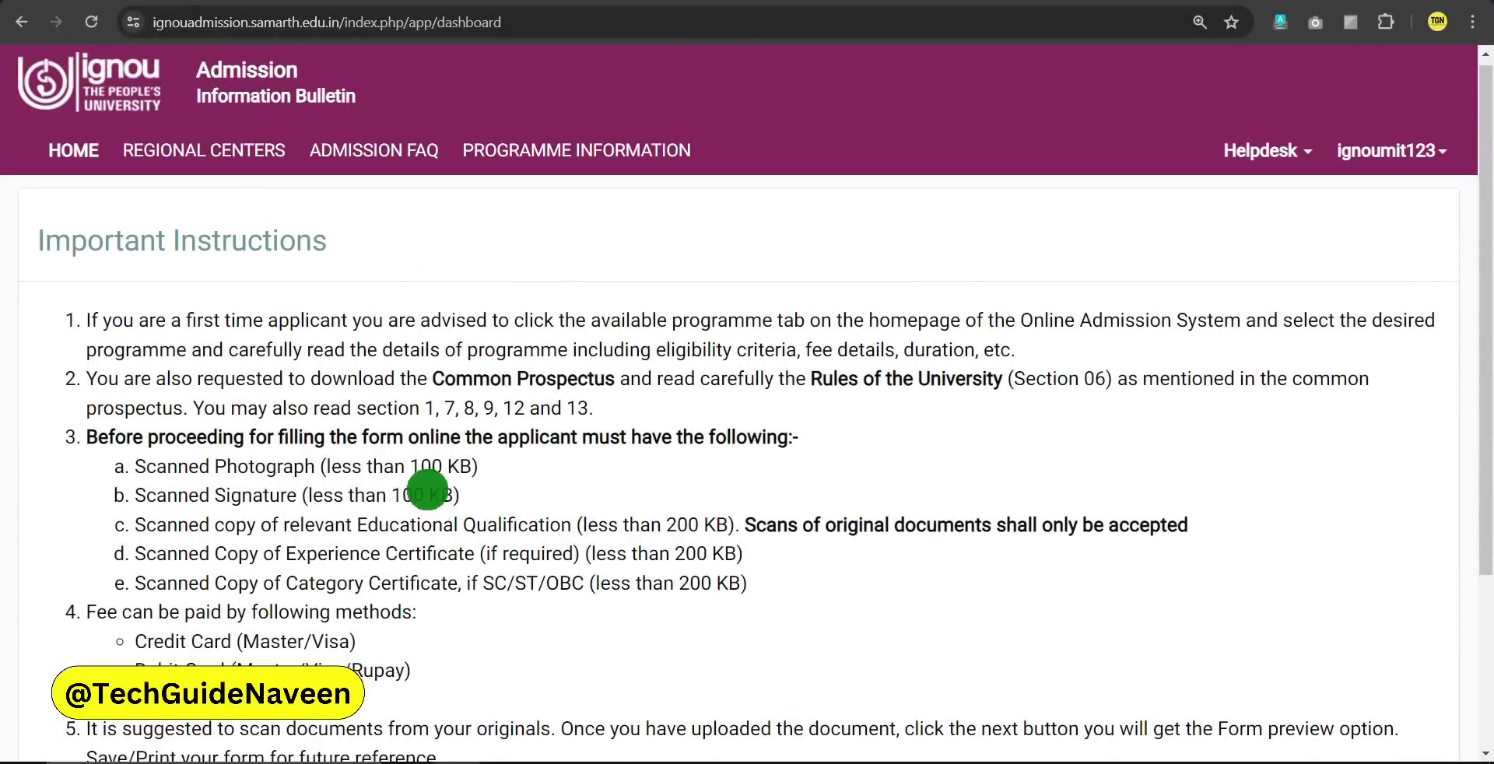
{"action": "scroll", "coordinate": [424, 488], "scroll_direction": "down", "scroll_amount": 1}
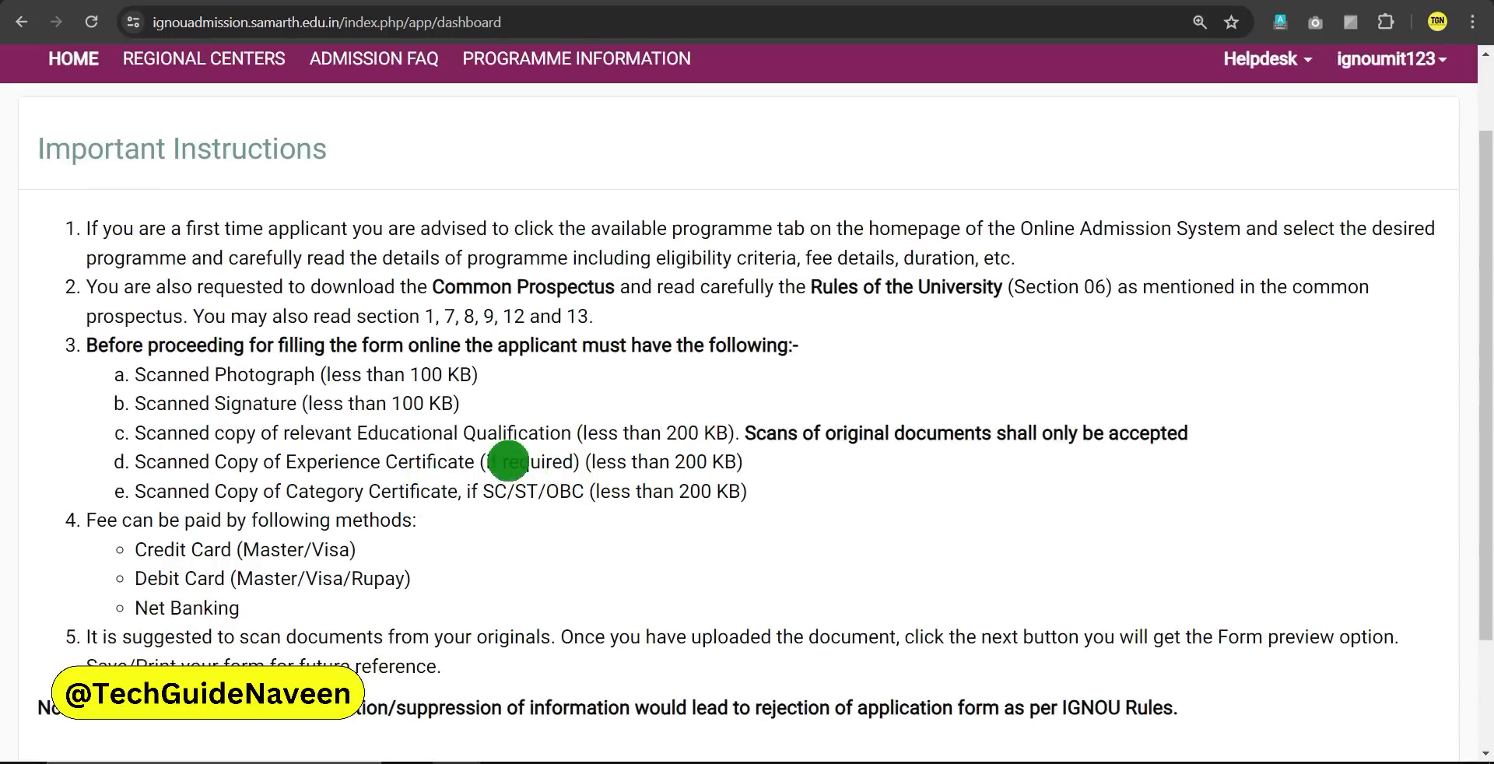
{"action": "scroll", "coordinate": [560, 460], "scroll_direction": "down", "scroll_amount": 2}
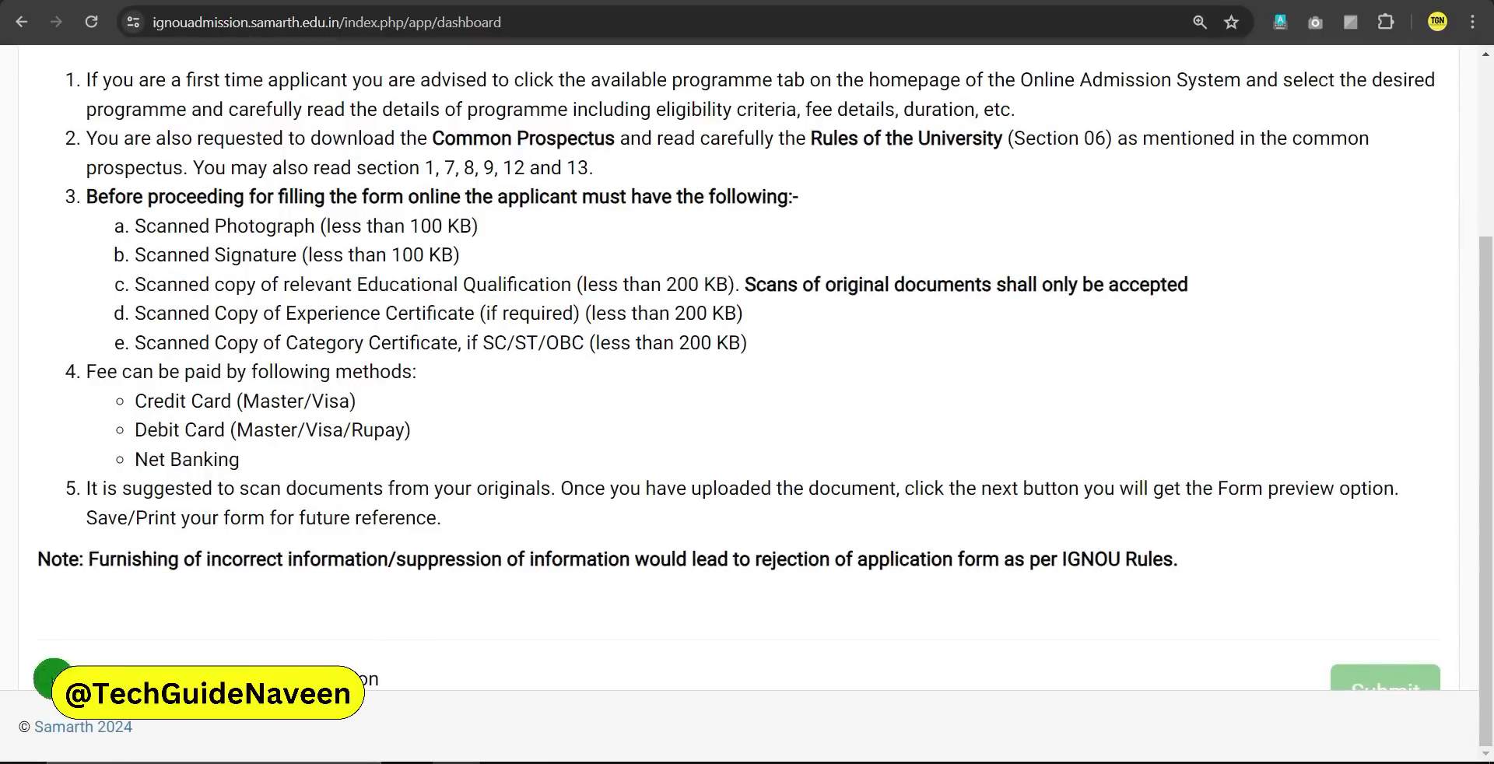
{"action": "left_click", "coordinate": [44, 679]}
{"action": "left_click", "coordinate": [1375, 689]}
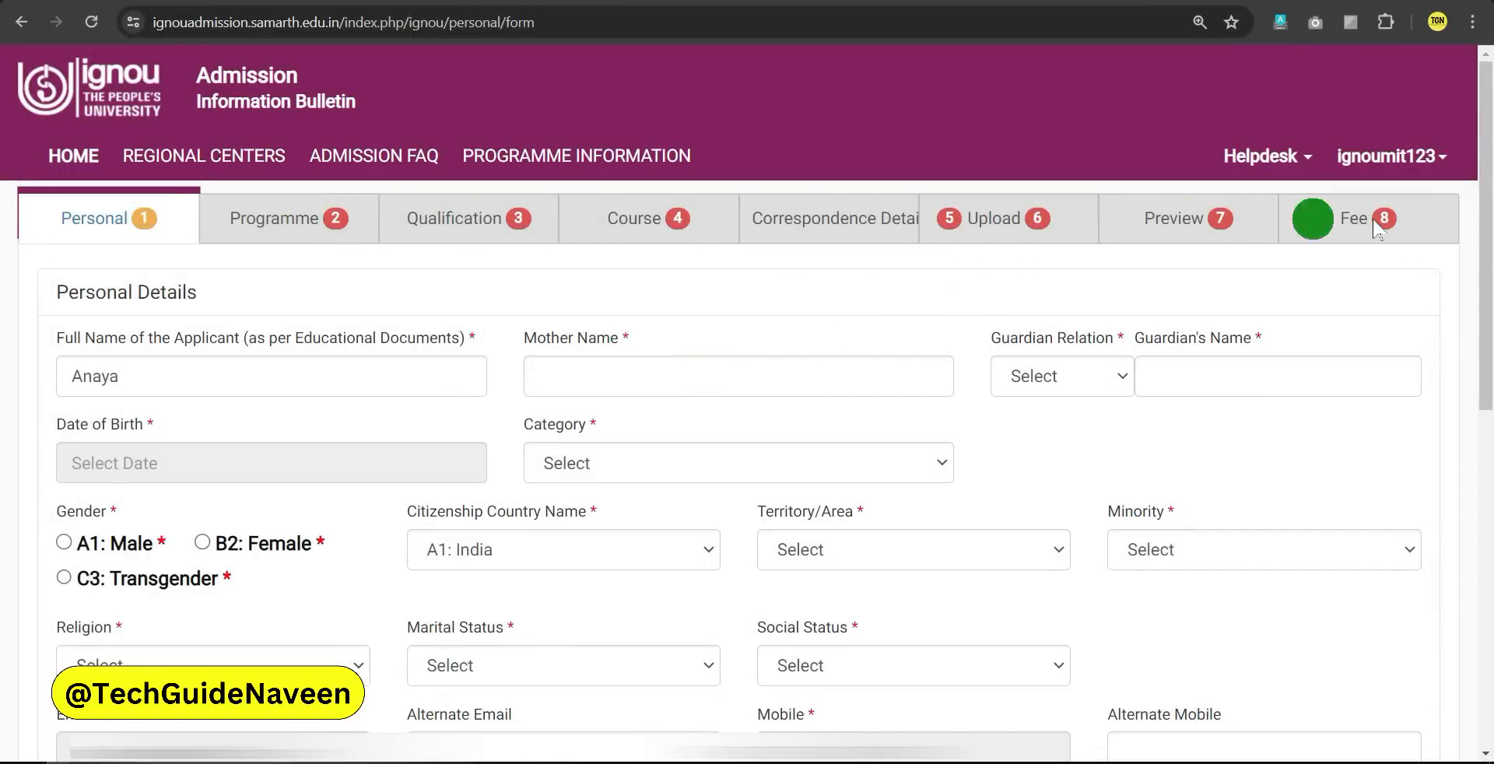
Set Guardian Relation to Father's, briefly switching to Husband's before reverting
{"action": "left_click", "coordinate": [554, 376]}
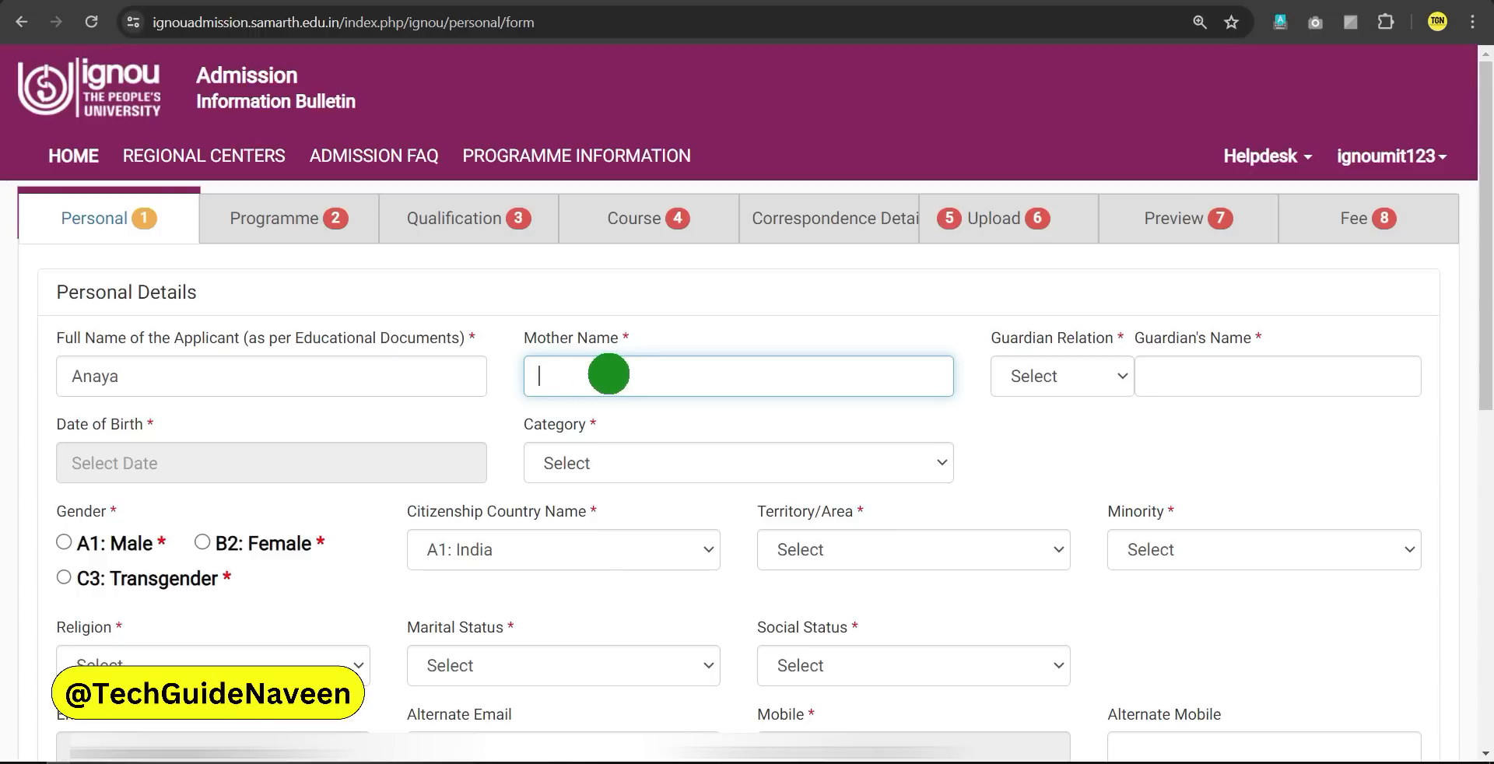
{"action": "left_click", "coordinate": [1121, 377]}
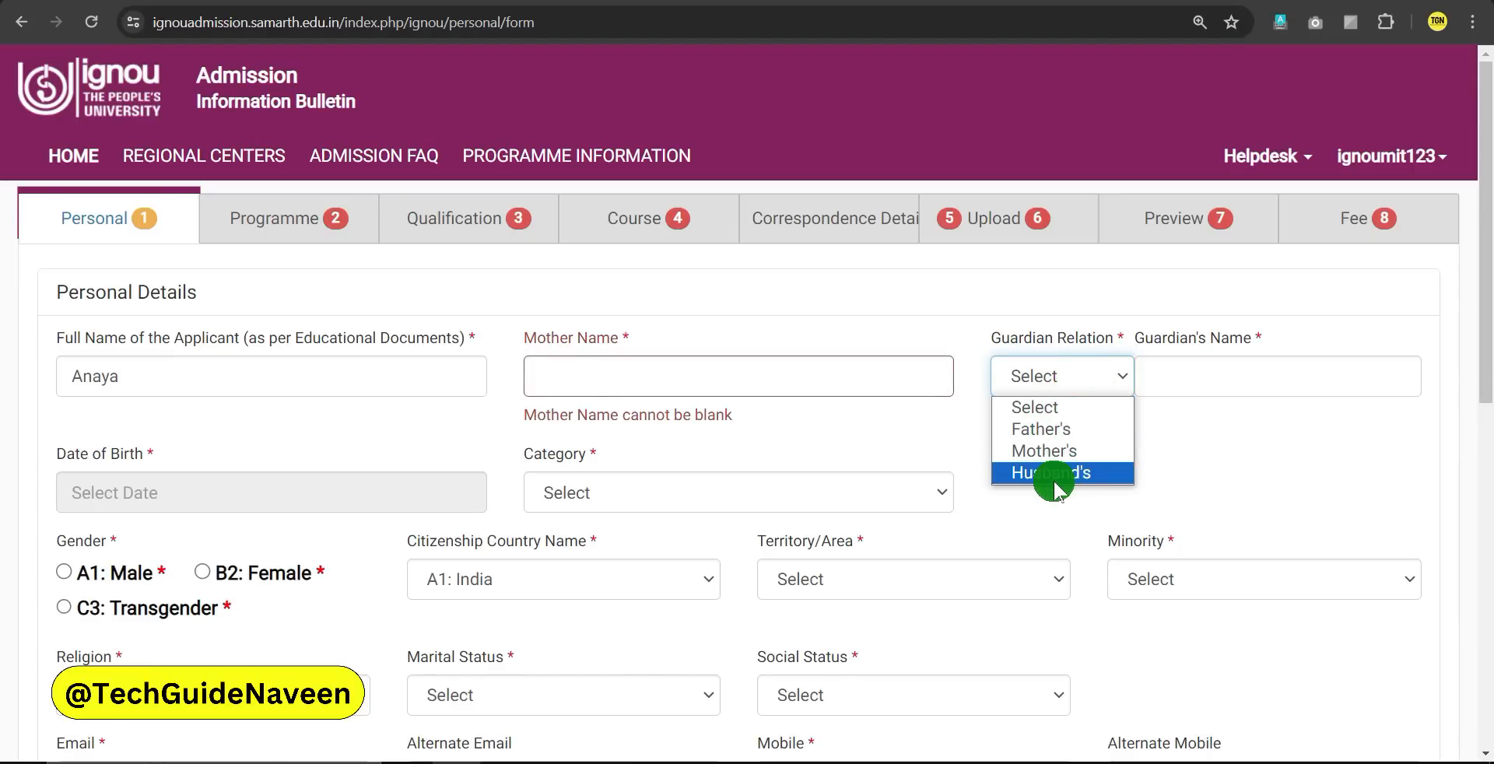
{"action": "left_click", "coordinate": [1050, 429]}
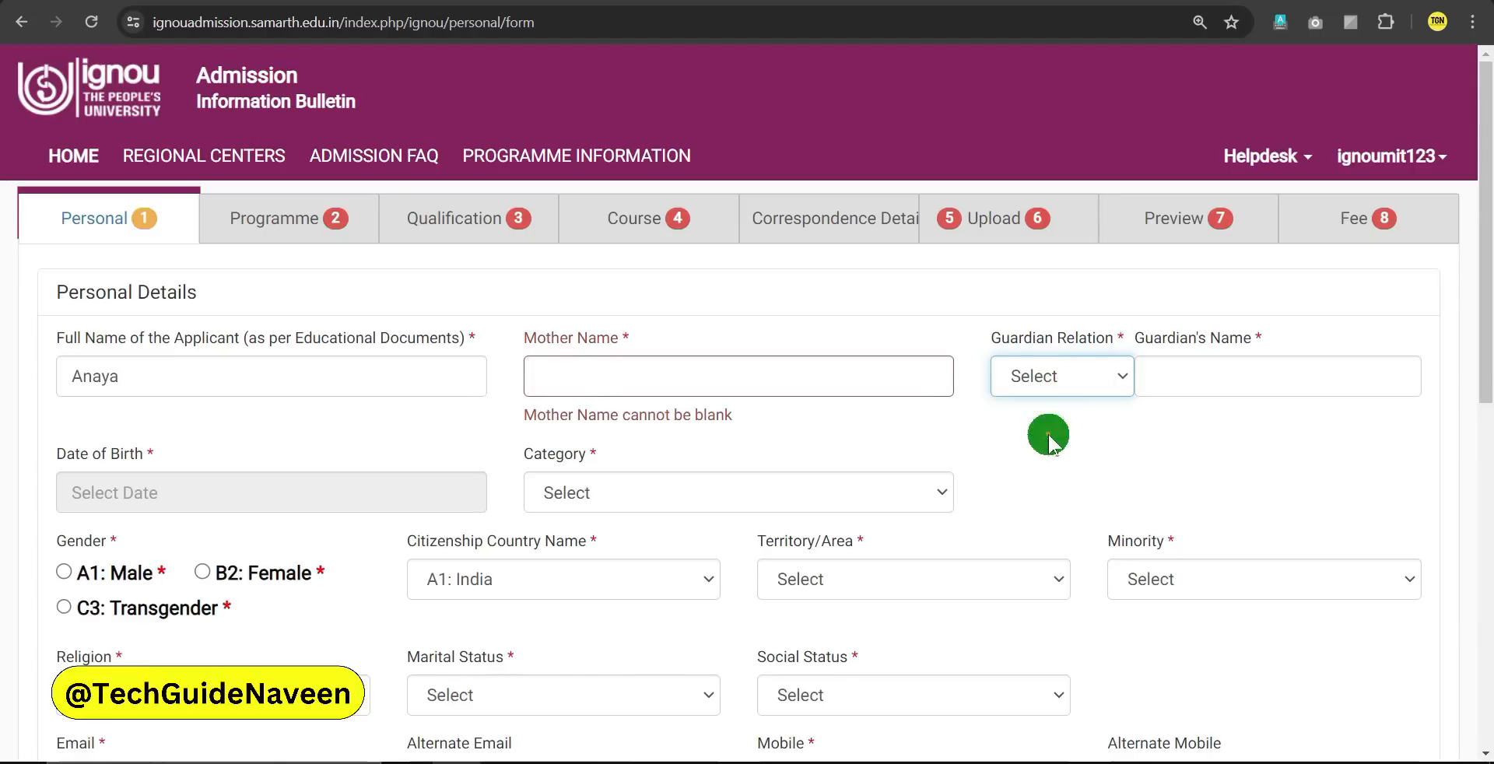
{"action": "left_click", "coordinate": [1181, 374]}
{"action": "left_click", "coordinate": [1094, 377]}
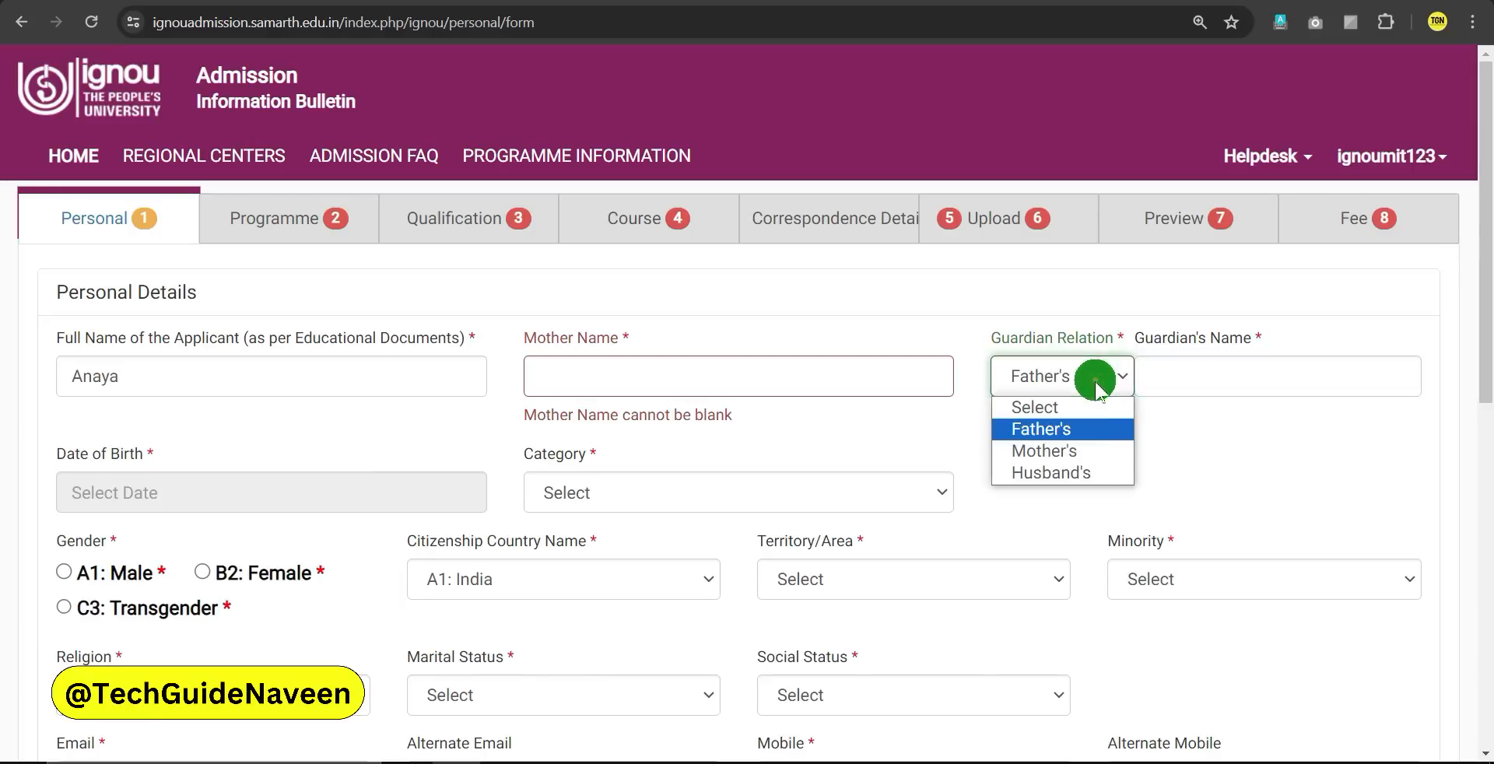
{"action": "left_click", "coordinate": [1062, 470]}
{"action": "left_click", "coordinate": [1196, 383]}
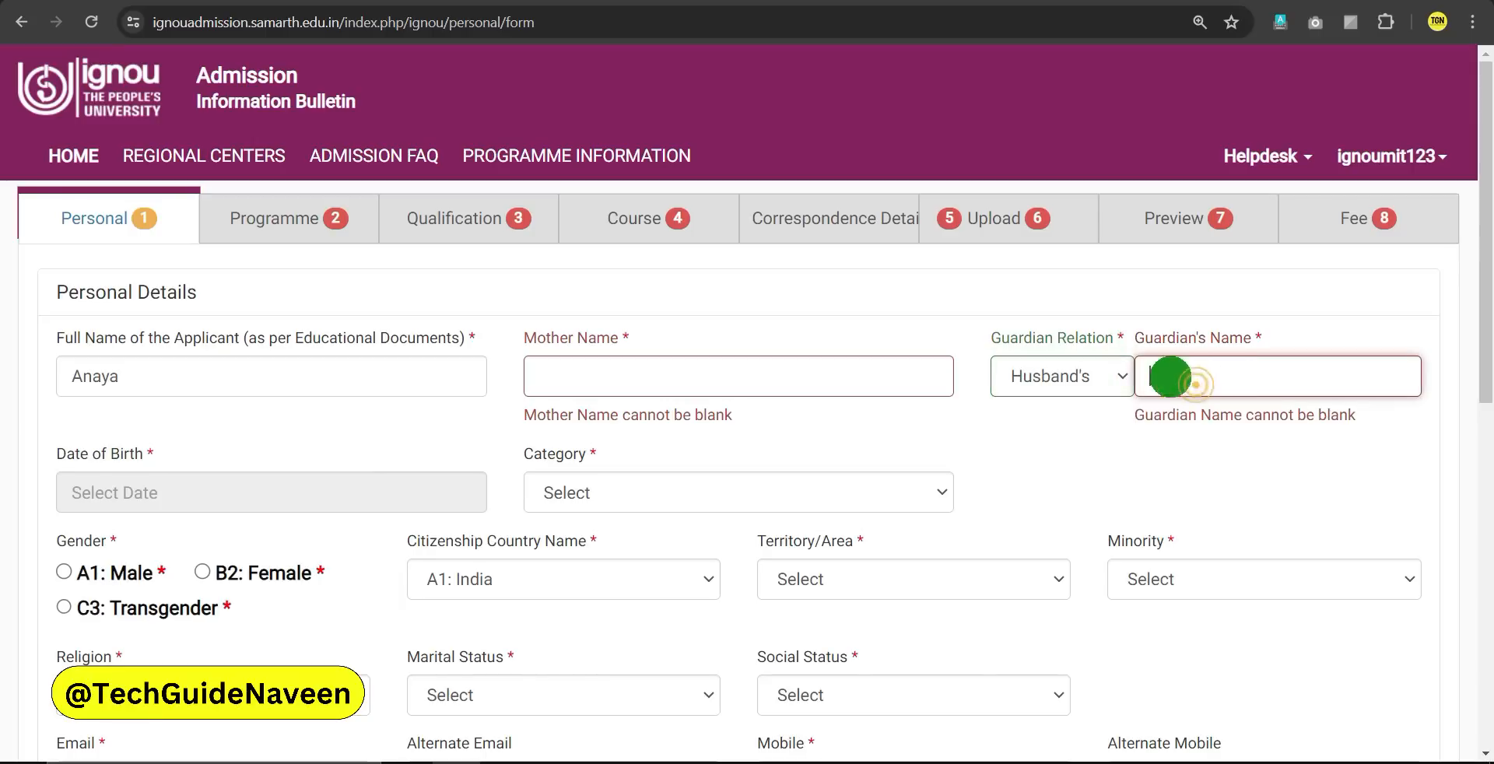
{"action": "left_click", "coordinate": [1095, 391]}
{"action": "left_click", "coordinate": [1051, 429]}
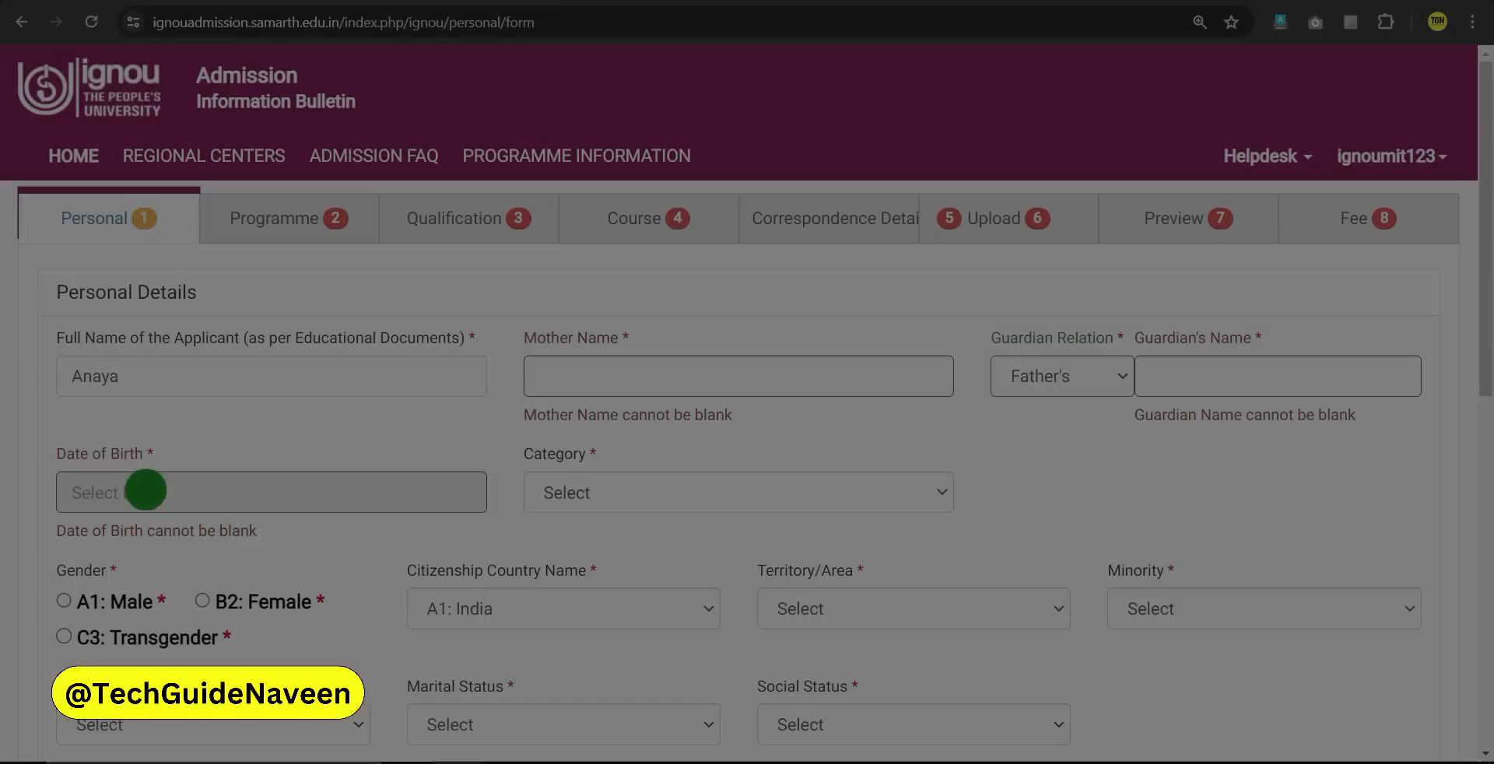
Enter 1 January 1980 as the applicant's date of birth using the date picker
{"action": "left_click", "coordinate": [140, 491]}
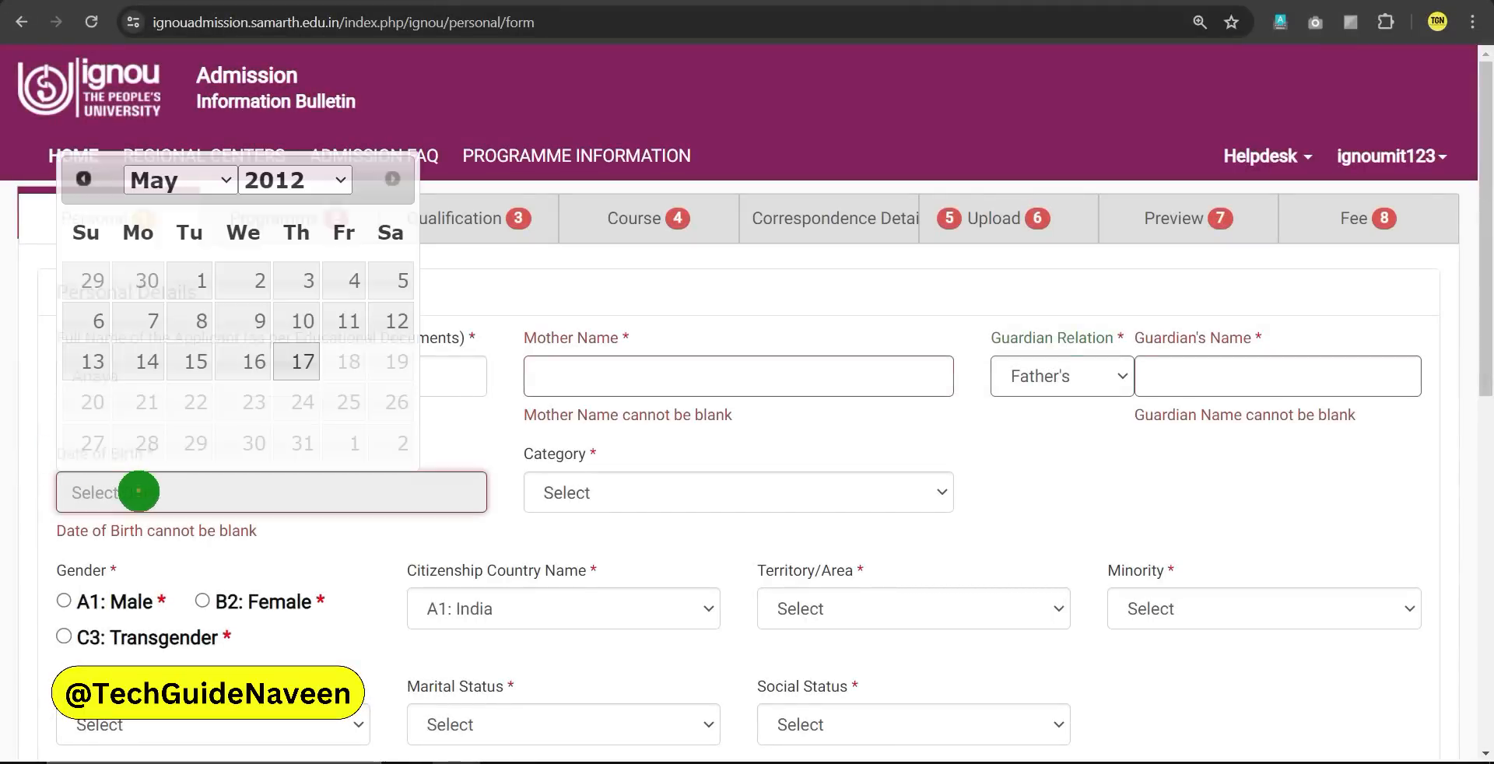
{"action": "left_click", "coordinate": [288, 182]}
{"action": "scroll", "coordinate": [298, 514], "scroll_direction": "up", "scroll_amount": 1}
{"action": "scroll", "coordinate": [298, 513], "scroll_direction": "up", "scroll_amount": 3}
{"action": "left_click", "coordinate": [273, 239]}
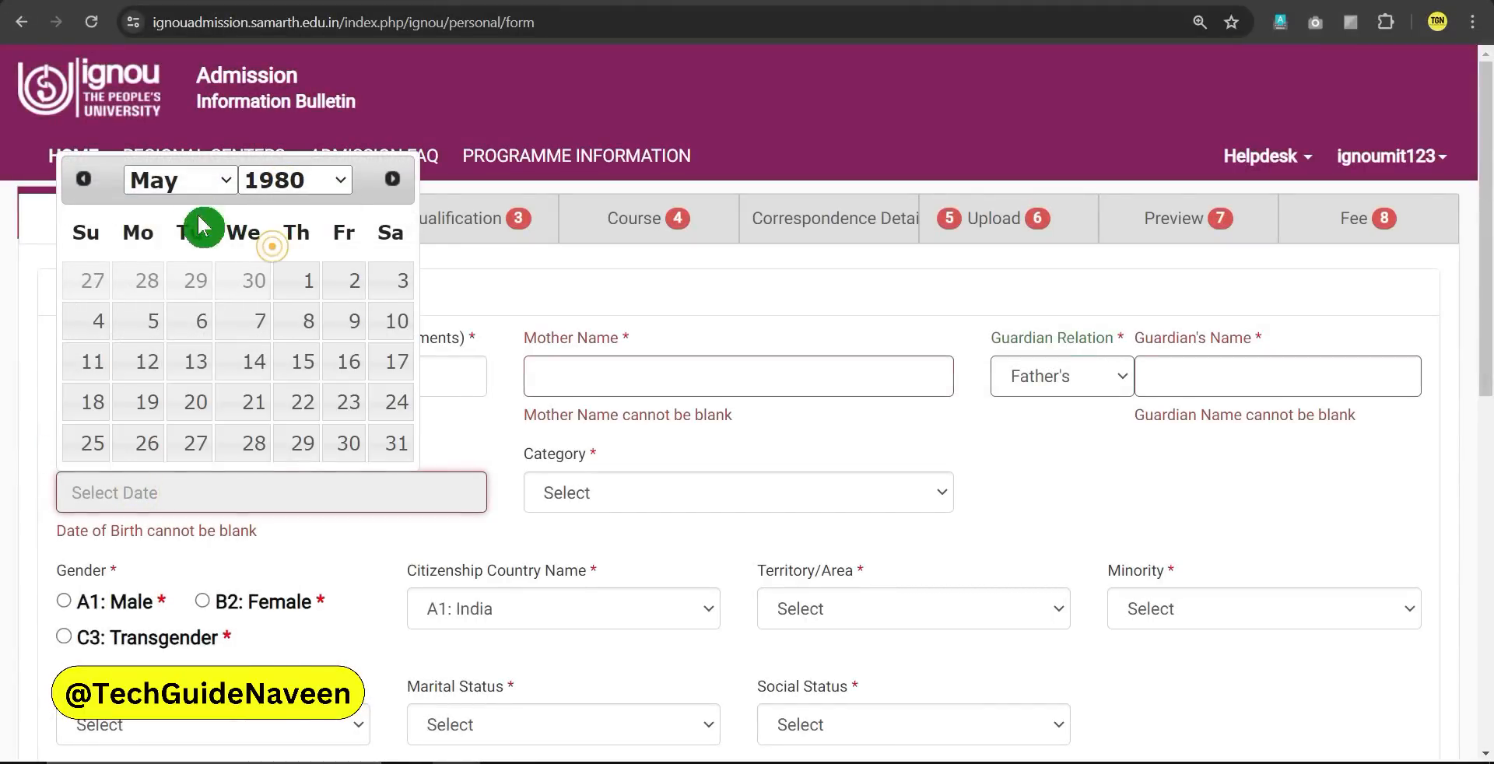
{"action": "left_click", "coordinate": [182, 190]}
{"action": "left_click", "coordinate": [177, 209]}
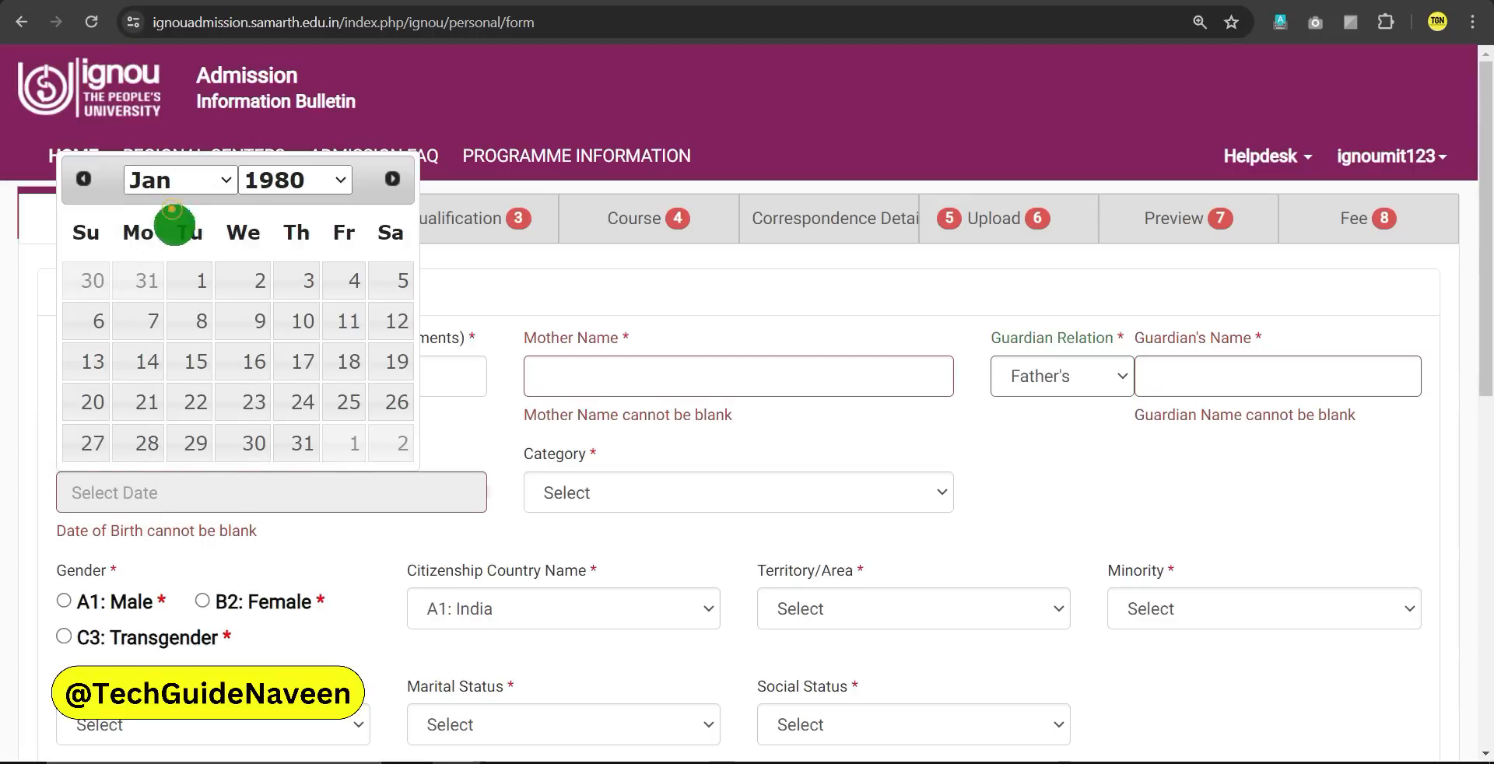
{"action": "left_click", "coordinate": [198, 282]}
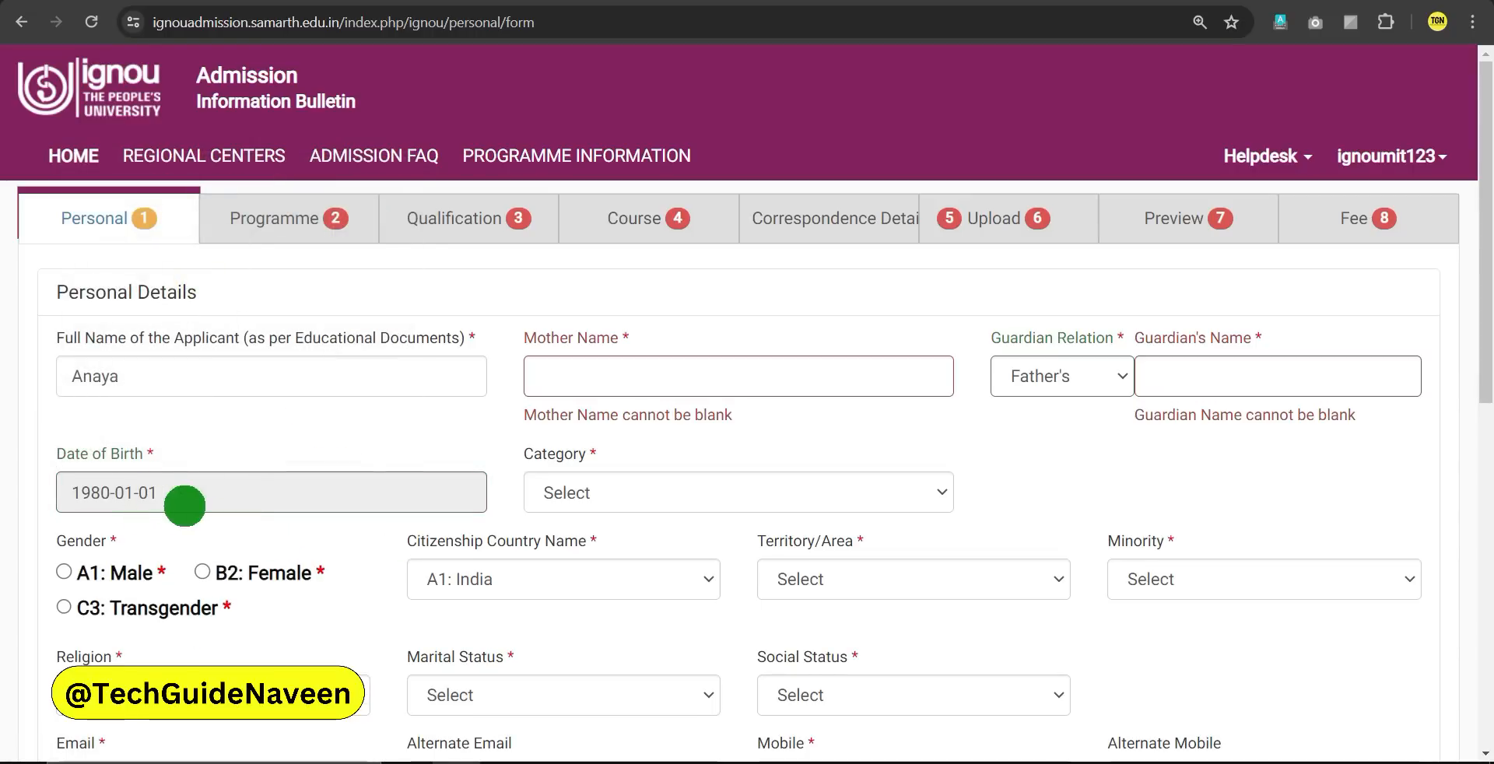
{"action": "left_click", "coordinate": [613, 496]}
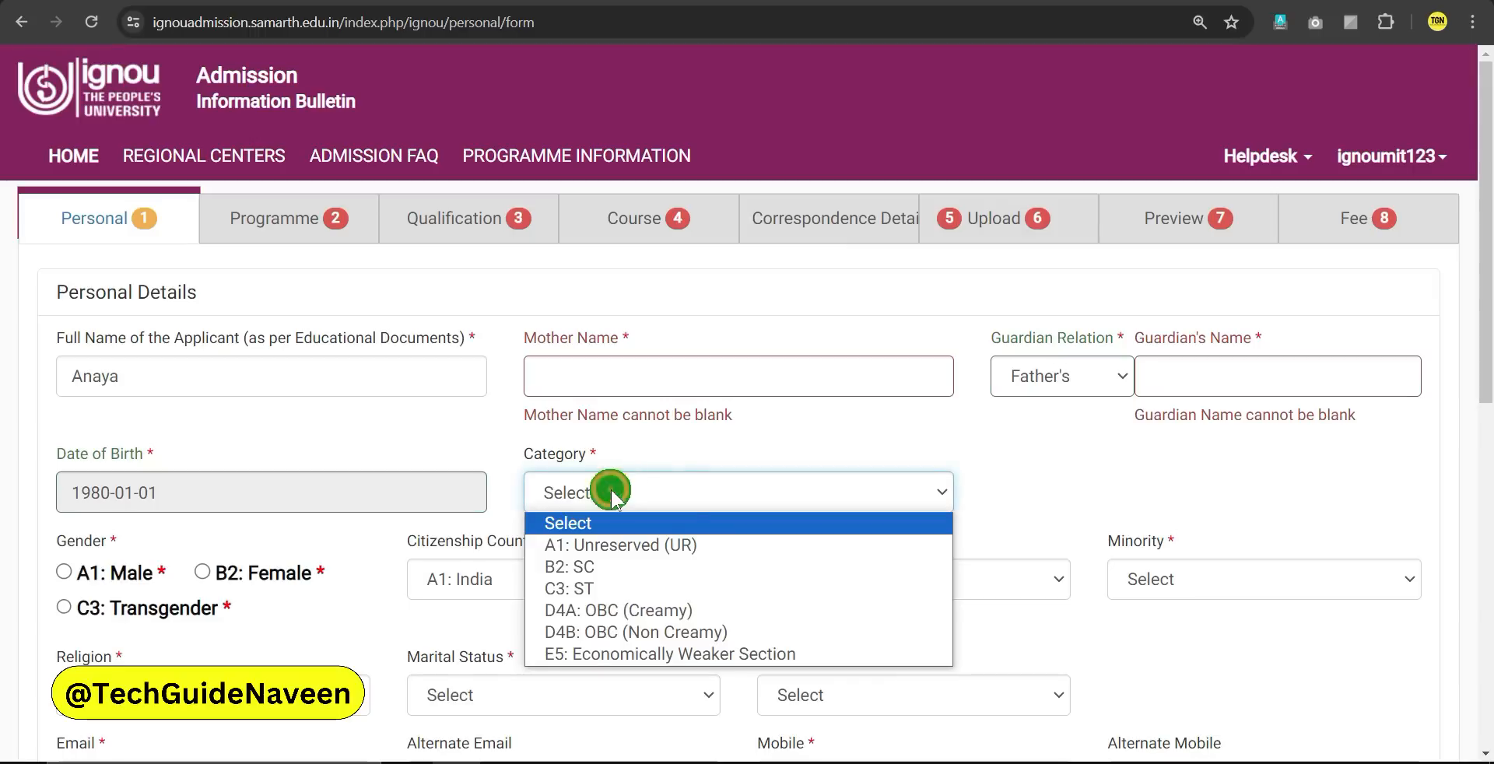
Choose B2: SC as the category and bring up the Notification No.63 PDF tab
{"action": "left_click", "coordinate": [627, 574]}
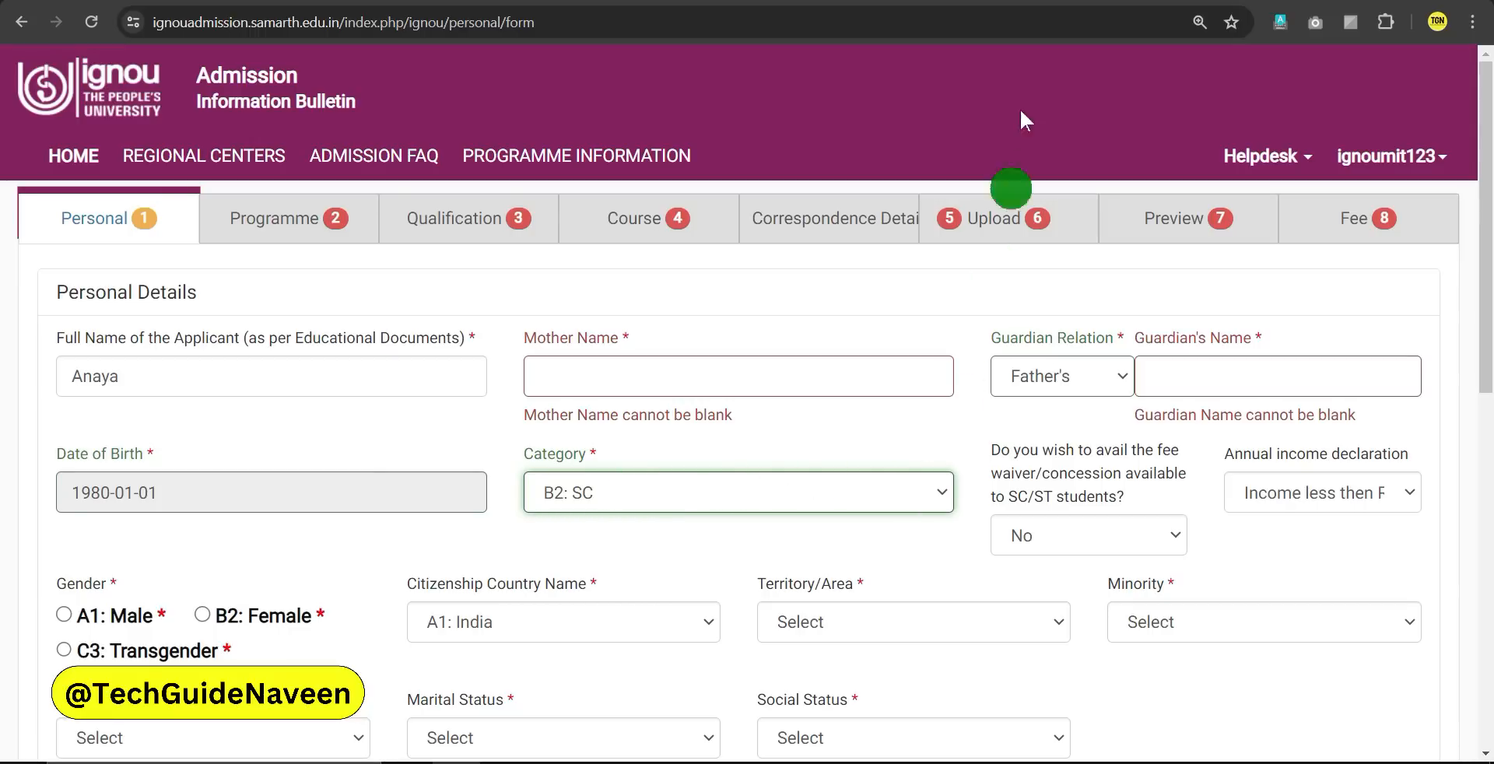
{"action": "left_click", "coordinate": [1033, 1]}
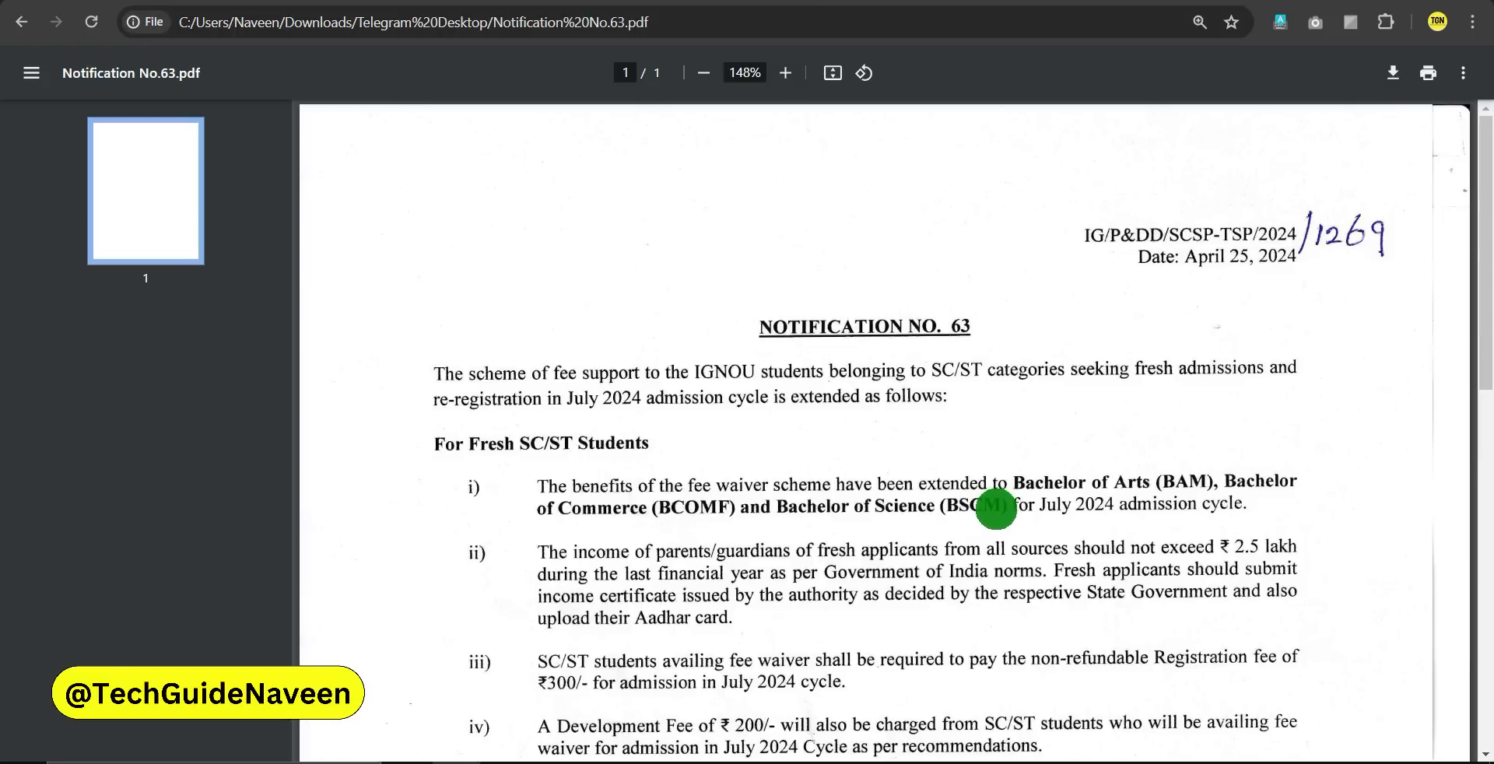
{"action": "scroll", "coordinate": [989, 545], "scroll_direction": "down", "scroll_amount": 1}
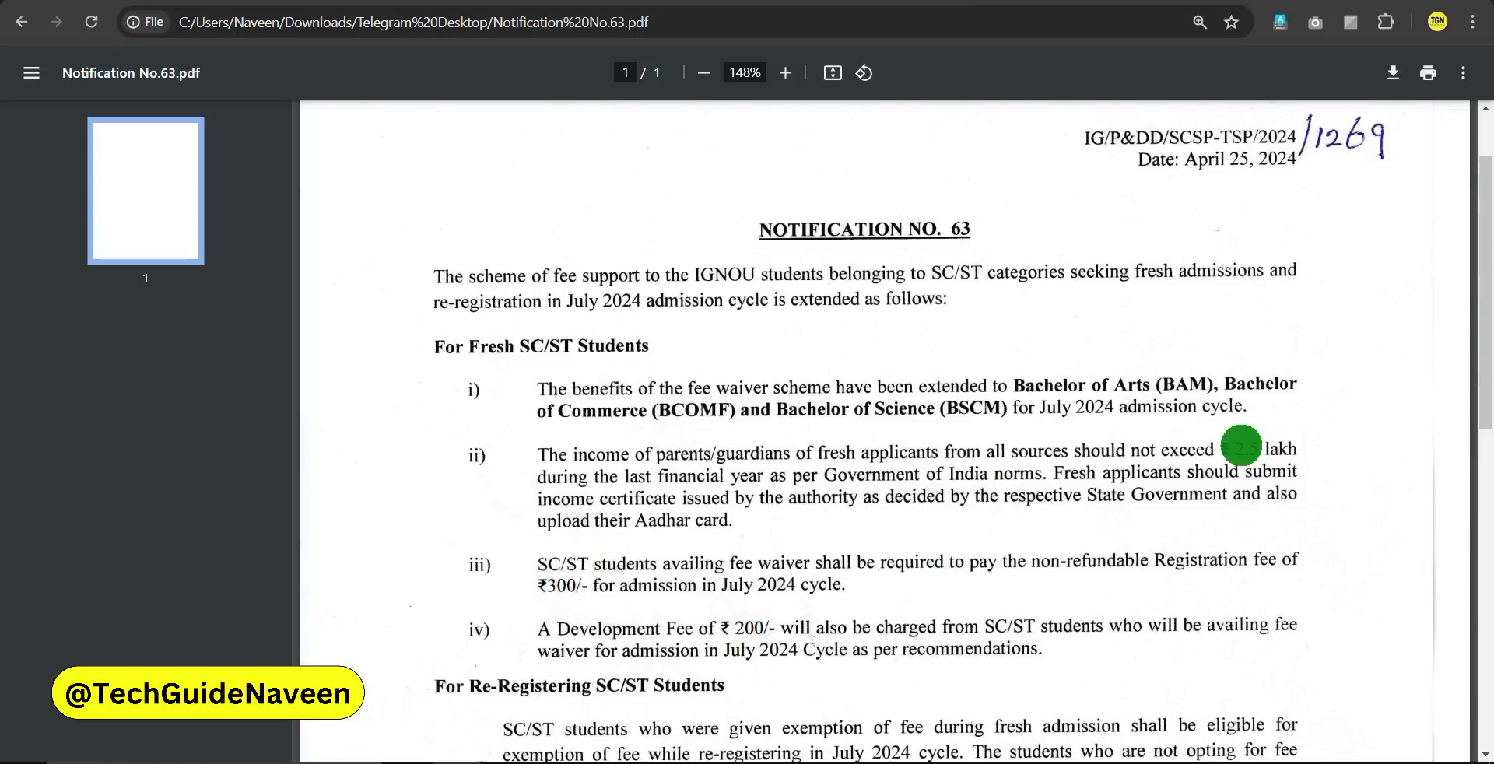
{"action": "left_click", "coordinate": [1233, 447]}
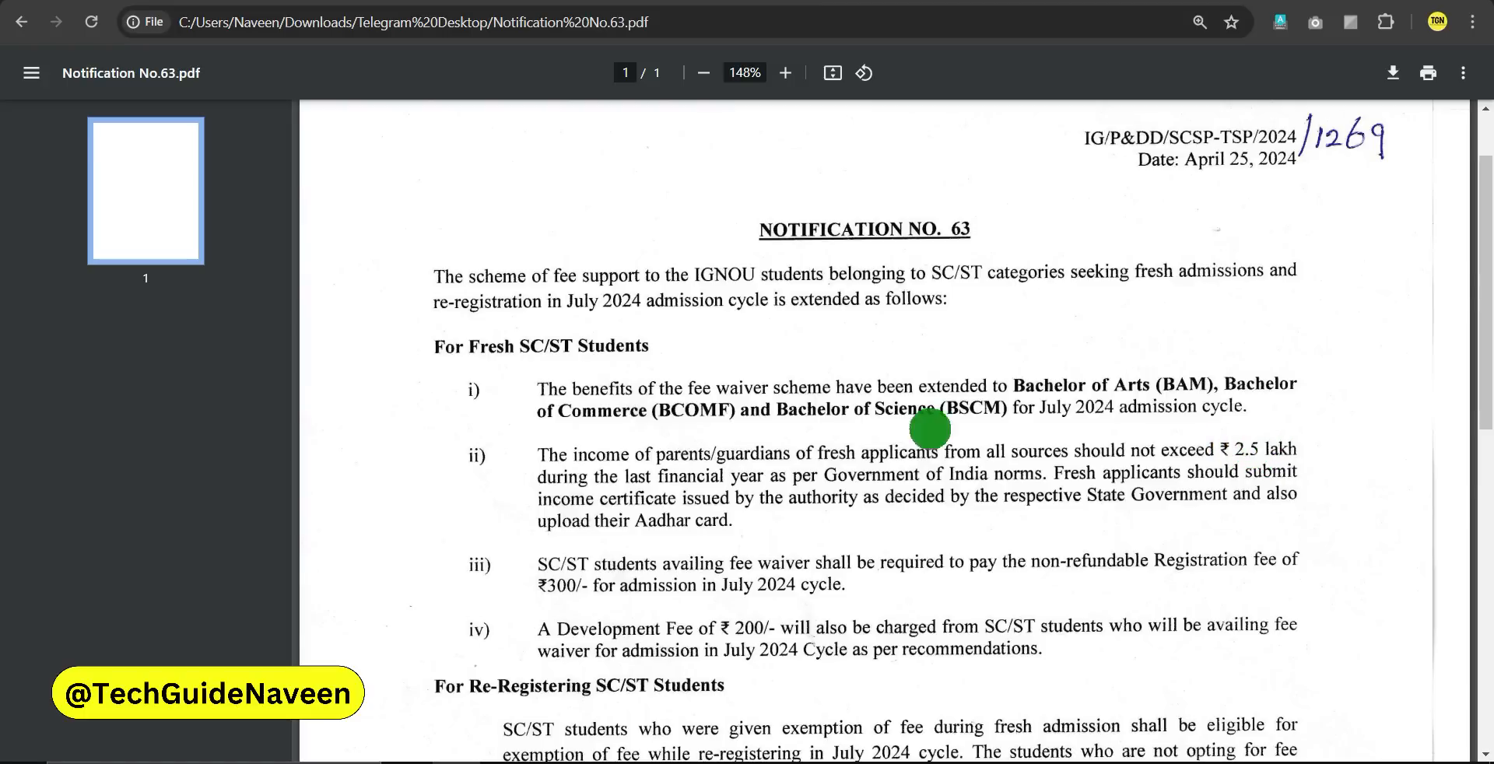
{"action": "left_click", "coordinate": [589, 351]}
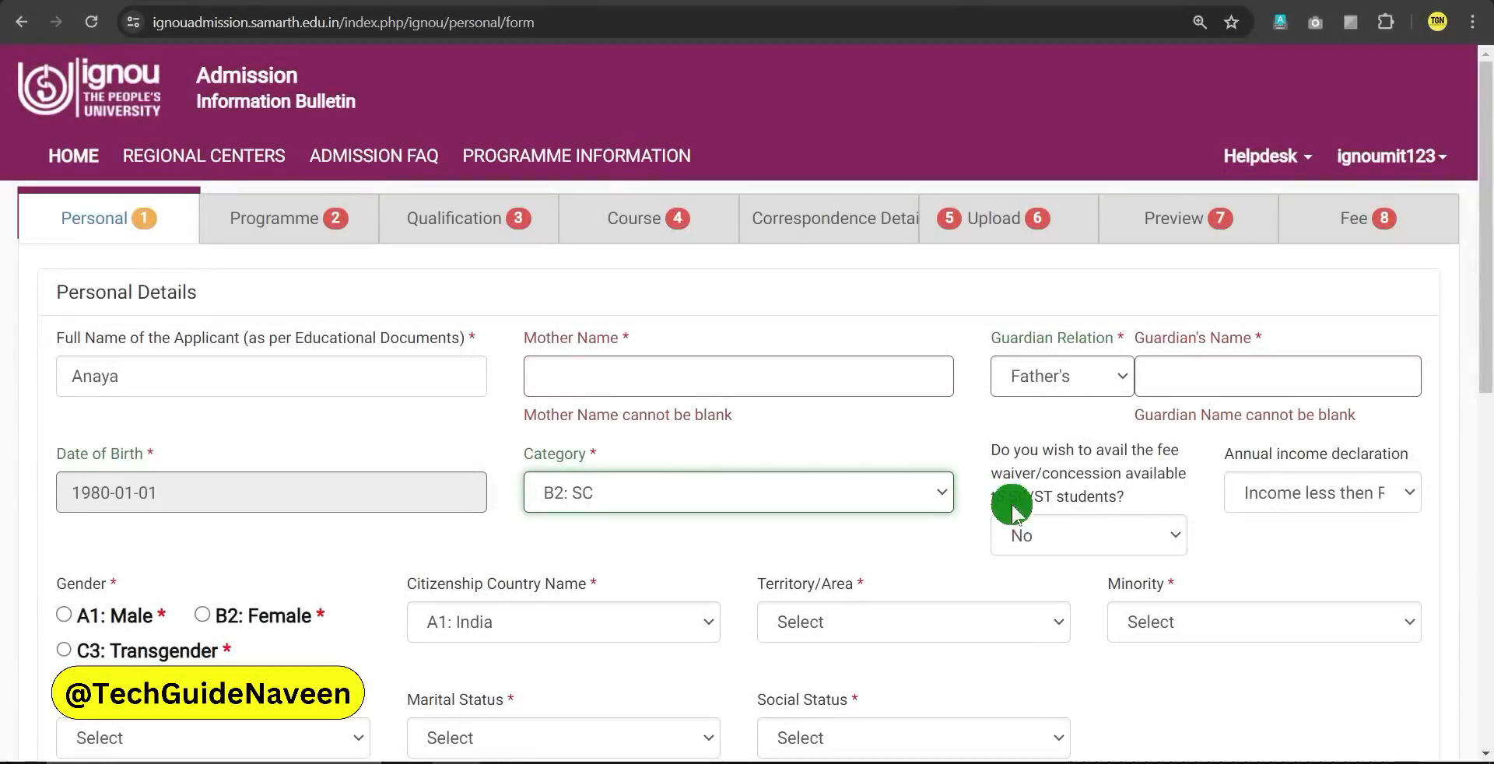
Answer Yes to the fee waiver and declare income below Rs.2.5 lakh per annum
{"action": "left_click", "coordinate": [1065, 544]}
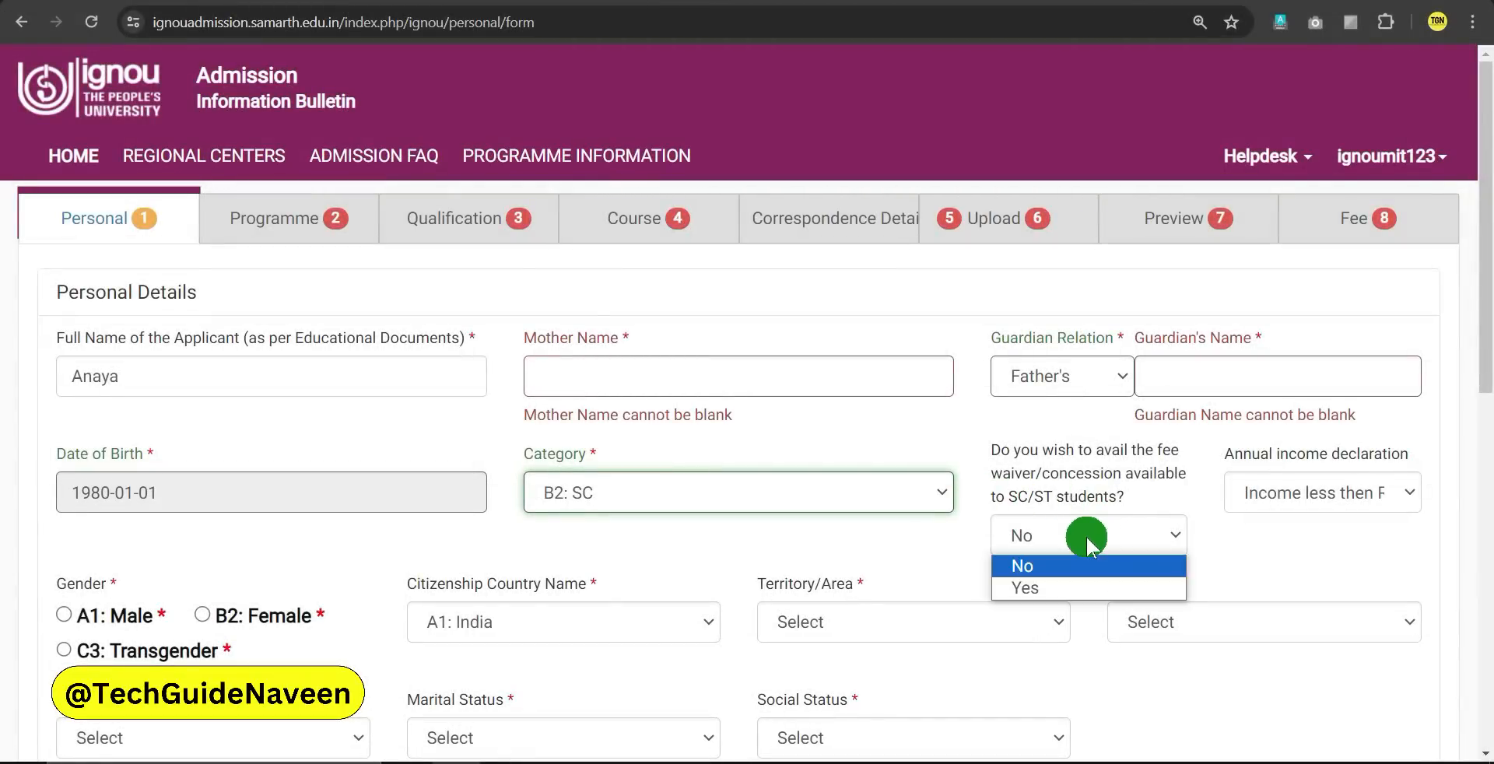
{"action": "left_click", "coordinate": [1040, 589]}
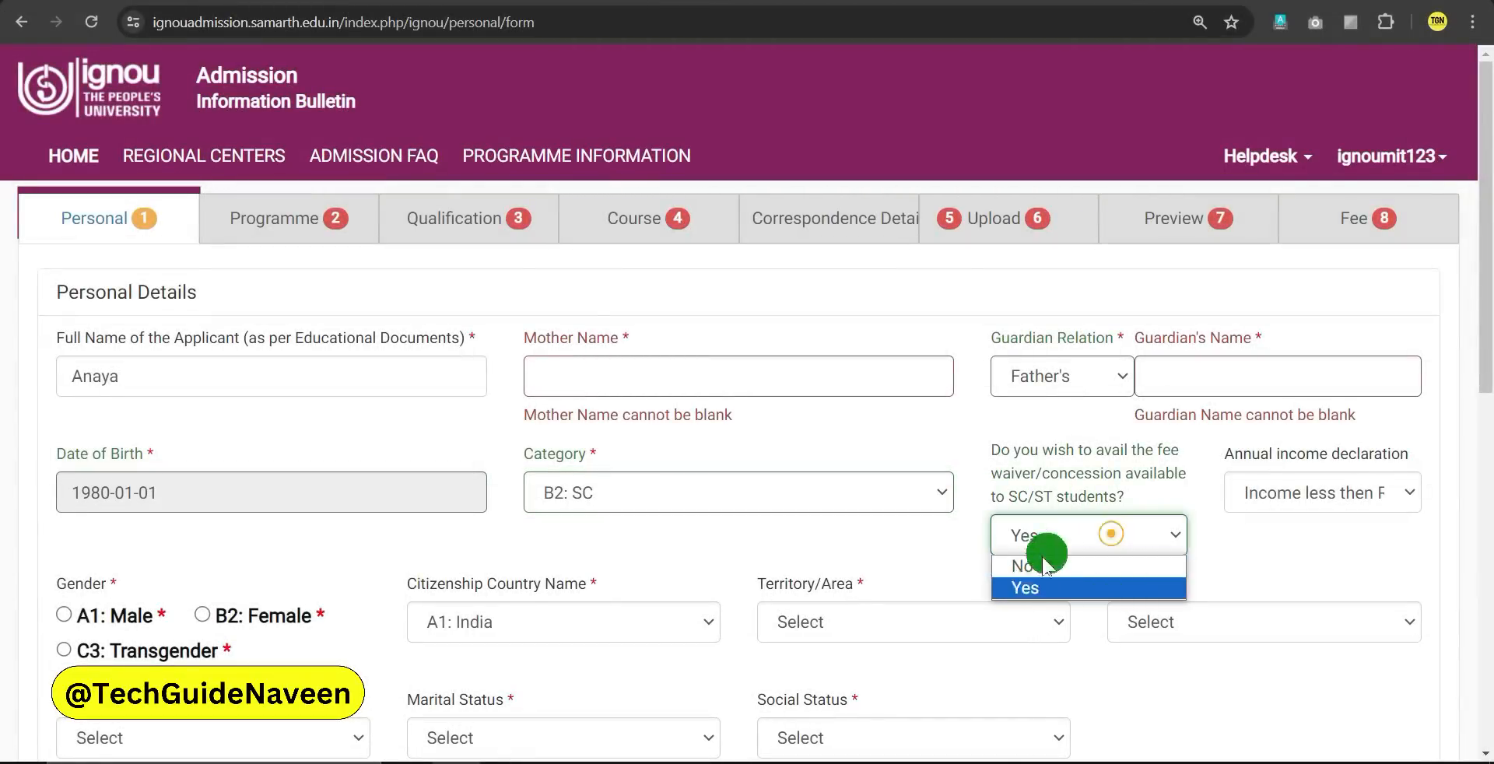
{"action": "left_click", "coordinate": [1324, 499]}
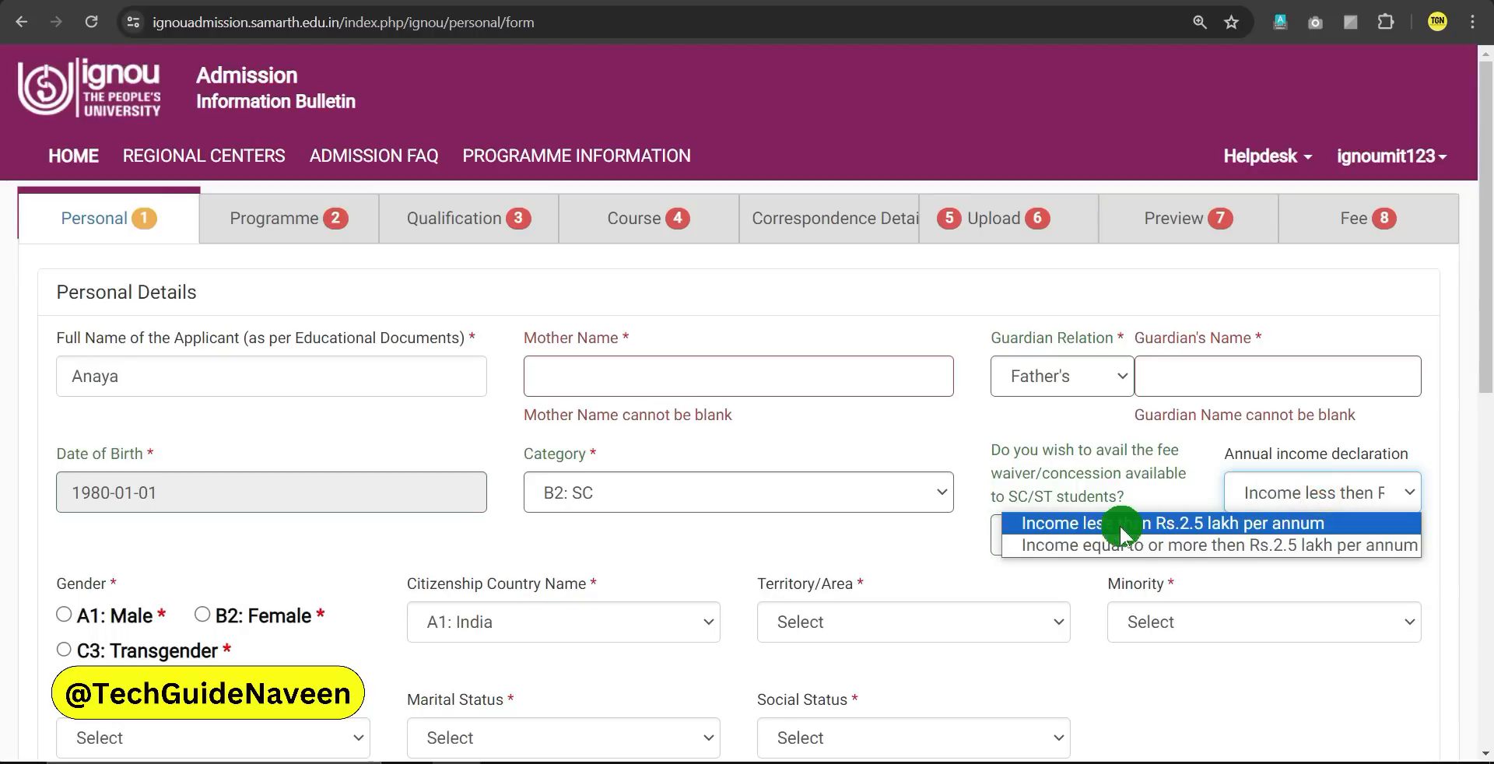
{"action": "left_click", "coordinate": [1204, 532]}
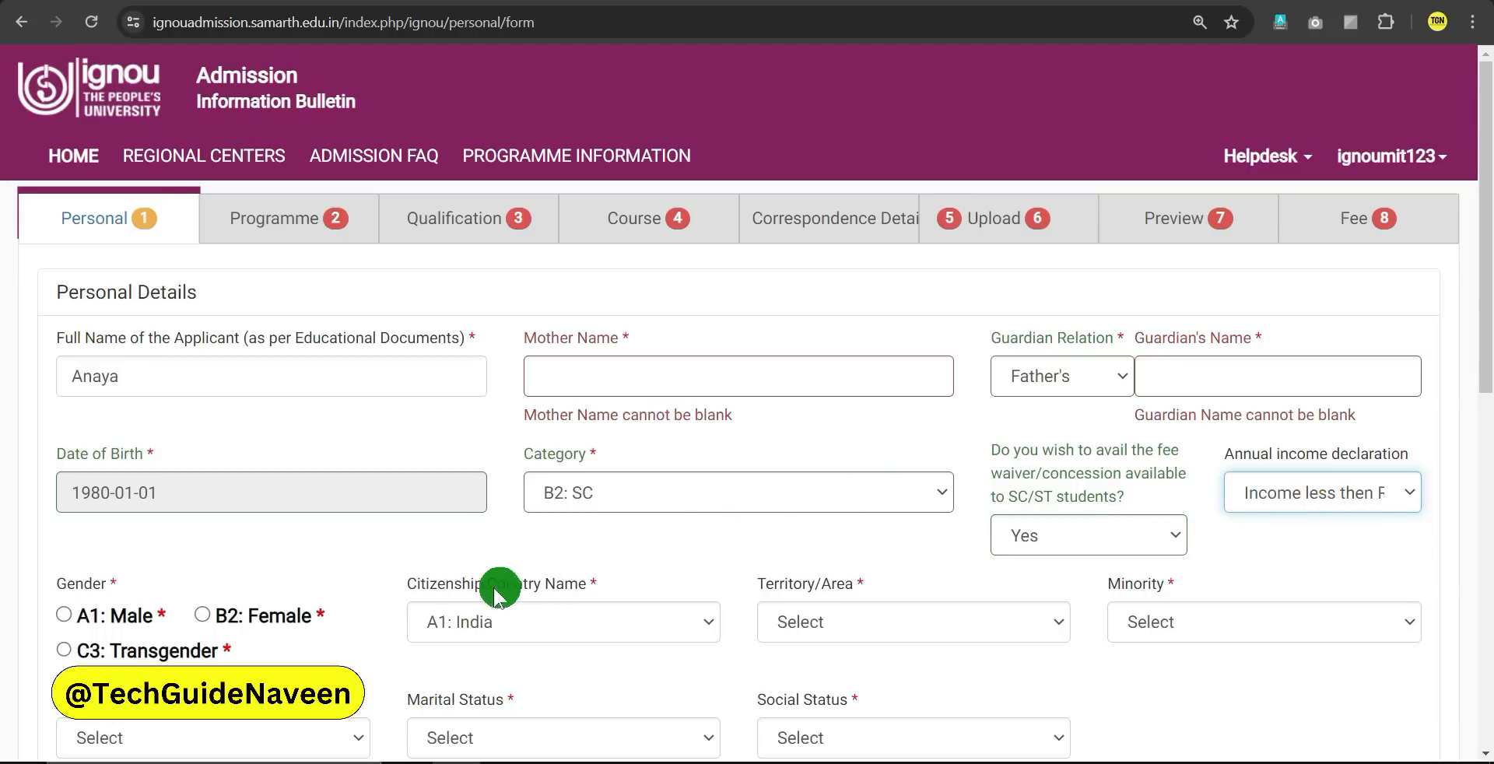
Set gender to B2: Female, territory to B2: Rural and minority to B2: No
{"action": "scroll", "coordinate": [475, 553], "scroll_direction": "down", "scroll_amount": 1}
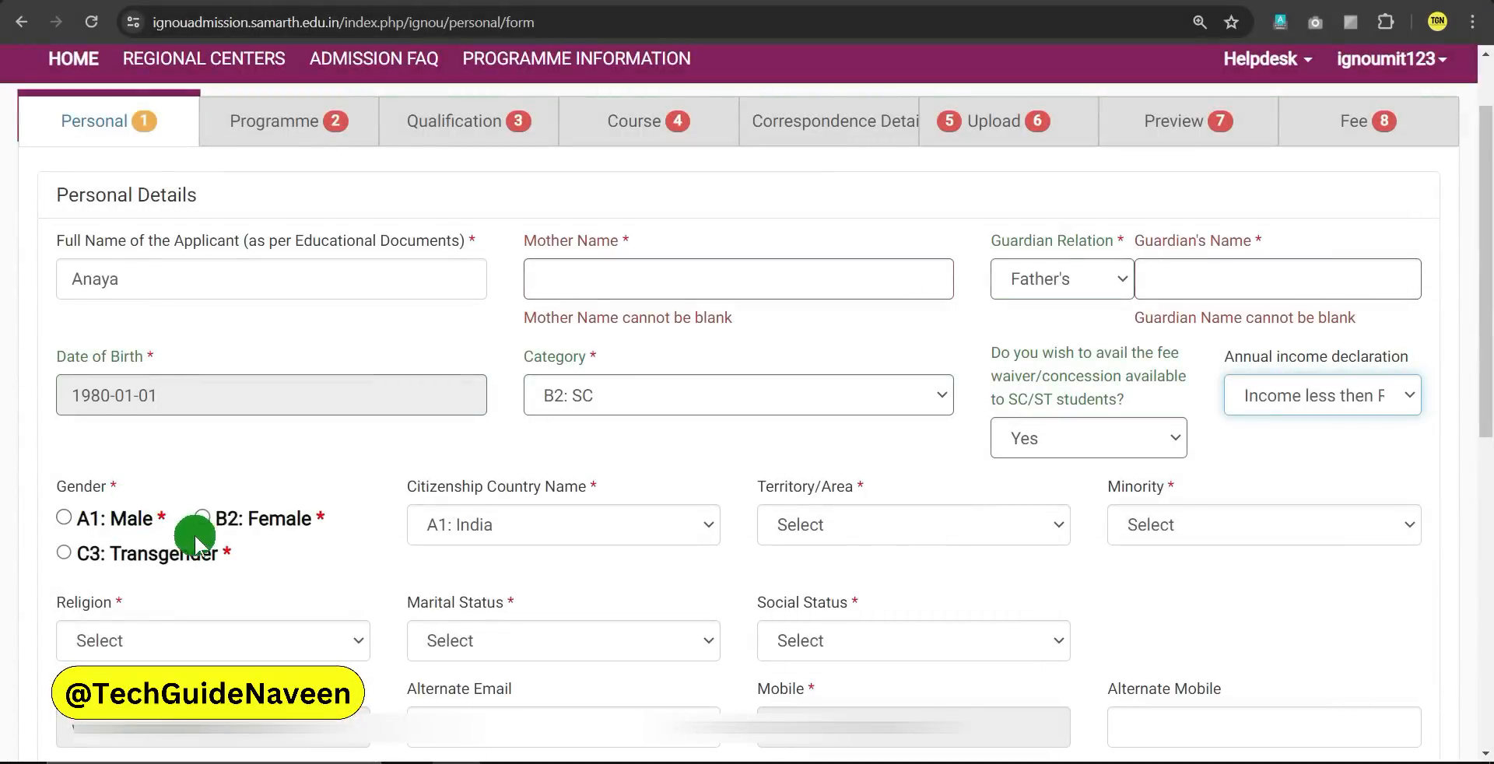
{"action": "left_click", "coordinate": [202, 520]}
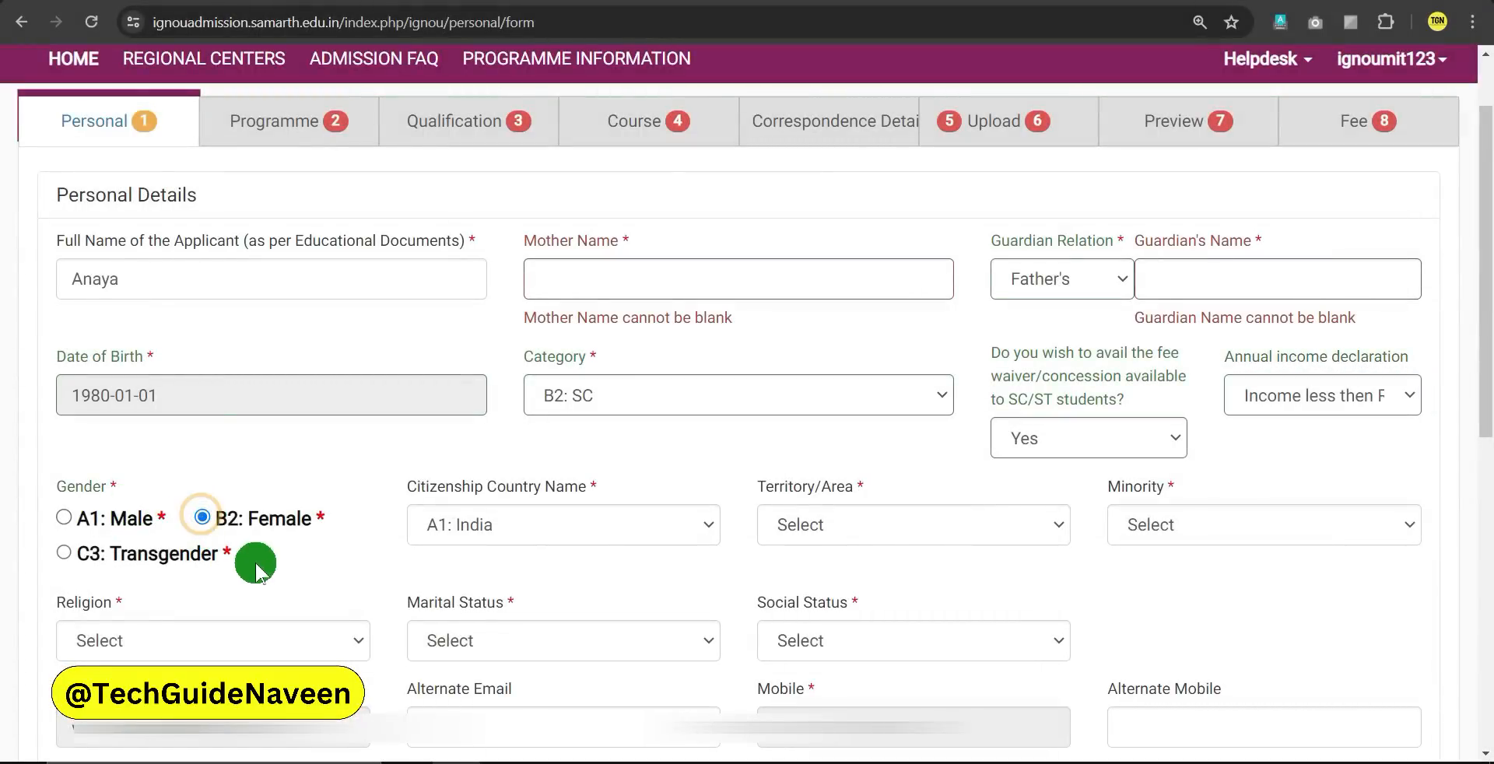
{"action": "left_click", "coordinate": [873, 535]}
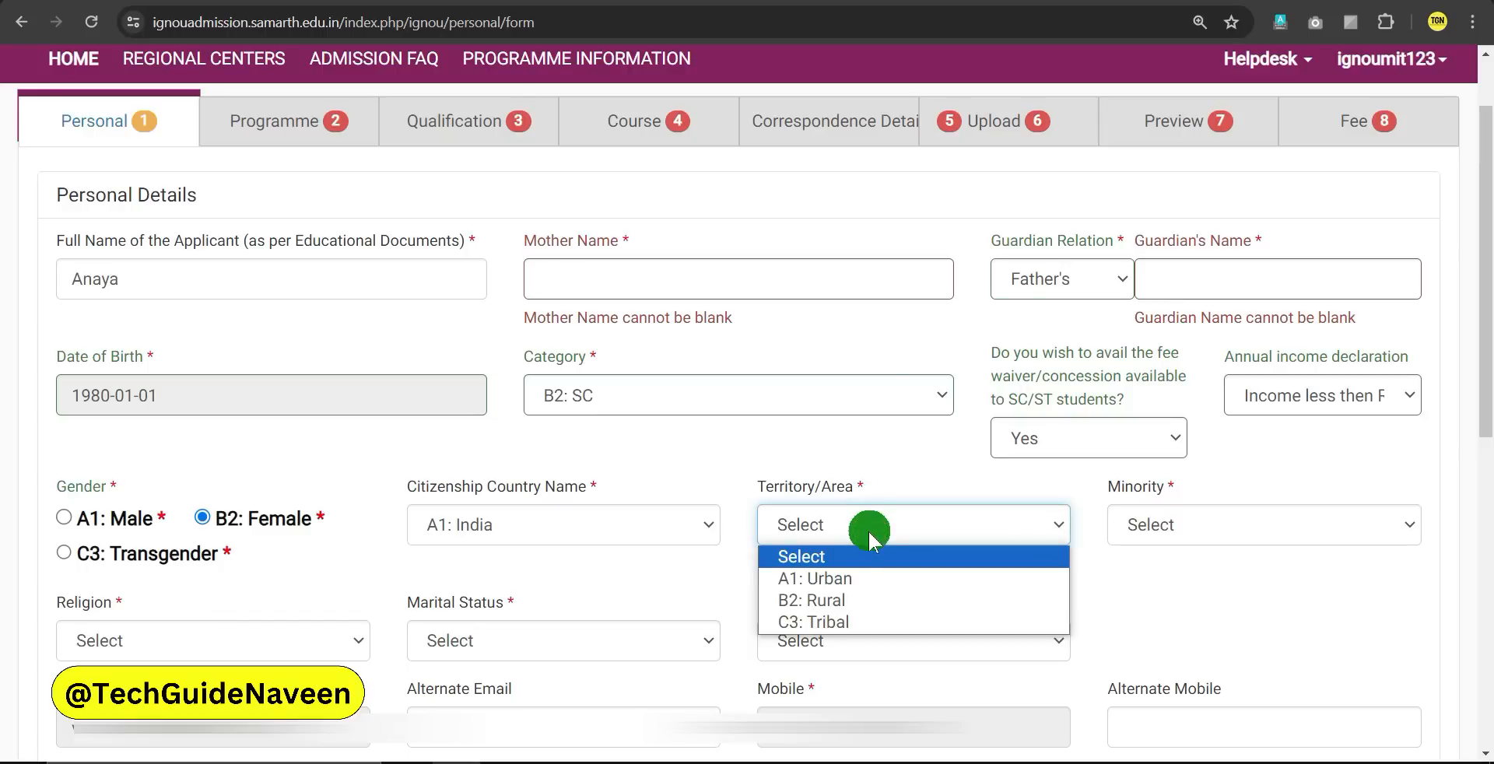
{"action": "left_click", "coordinate": [819, 600]}
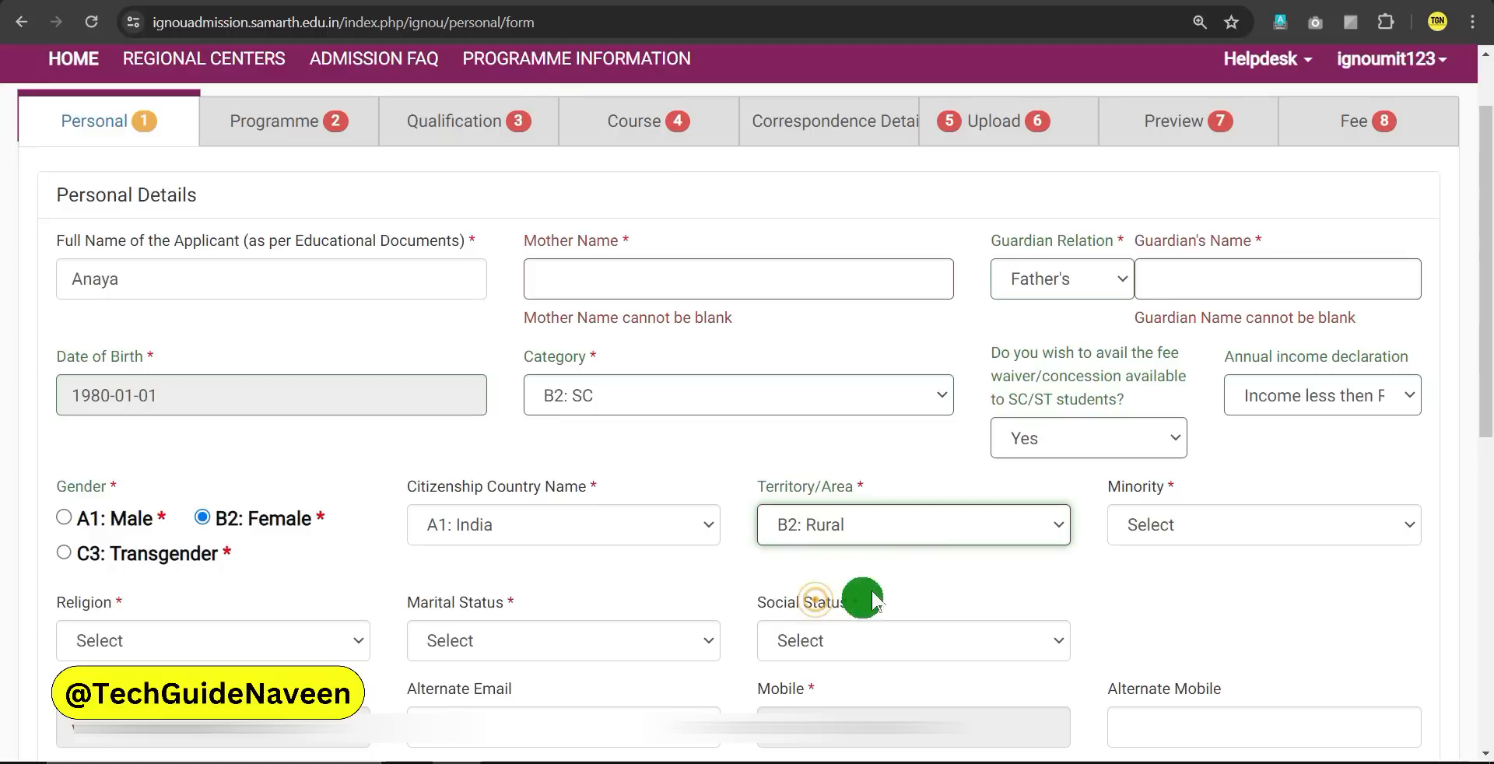
{"action": "left_click", "coordinate": [1191, 527]}
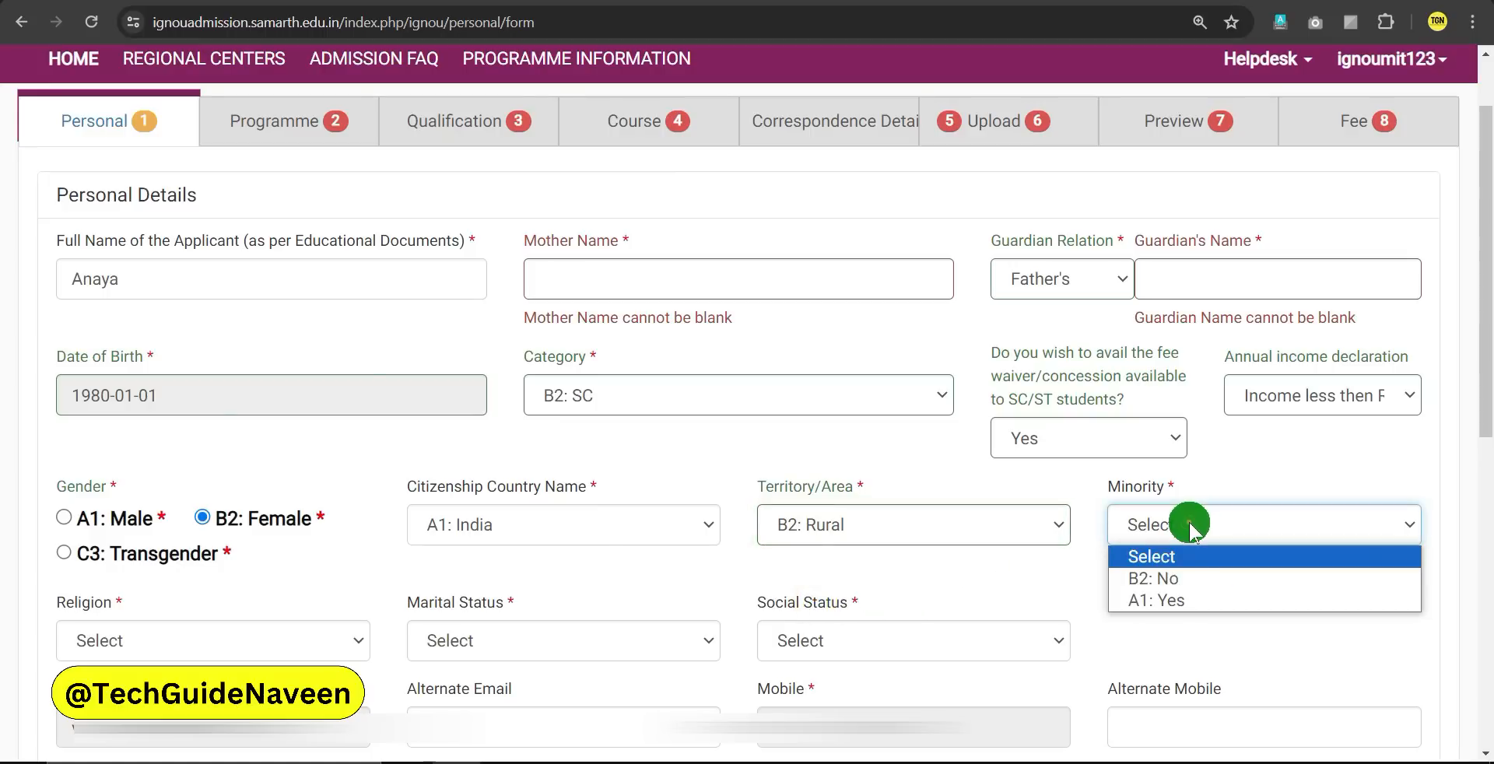
{"action": "left_click", "coordinate": [1150, 582]}
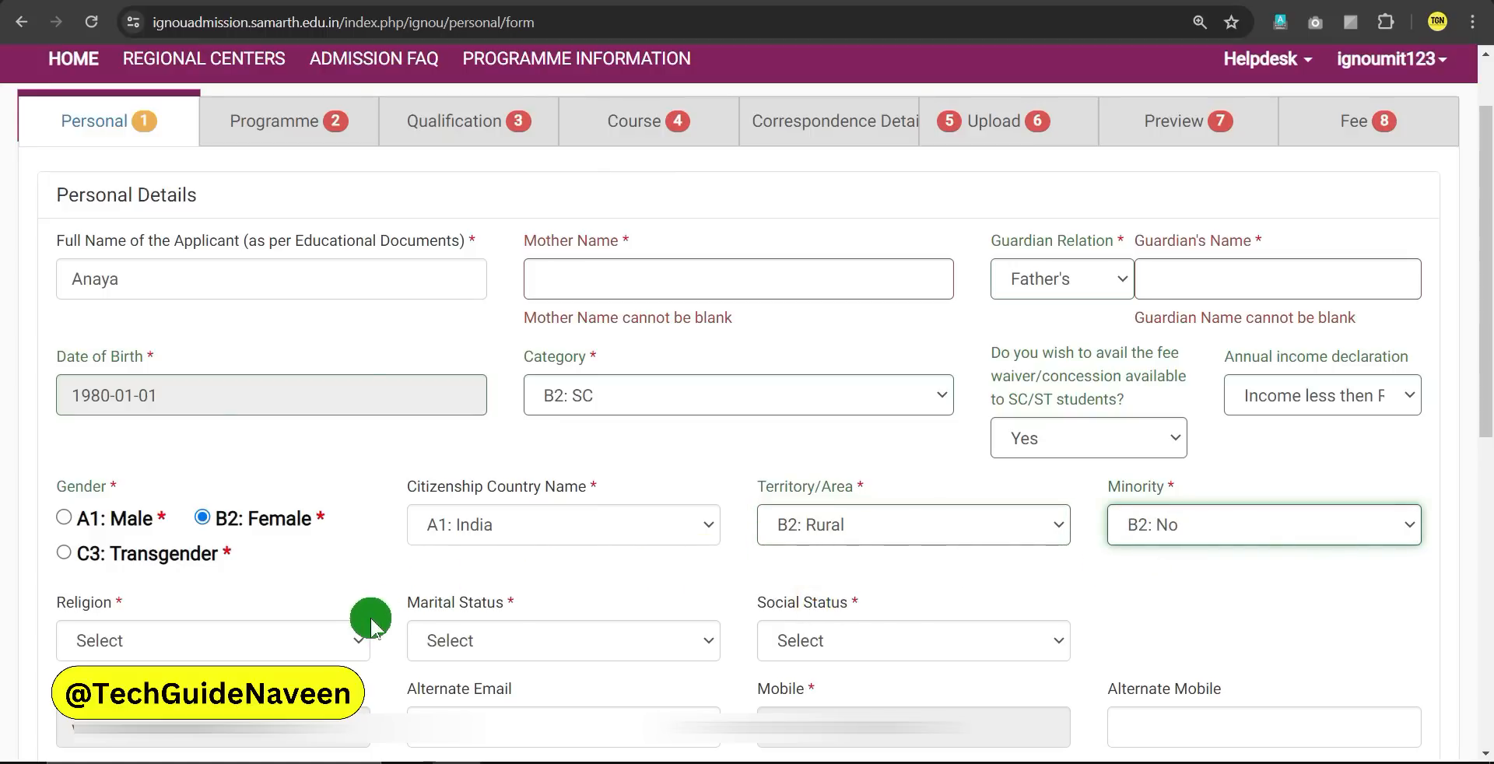
Set religion A1: Hindu, marital status A1: Single and social status C3: Not Applicable
{"action": "scroll", "coordinate": [371, 623], "scroll_direction": "down", "scroll_amount": 2}
{"action": "left_click", "coordinate": [167, 445]}
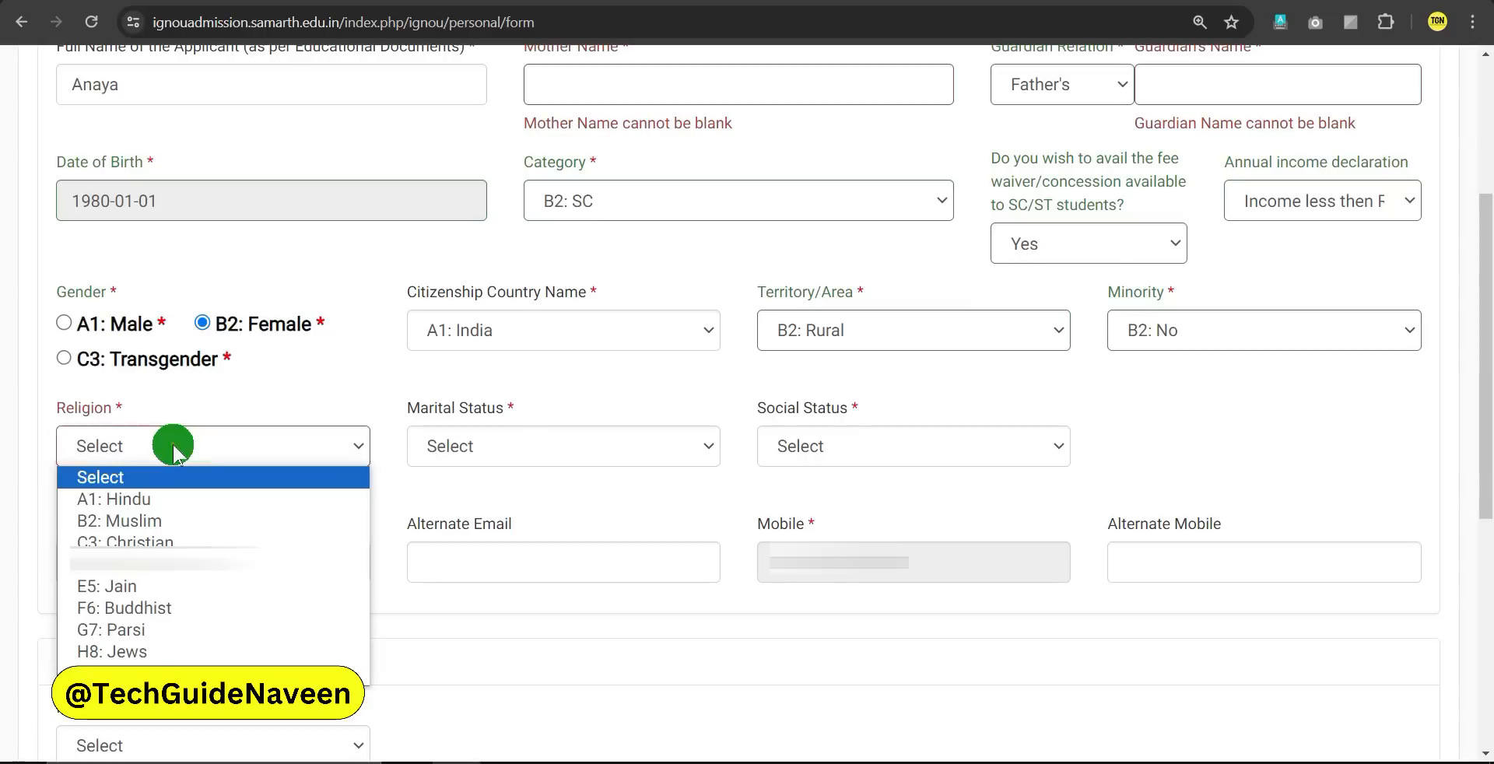
{"action": "left_click", "coordinate": [148, 501]}
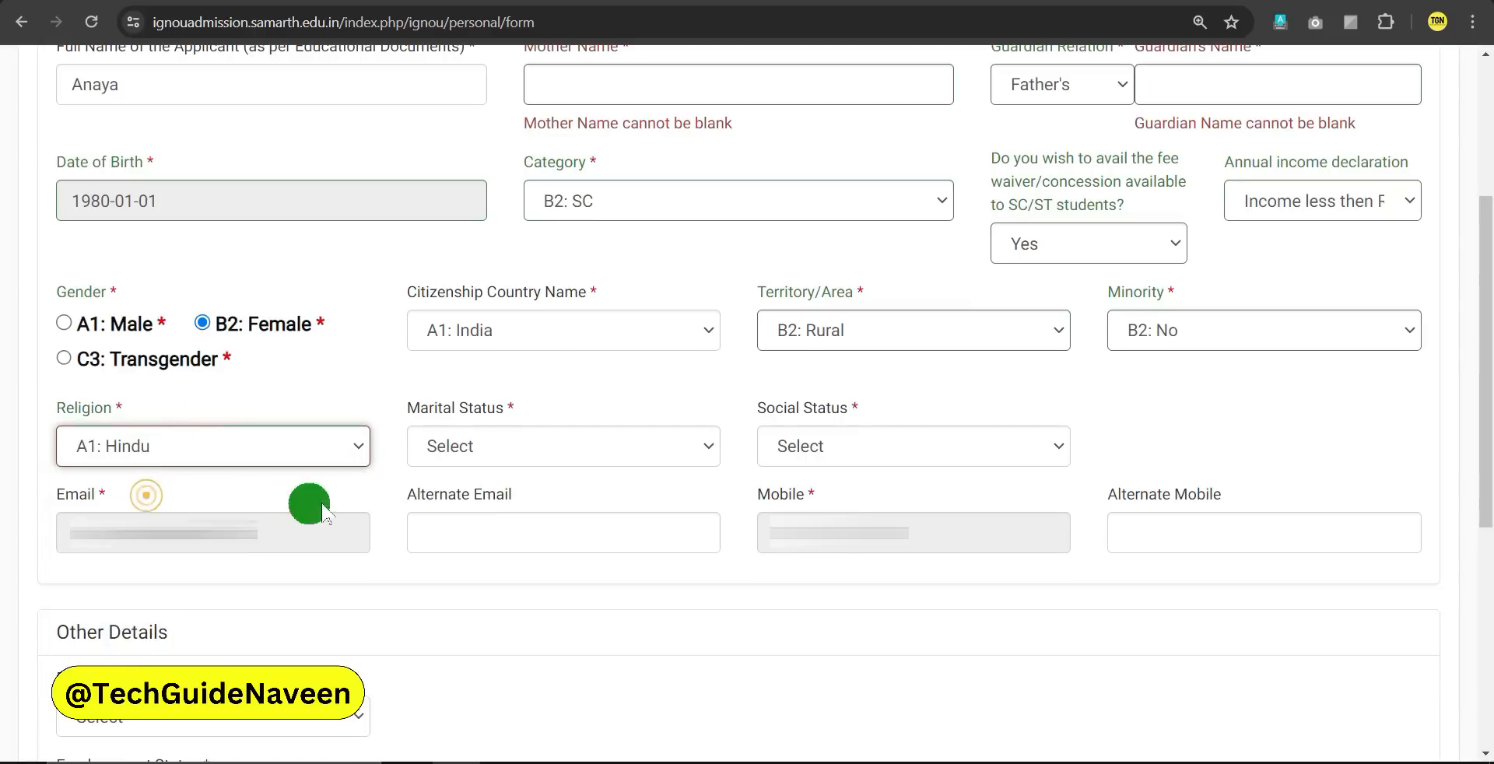
{"action": "left_click", "coordinate": [496, 451]}
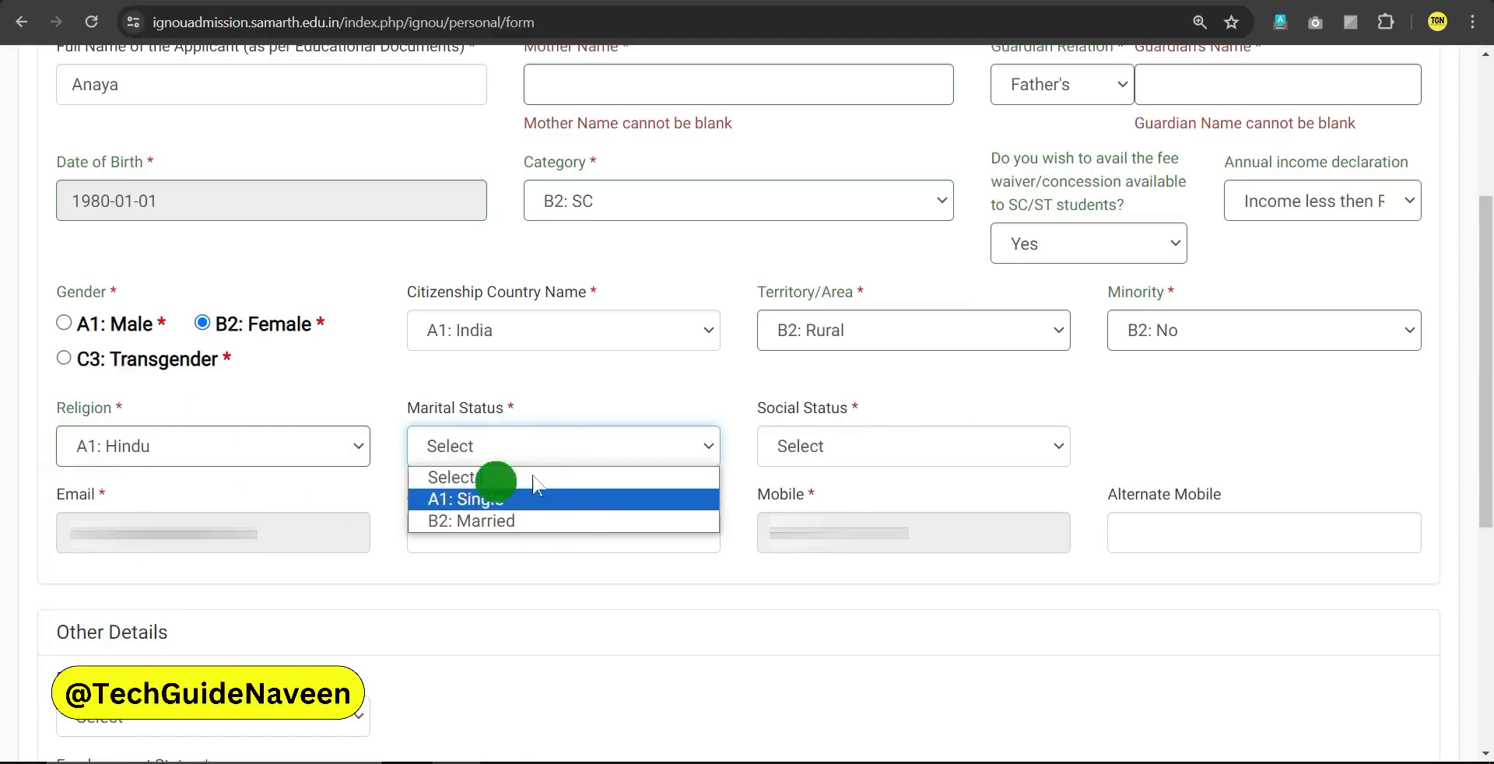
{"action": "left_click", "coordinate": [491, 500]}
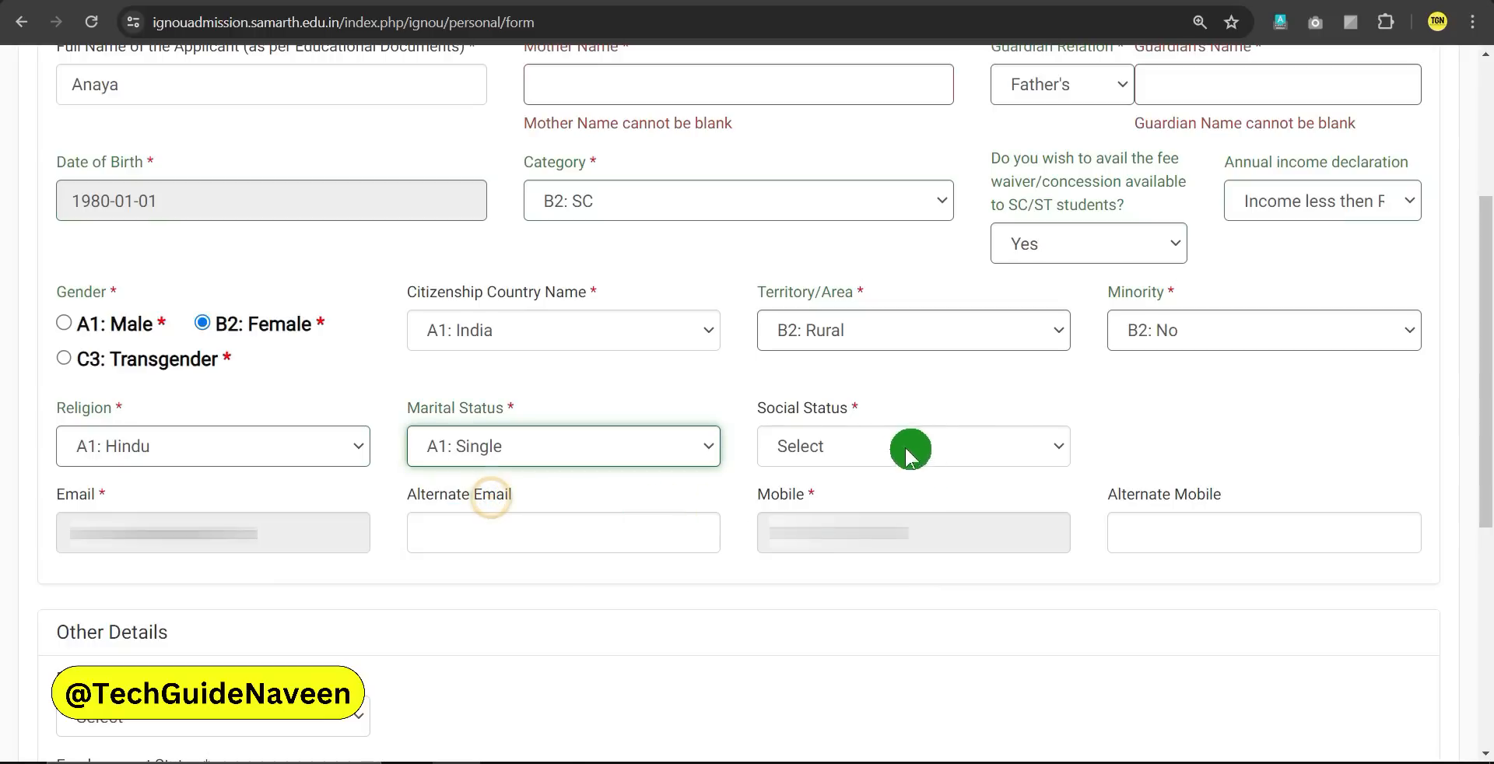
{"action": "left_click", "coordinate": [880, 446]}
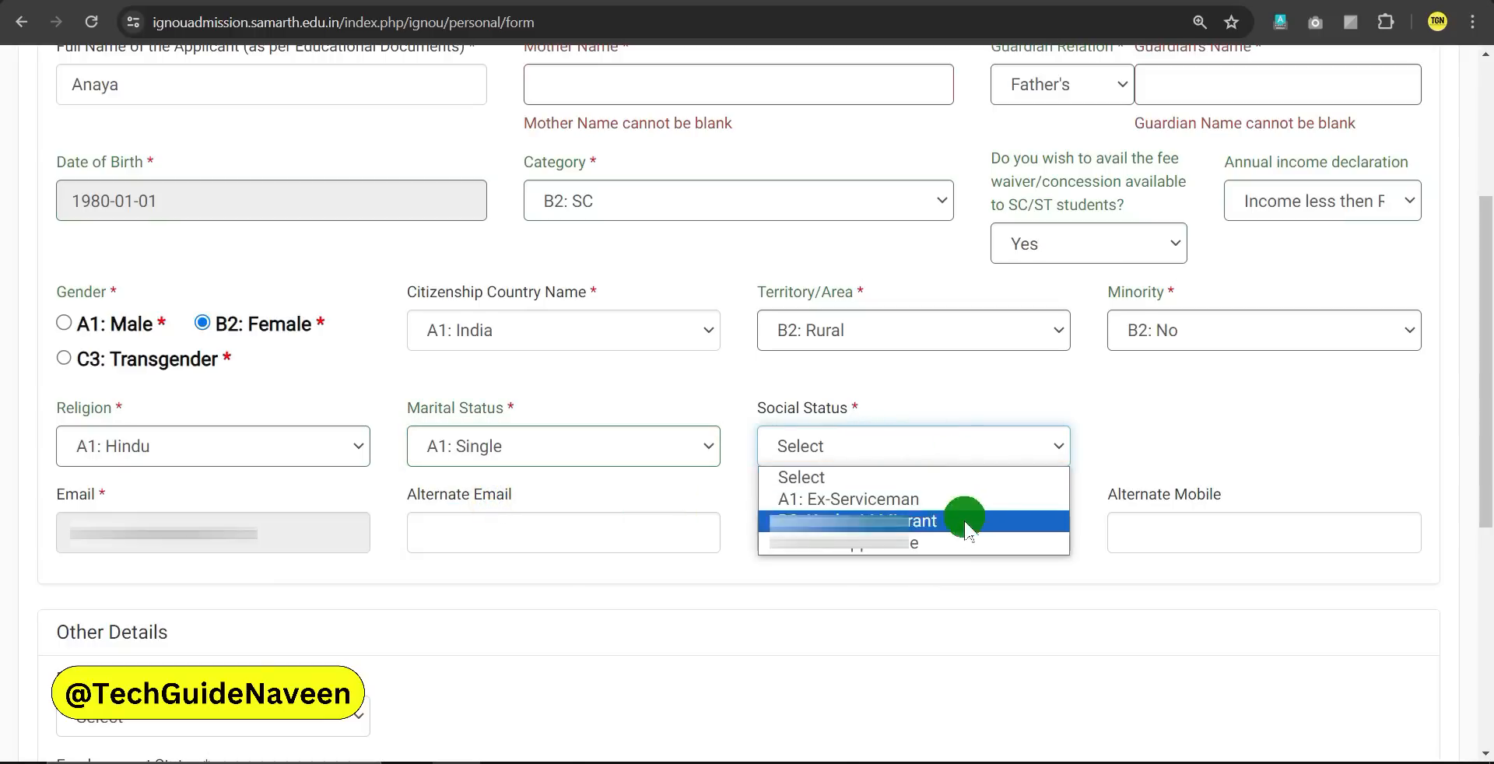
{"action": "left_click", "coordinate": [868, 554]}
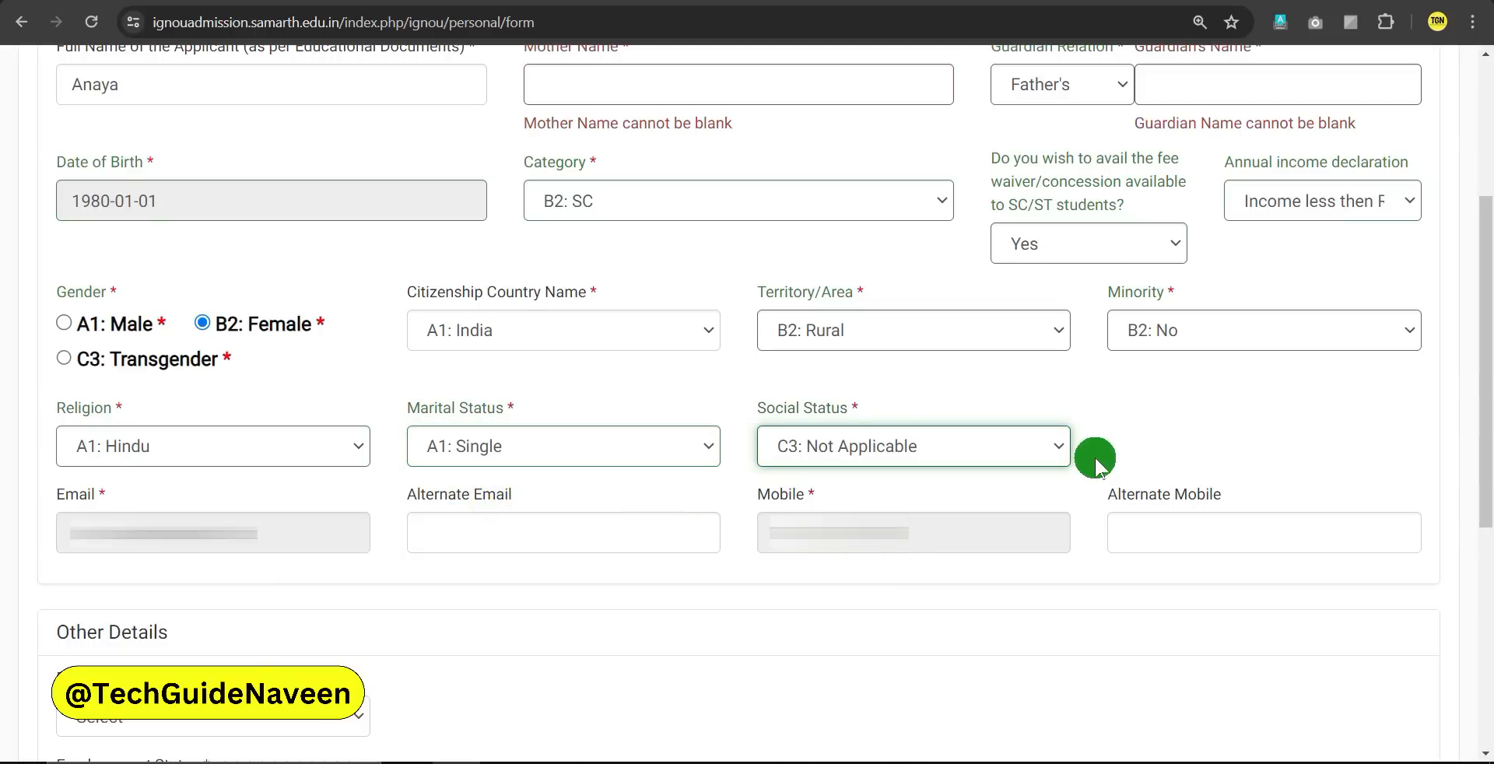
Move through the contact fields to the alternate mobile number entry
{"action": "left_click", "coordinate": [805, 531]}
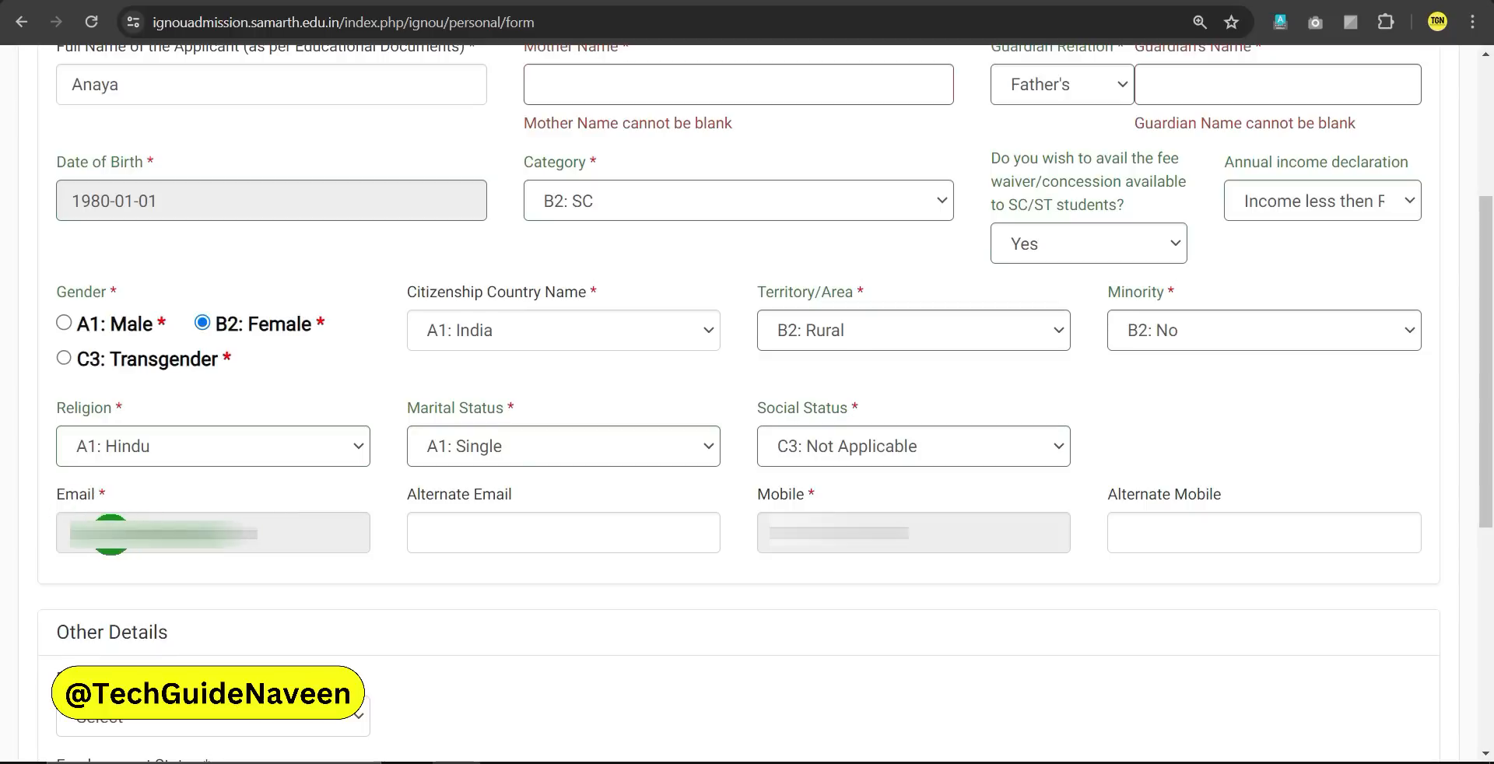
{"action": "left_click", "coordinate": [187, 537]}
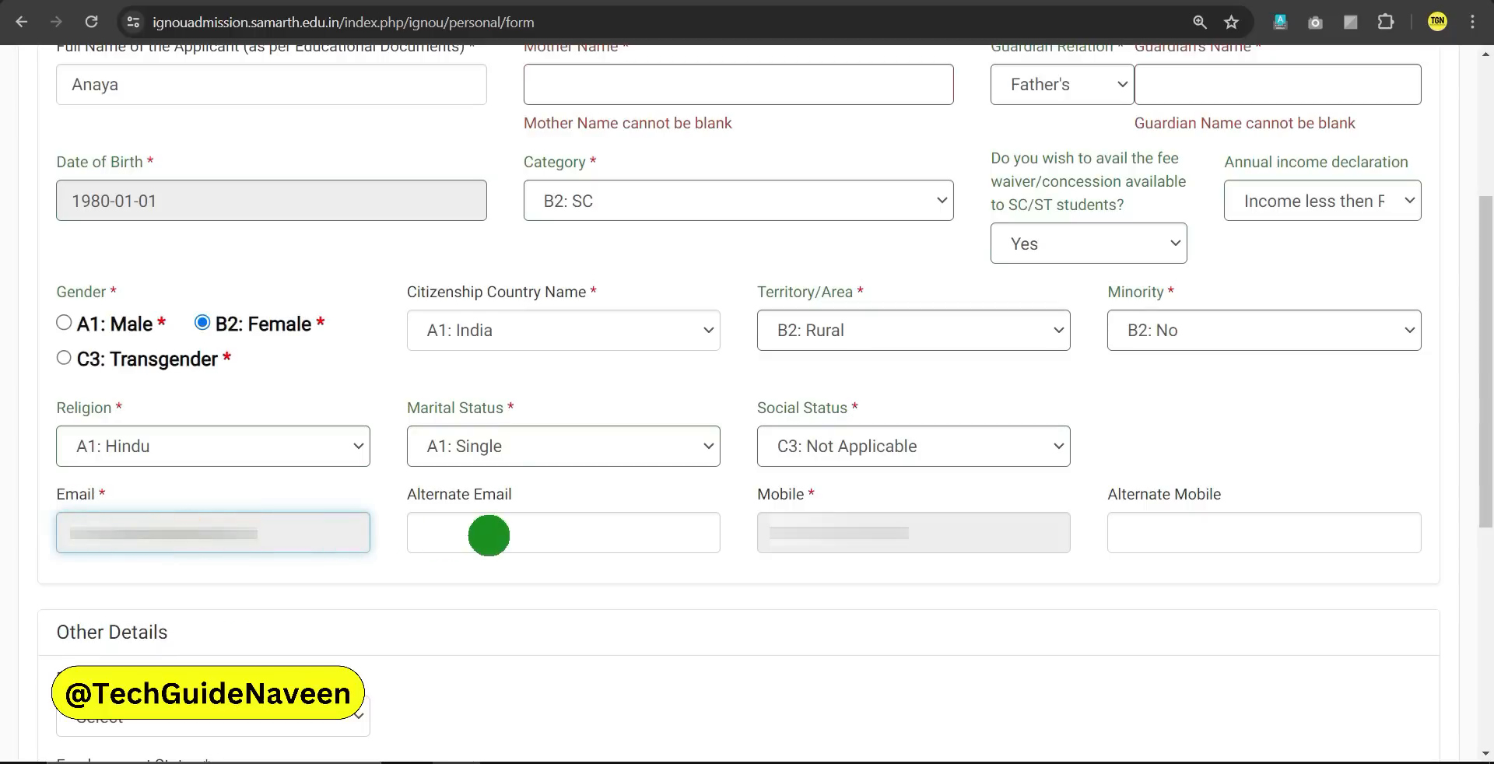
{"action": "left_click", "coordinate": [489, 535]}
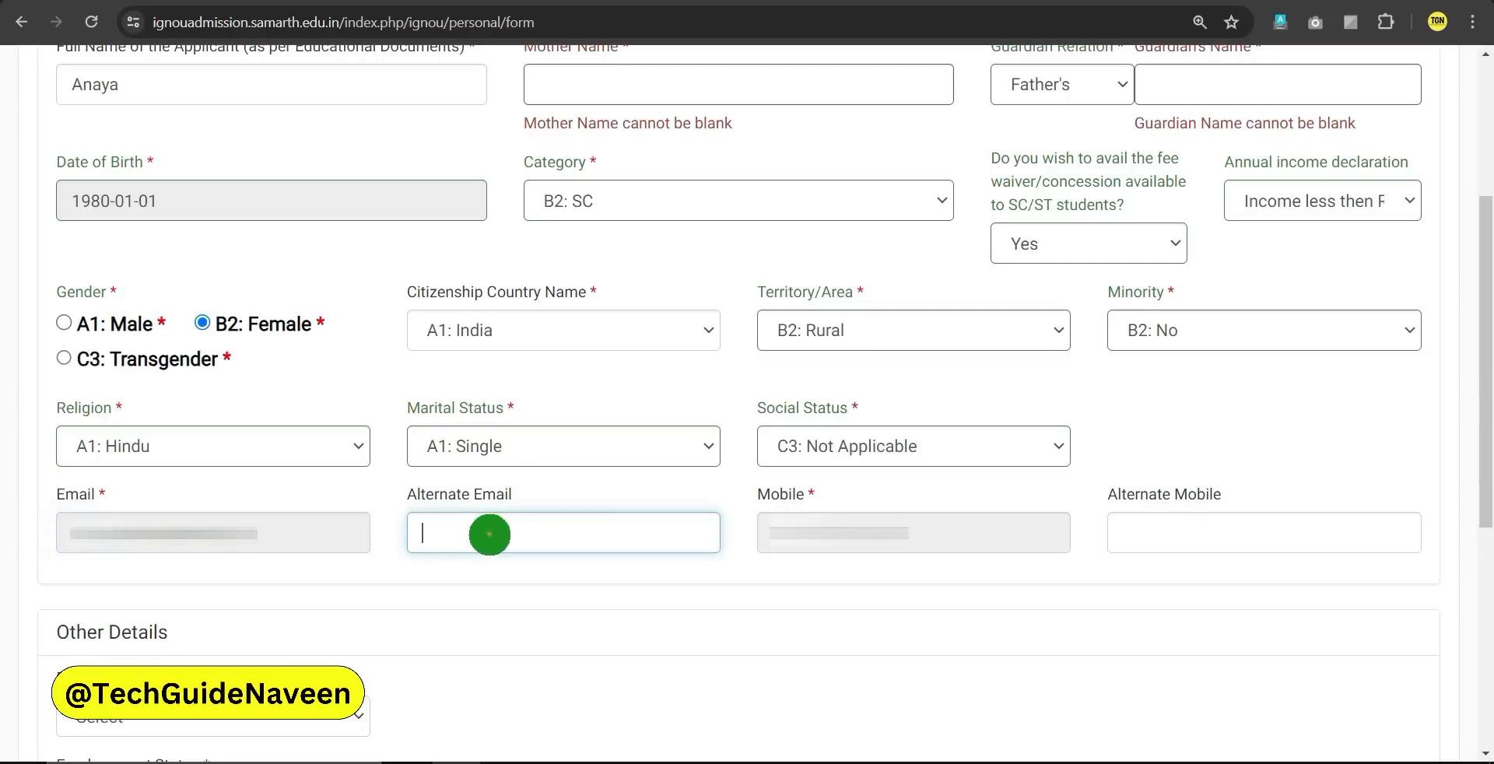
{"action": "left_click", "coordinate": [811, 545]}
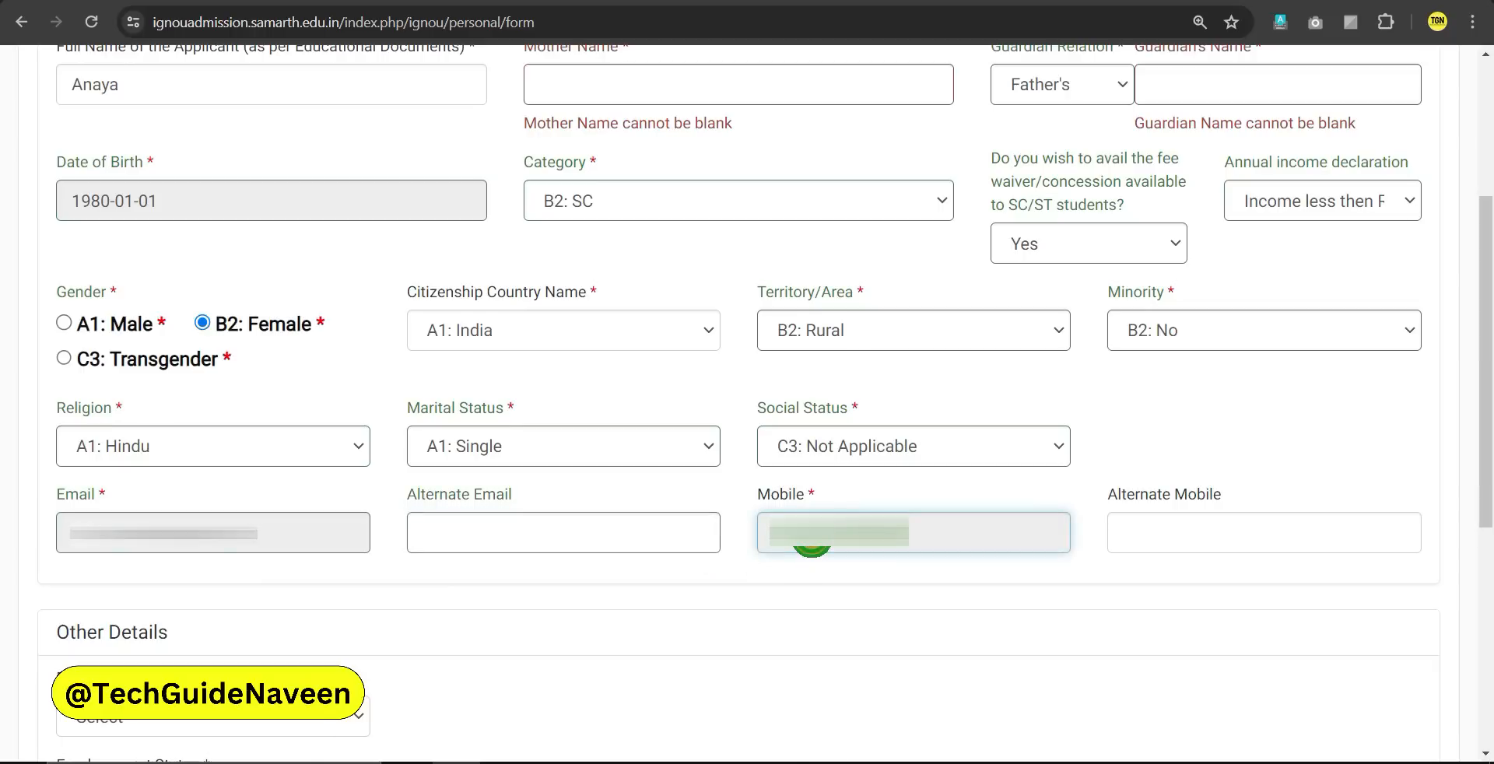
{"action": "left_click", "coordinate": [1176, 533]}
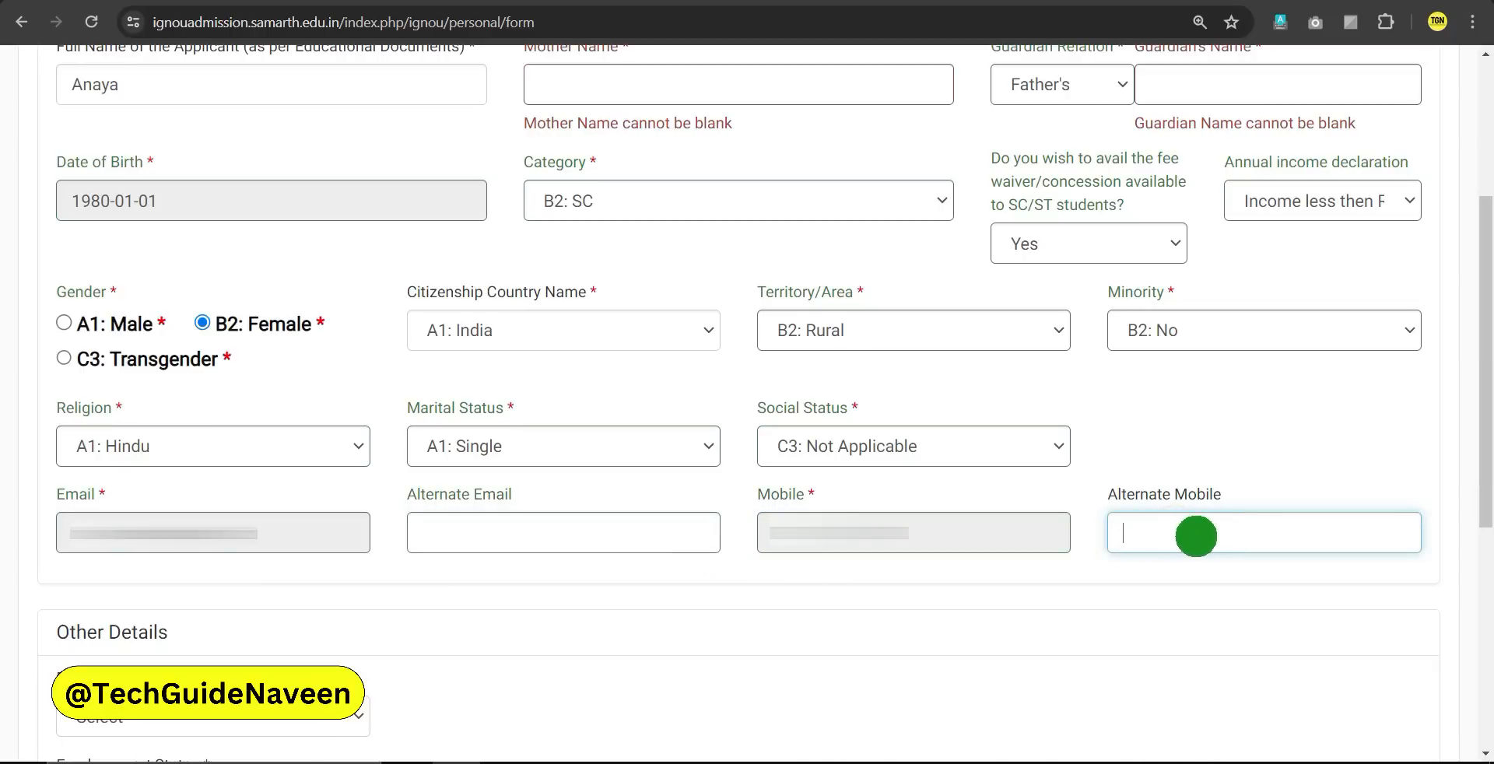
Answer B2: No to disability and set employment status to A1: Unemployed
{"action": "scroll", "coordinate": [453, 651], "scroll_direction": "down", "scroll_amount": 5}
{"action": "left_click_drag", "start_coordinate": [58, 161], "coordinate": [165, 159]}
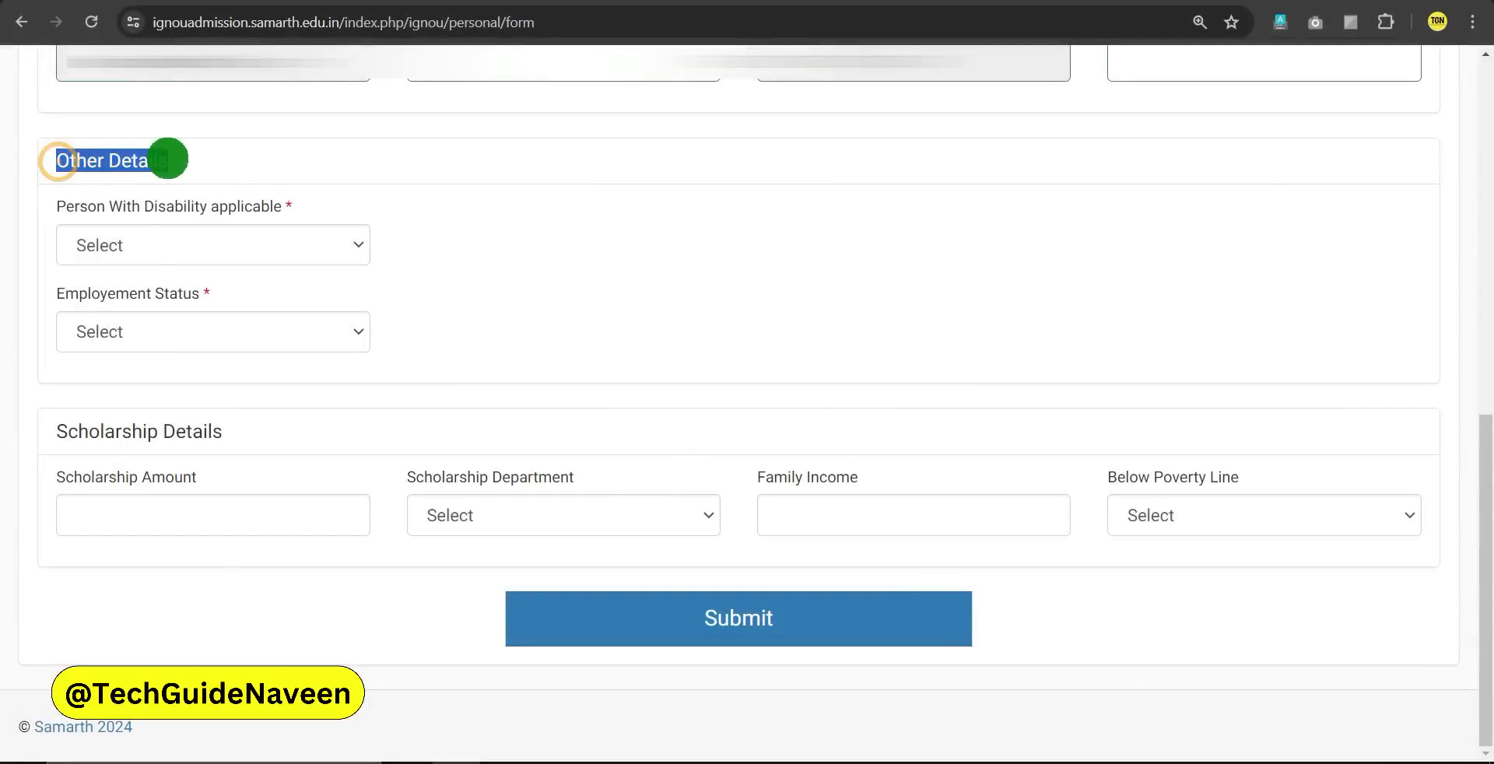
{"action": "left_click", "coordinate": [216, 168]}
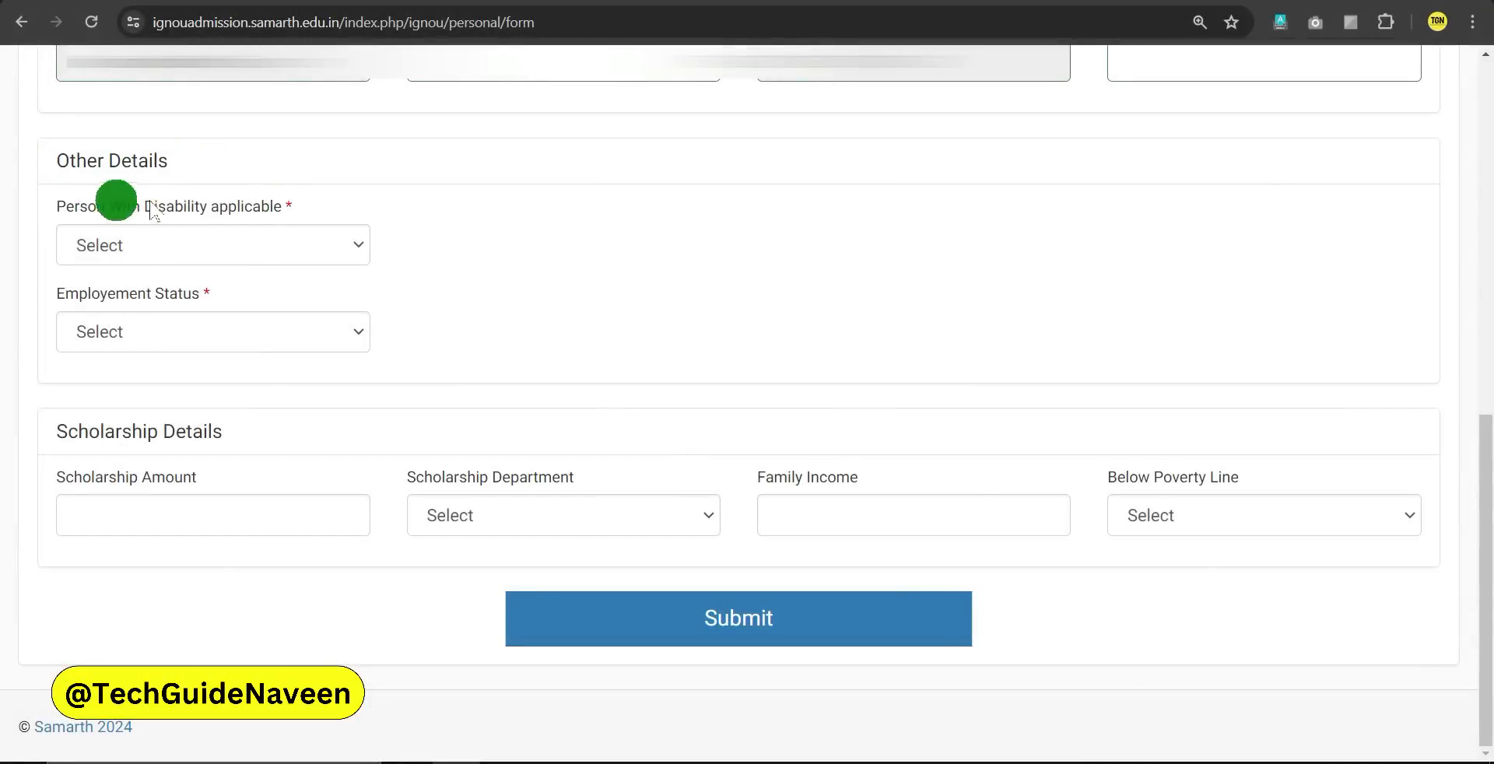
{"action": "left_click", "coordinate": [211, 203]}
{"action": "left_click", "coordinate": [339, 238]}
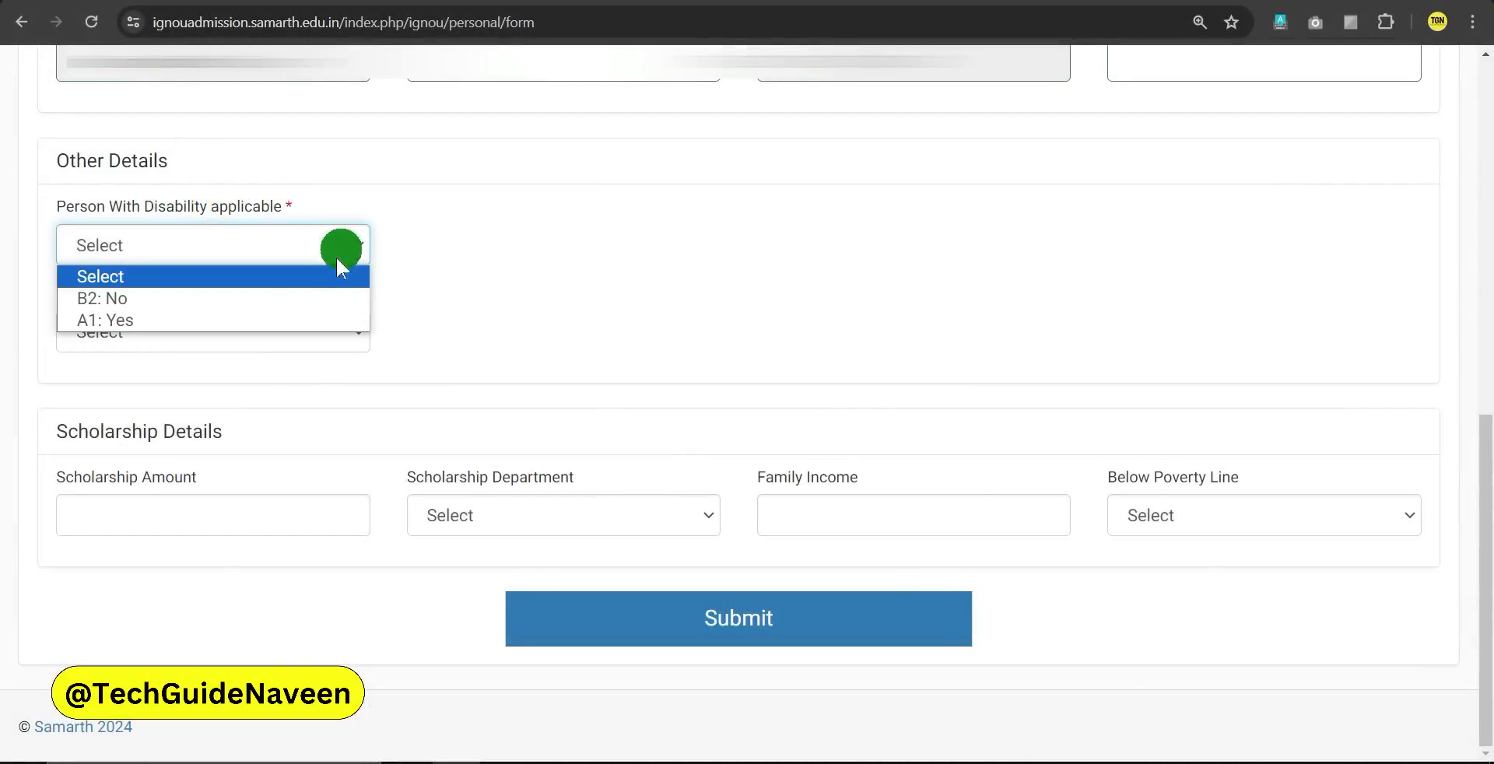
{"action": "left_click", "coordinate": [93, 300]}
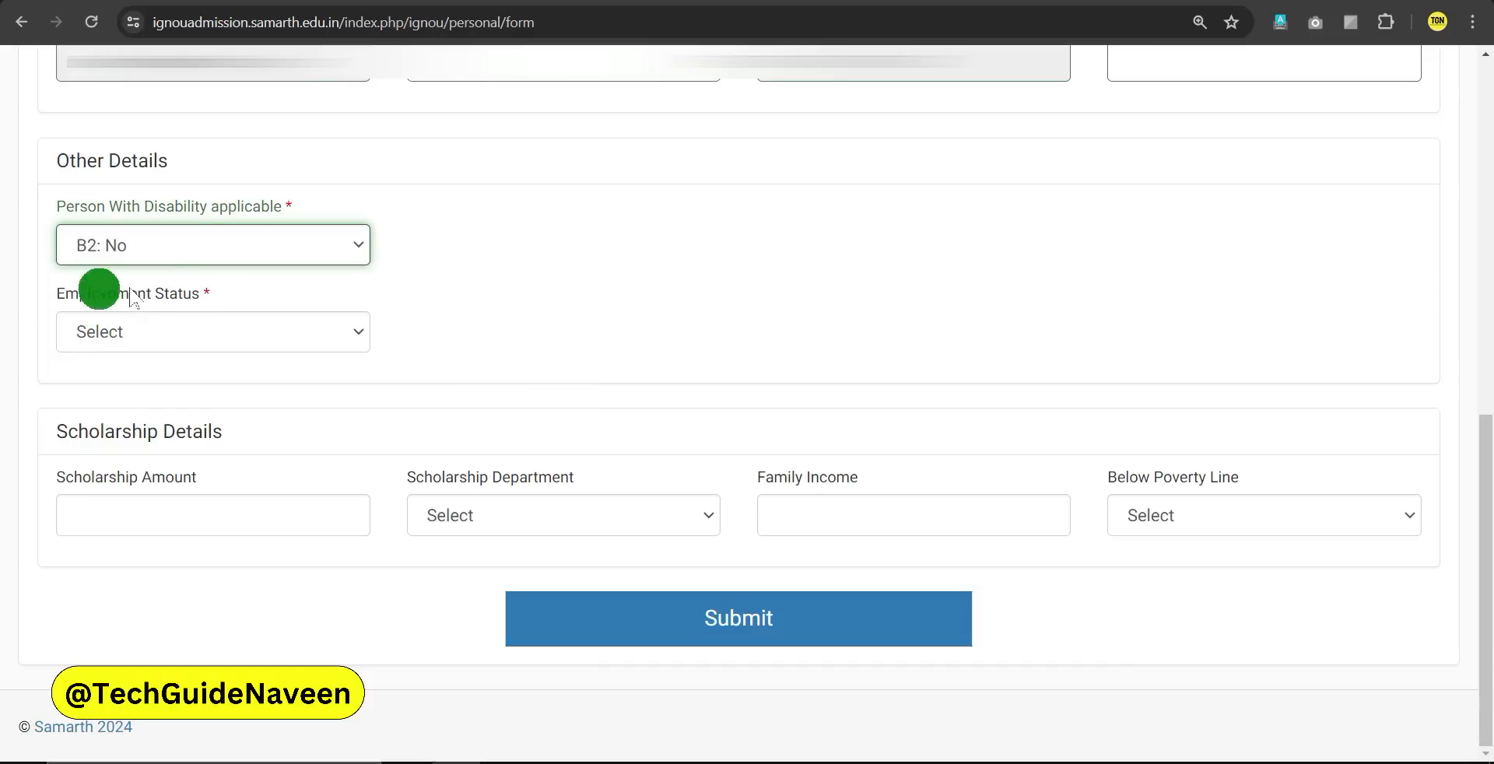
{"action": "left_click", "coordinate": [202, 333]}
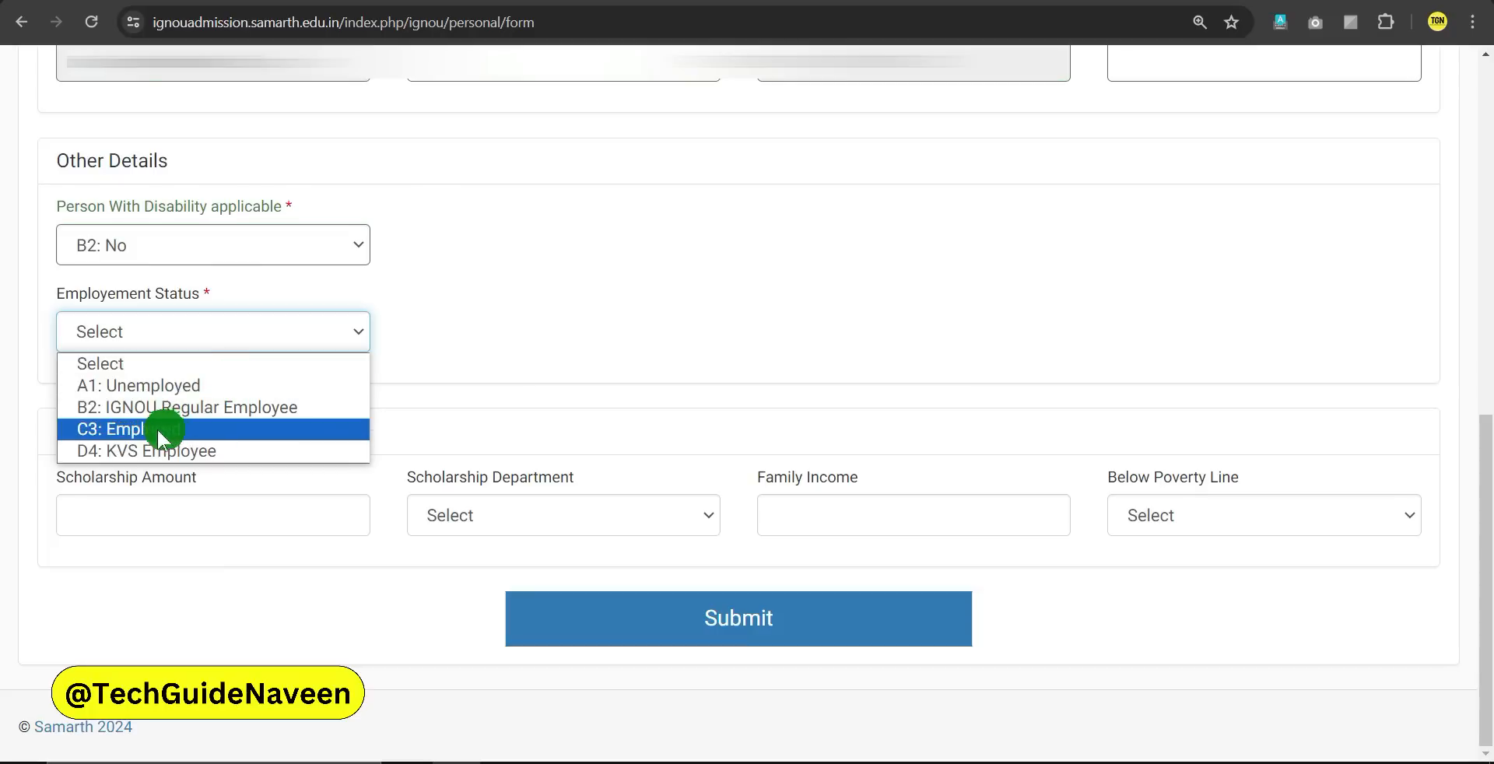
{"action": "left_click", "coordinate": [126, 387]}
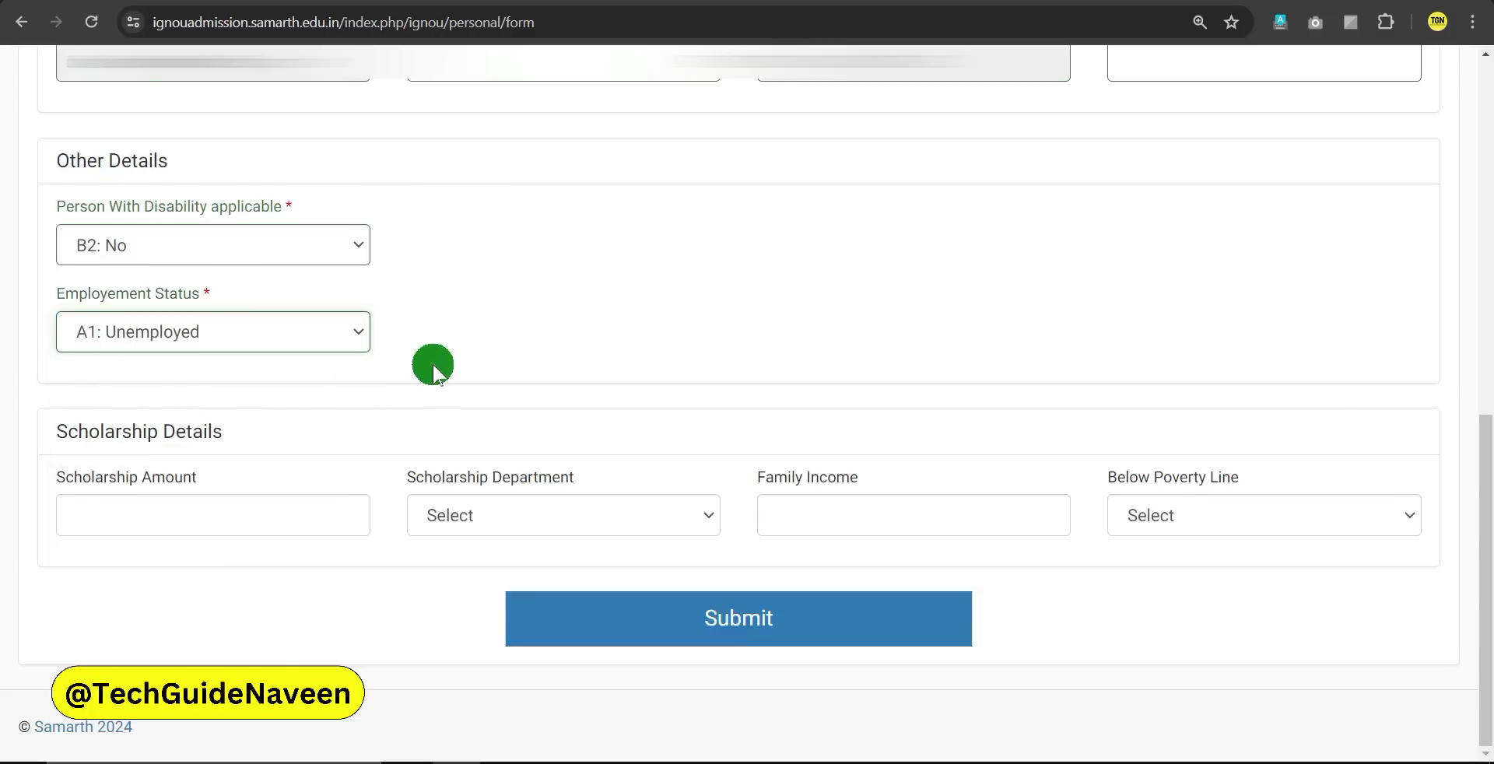
Leave scholarship fields blank, answer B2: No for Below Poverty Line, and submit the form
{"action": "left_click_drag", "start_coordinate": [58, 434], "coordinate": [235, 440]}
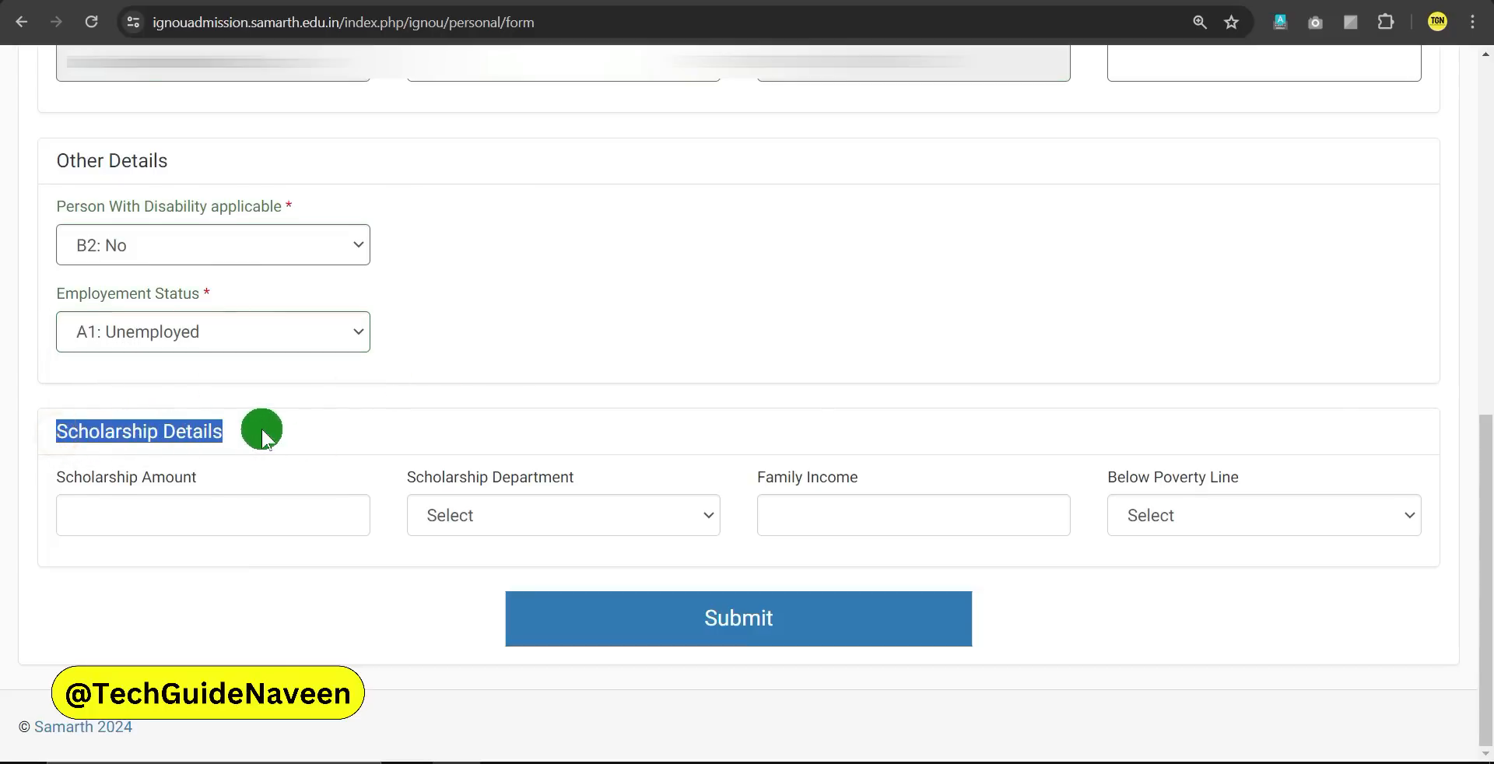
{"action": "left_click", "coordinate": [261, 428]}
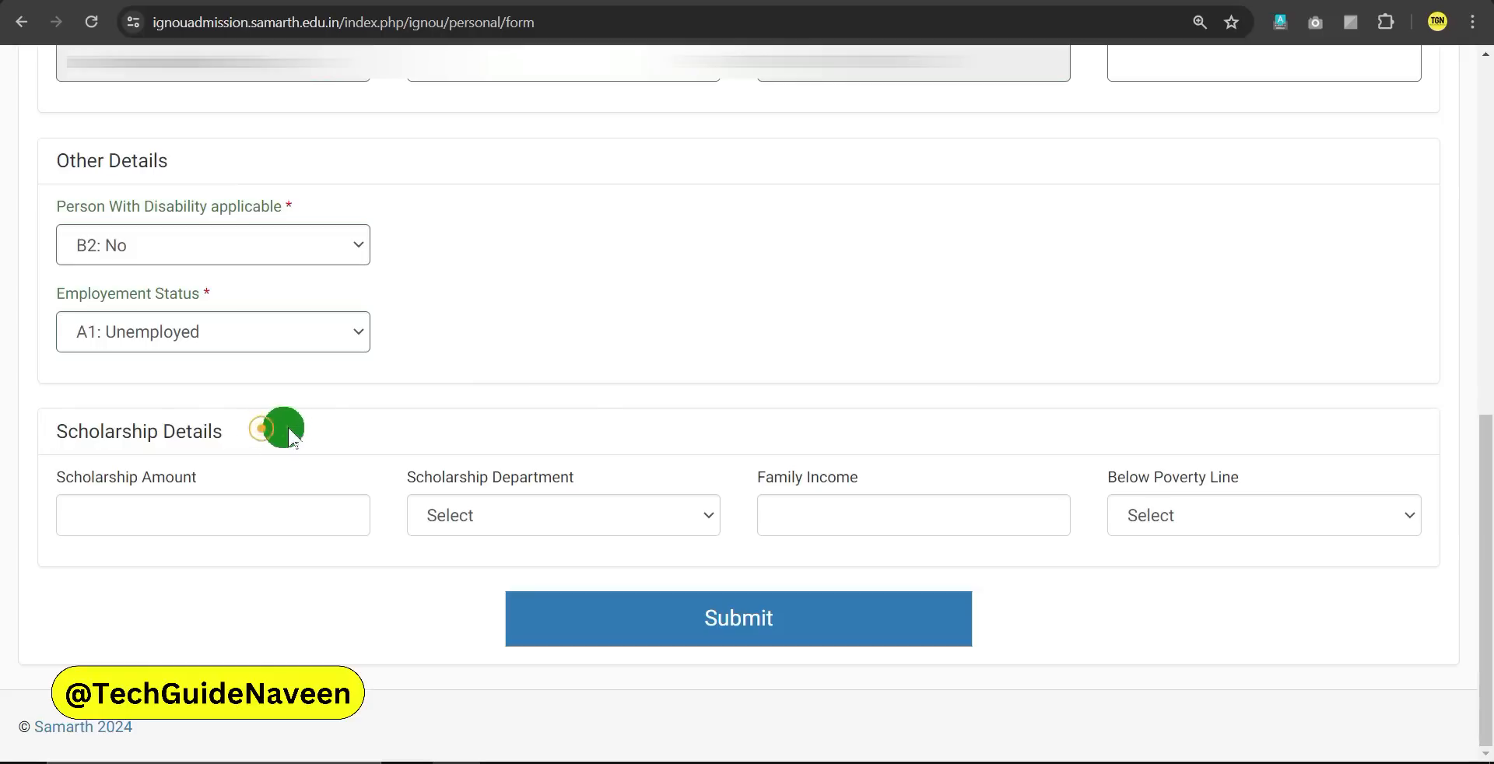
{"action": "left_click", "coordinate": [186, 517]}
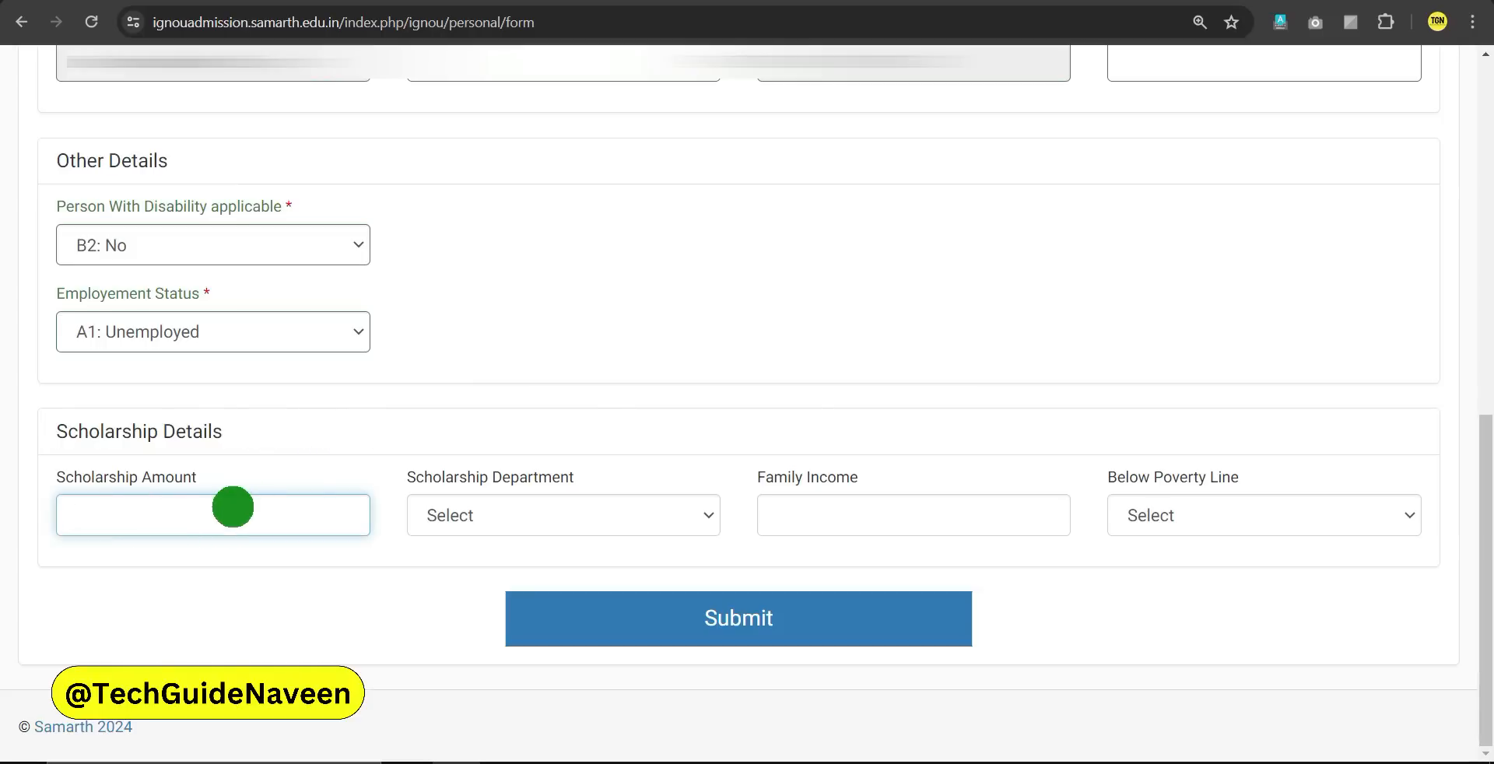
{"action": "left_click", "coordinate": [483, 515]}
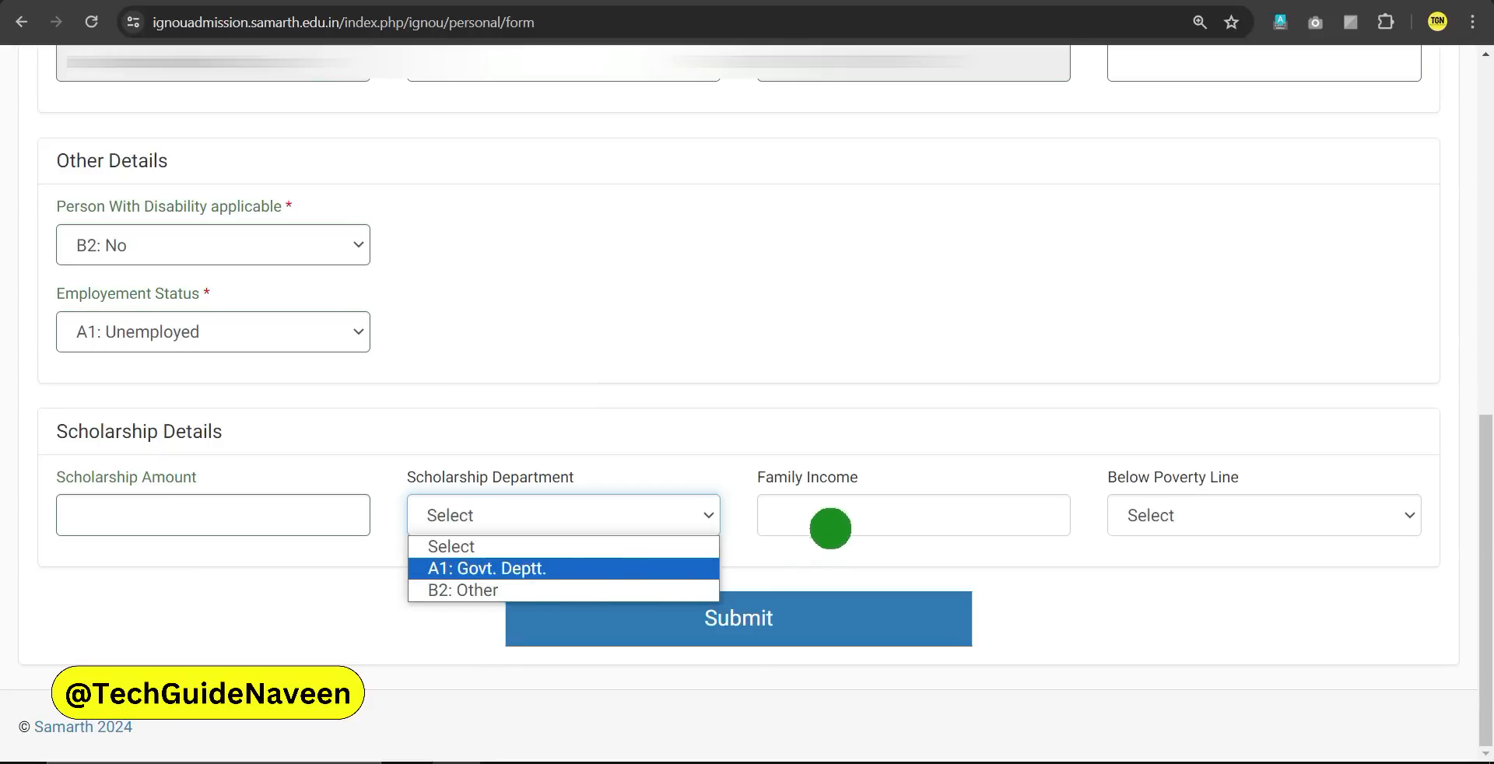
{"action": "left_click", "coordinate": [795, 512]}
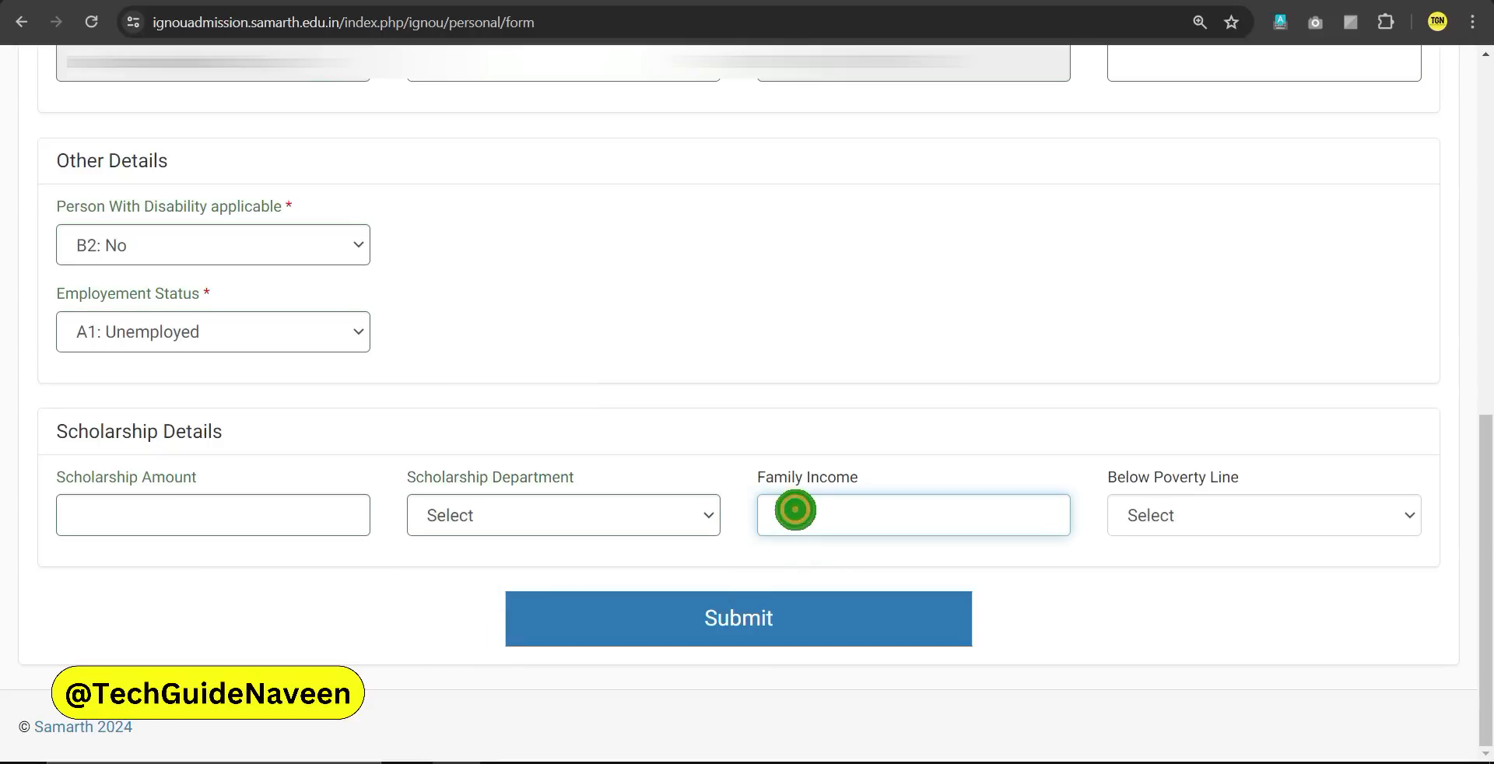
{"action": "left_click", "coordinate": [1265, 515]}
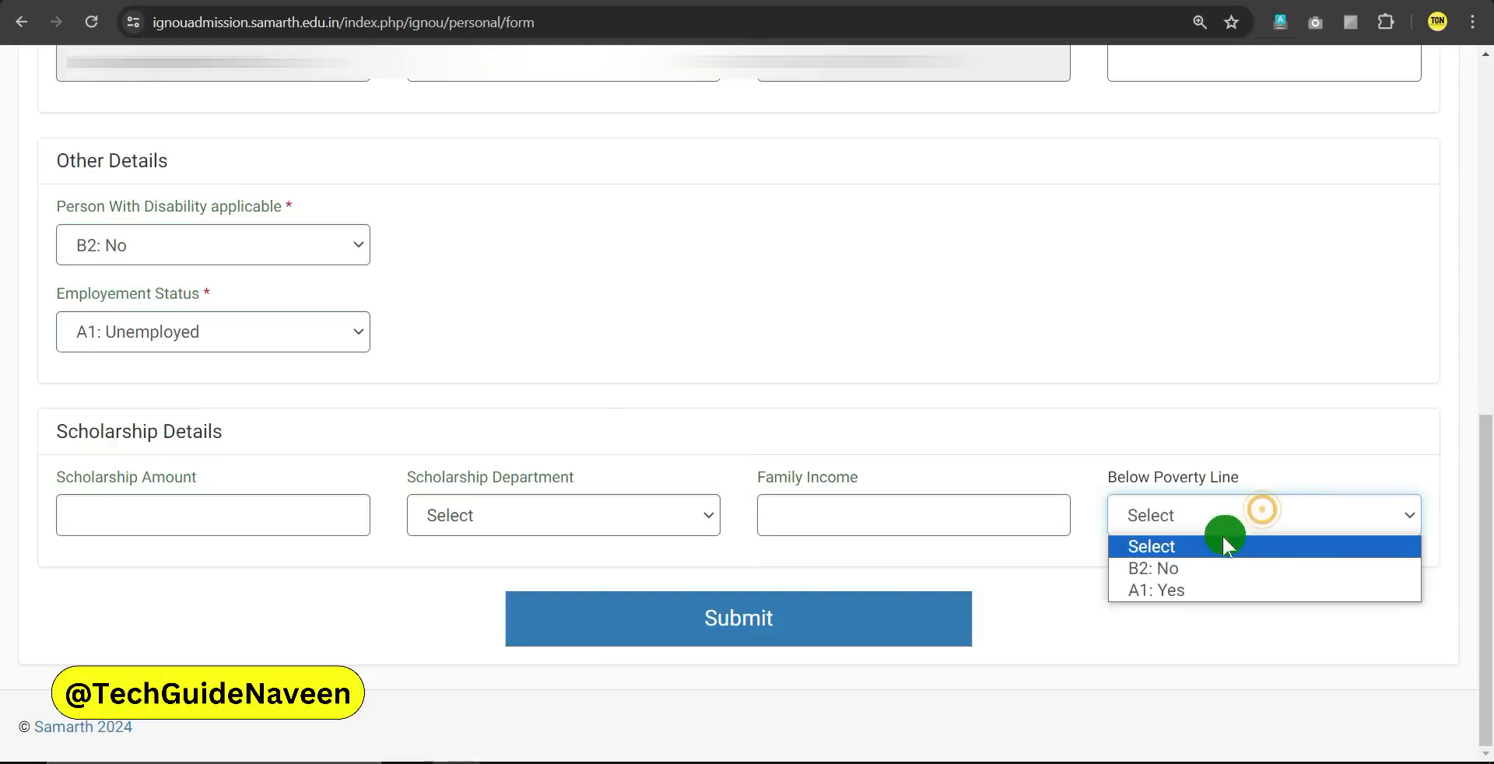
{"action": "left_click", "coordinate": [1164, 569]}
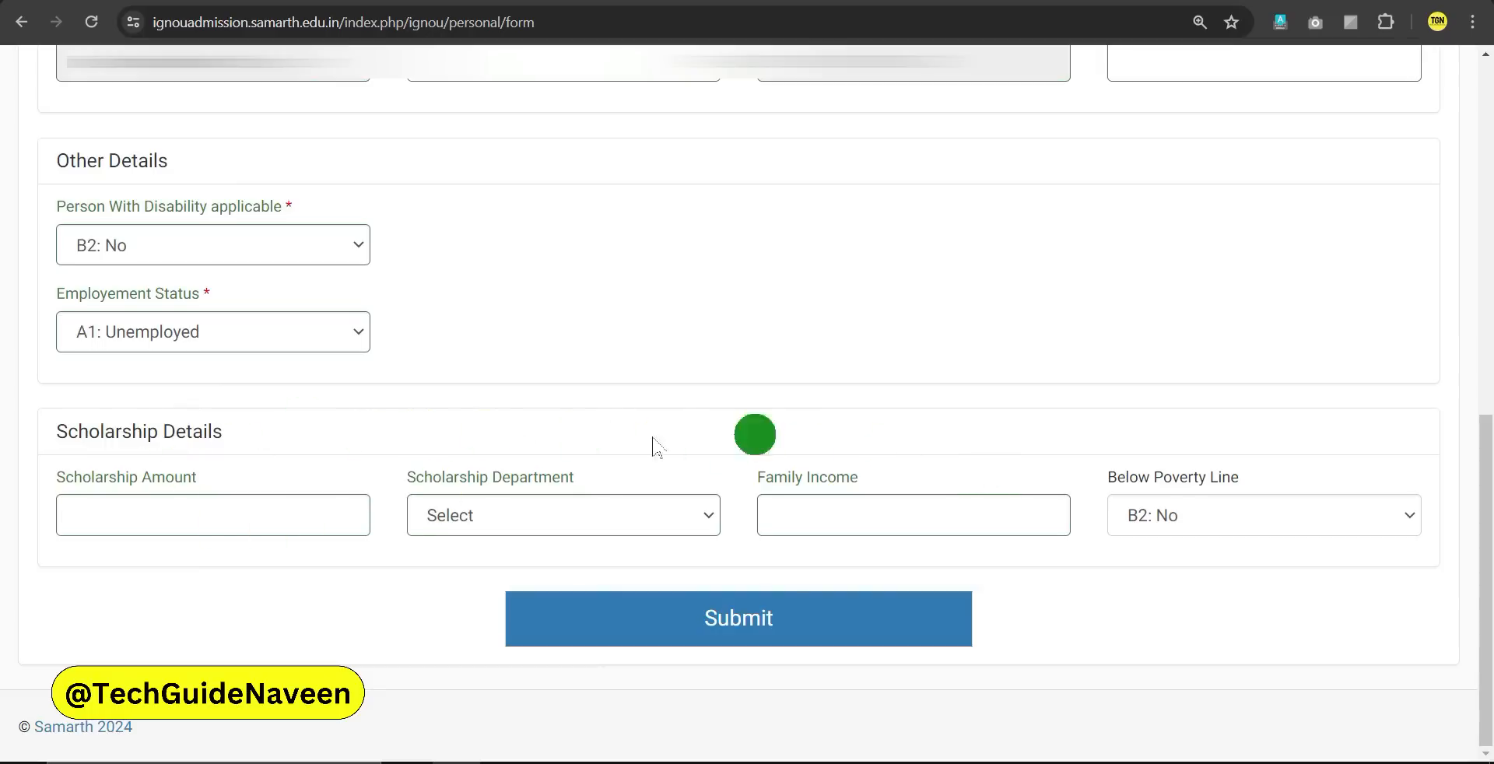
{"action": "left_click", "coordinate": [750, 620]}
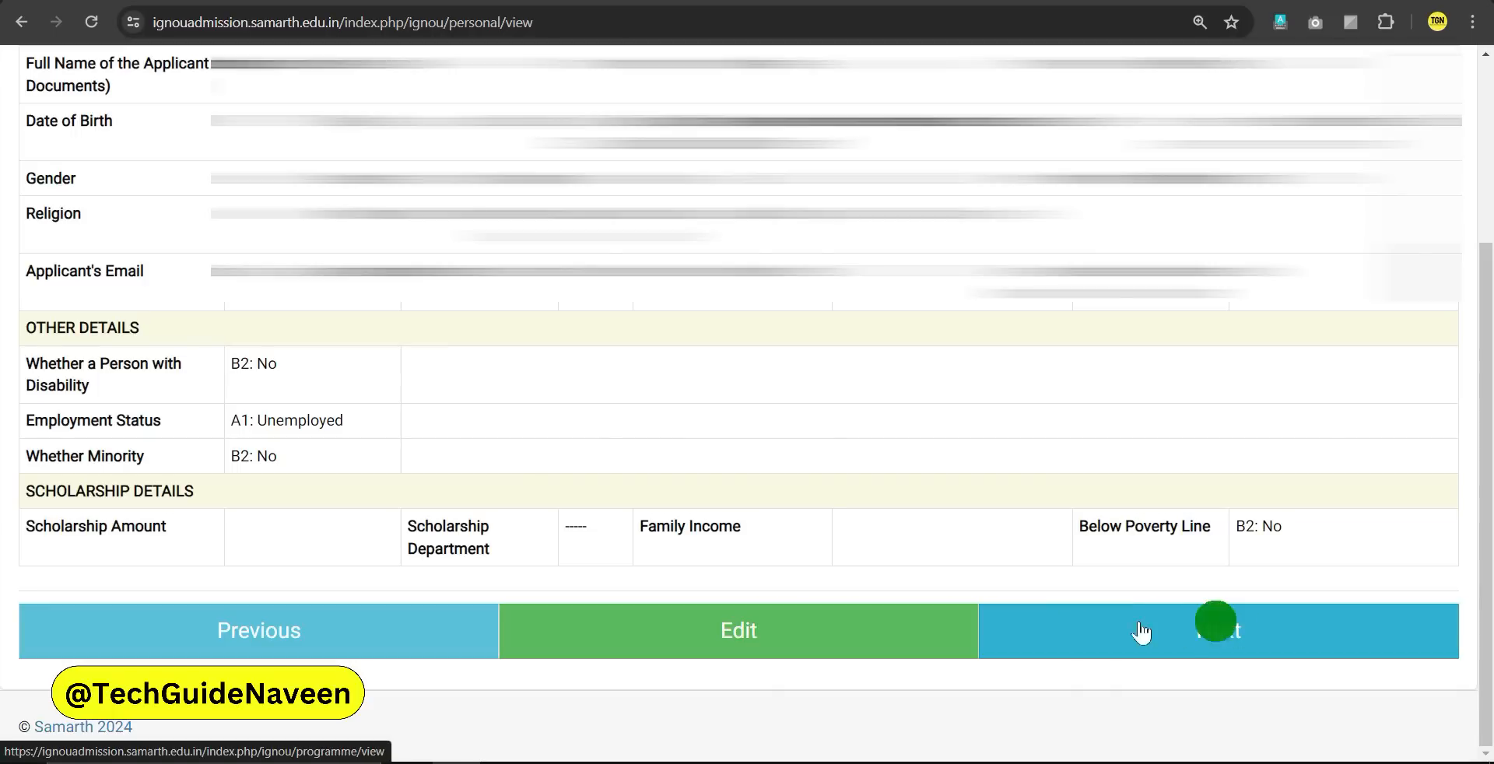
Continue from the saved personal details summary to the Programme Details form
{"action": "left_click", "coordinate": [1201, 636]}
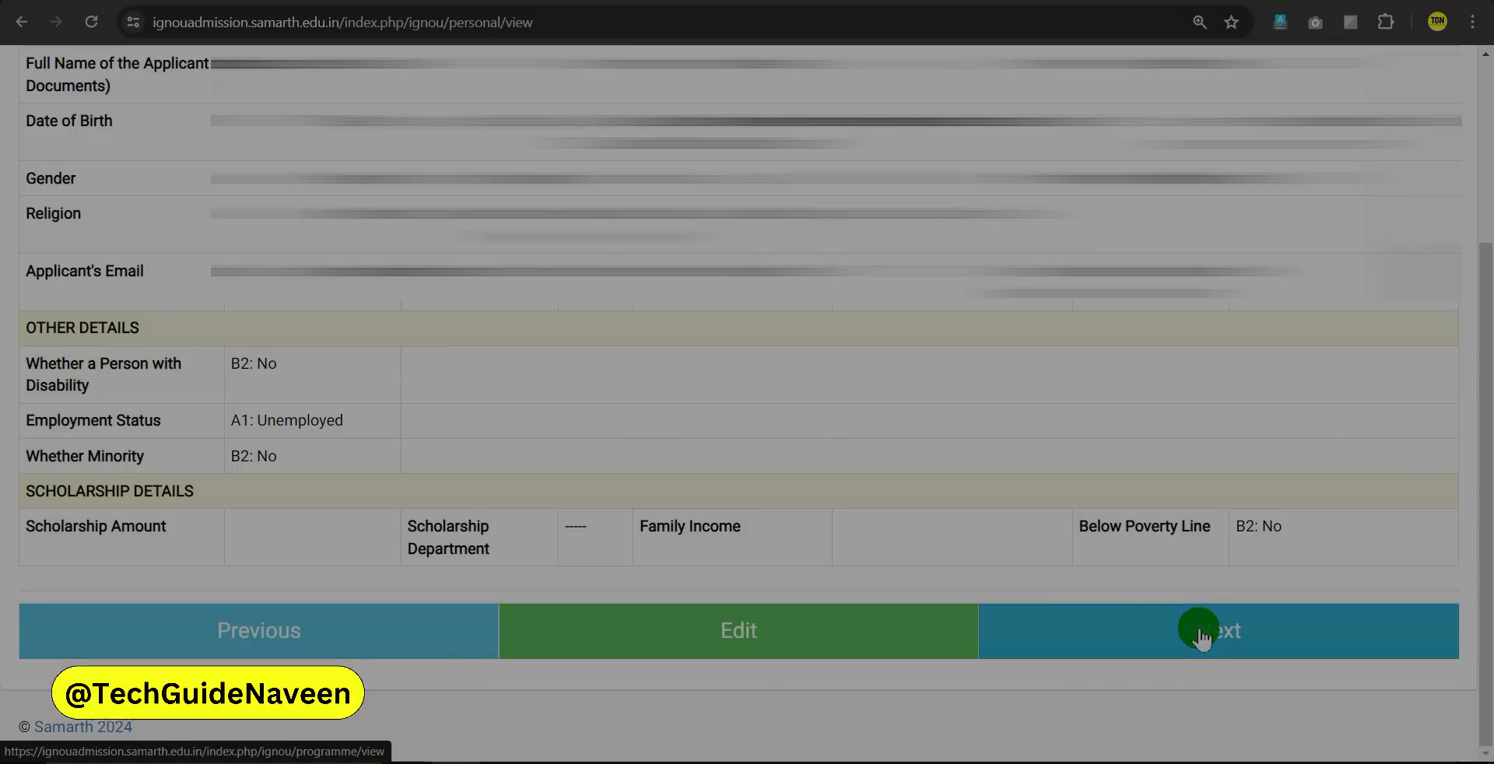
{"action": "left_click_drag", "start_coordinate": [39, 310], "coordinate": [313, 328]}
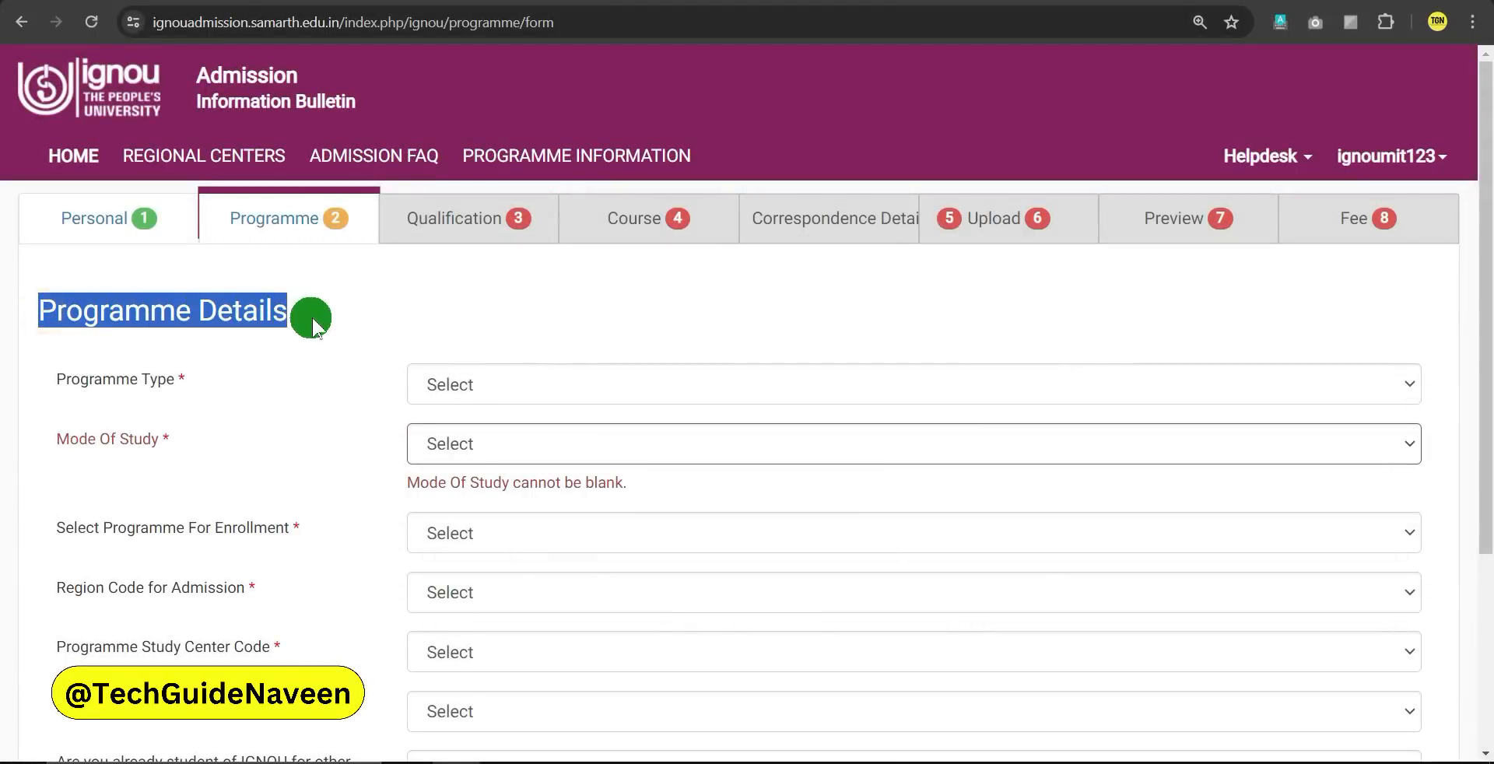
Set Programme Type to MASTER and Mode Of Study to ODL
{"action": "left_click", "coordinate": [352, 319]}
{"action": "scroll", "coordinate": [366, 321], "scroll_direction": "down", "scroll_amount": 1}
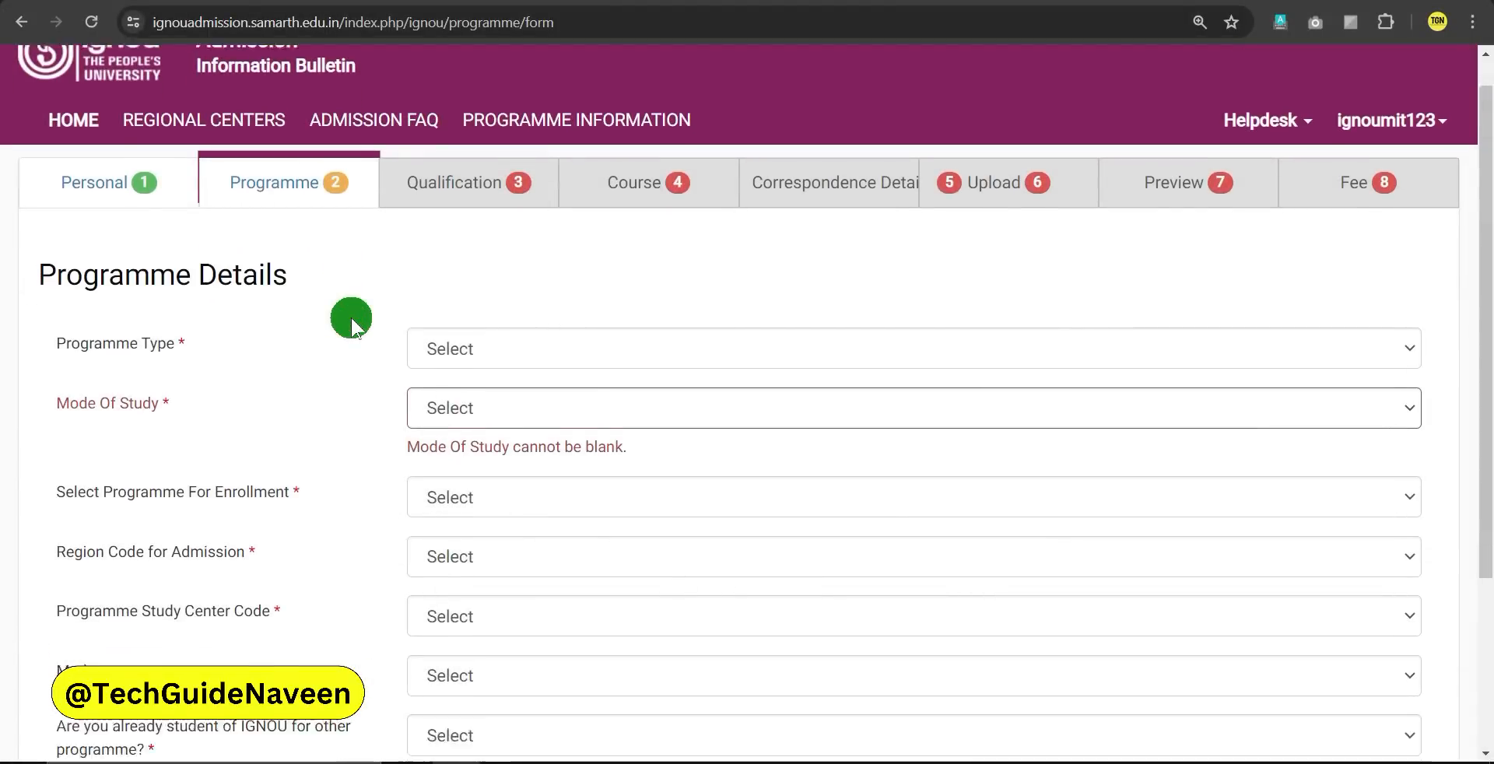
{"action": "left_click", "coordinate": [516, 288]}
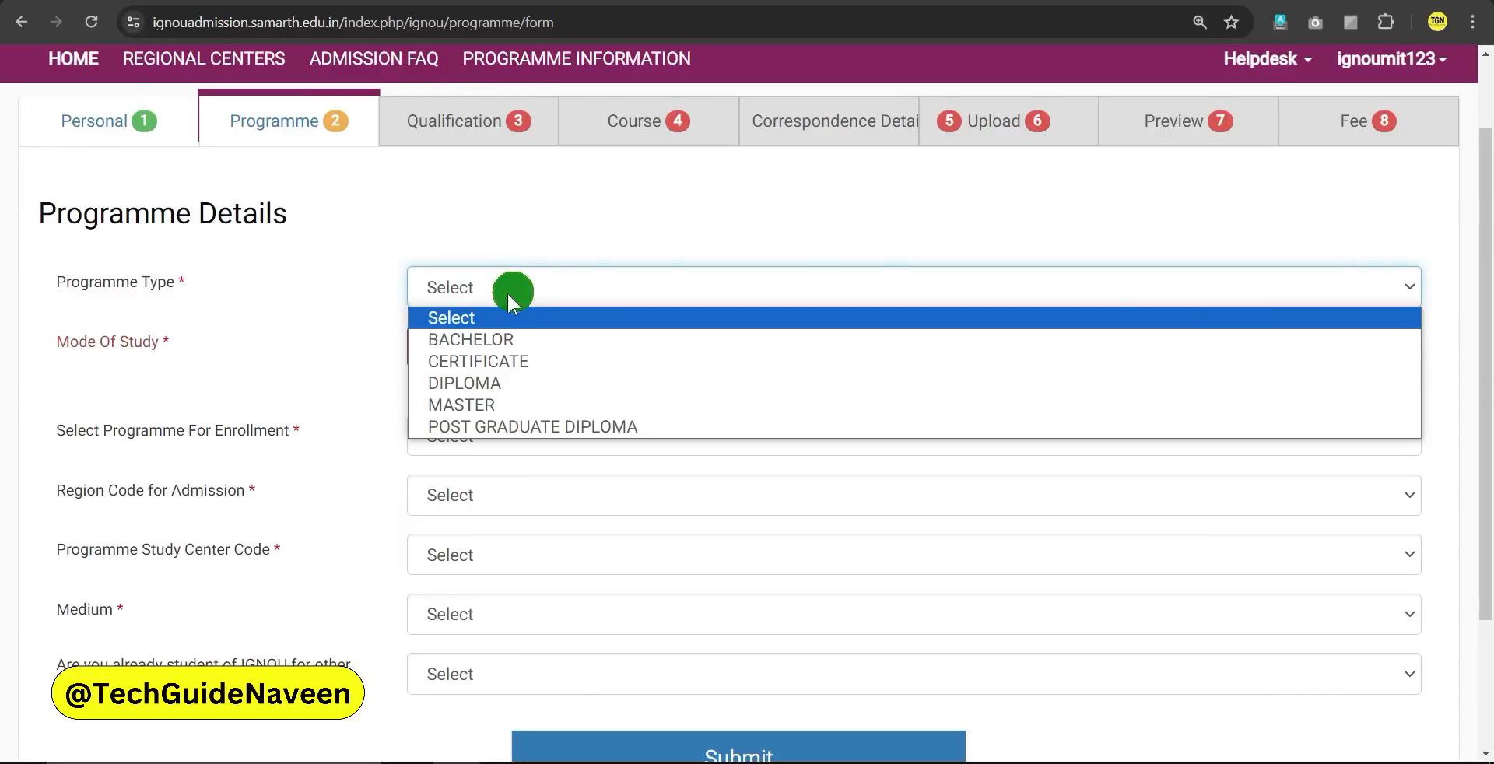
{"action": "left_click", "coordinate": [494, 341]}
{"action": "left_click", "coordinate": [450, 356]}
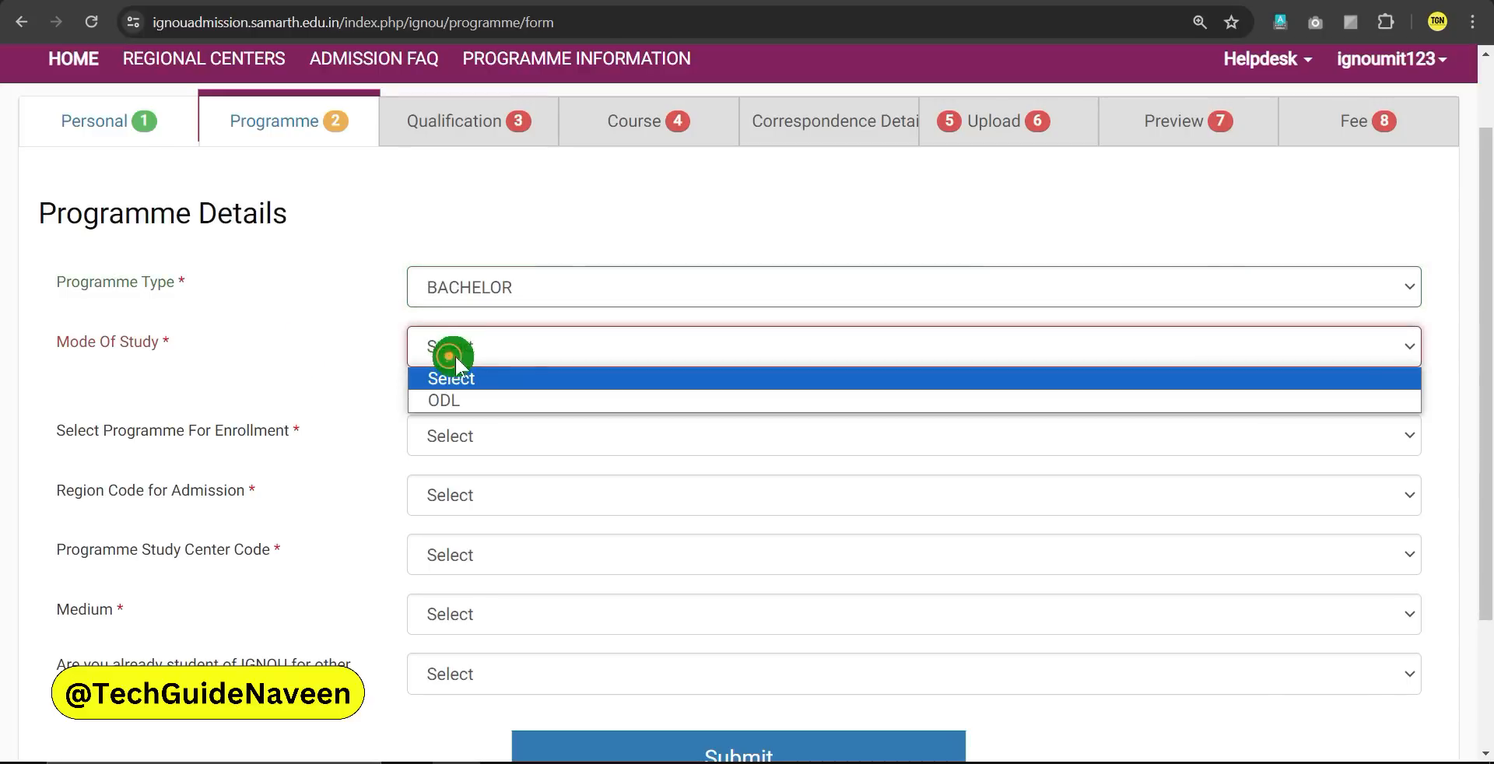
{"action": "left_click", "coordinate": [485, 400]}
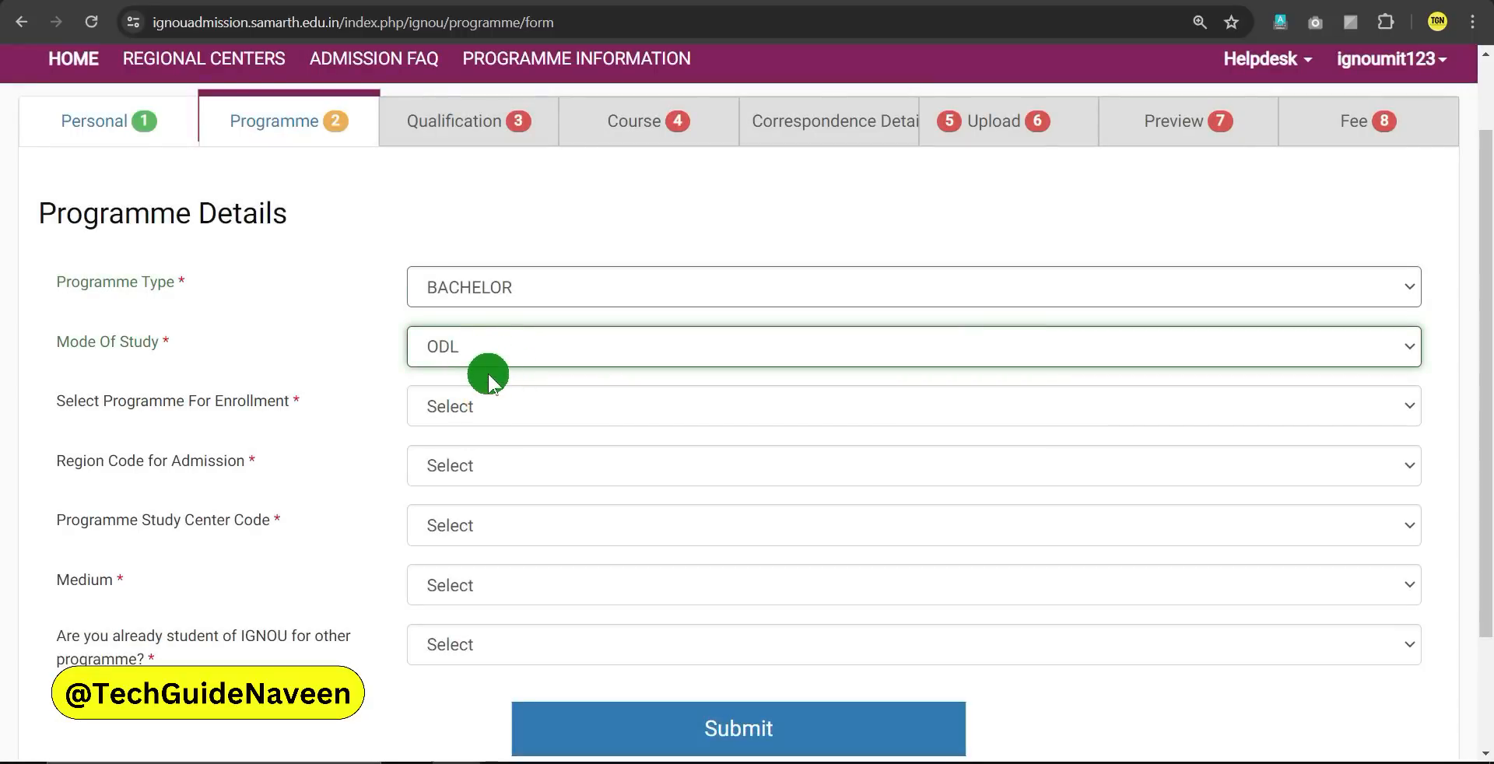
{"action": "left_click", "coordinate": [455, 291]}
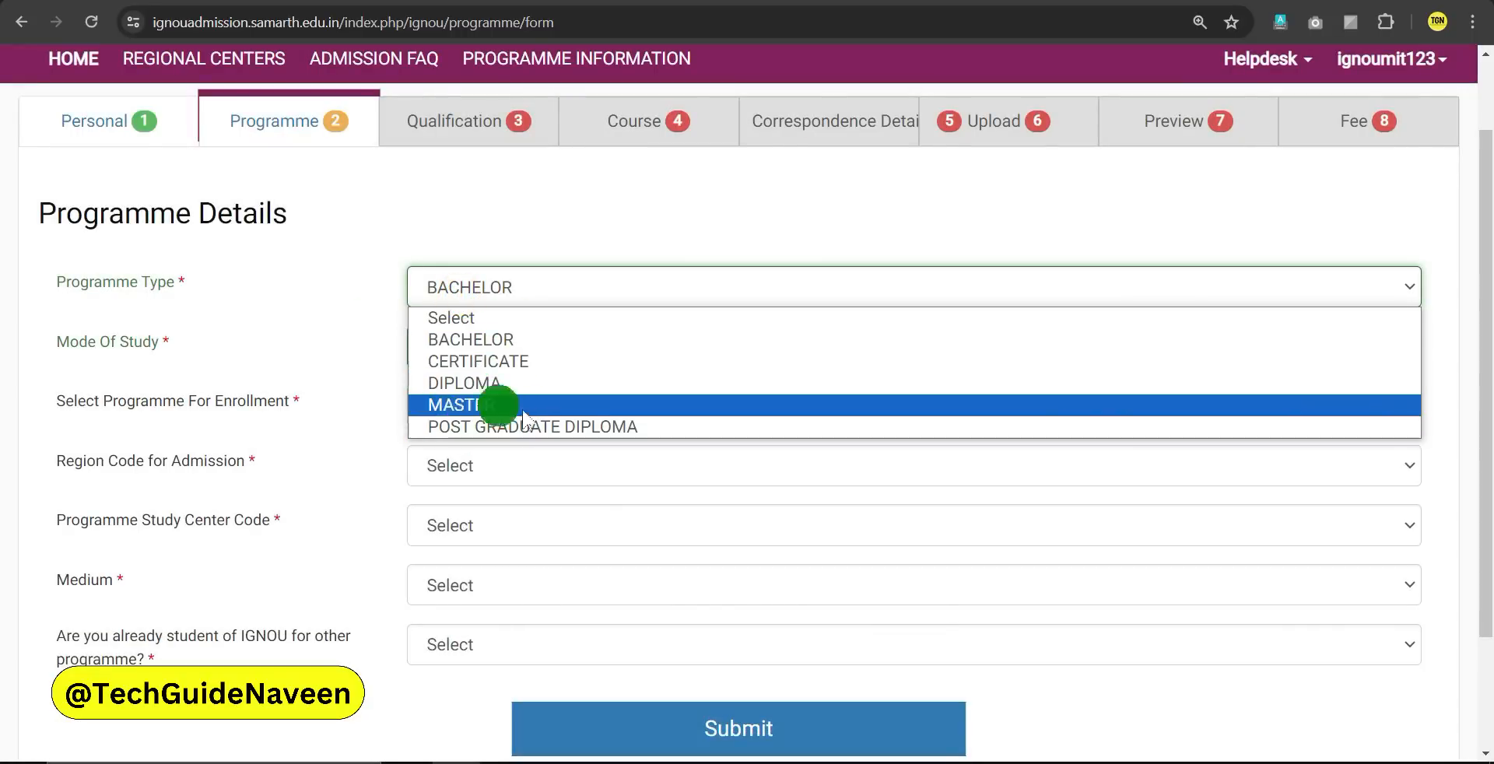
{"action": "left_click", "coordinate": [460, 406]}
{"action": "left_click", "coordinate": [455, 356]}
{"action": "left_click", "coordinate": [459, 400]}
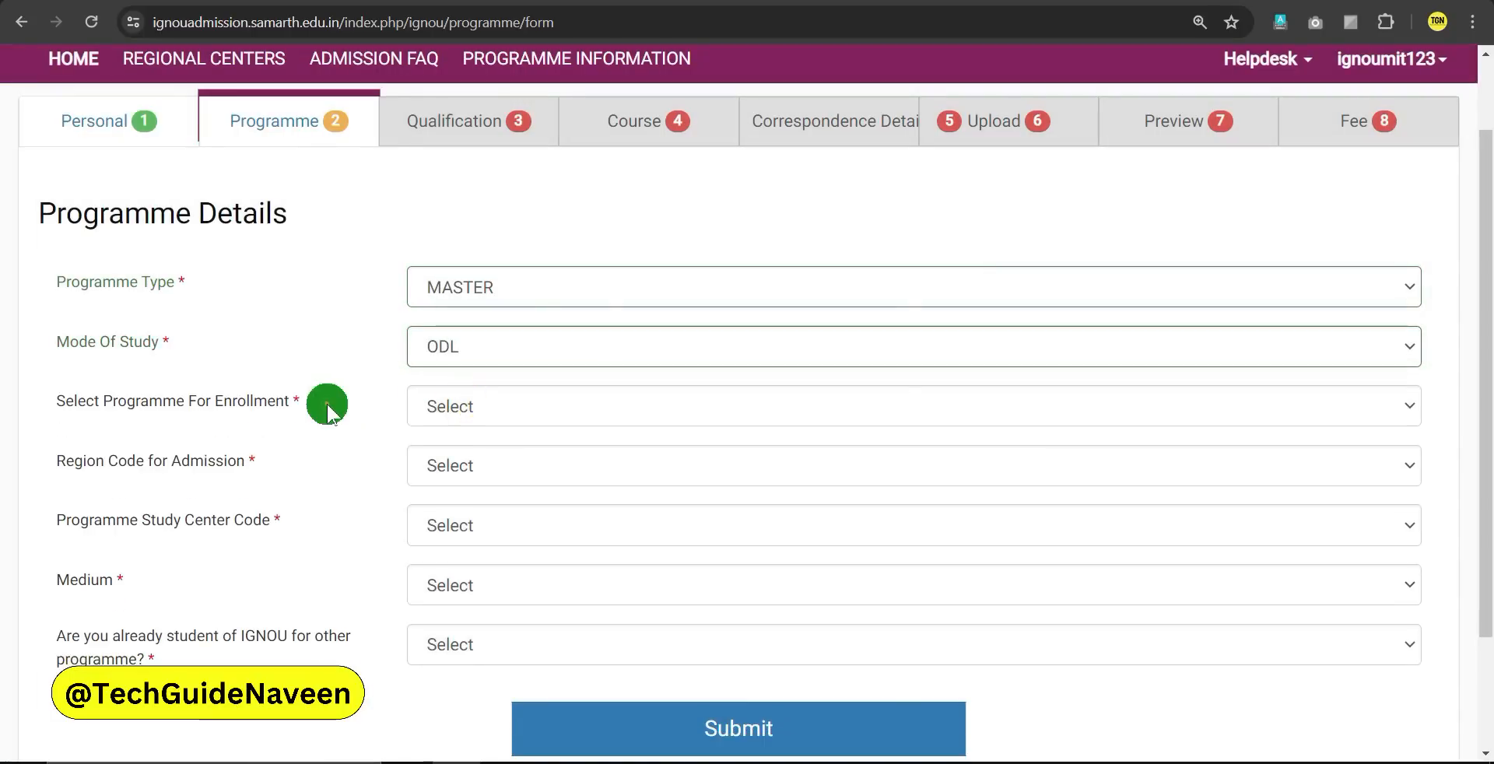
Search 'mso' and select MSO : MASTER OF ARTS (SOCIOLOGY) for enrolment
{"action": "scroll", "coordinate": [233, 389], "scroll_direction": "down", "scroll_amount": 1}
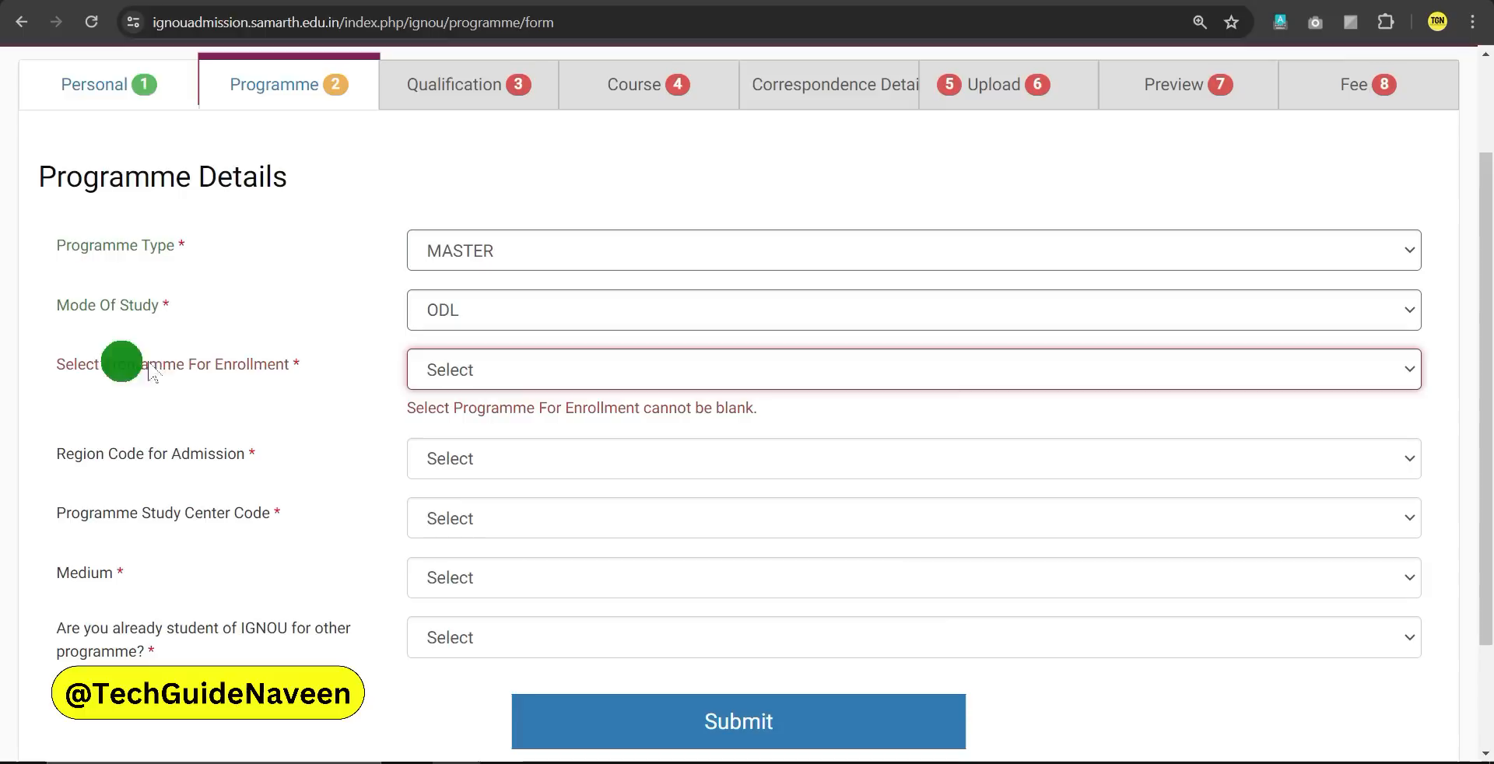
{"action": "left_click", "coordinate": [450, 379]}
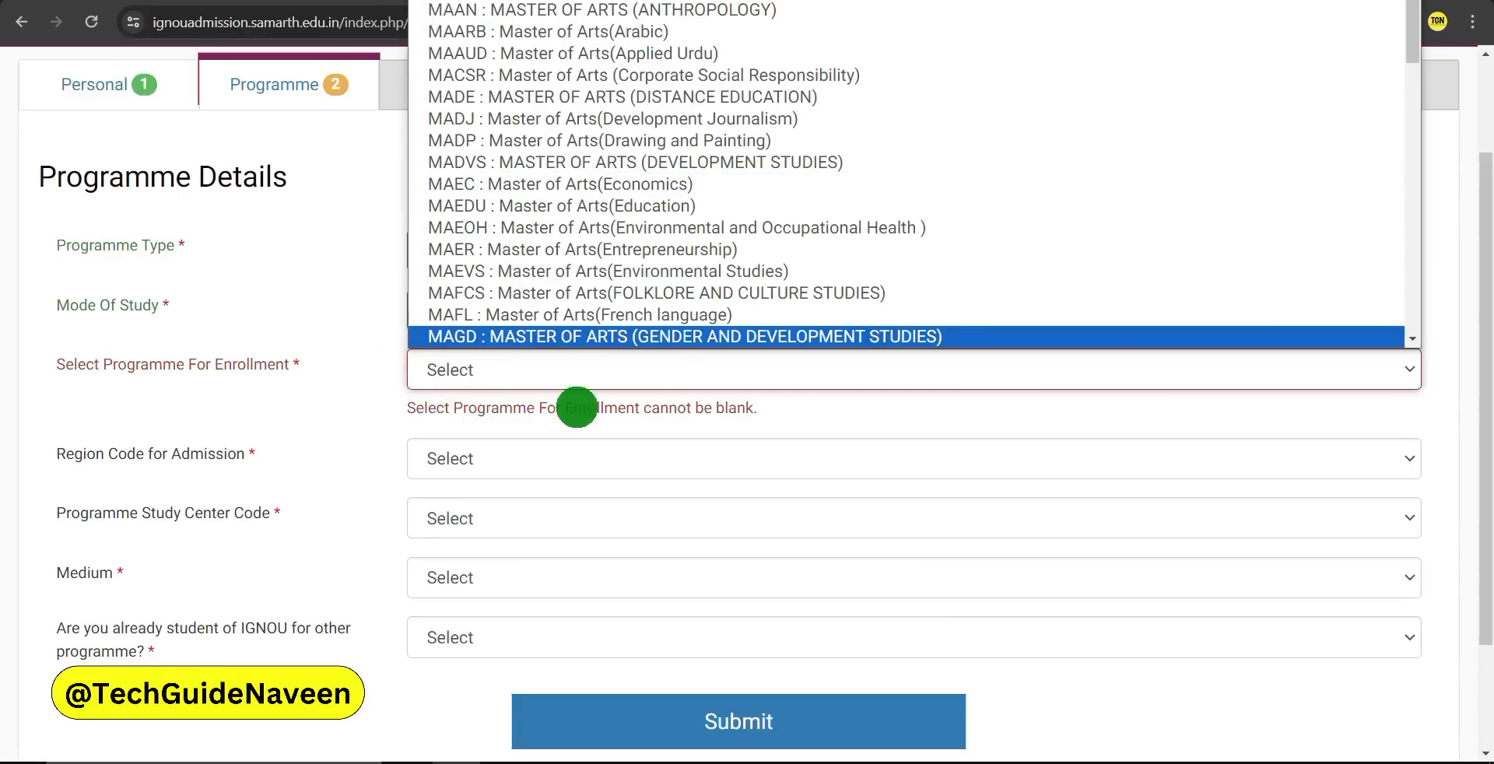
{"action": "scroll", "coordinate": [579, 411], "scroll_direction": "down", "scroll_amount": 1}
{"action": "left_click", "coordinate": [510, 271]}
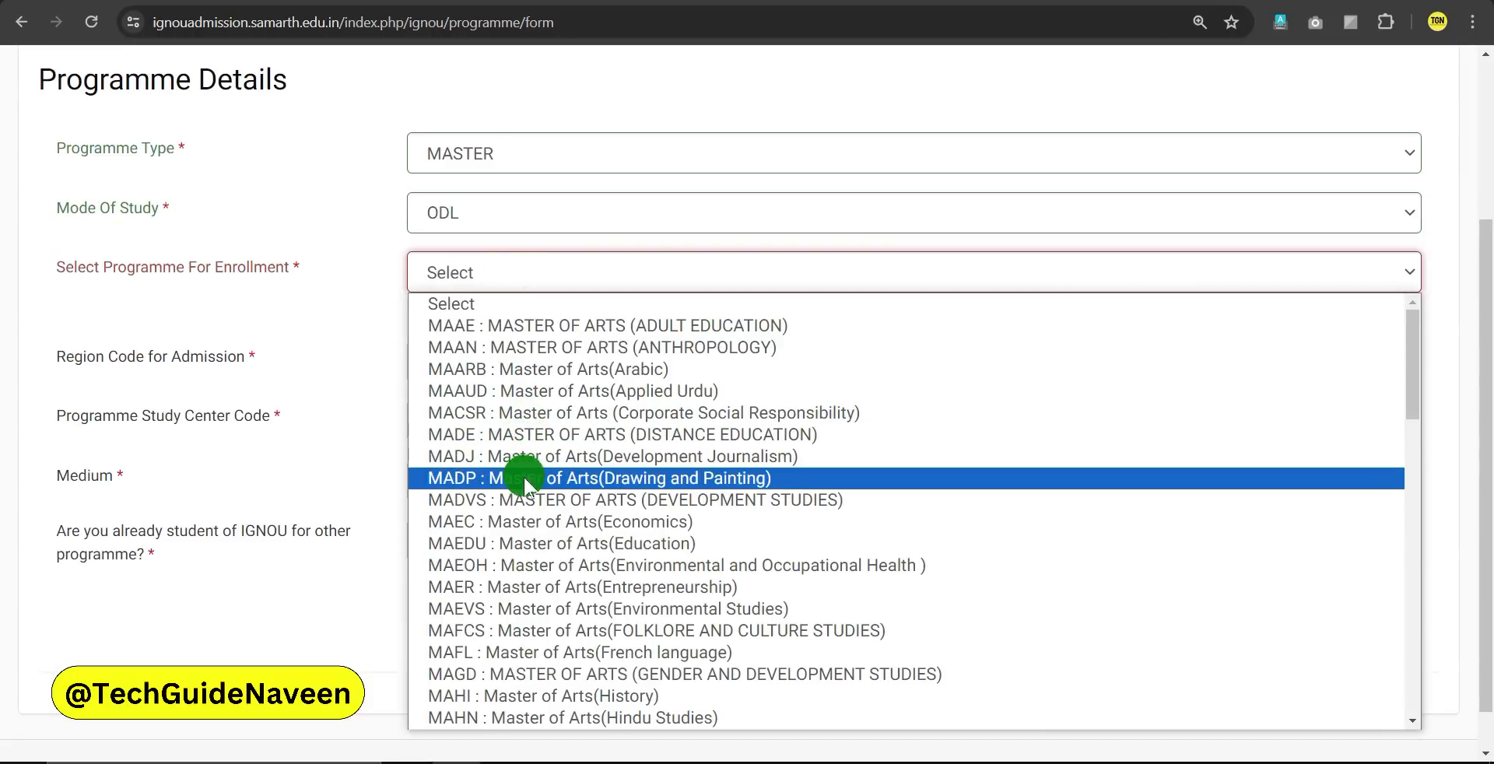
{"action": "scroll", "coordinate": [536, 481], "scroll_direction": "down", "scroll_amount": 4}
{"action": "scroll", "coordinate": [537, 482], "scroll_direction": "down", "scroll_amount": 6}
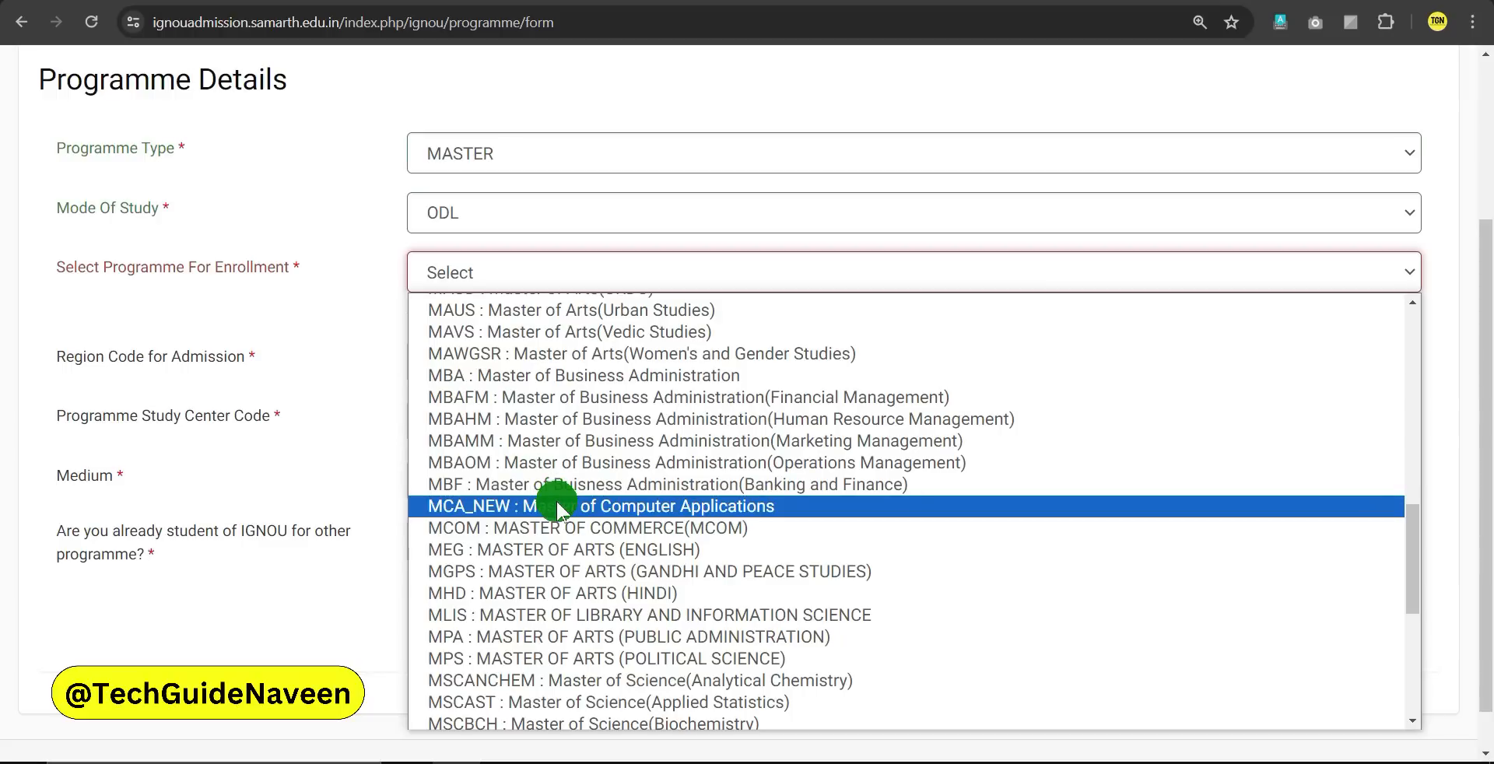
{"action": "type", "text": "mso"}
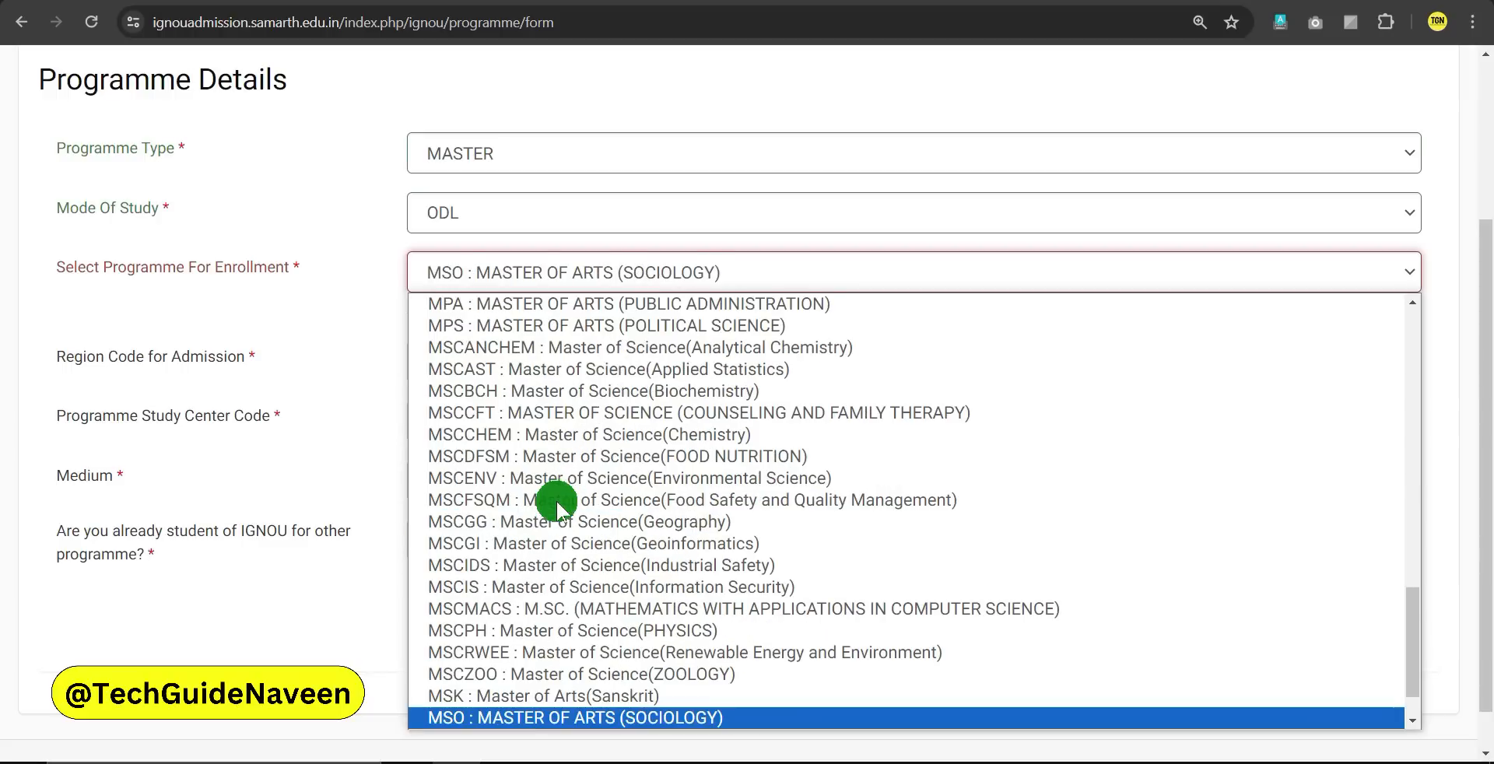
{"action": "left_click", "coordinate": [674, 716]}
Choose region 38 : DELHI 3 Naraina and study centre 38025 Bhagini Nivedita College
{"action": "left_click", "coordinate": [143, 318]}
{"action": "left_click", "coordinate": [463, 336]}
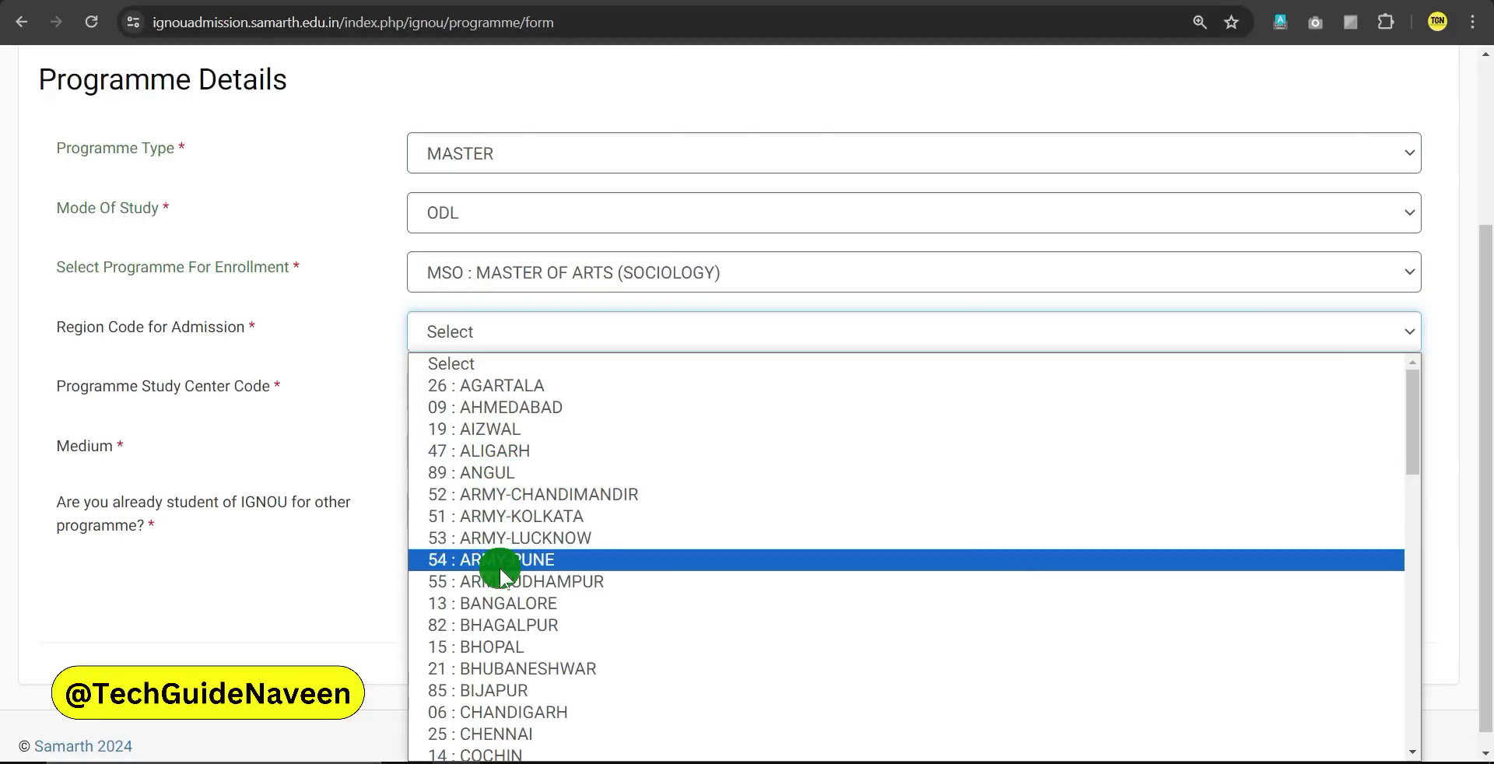
{"action": "scroll", "coordinate": [501, 575], "scroll_direction": "down", "scroll_amount": 6}
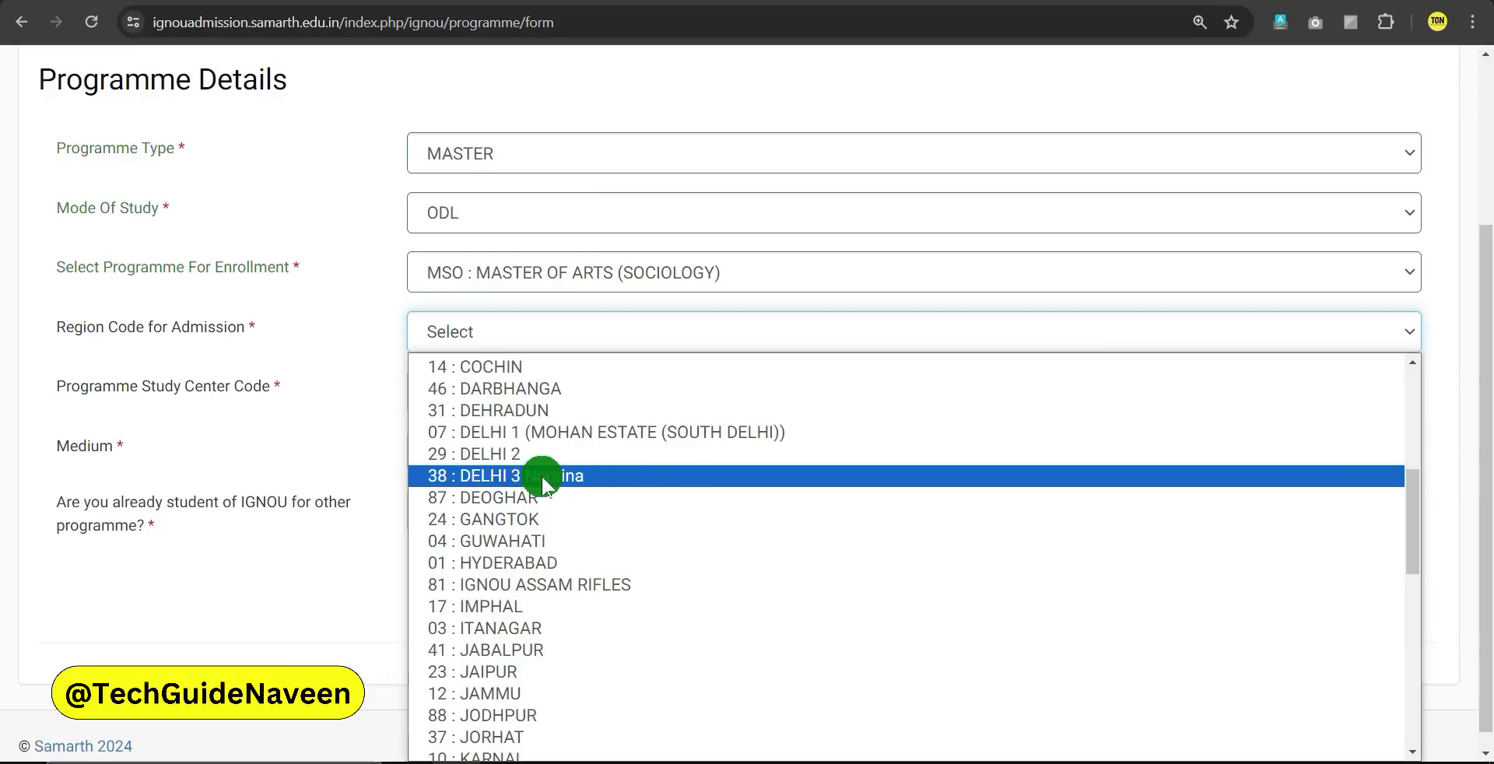
{"action": "left_click", "coordinate": [549, 476]}
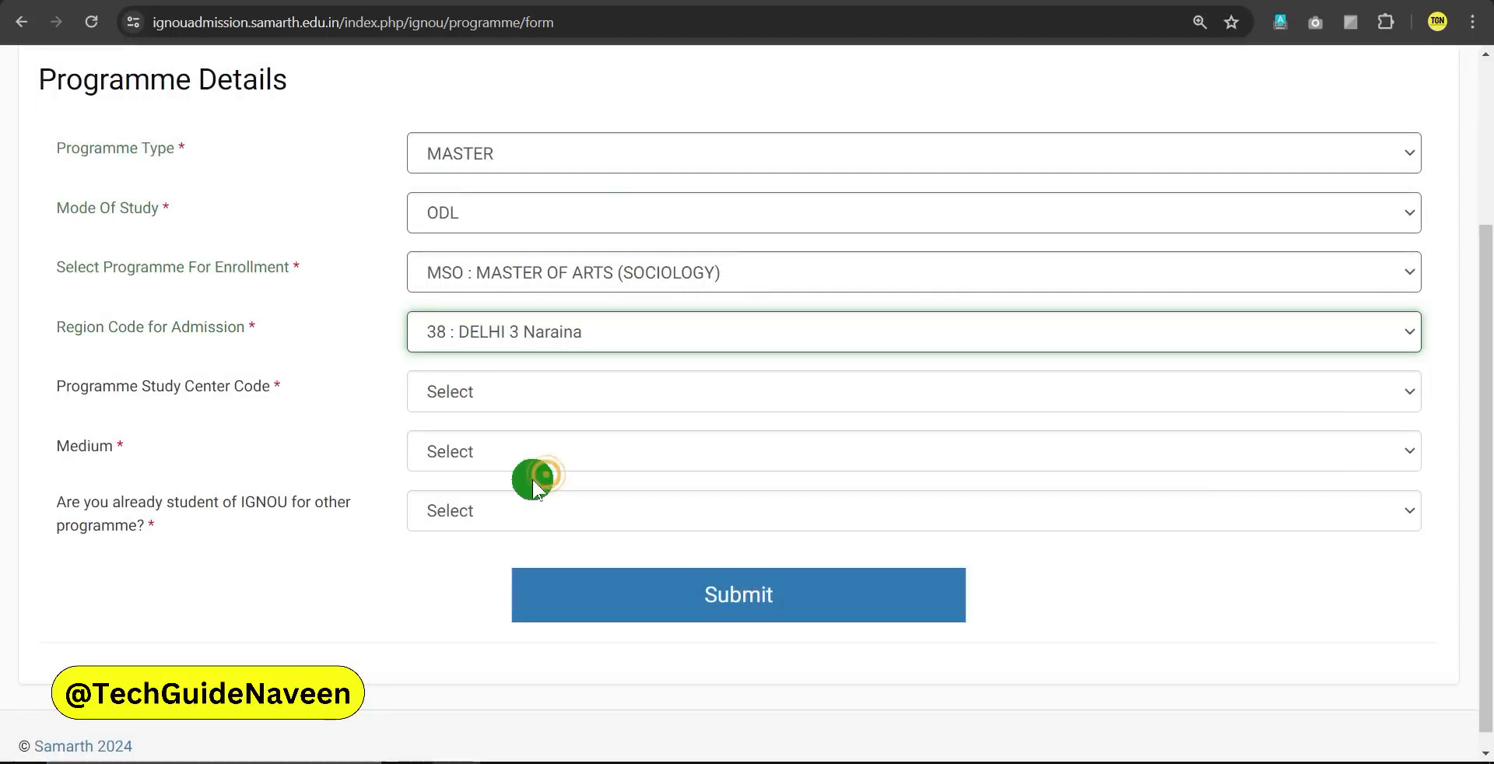
{"action": "left_click", "coordinate": [471, 393]}
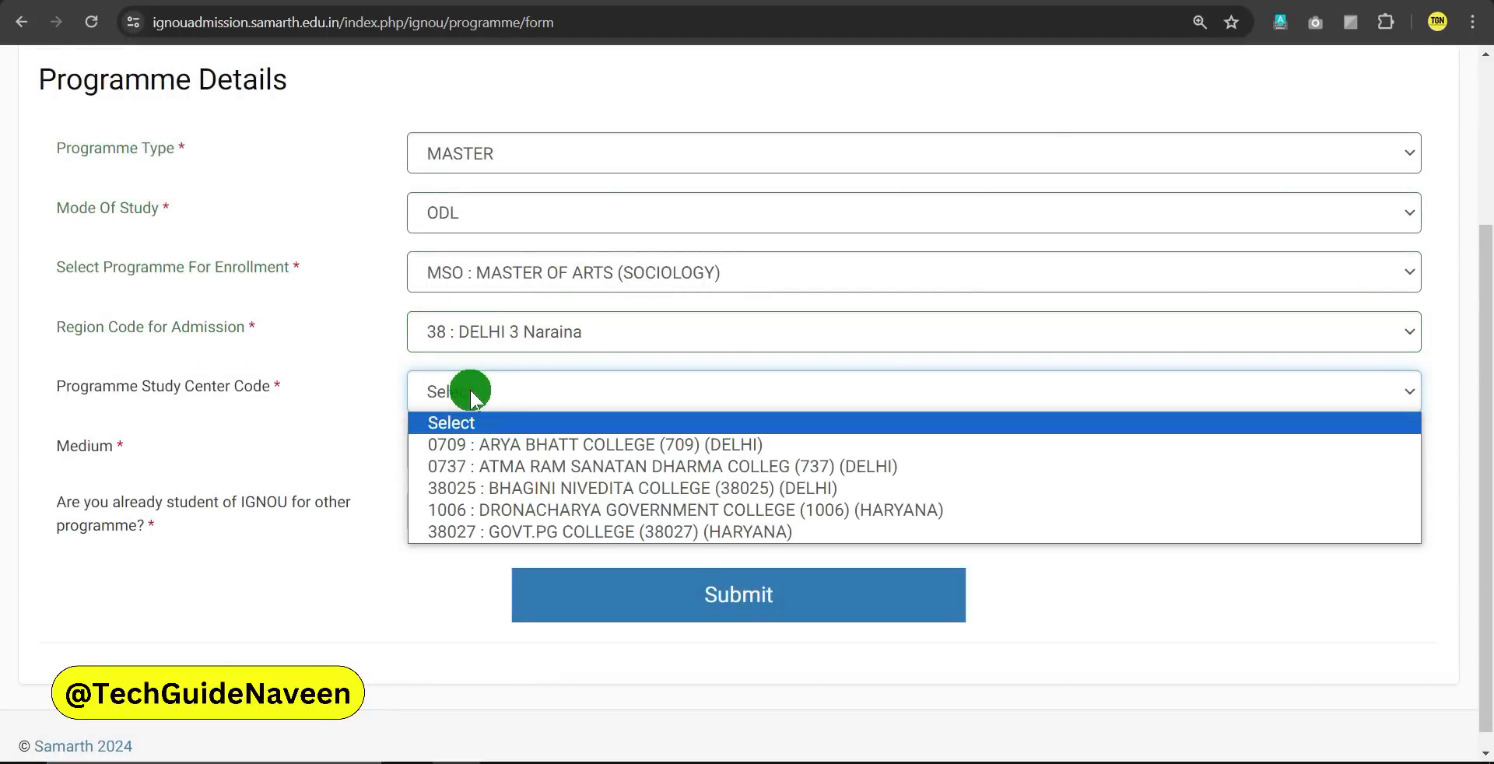
{"action": "left_click", "coordinate": [545, 334]}
{"action": "left_click", "coordinate": [314, 375]}
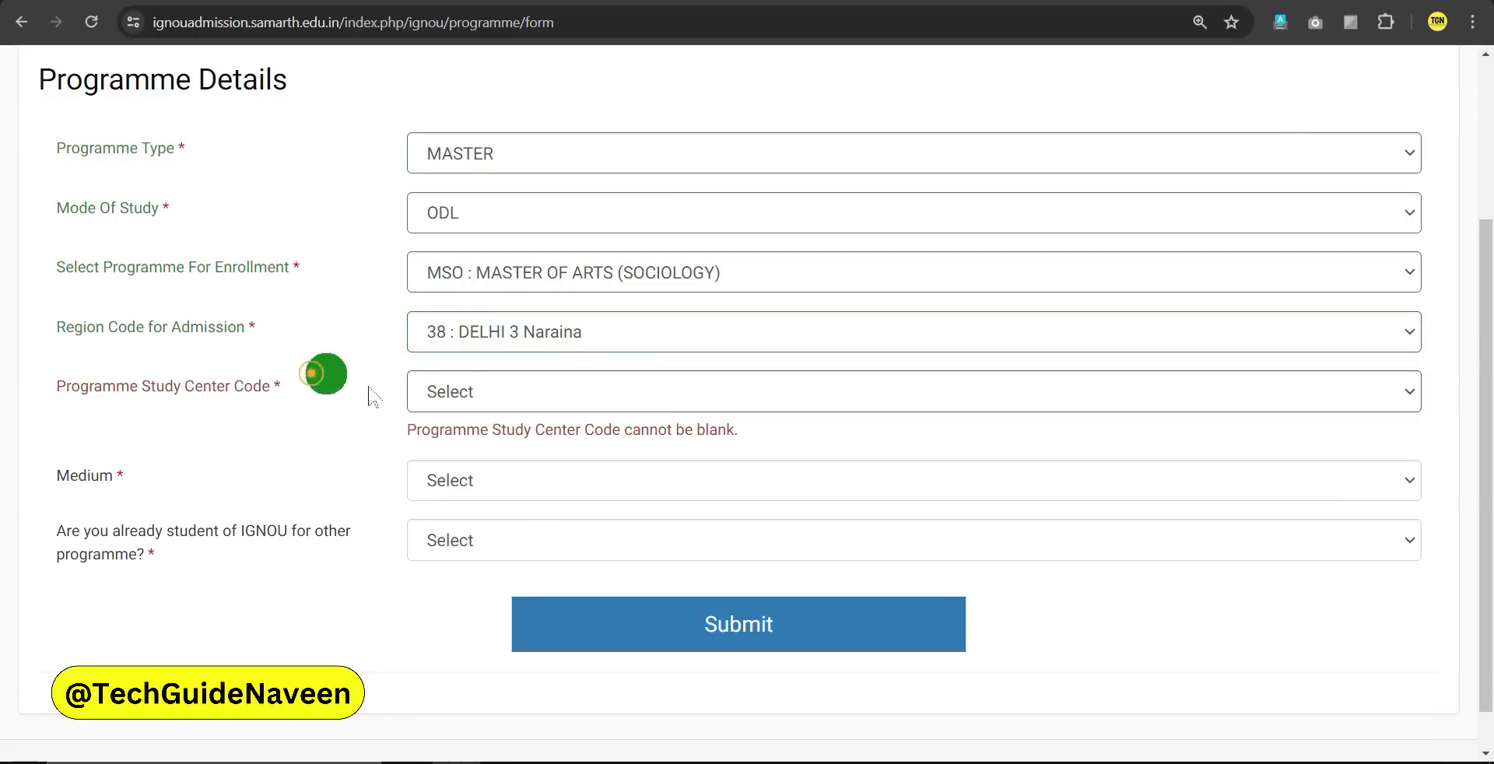
{"action": "left_click", "coordinate": [496, 398]}
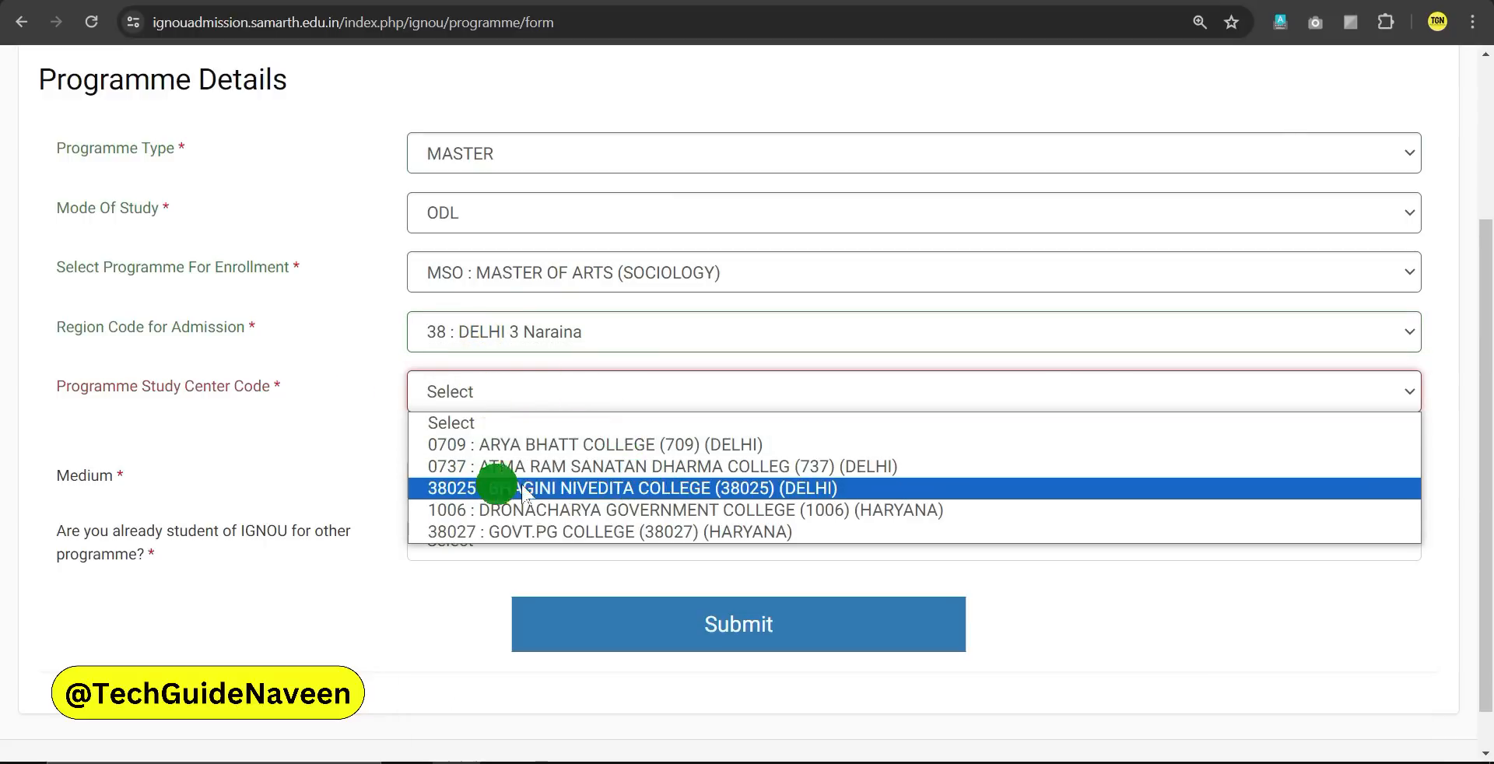
{"action": "left_click", "coordinate": [622, 490]}
Set medium of study to HINDI and answer No to already being an IGNOU student
{"action": "left_click", "coordinate": [487, 453]}
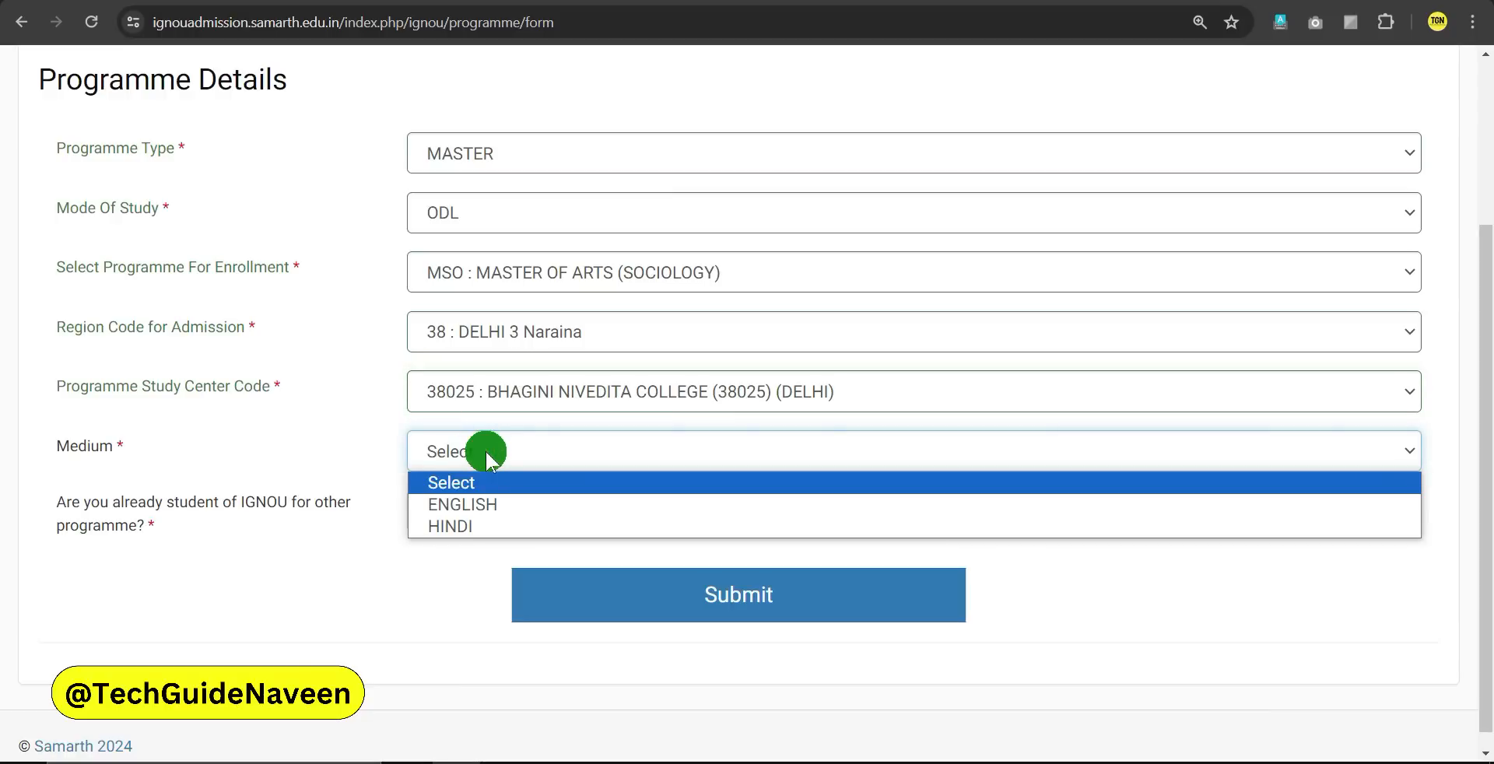
{"action": "left_click", "coordinate": [451, 520]}
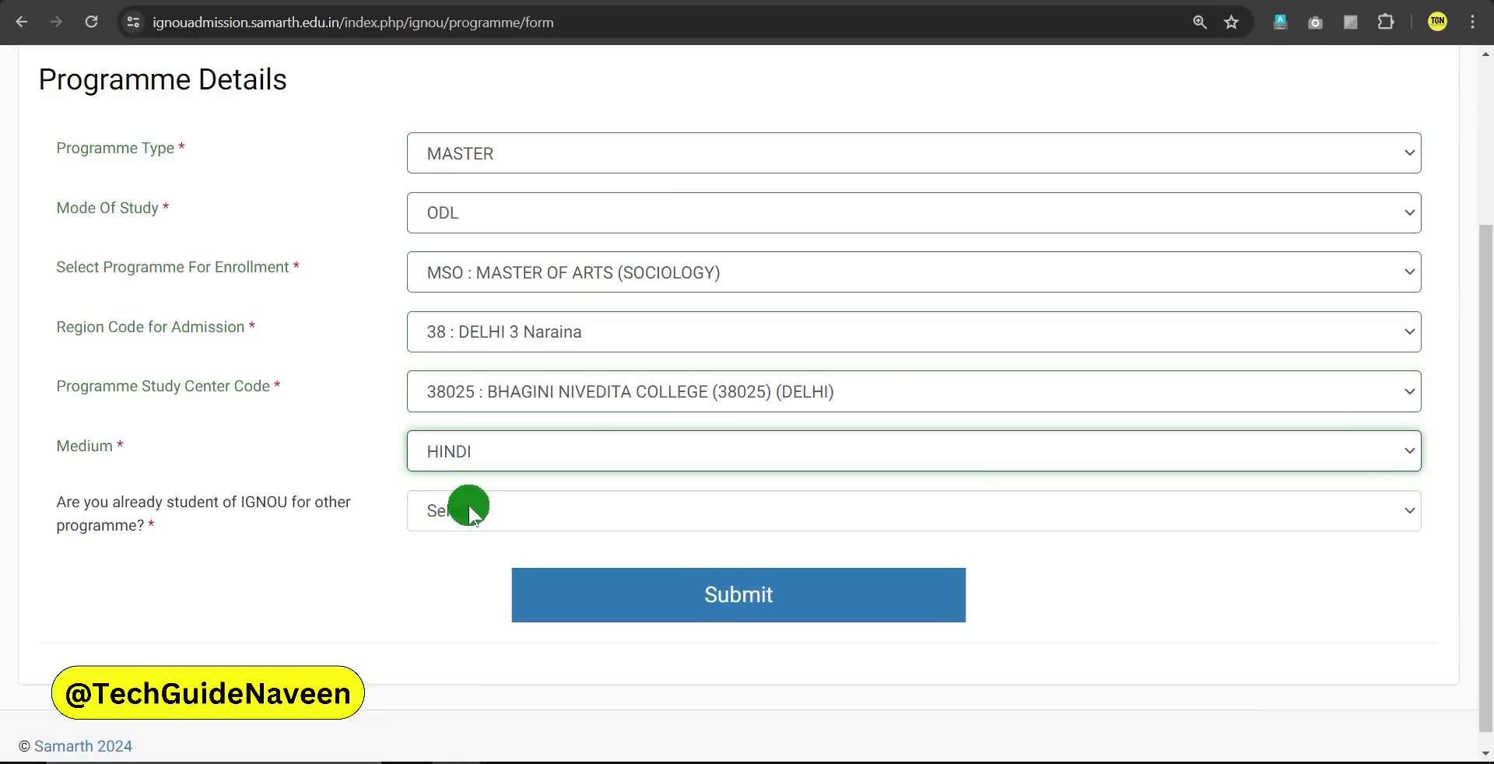
{"action": "left_click", "coordinate": [475, 512]}
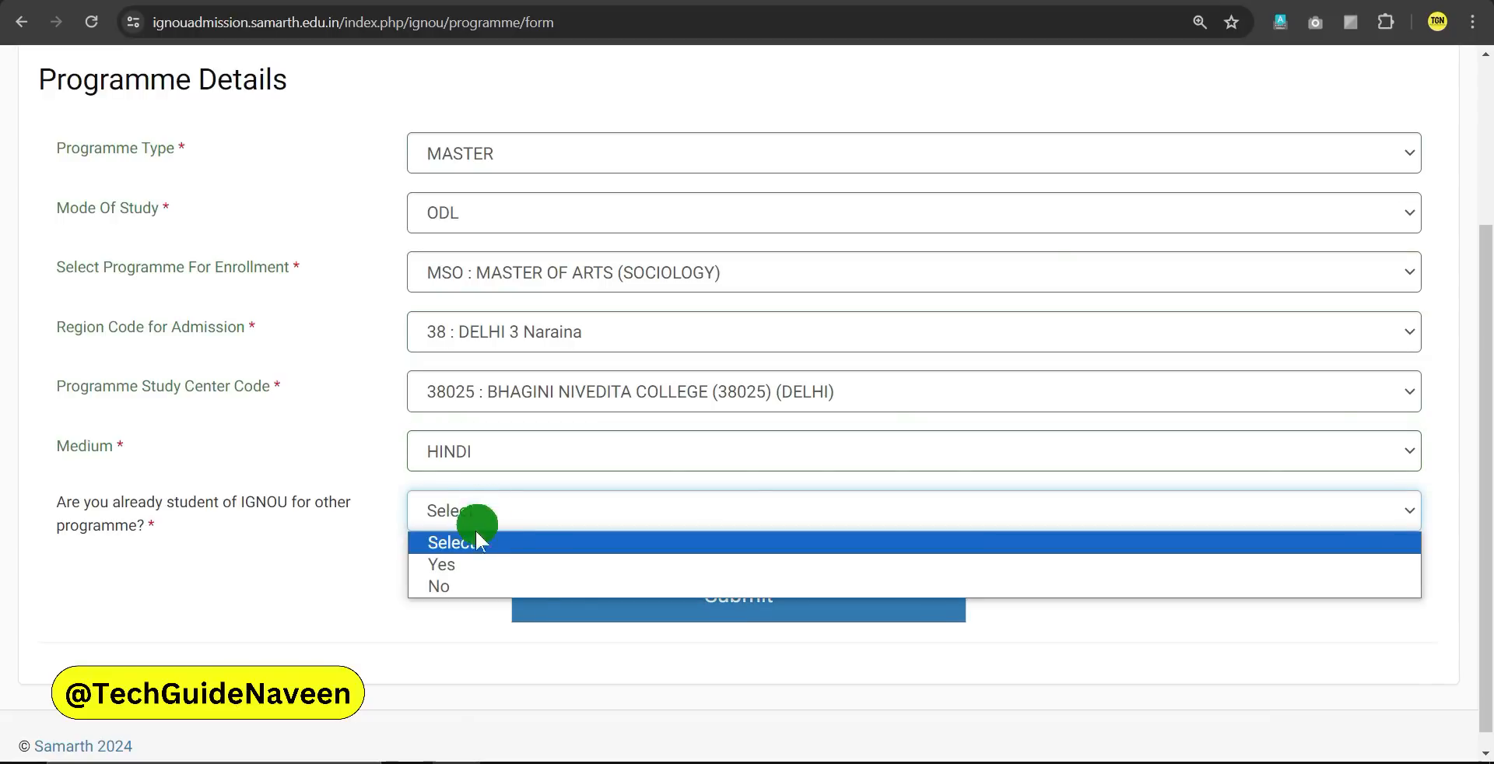
{"action": "left_click", "coordinate": [454, 566]}
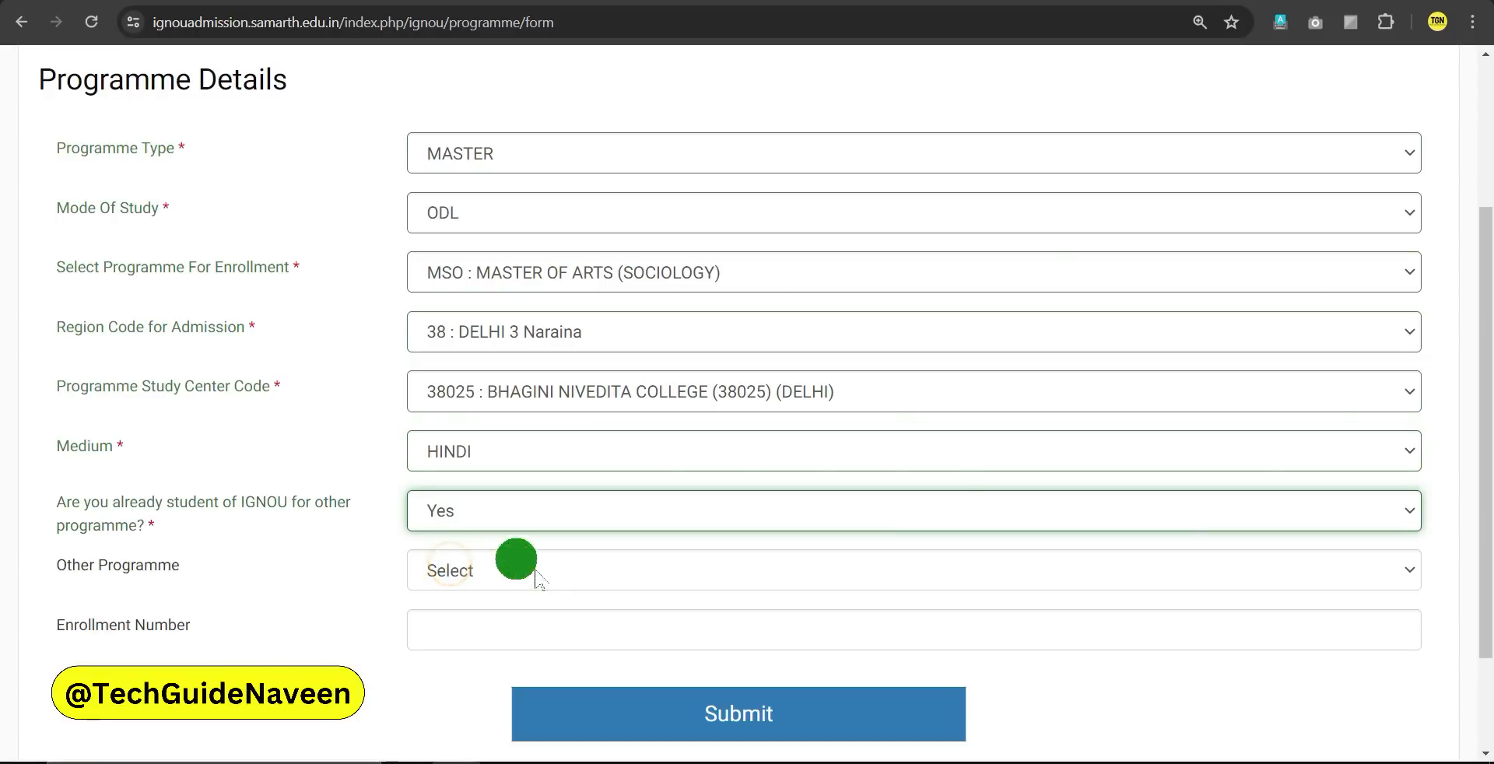
{"action": "left_click", "coordinate": [444, 572]}
{"action": "left_click", "coordinate": [493, 620]}
{"action": "left_click", "coordinate": [467, 655]}
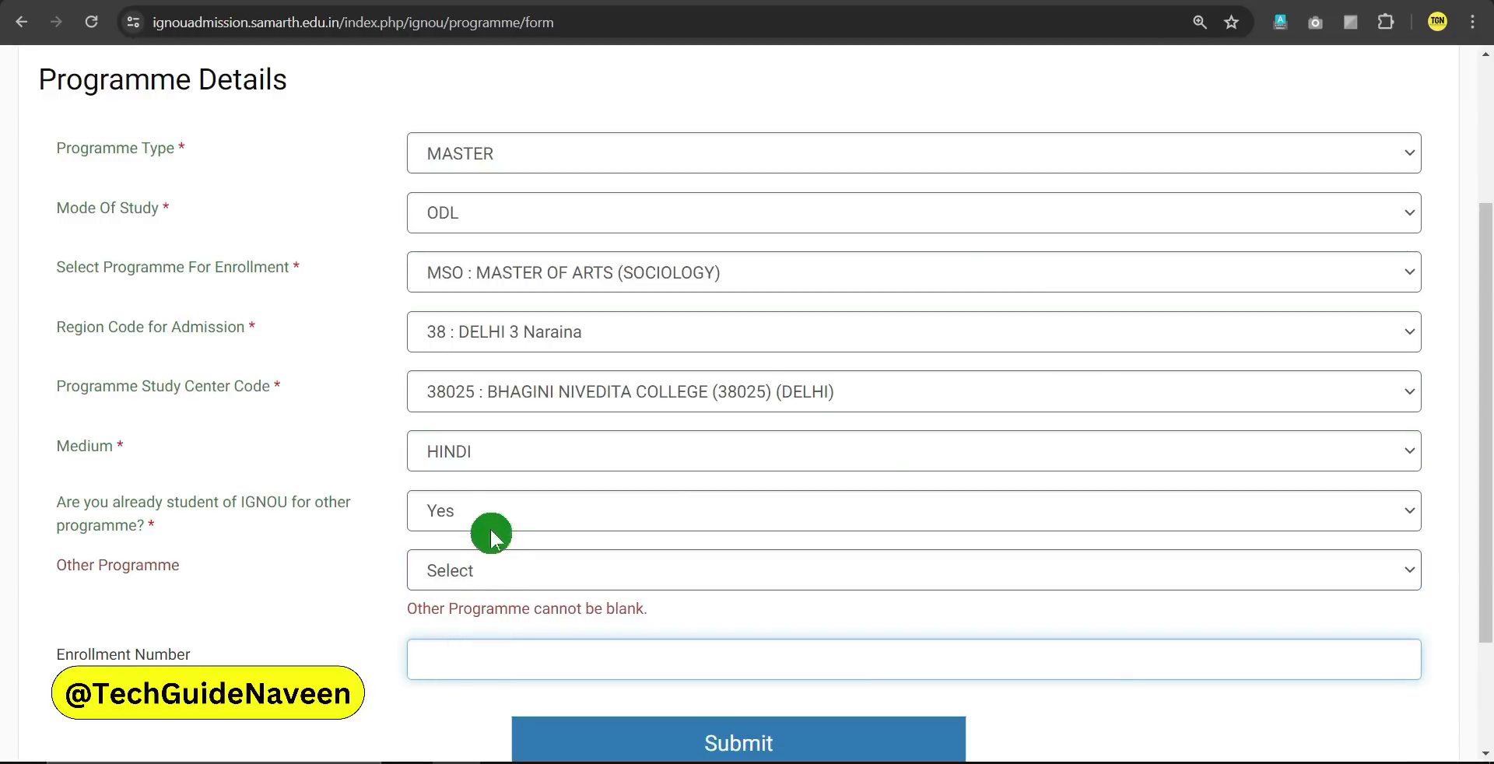
{"action": "left_click", "coordinate": [476, 510]}
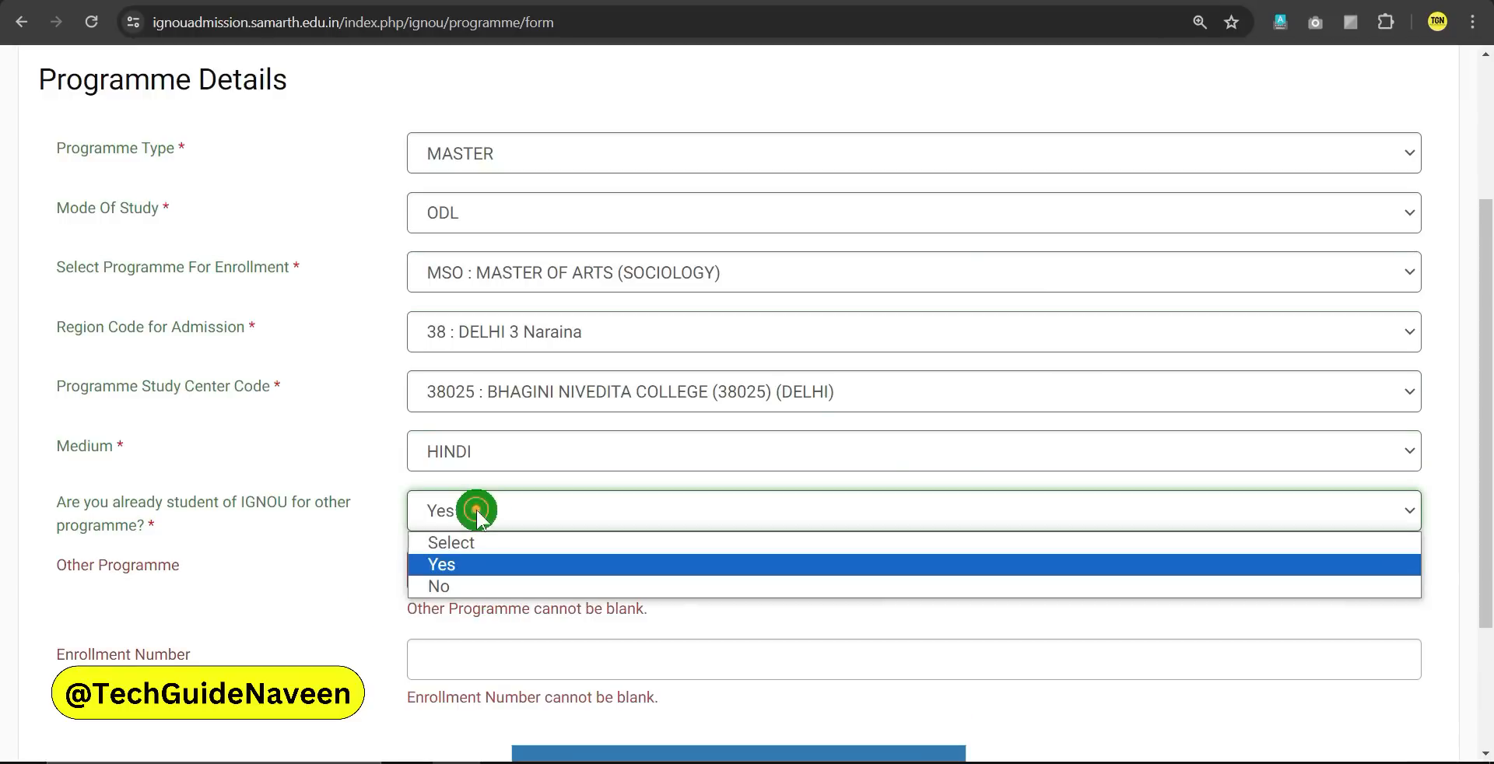
{"action": "left_click", "coordinate": [460, 586]}
{"action": "left_click", "coordinate": [355, 546]}
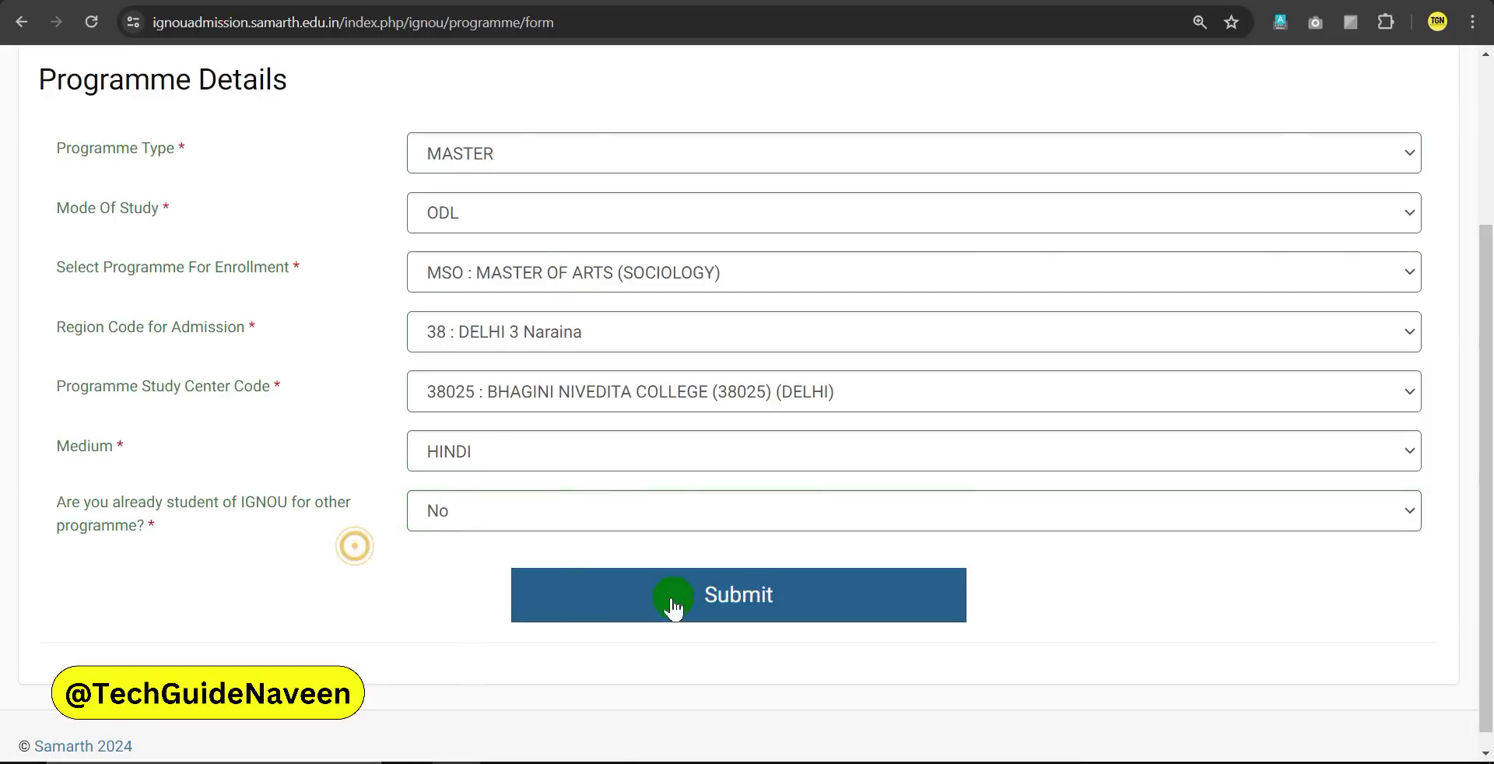
Submit the programme details and continue to the Qualification form
{"action": "left_click", "coordinate": [631, 606]}
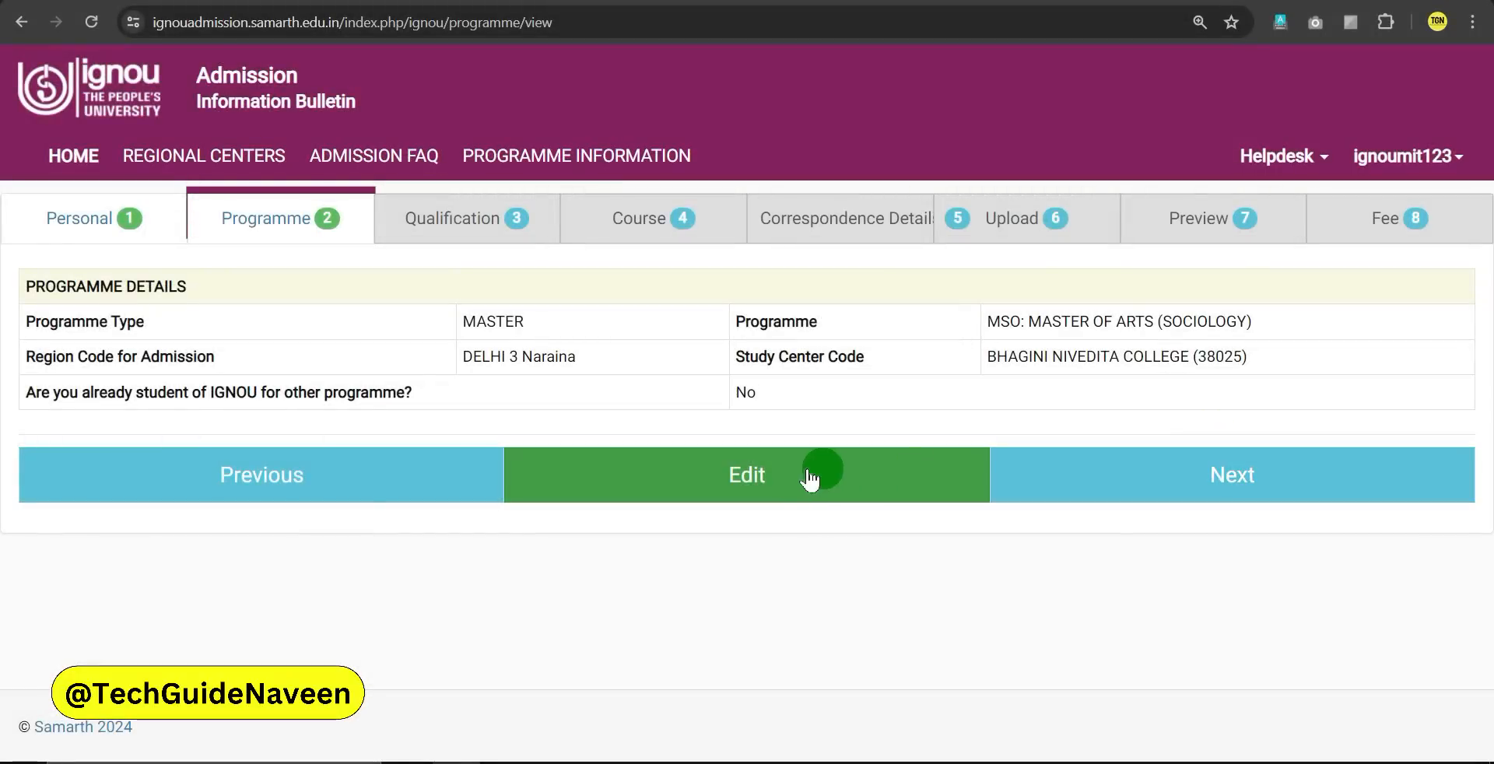
{"action": "left_click", "coordinate": [1234, 477]}
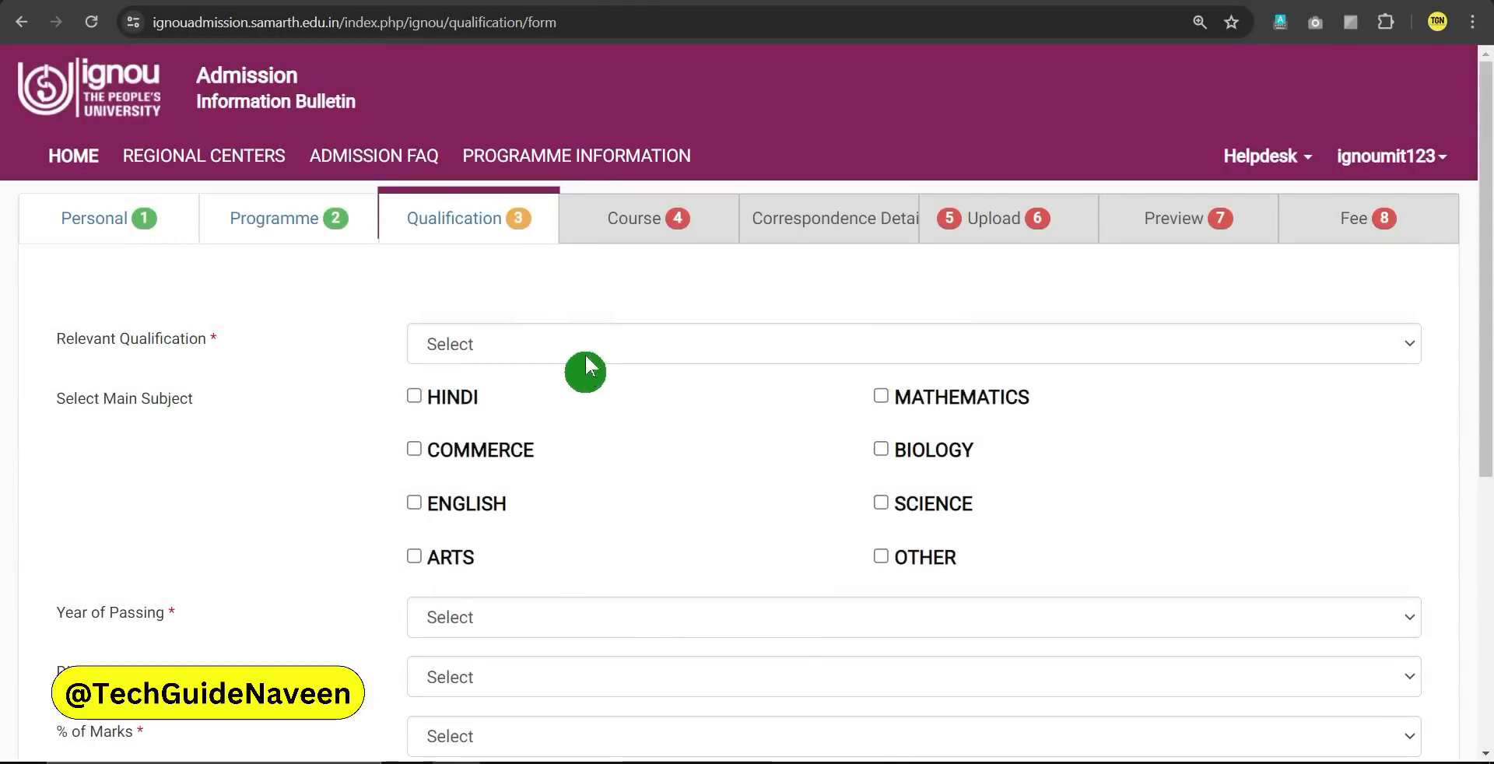
{"action": "left_click", "coordinate": [586, 354]}
{"action": "left_click", "coordinate": [342, 335]}
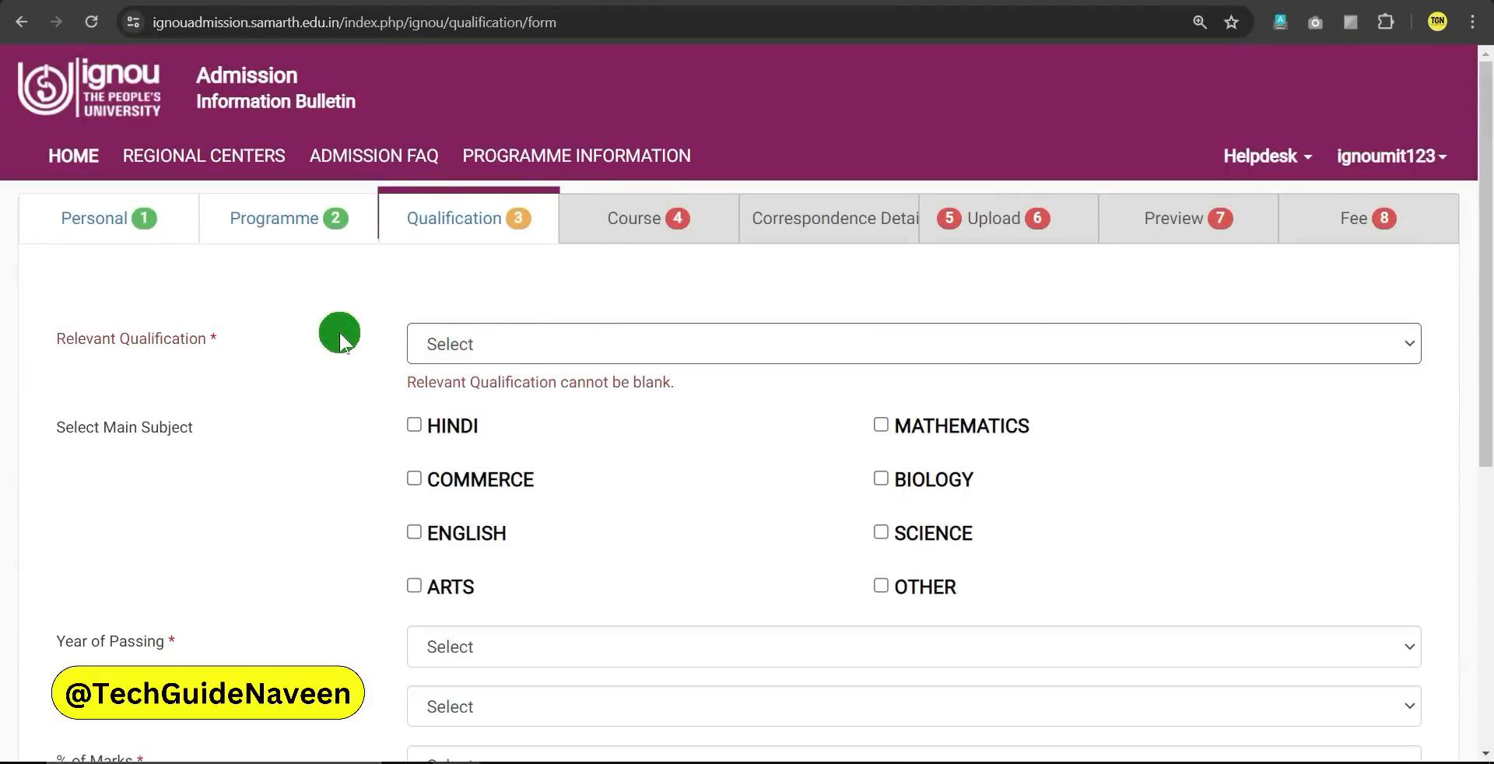
{"action": "left_click", "coordinate": [525, 347]}
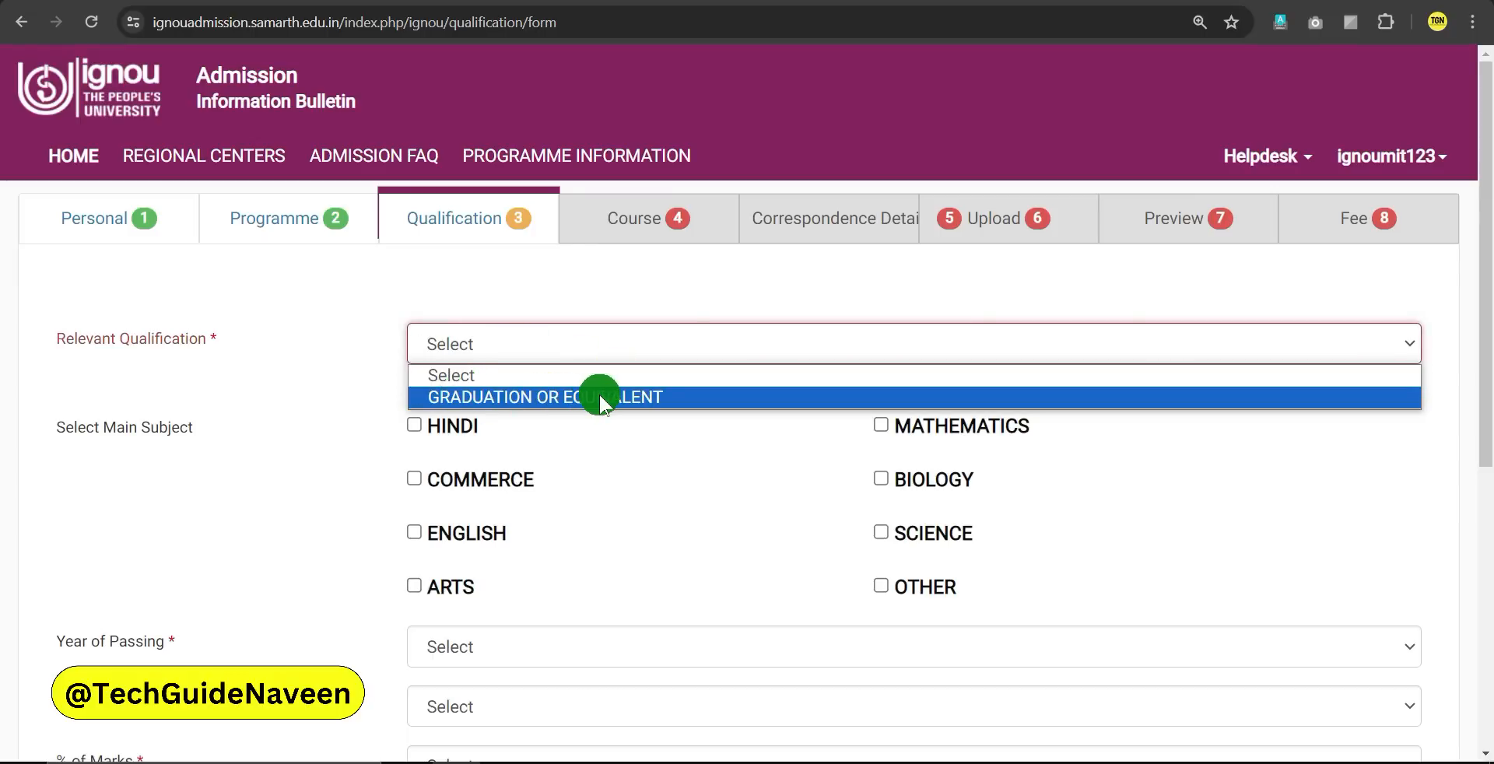
{"action": "left_click", "coordinate": [341, 369]}
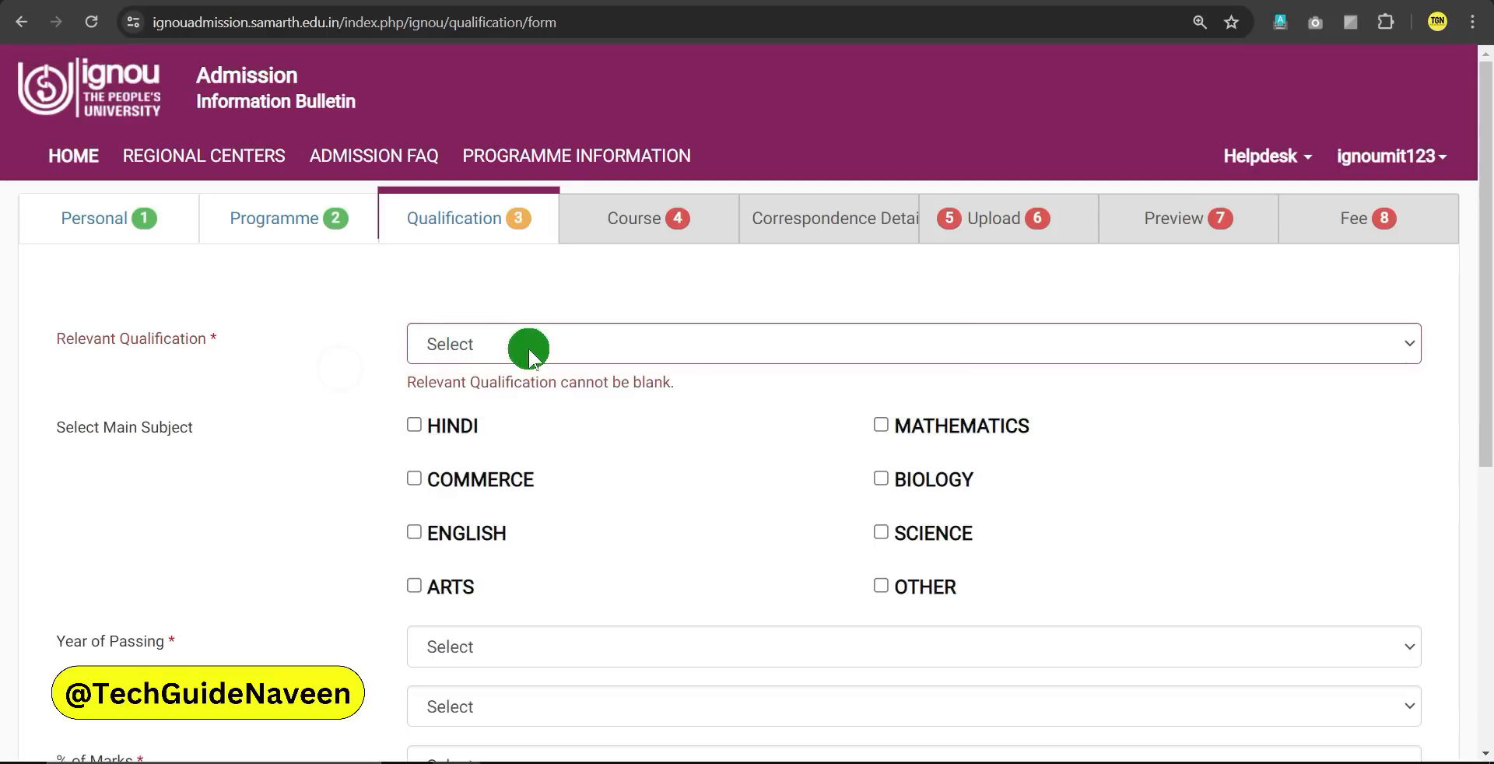
Tick HINDI and COMMERCE as main subjects
{"action": "left_click_drag", "start_coordinate": [1486, 226], "coordinate": [1486, 413]}
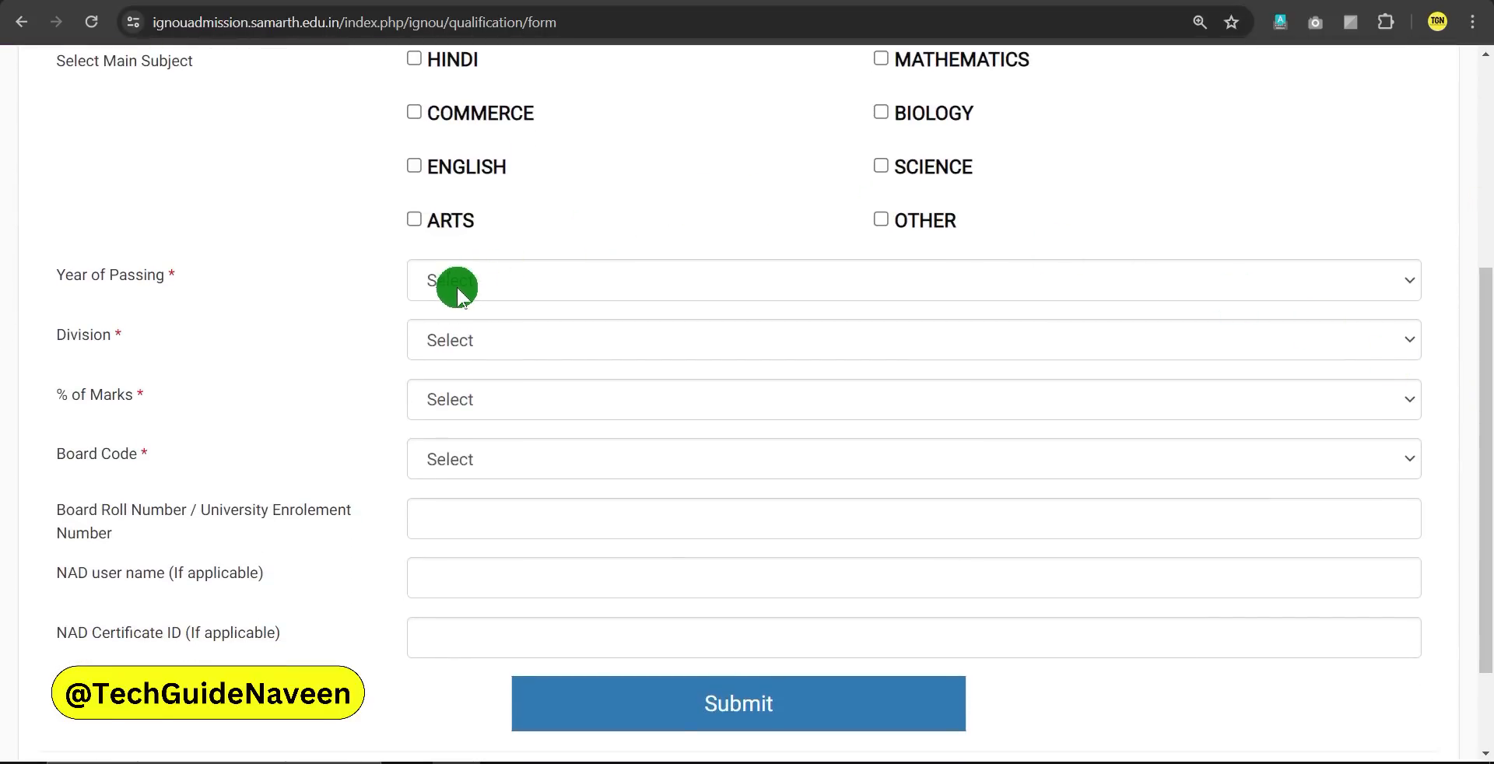
{"action": "scroll", "coordinate": [473, 305], "scroll_direction": "up", "scroll_amount": 1}
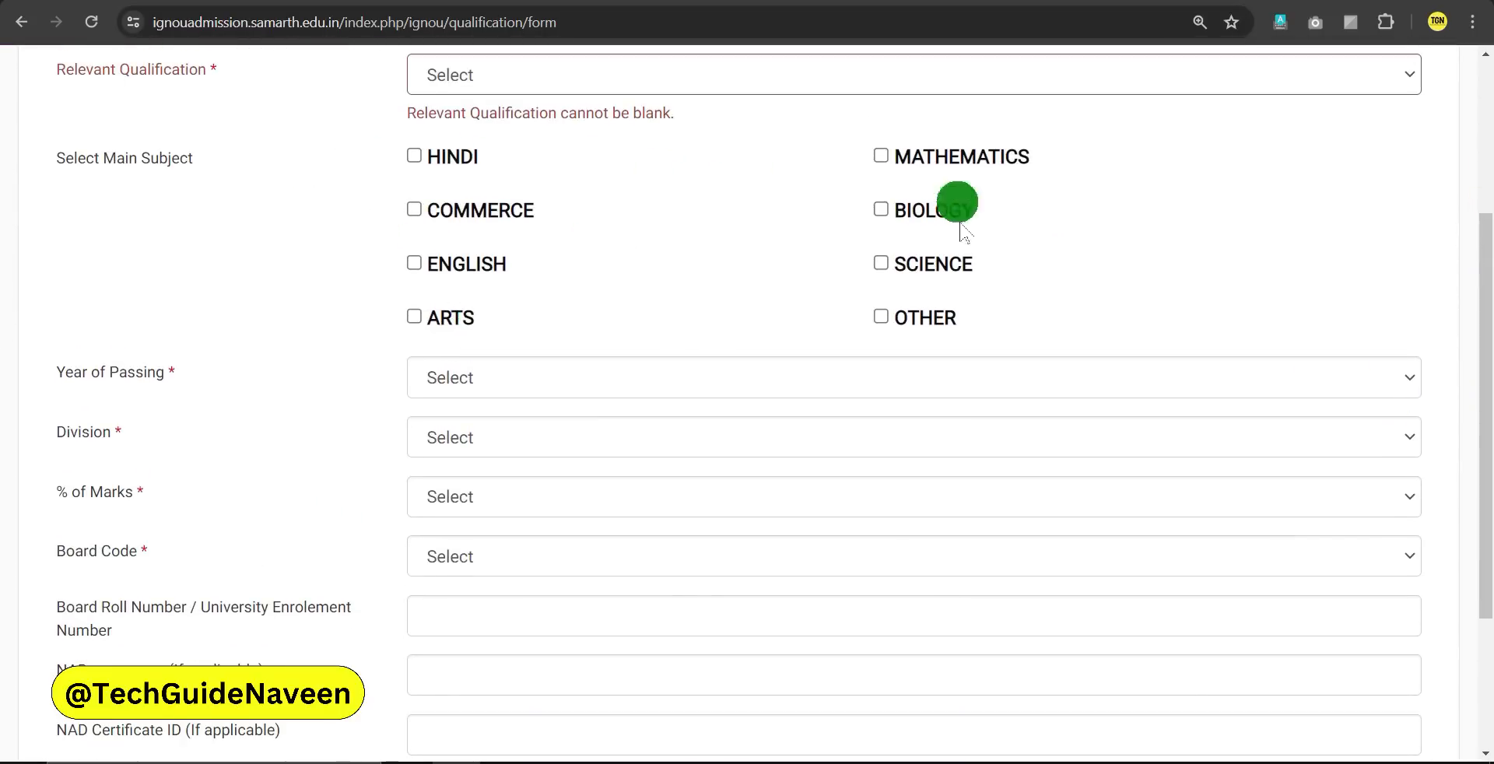
{"action": "left_click", "coordinate": [414, 156]}
{"action": "left_click", "coordinate": [414, 209]}
Look through the passing year, division, marks and board code dropdowns without choosing
{"action": "left_click", "coordinate": [468, 377]}
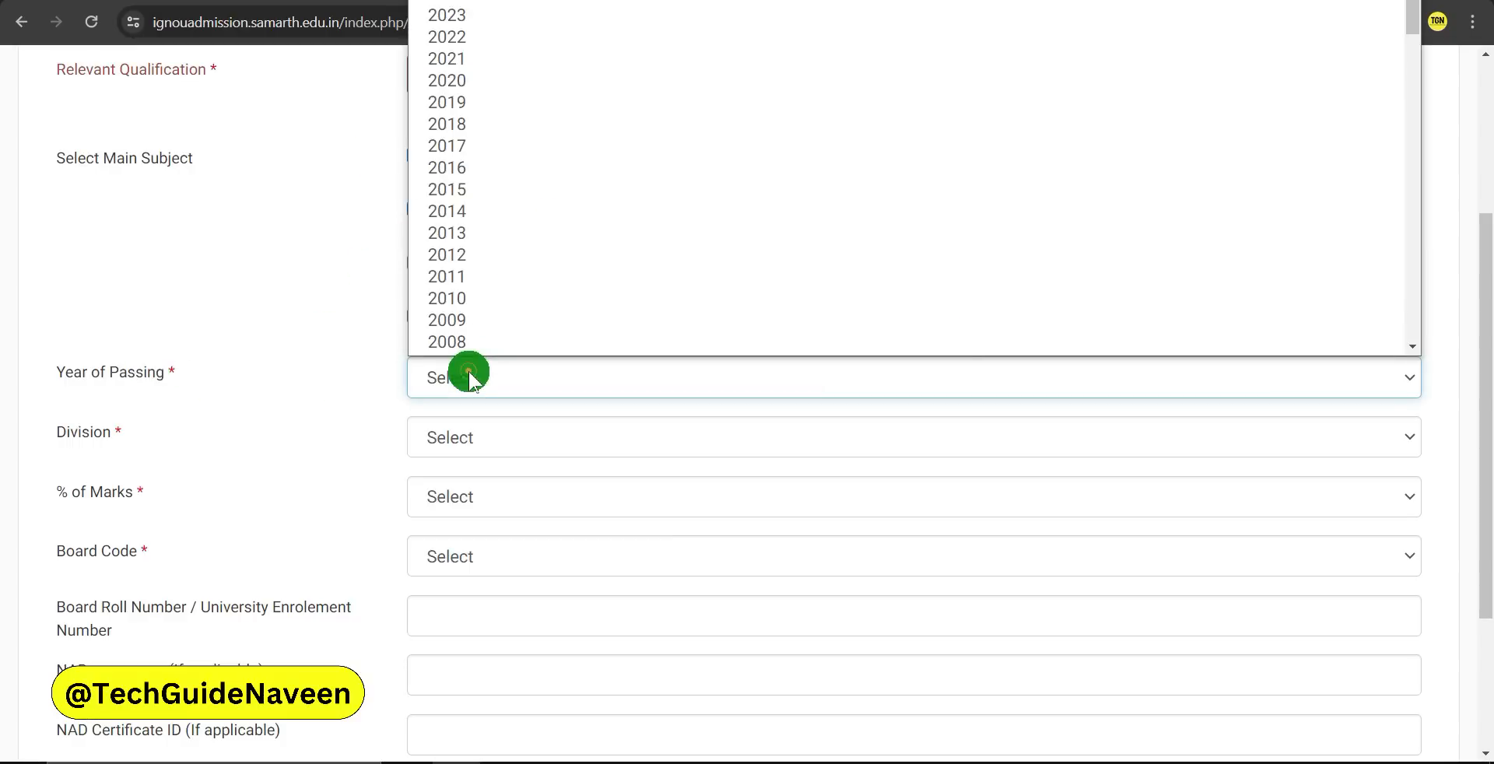
{"action": "left_click", "coordinate": [307, 394]}
{"action": "left_click", "coordinate": [498, 467]}
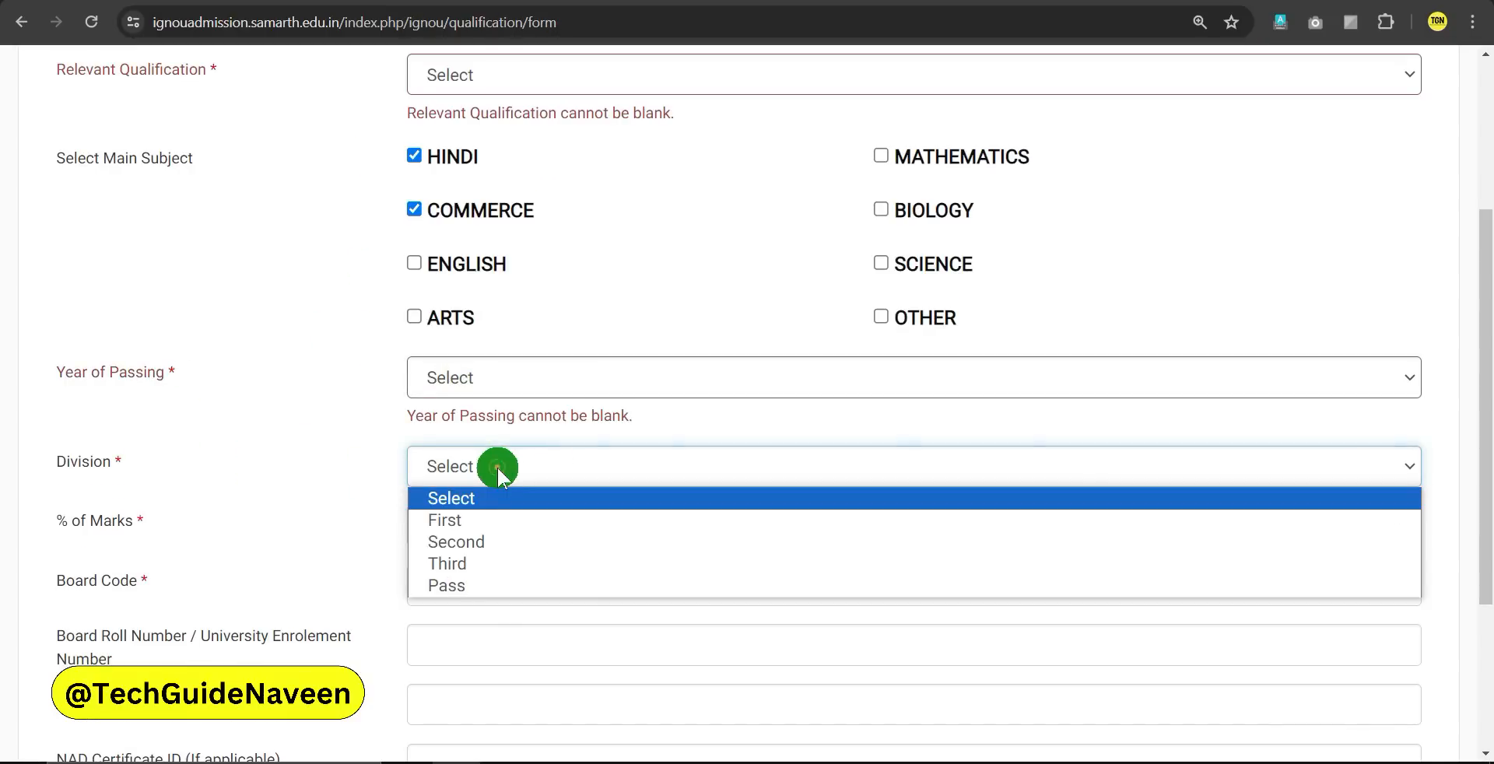
{"action": "left_click", "coordinate": [310, 477]}
{"action": "left_click", "coordinate": [483, 555]}
{"action": "left_click", "coordinate": [311, 558]}
{"action": "scroll", "coordinate": [333, 574], "scroll_direction": "down", "scroll_amount": 1}
{"action": "left_click", "coordinate": [445, 551]}
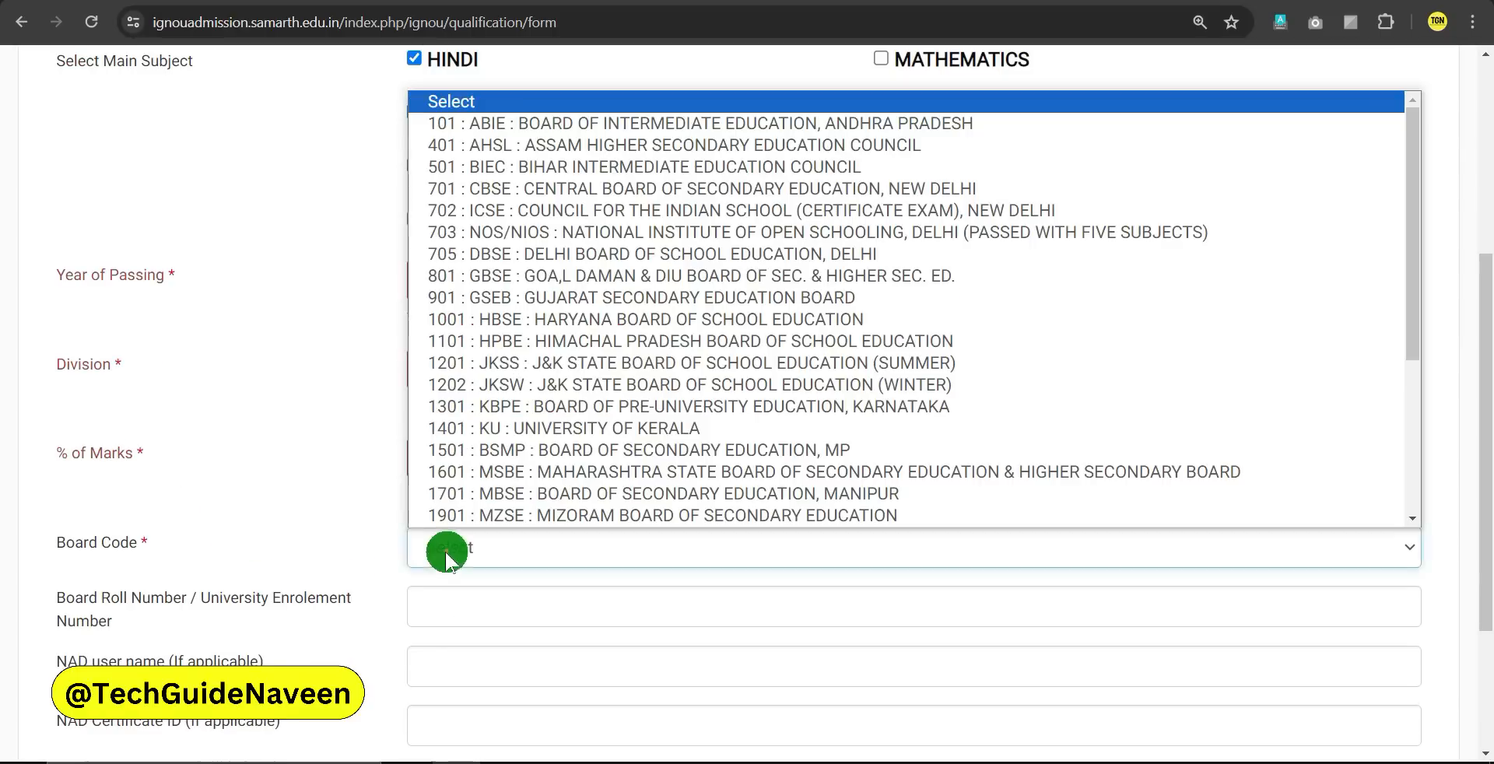
{"action": "scroll", "coordinate": [359, 559], "scroll_direction": "down", "scroll_amount": 2}
{"action": "left_click", "coordinate": [517, 509]}
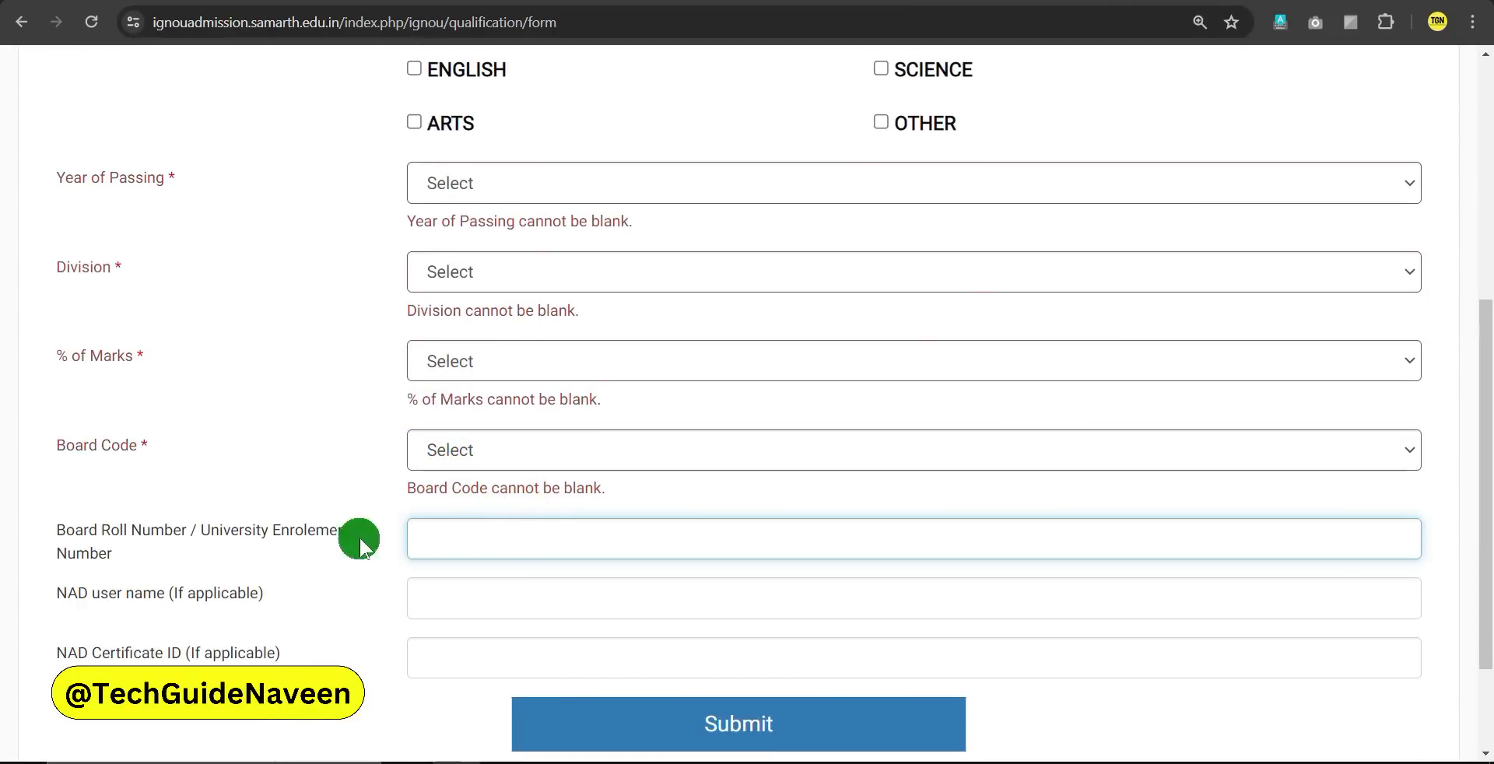
{"action": "scroll", "coordinate": [501, 529], "scroll_direction": "up", "scroll_amount": 4}
{"action": "left_click", "coordinate": [611, 173]}
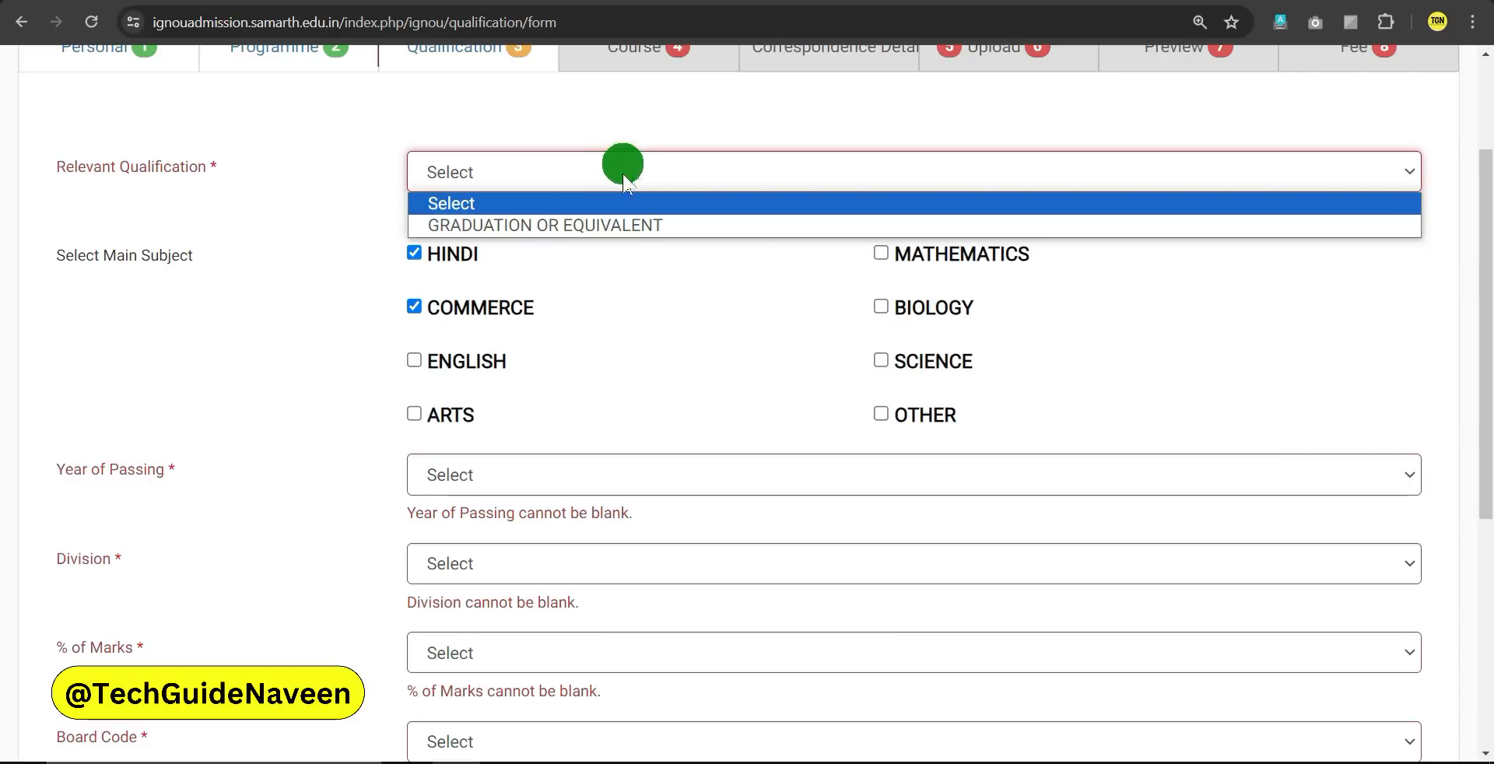
Choose GRADUATION OR EQUIVALENT and replace HINDI and COMMERCE with ARTS and OTHER
{"action": "left_click", "coordinate": [577, 227]}
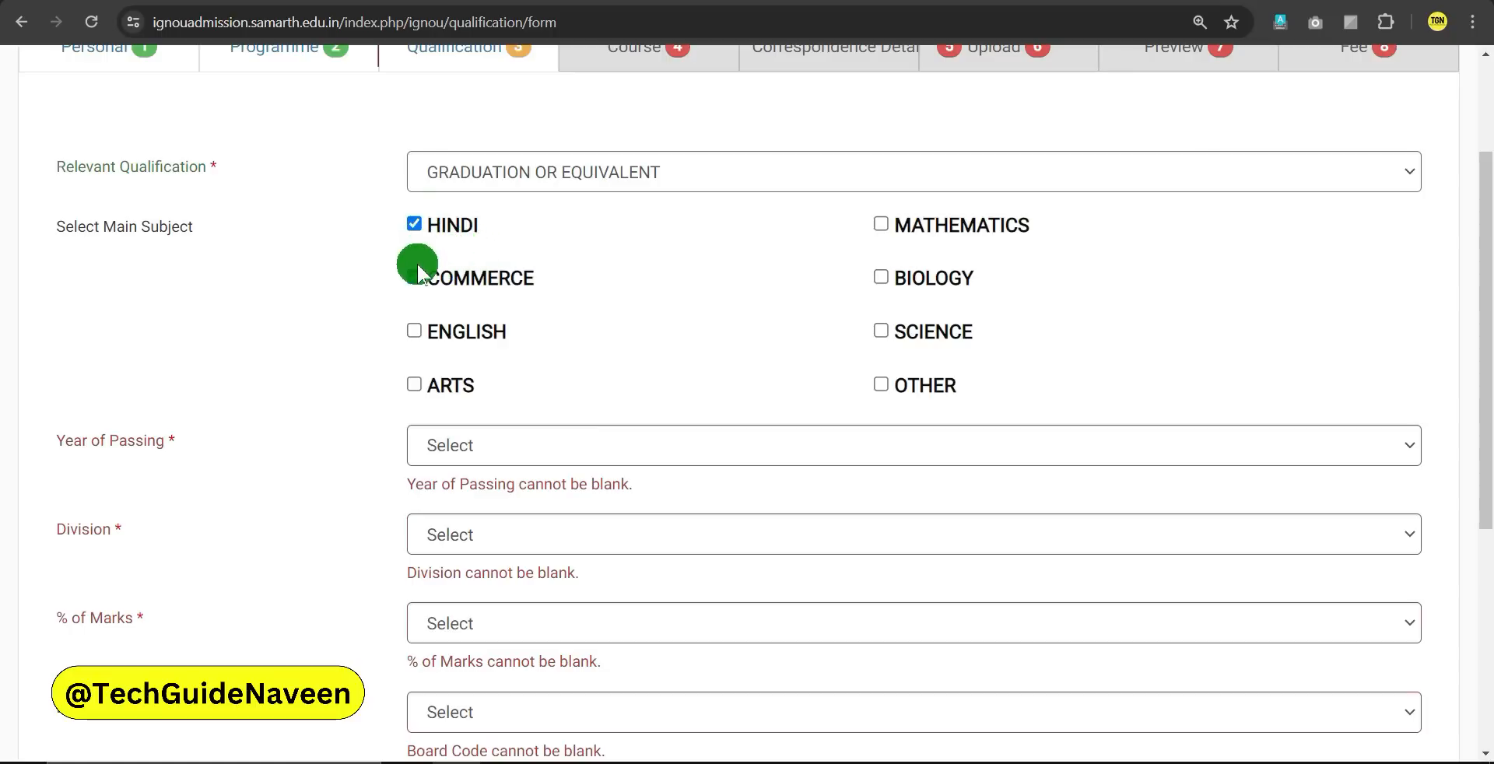
{"action": "left_click", "coordinate": [414, 224]}
{"action": "left_click", "coordinate": [414, 277]}
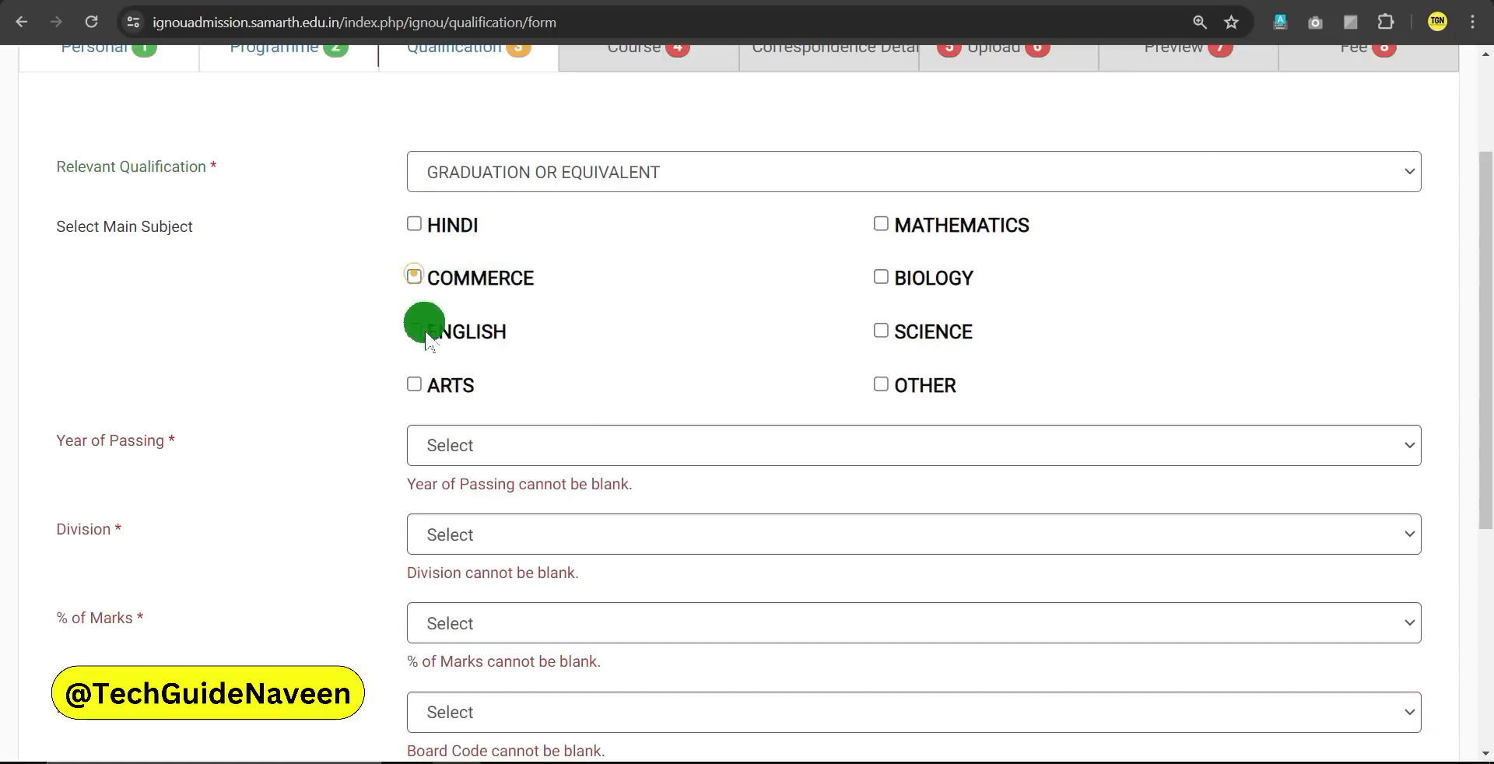
{"action": "left_click", "coordinate": [413, 386]}
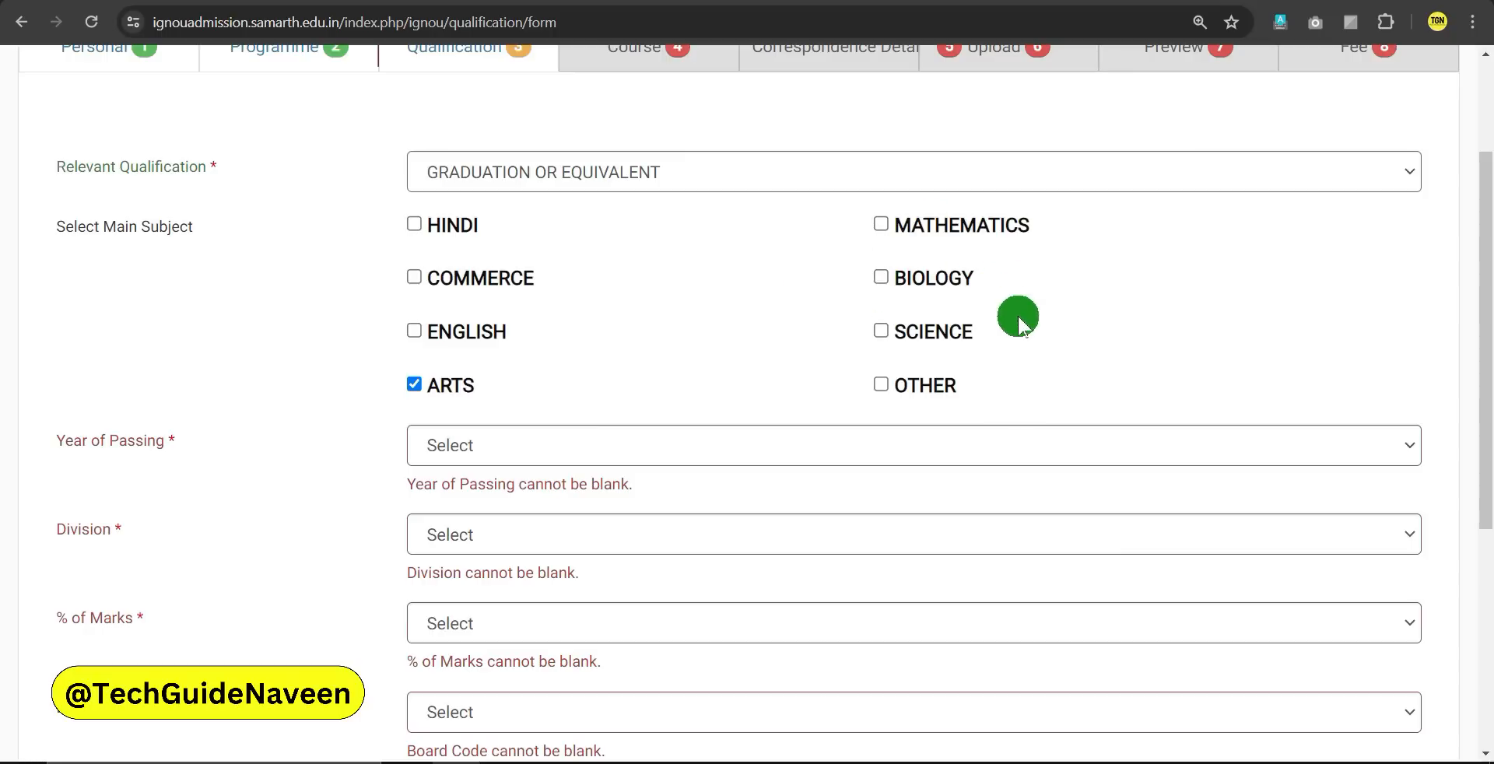
{"action": "left_click", "coordinate": [884, 383]}
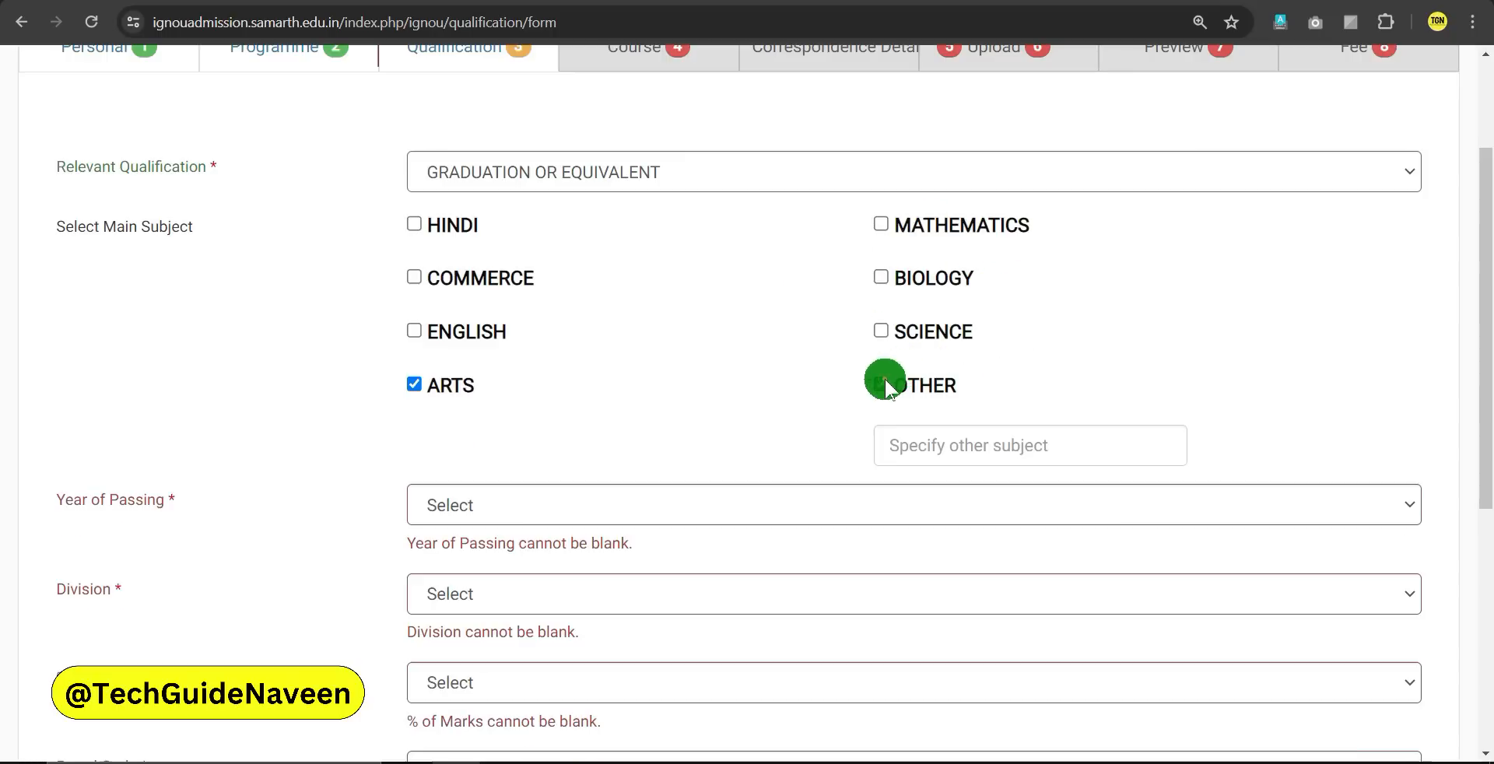
{"action": "left_click", "coordinate": [991, 440]}
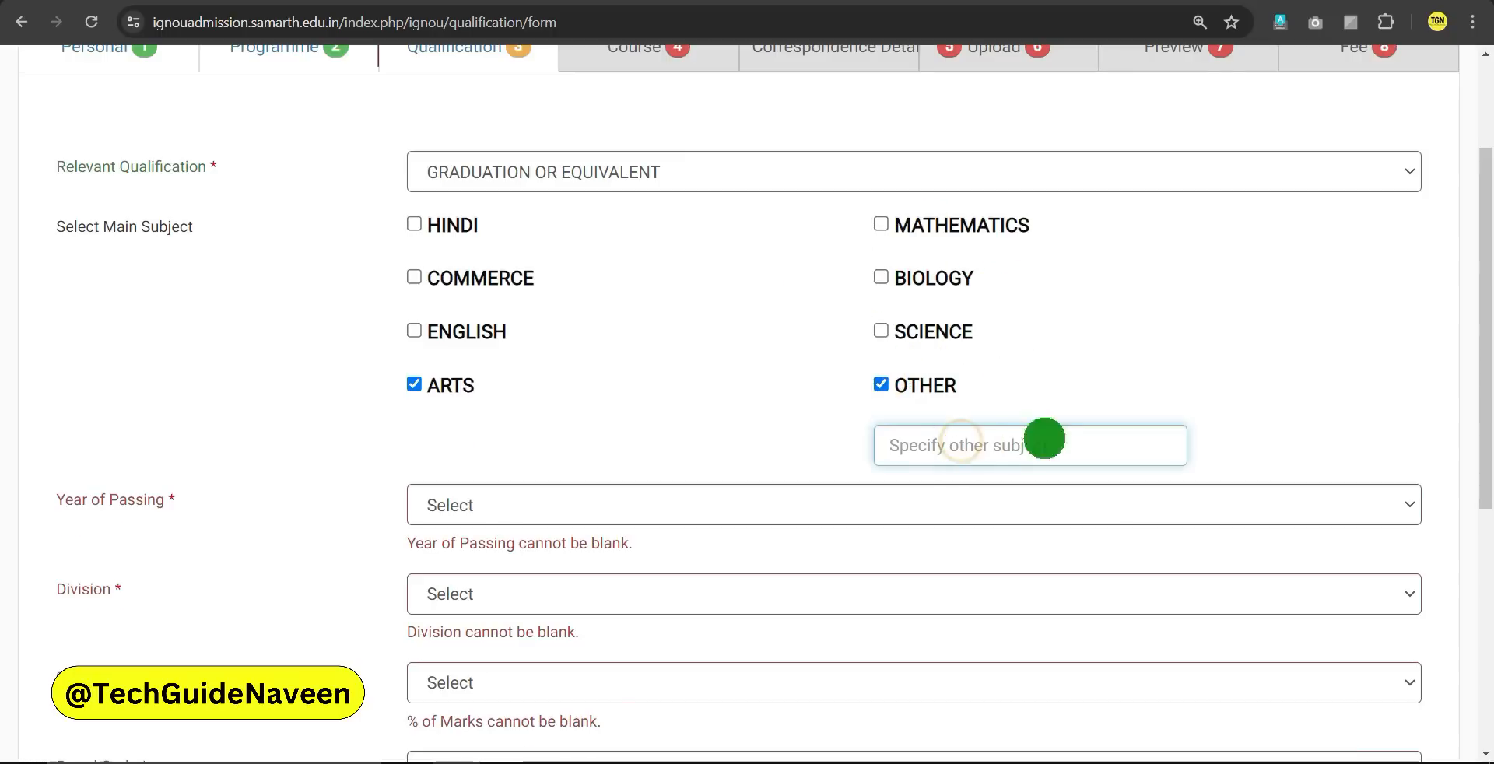
{"action": "scroll", "coordinate": [965, 428], "scroll_direction": "down", "scroll_amount": 1}
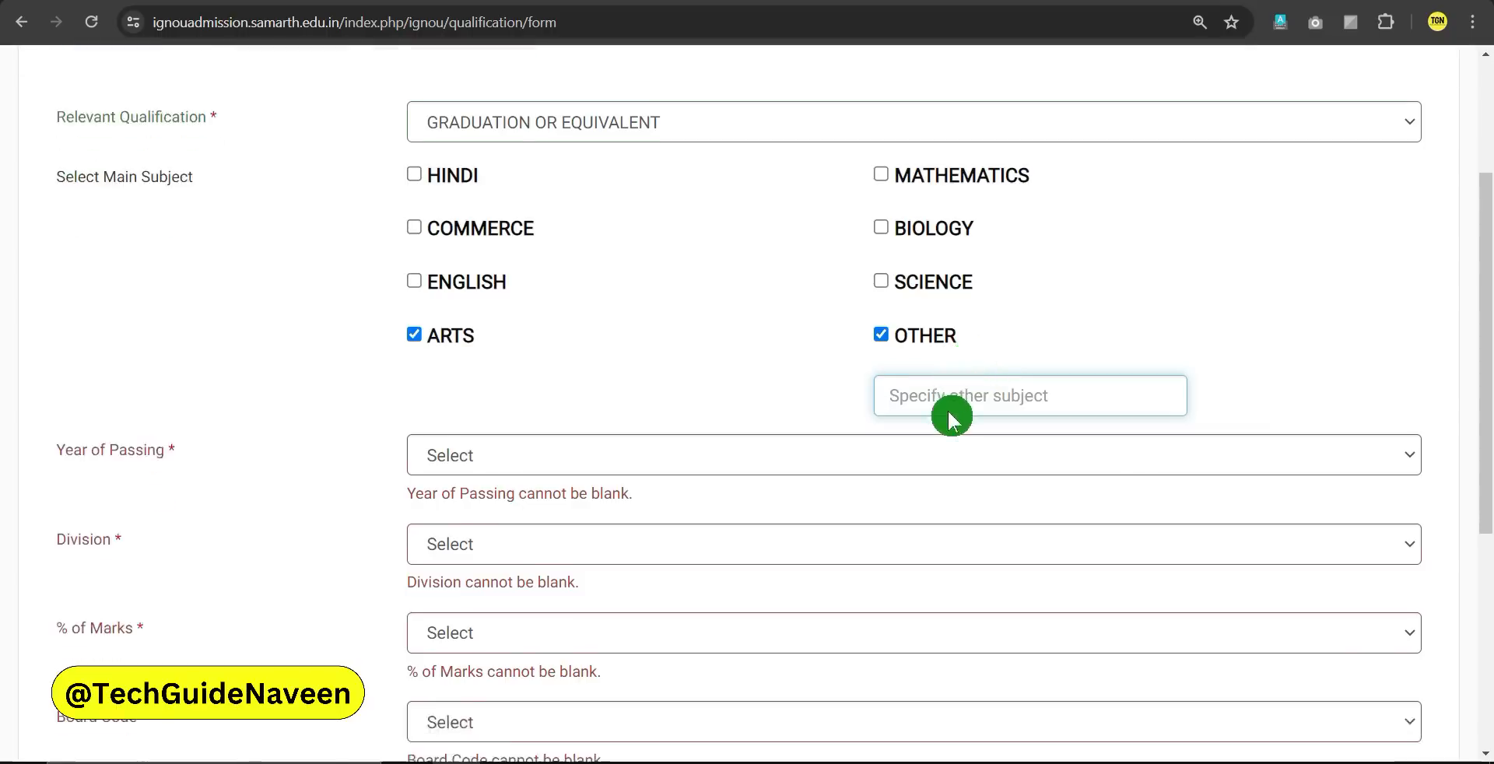
Set the year of passing to 2024 and the division to Second
{"action": "left_click", "coordinate": [493, 411]}
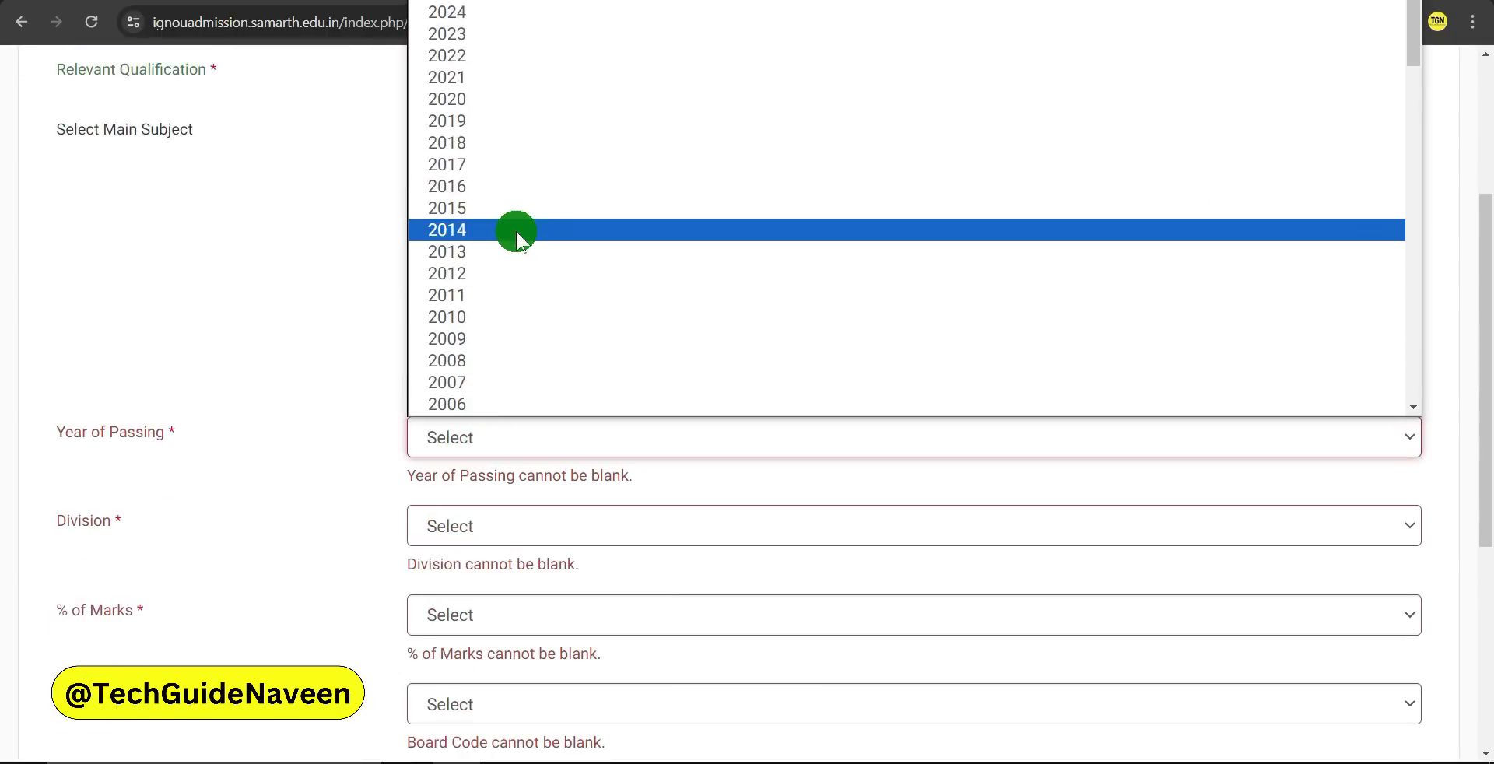
{"action": "left_click", "coordinate": [462, 18]}
{"action": "scroll", "coordinate": [483, 498], "scroll_direction": "down", "scroll_amount": 1}
{"action": "left_click", "coordinate": [459, 399]}
{"action": "left_click", "coordinate": [451, 471]}
{"action": "scroll", "coordinate": [450, 467], "scroll_direction": "down", "scroll_amount": 1}
Set marks to 55% and board code to 9999 : XXXX : NOT LISTED IN THIS LIST
{"action": "left_click", "coordinate": [477, 467]}
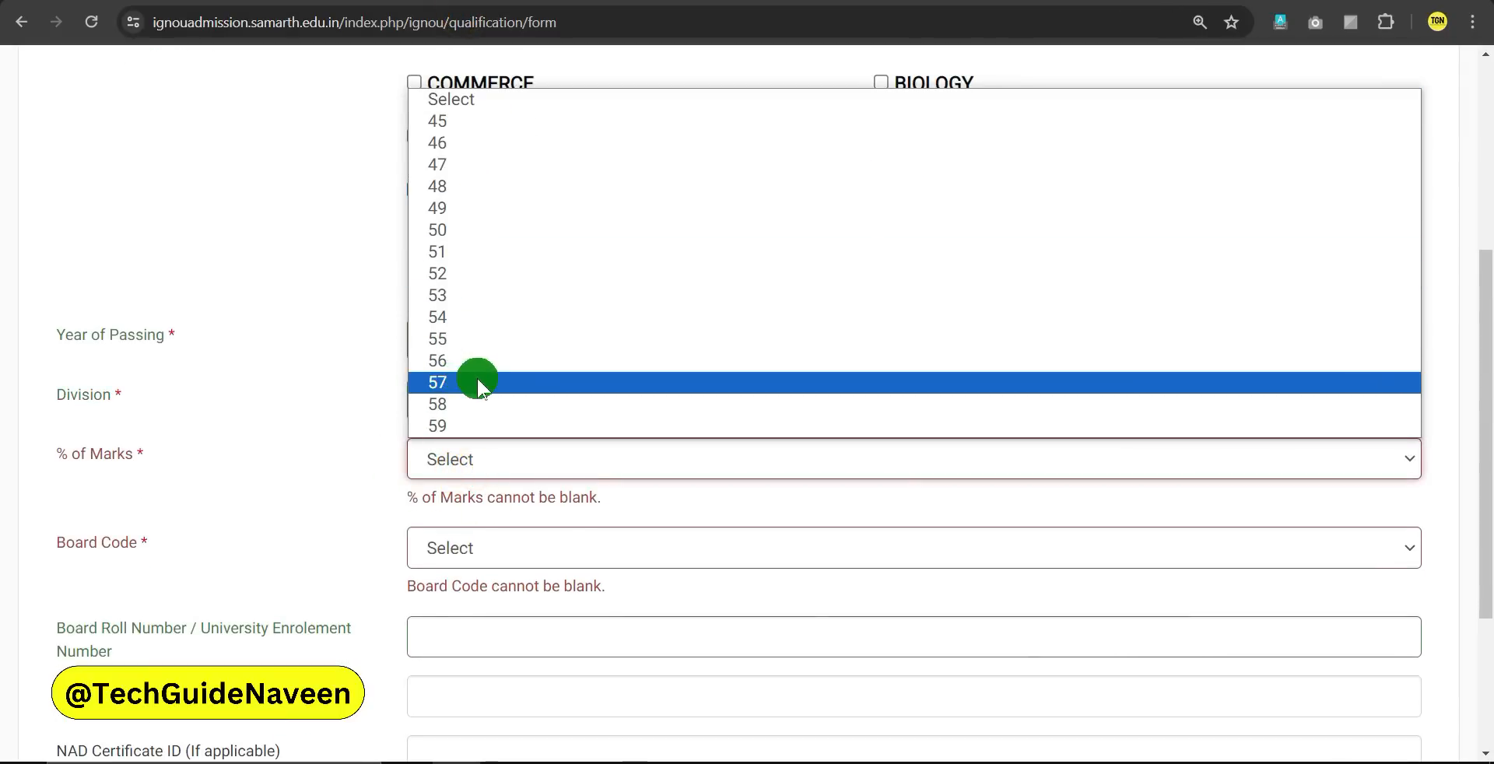
{"action": "left_click", "coordinate": [446, 340]}
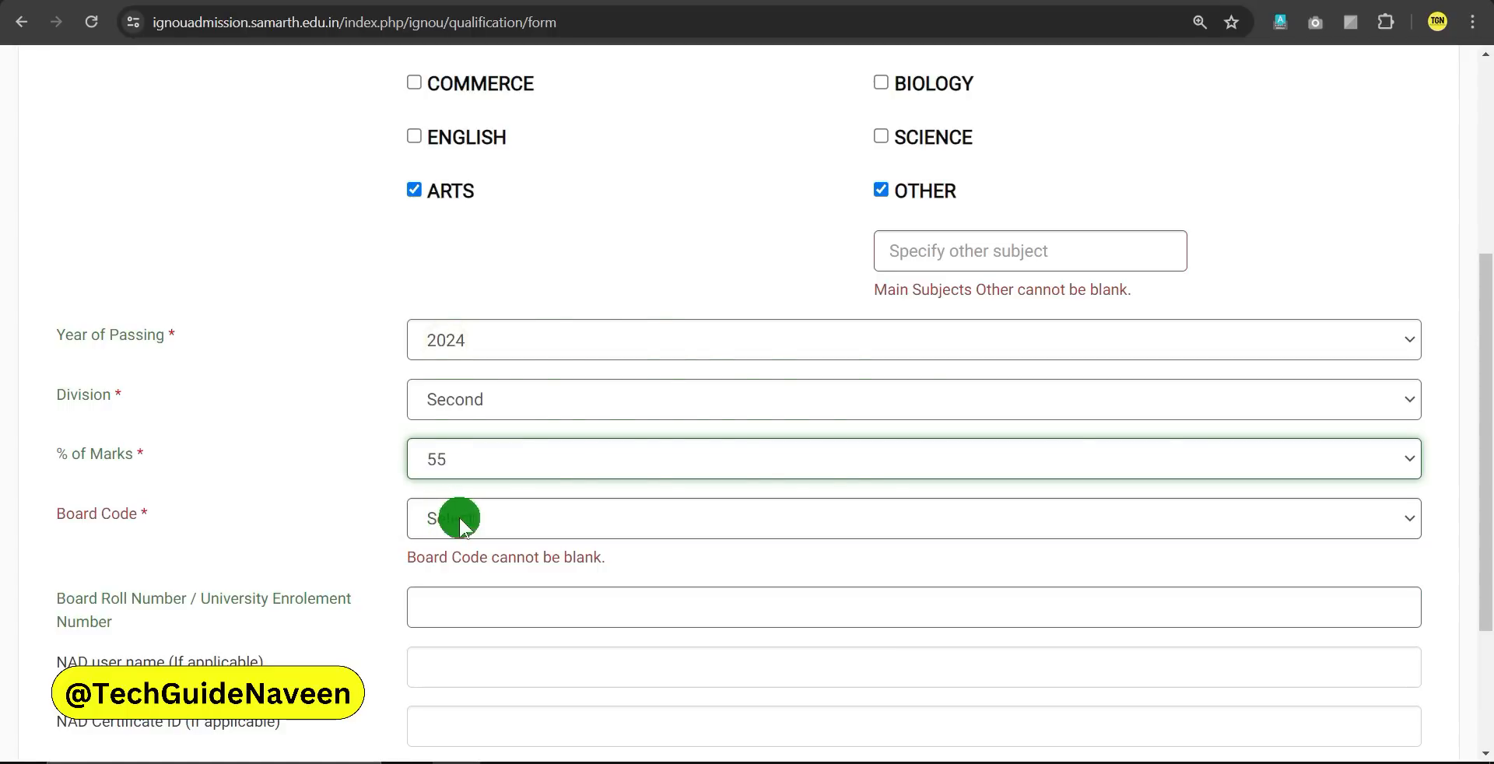
{"action": "left_click", "coordinate": [461, 523]}
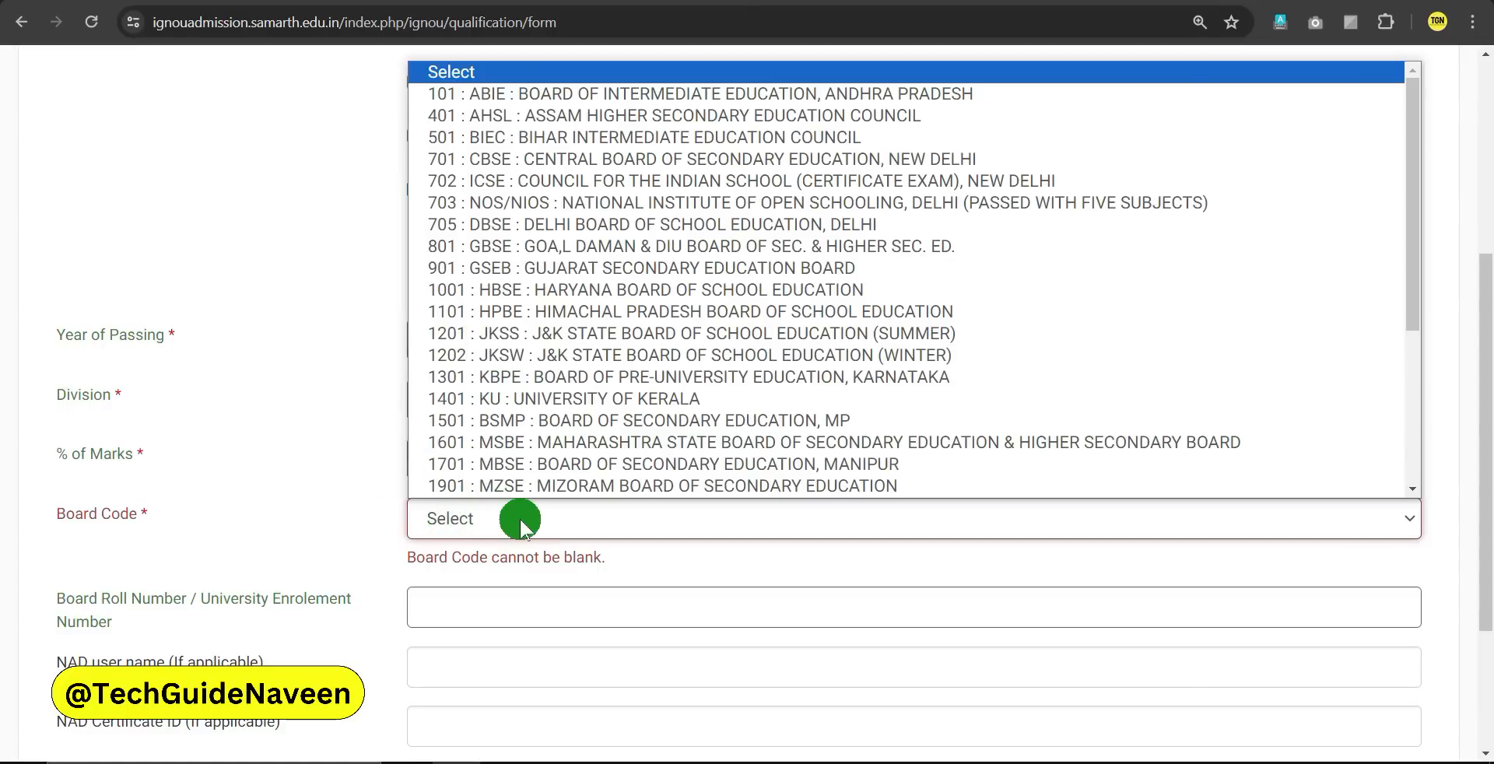
{"action": "scroll", "coordinate": [584, 294], "scroll_direction": "down", "scroll_amount": 1}
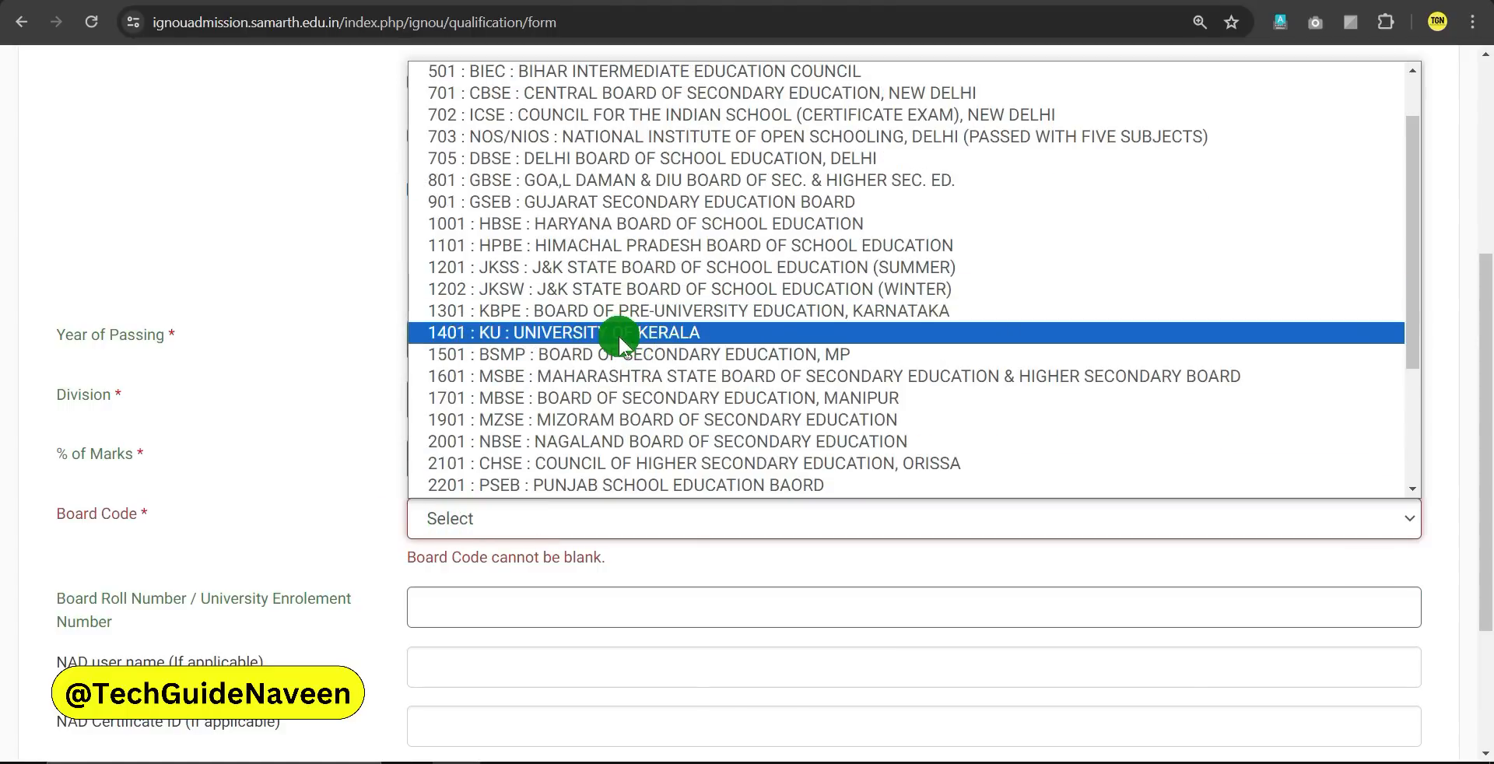
{"action": "scroll", "coordinate": [620, 338], "scroll_direction": "down", "scroll_amount": 3}
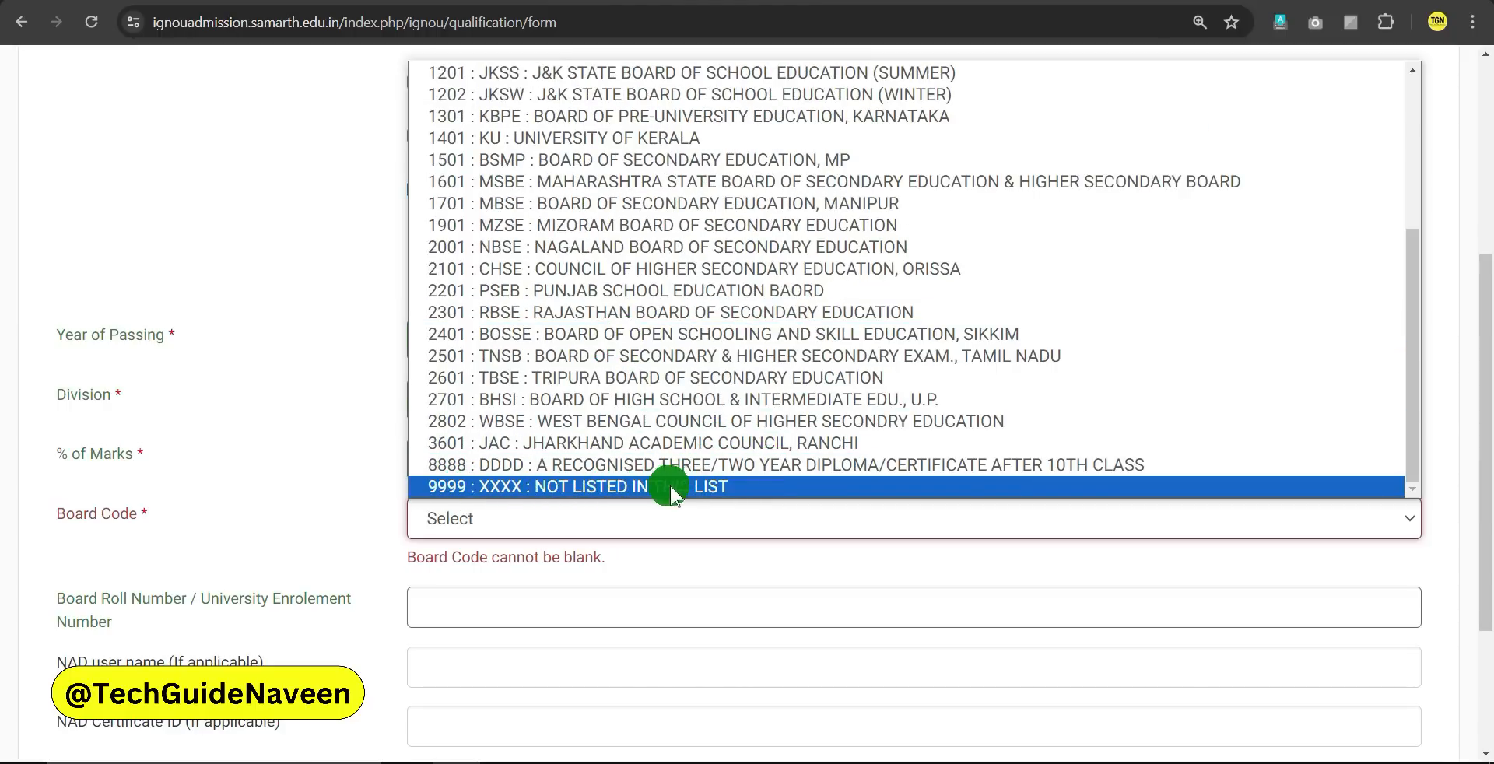
{"action": "left_click", "coordinate": [721, 488]}
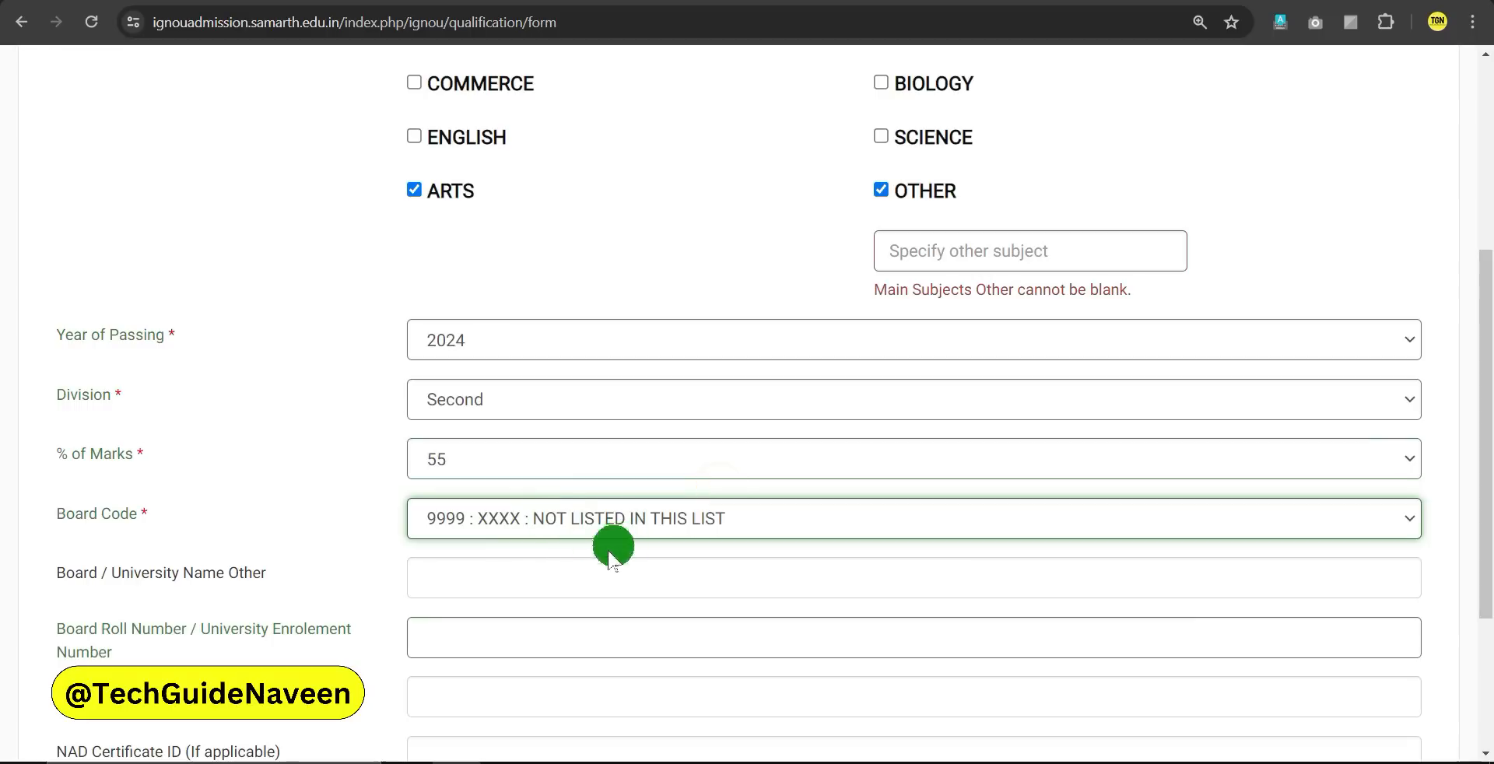
Enter IGNOU as the other board name and the board roll number, then continue to course selection
{"action": "left_click", "coordinate": [538, 575]}
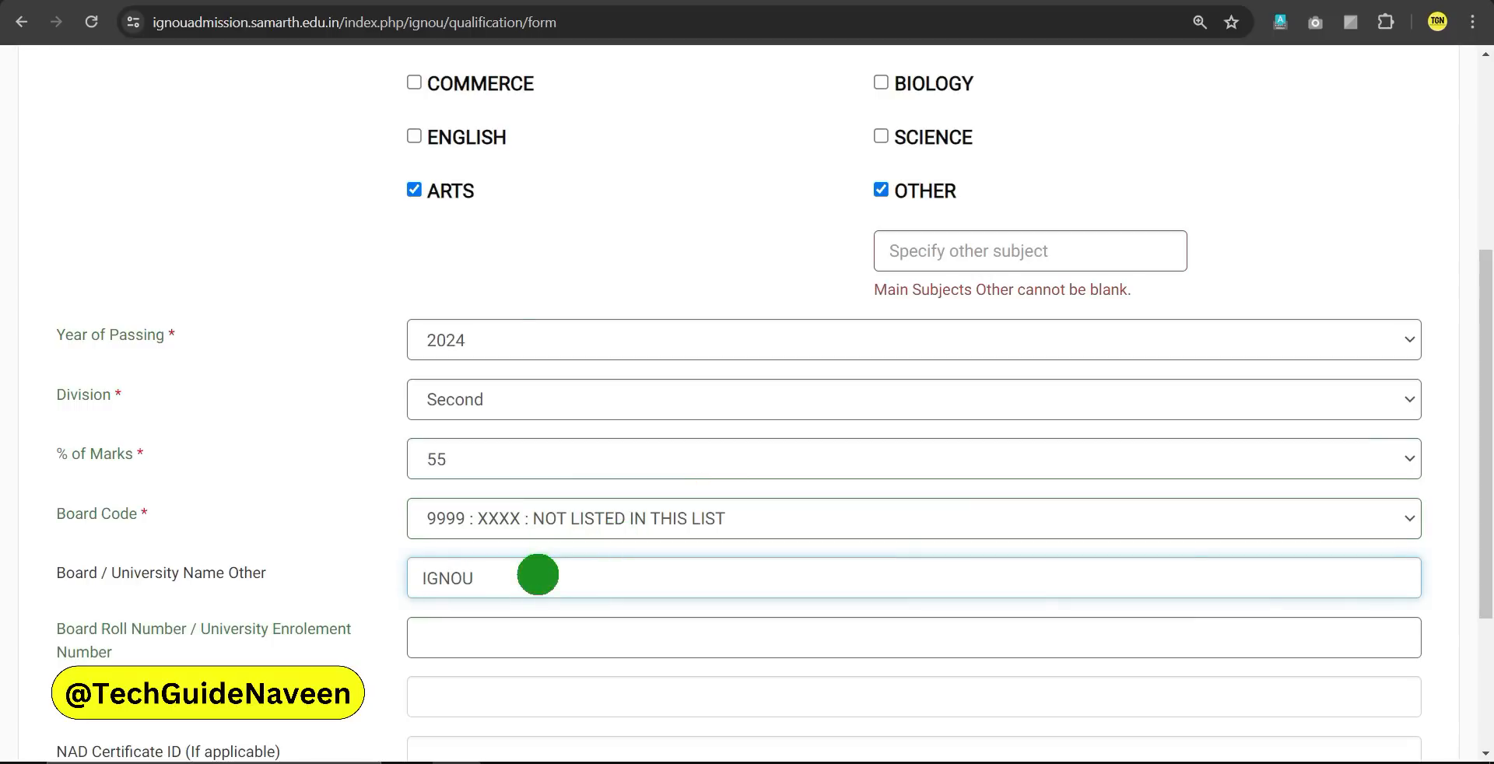
{"action": "left_click", "coordinate": [347, 574]}
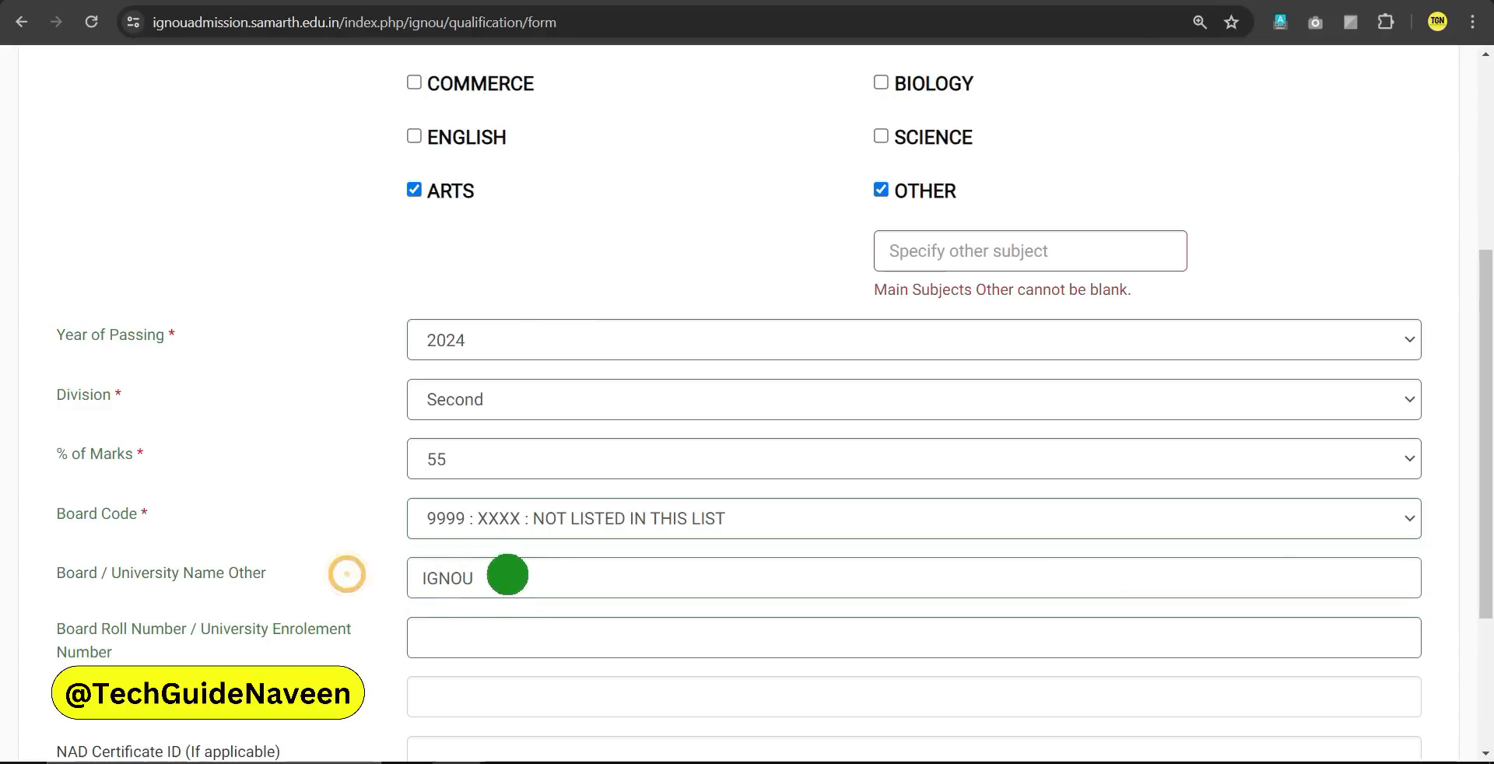
{"action": "left_click", "coordinate": [483, 622]}
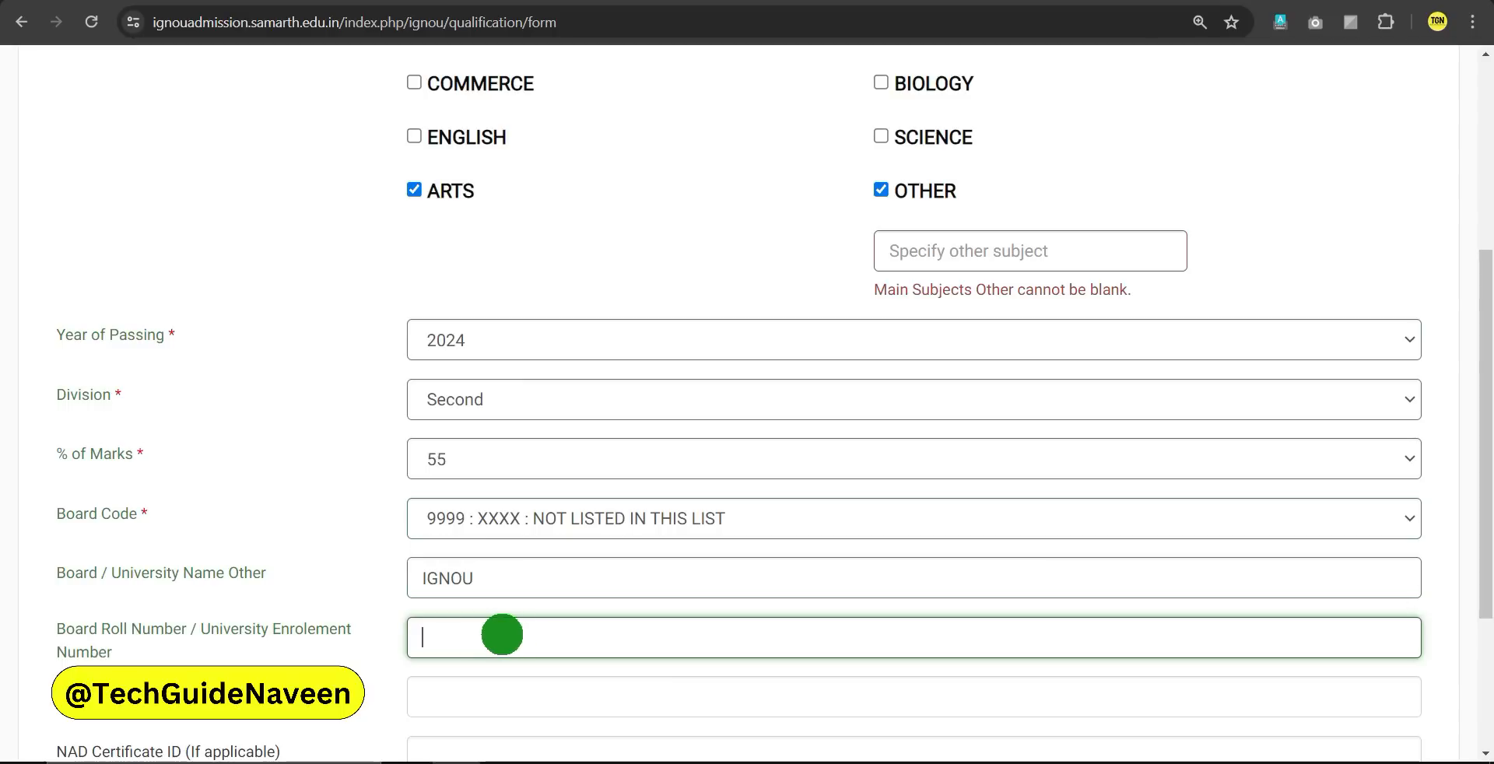
{"action": "scroll", "coordinate": [524, 631], "scroll_direction": "down", "scroll_amount": 1}
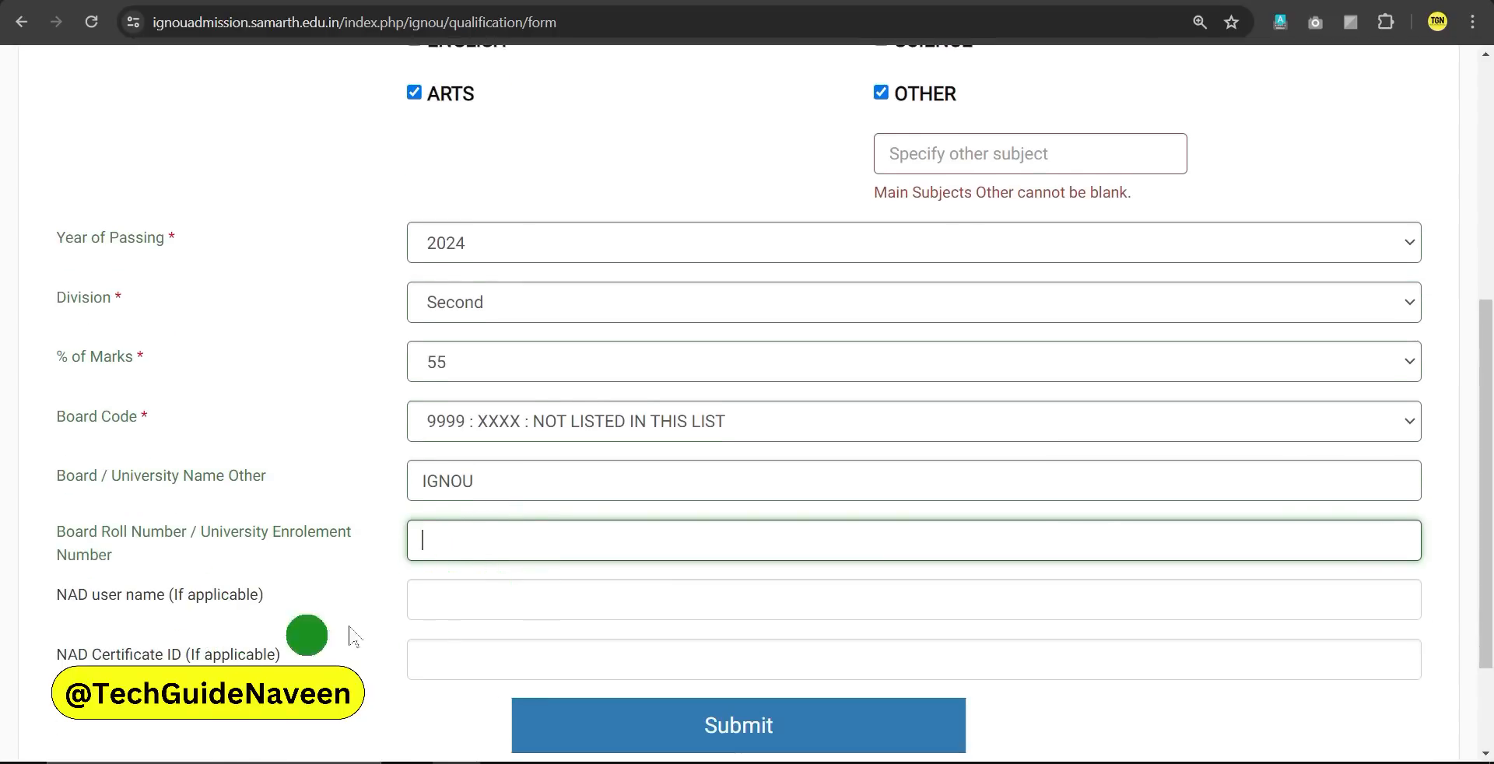
{"action": "scroll", "coordinate": [734, 635], "scroll_direction": "down", "scroll_amount": 1}
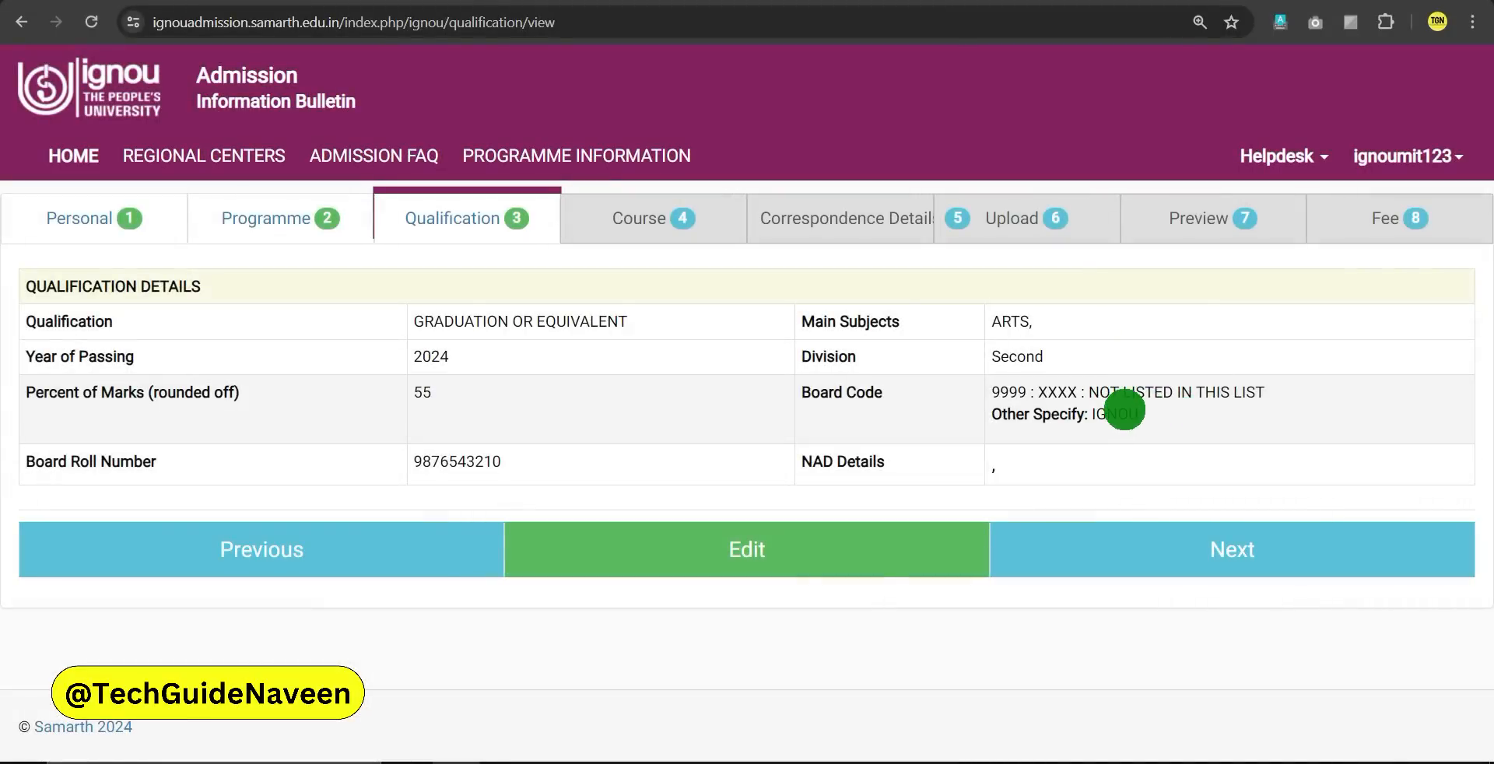
{"action": "left_click", "coordinate": [1173, 554]}
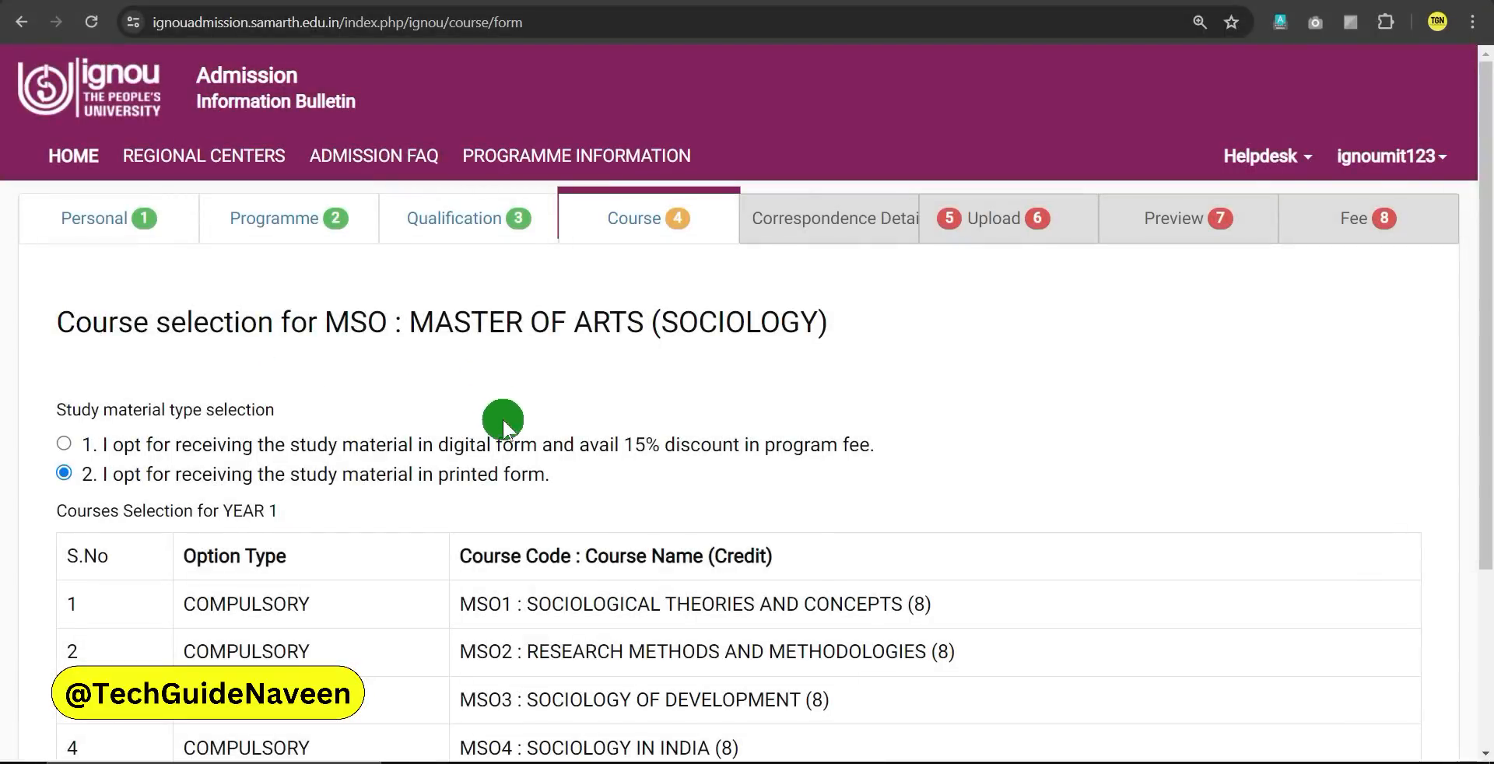
{"action": "scroll", "coordinate": [503, 421], "scroll_direction": "down", "scroll_amount": 1}
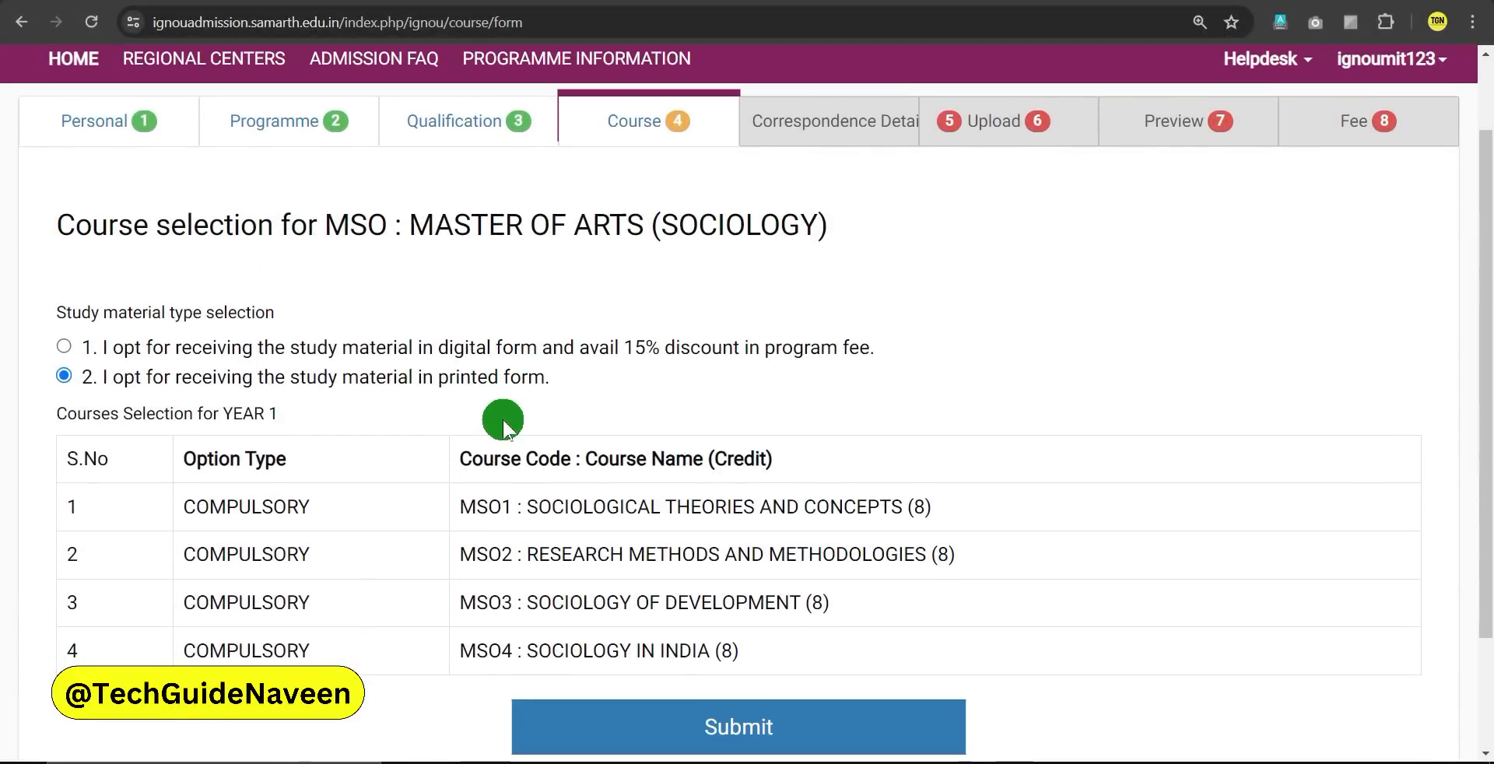
{"action": "left_click", "coordinate": [63, 345]}
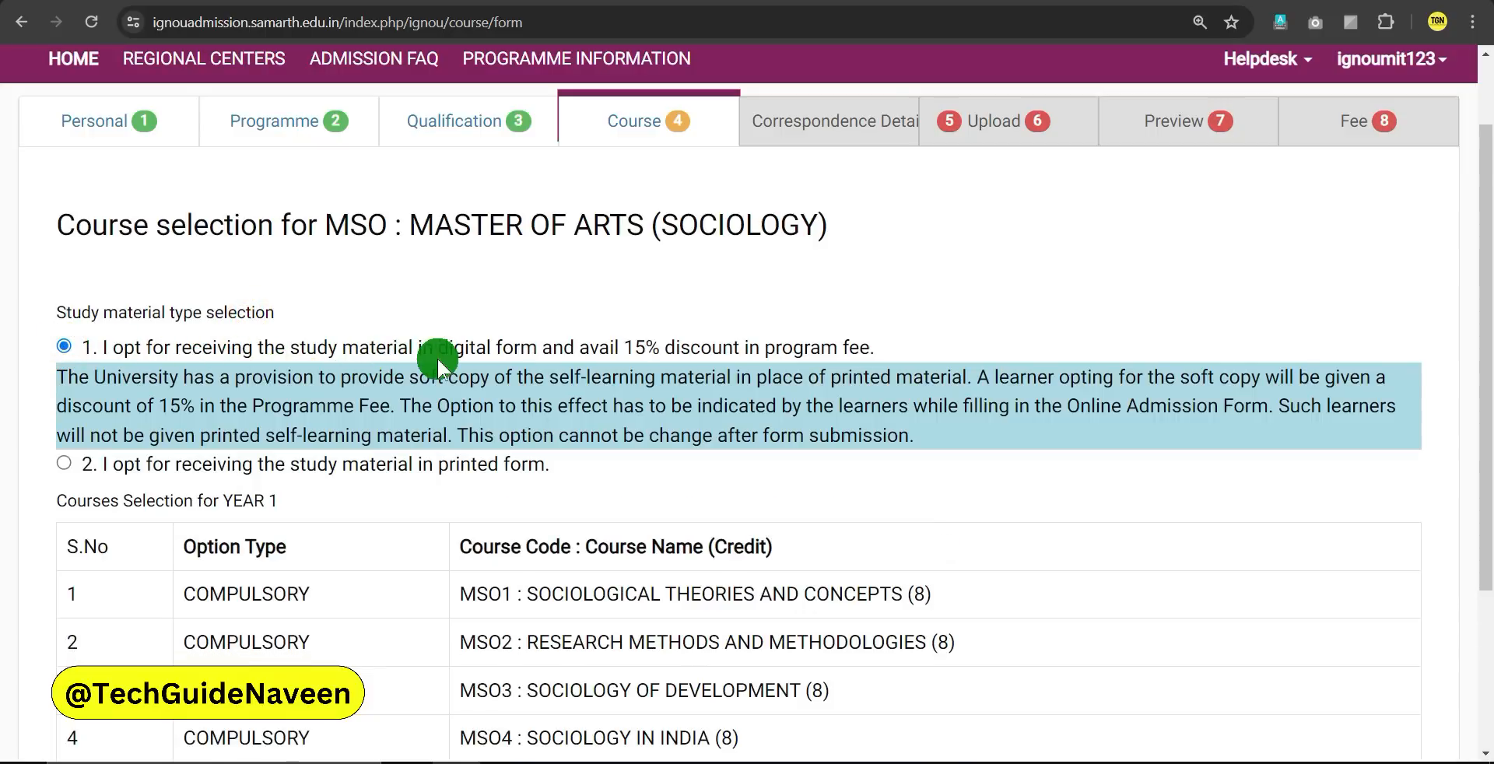
{"action": "left_click_drag", "start_coordinate": [350, 348], "coordinate": [524, 348]}
{"action": "left_click", "coordinate": [589, 351]}
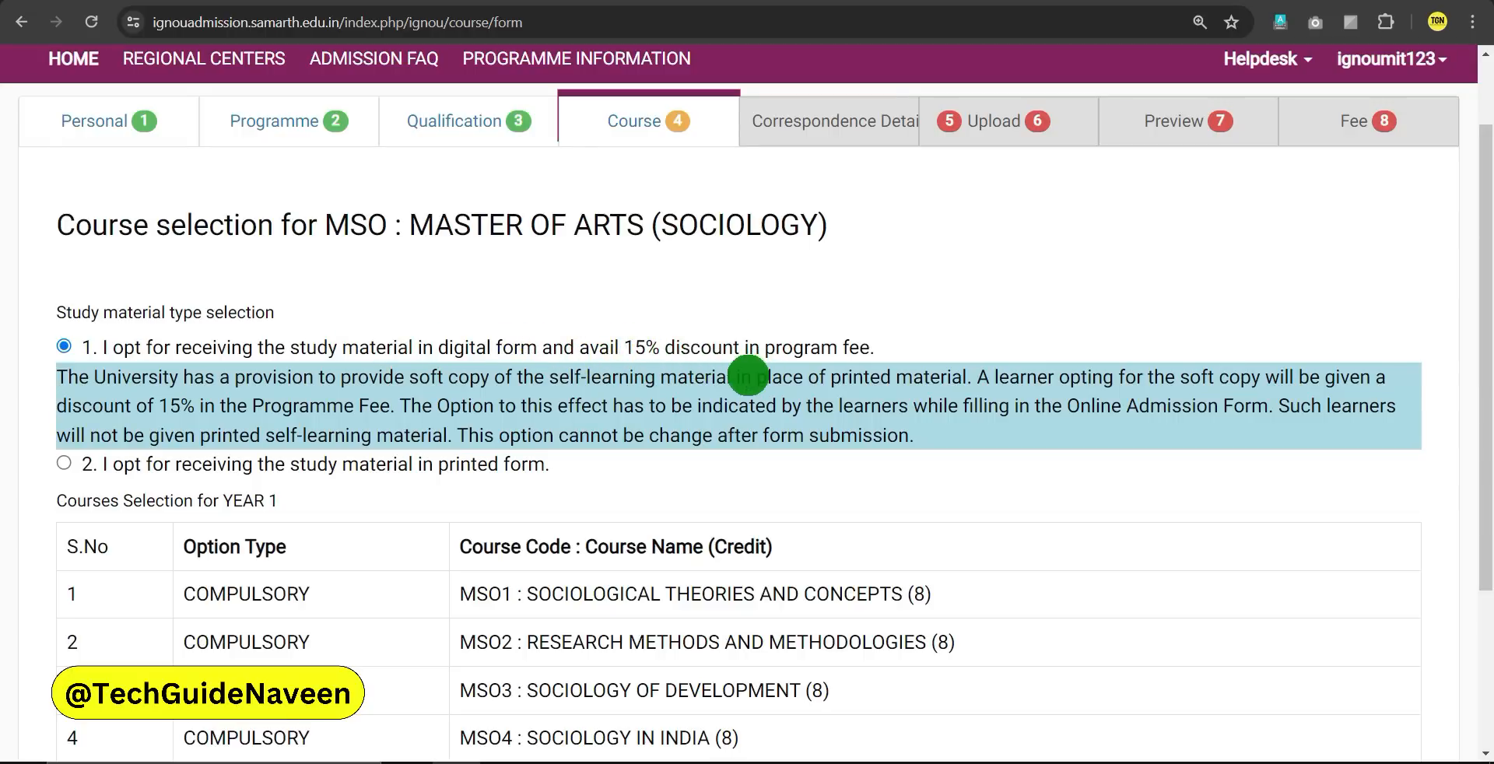
{"action": "left_click_drag", "start_coordinate": [622, 347], "coordinate": [856, 347]}
{"action": "left_click", "coordinate": [853, 355]}
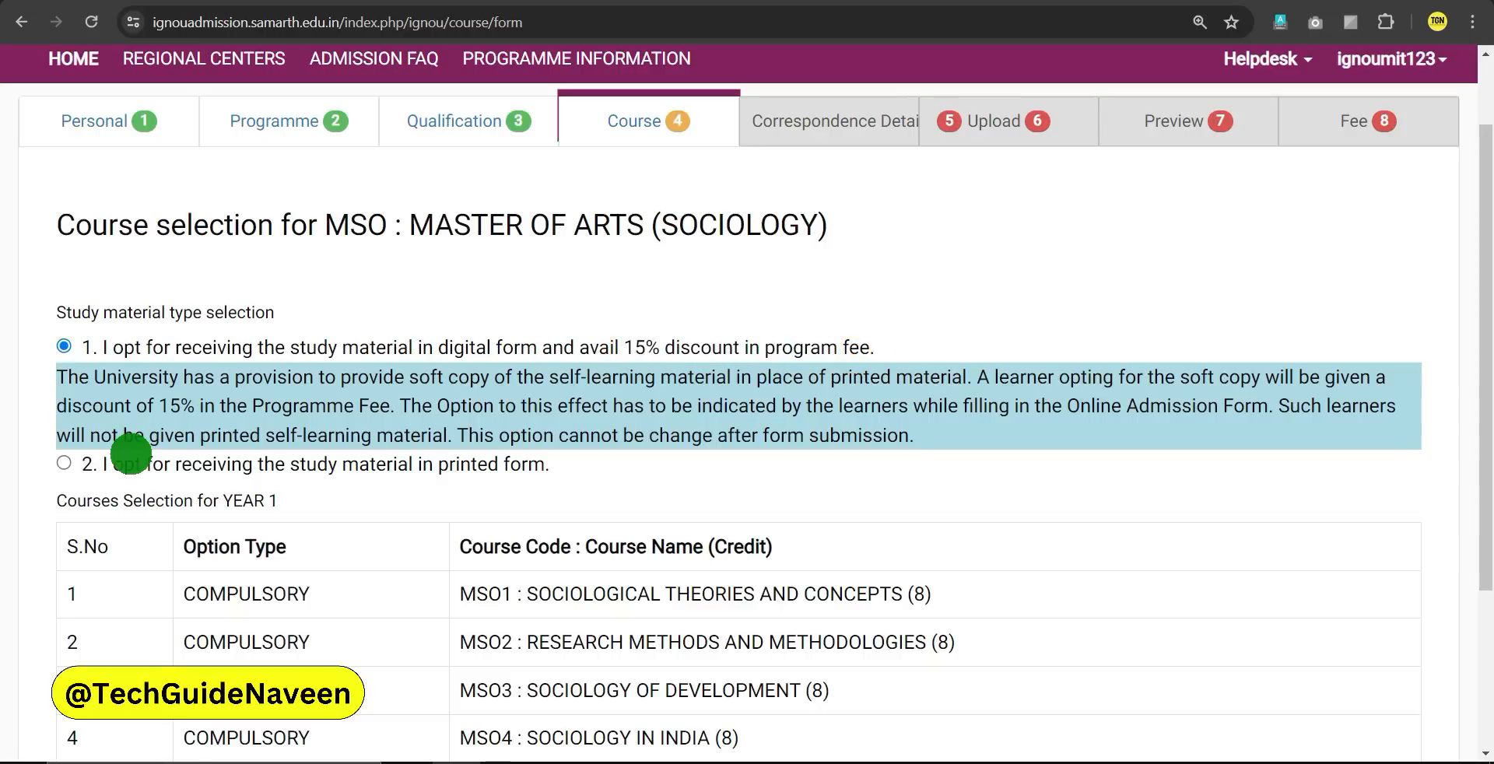
{"action": "left_click", "coordinate": [64, 465]}
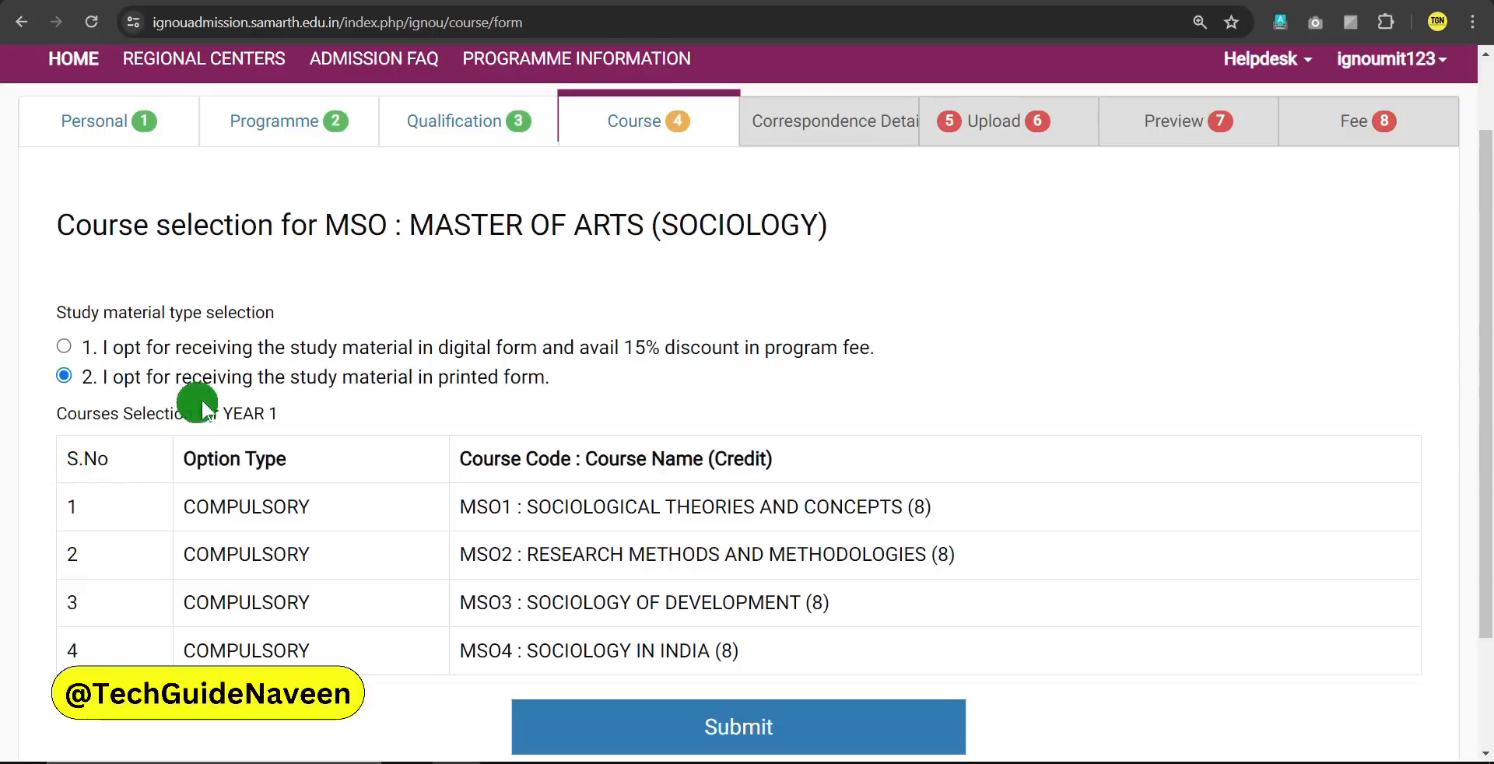
{"action": "left_click_drag", "start_coordinate": [293, 376], "coordinate": [553, 375]}
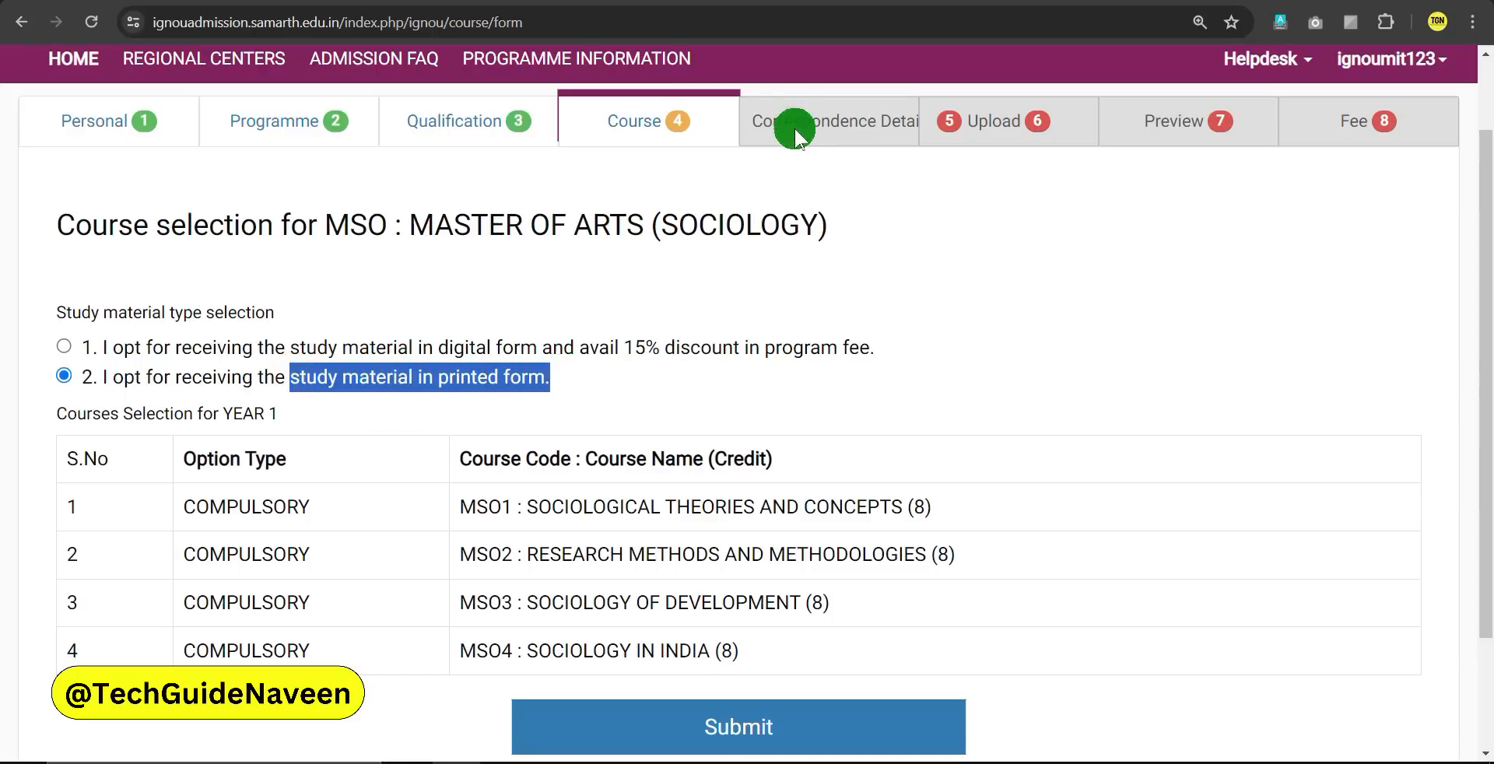
{"action": "left_click", "coordinate": [414, 377]}
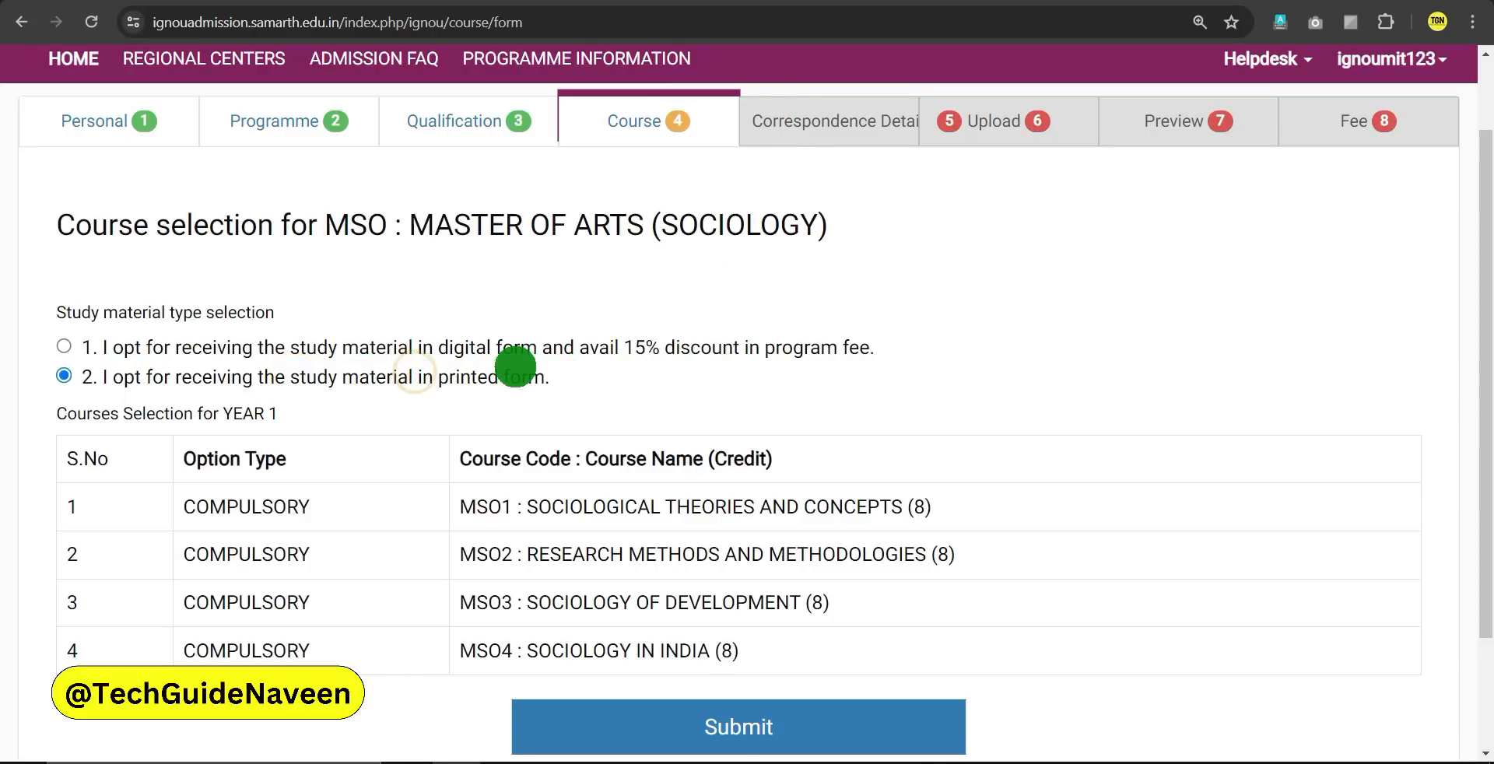
{"action": "scroll", "coordinate": [524, 483], "scroll_direction": "down", "scroll_amount": 2}
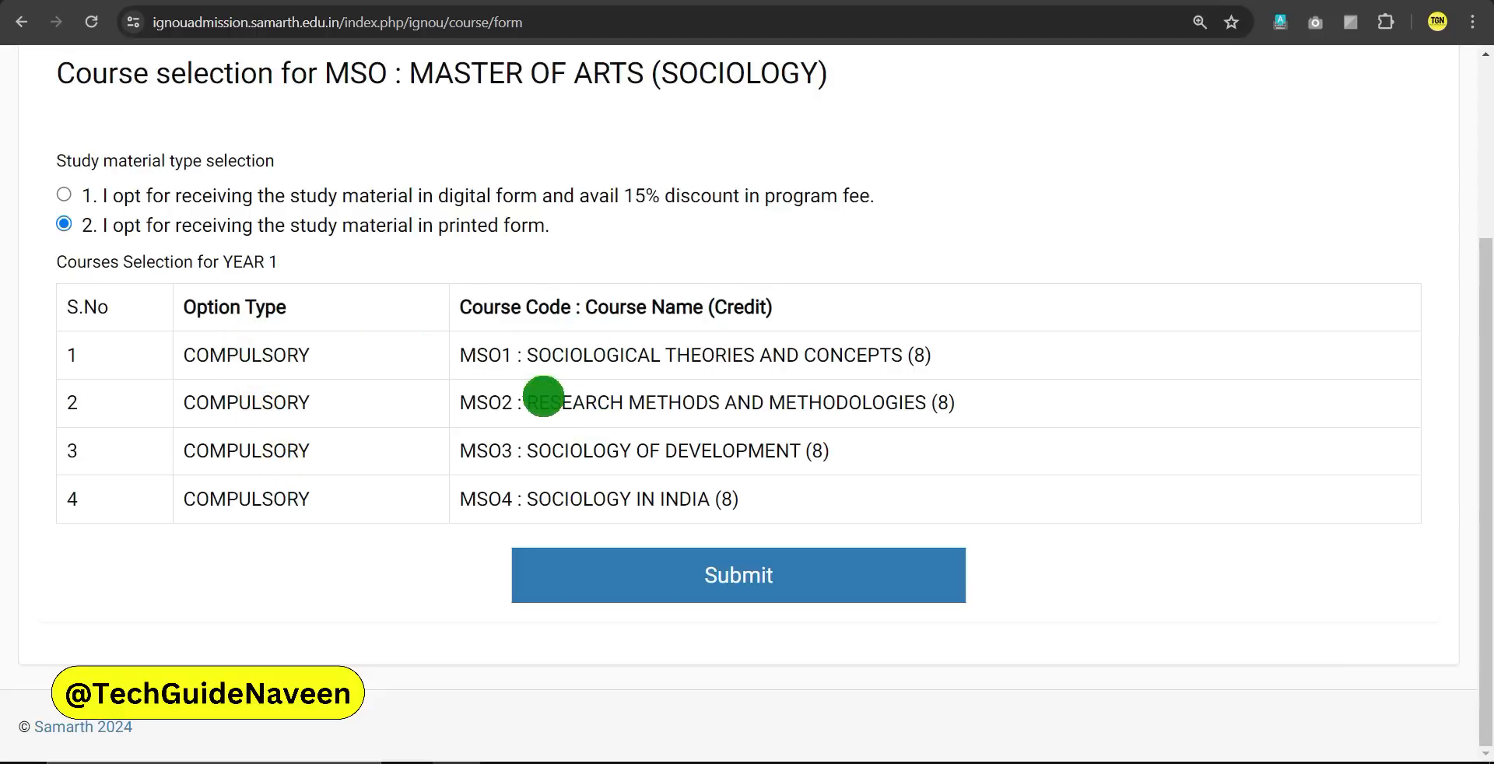
{"action": "scroll", "coordinate": [543, 397], "scroll_direction": "up", "scroll_amount": 1}
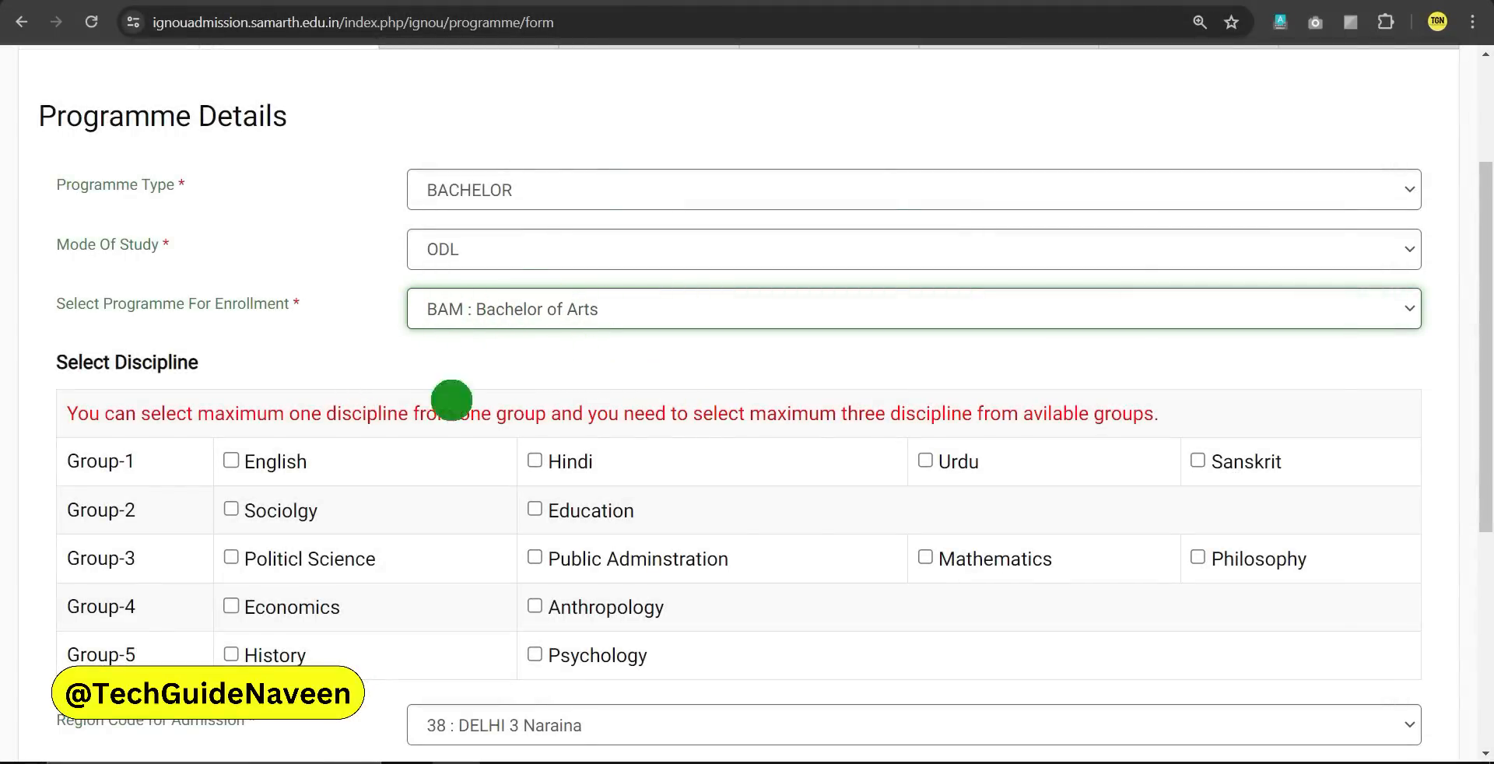
Tick Hindi, Political Science and History as BAM disciplines and submit the programme
{"action": "scroll", "coordinate": [335, 399], "scroll_direction": "down", "scroll_amount": 1}
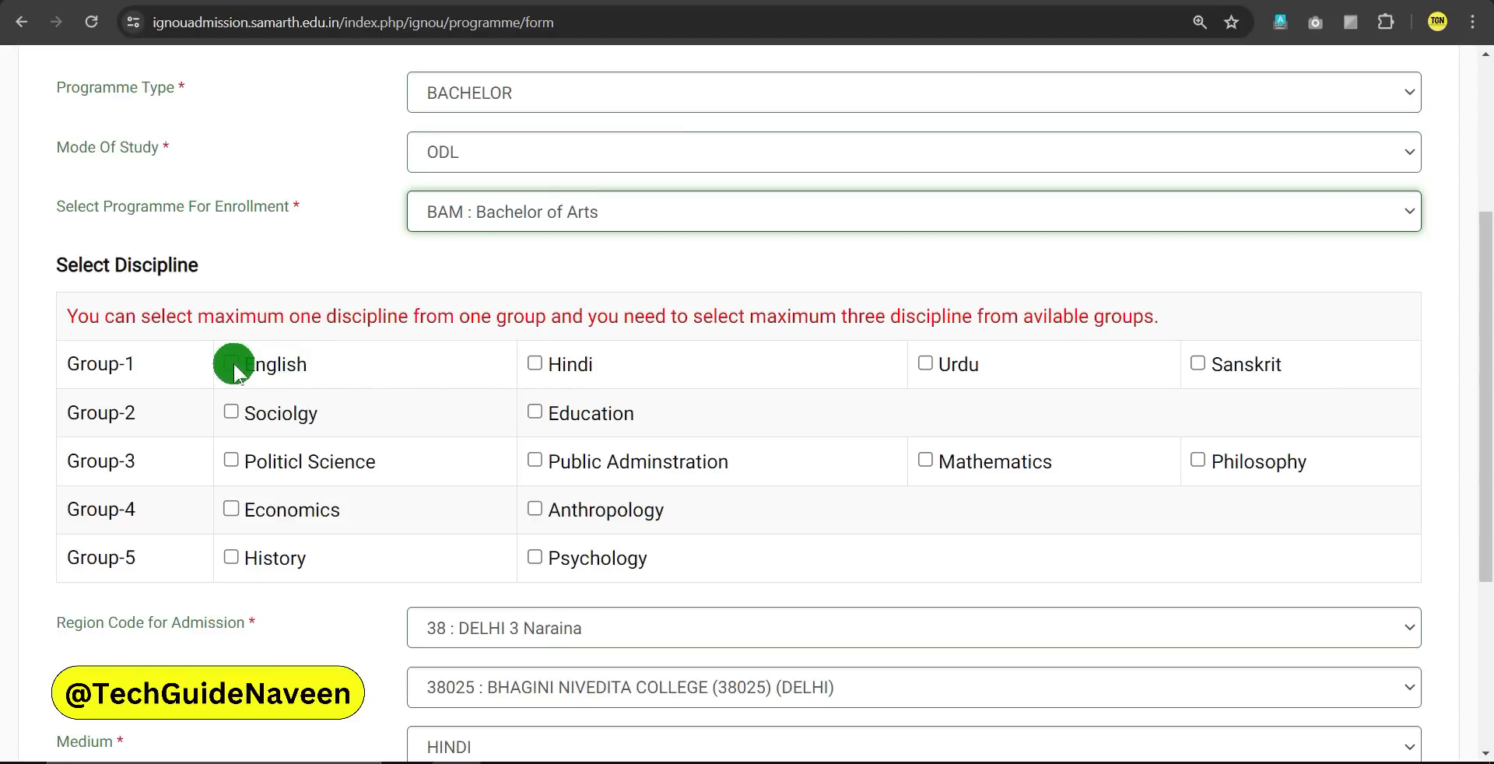
{"action": "left_click", "coordinate": [535, 362]}
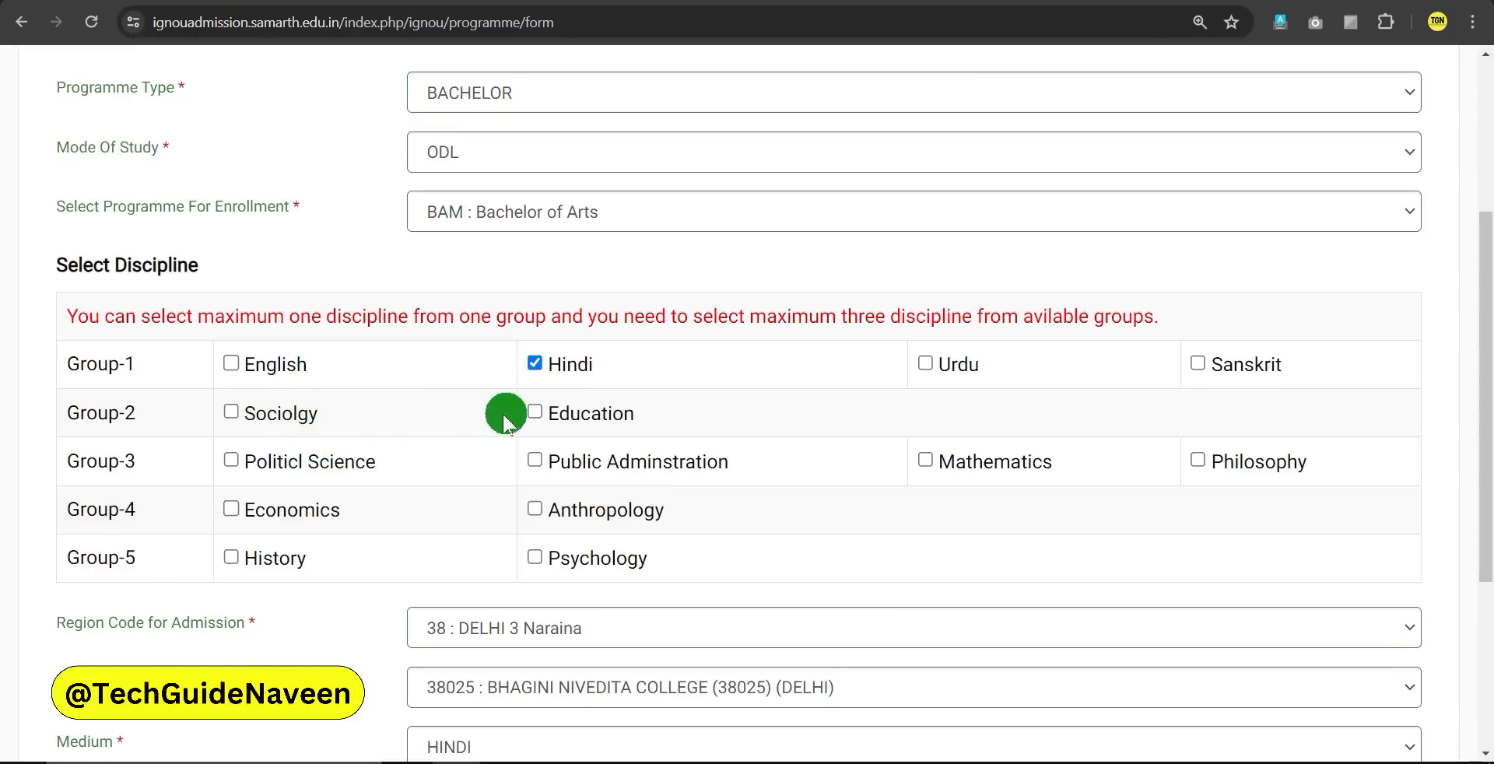
{"action": "left_click", "coordinate": [232, 460]}
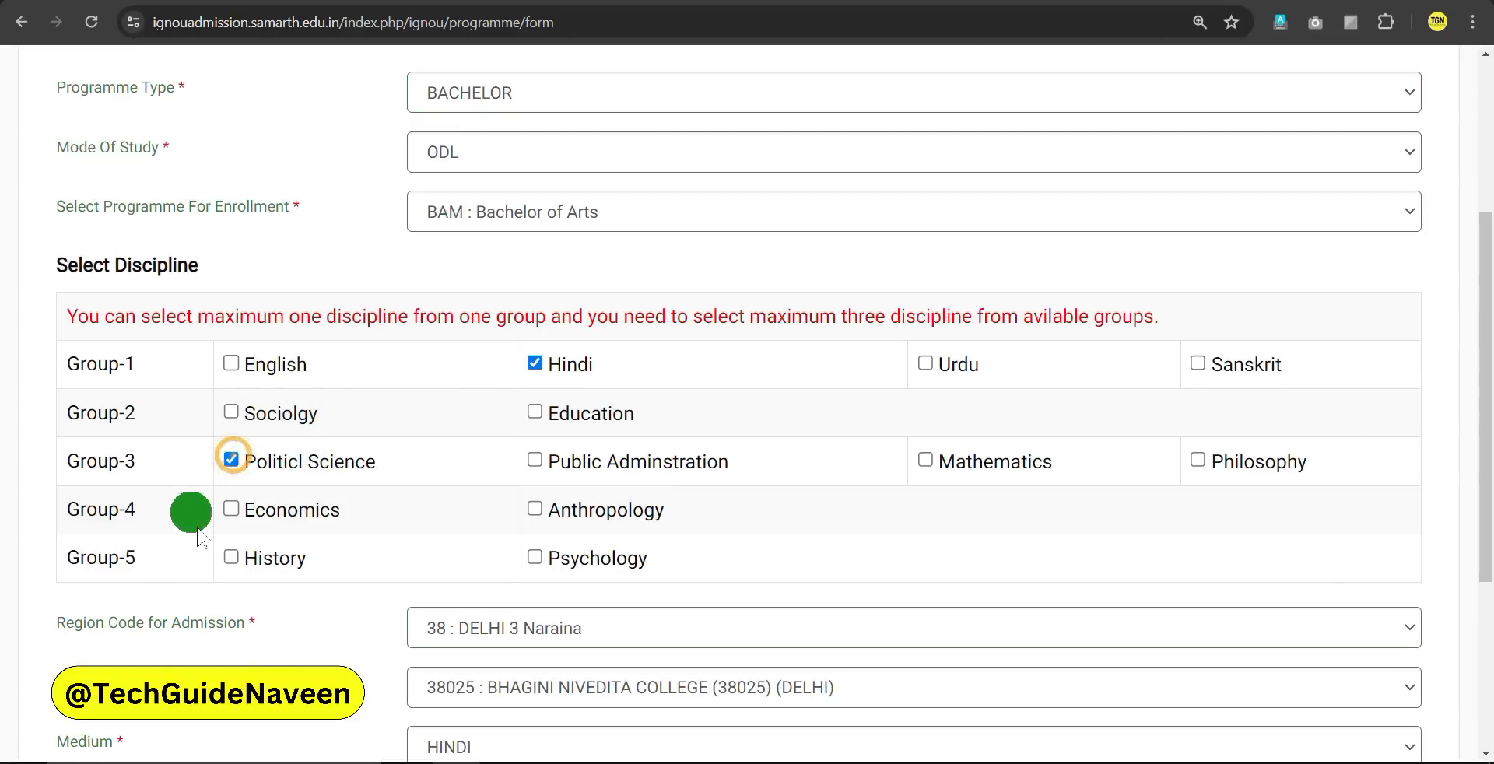
{"action": "left_click", "coordinate": [232, 557]}
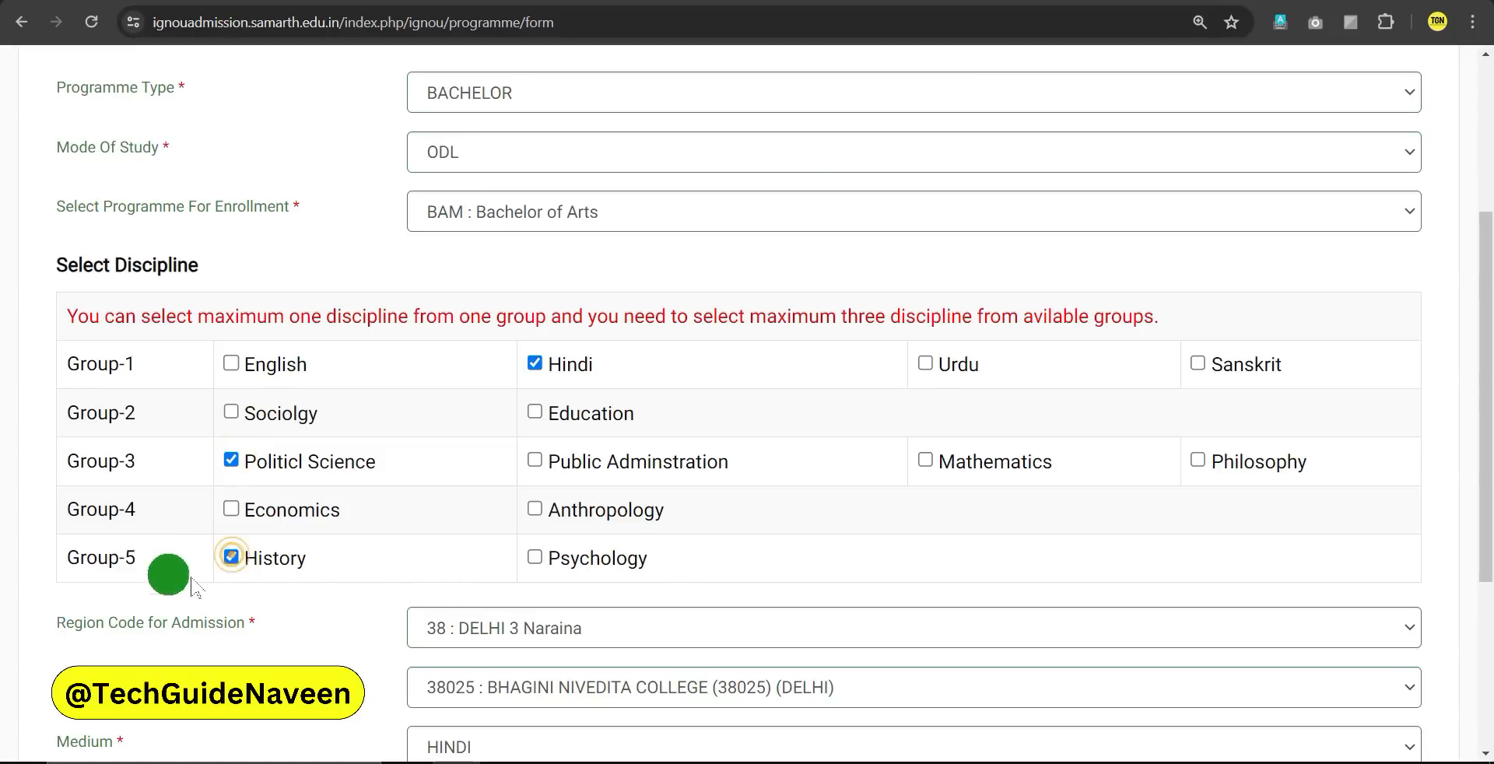
{"action": "scroll", "coordinate": [576, 457], "scroll_direction": "down", "scroll_amount": 4}
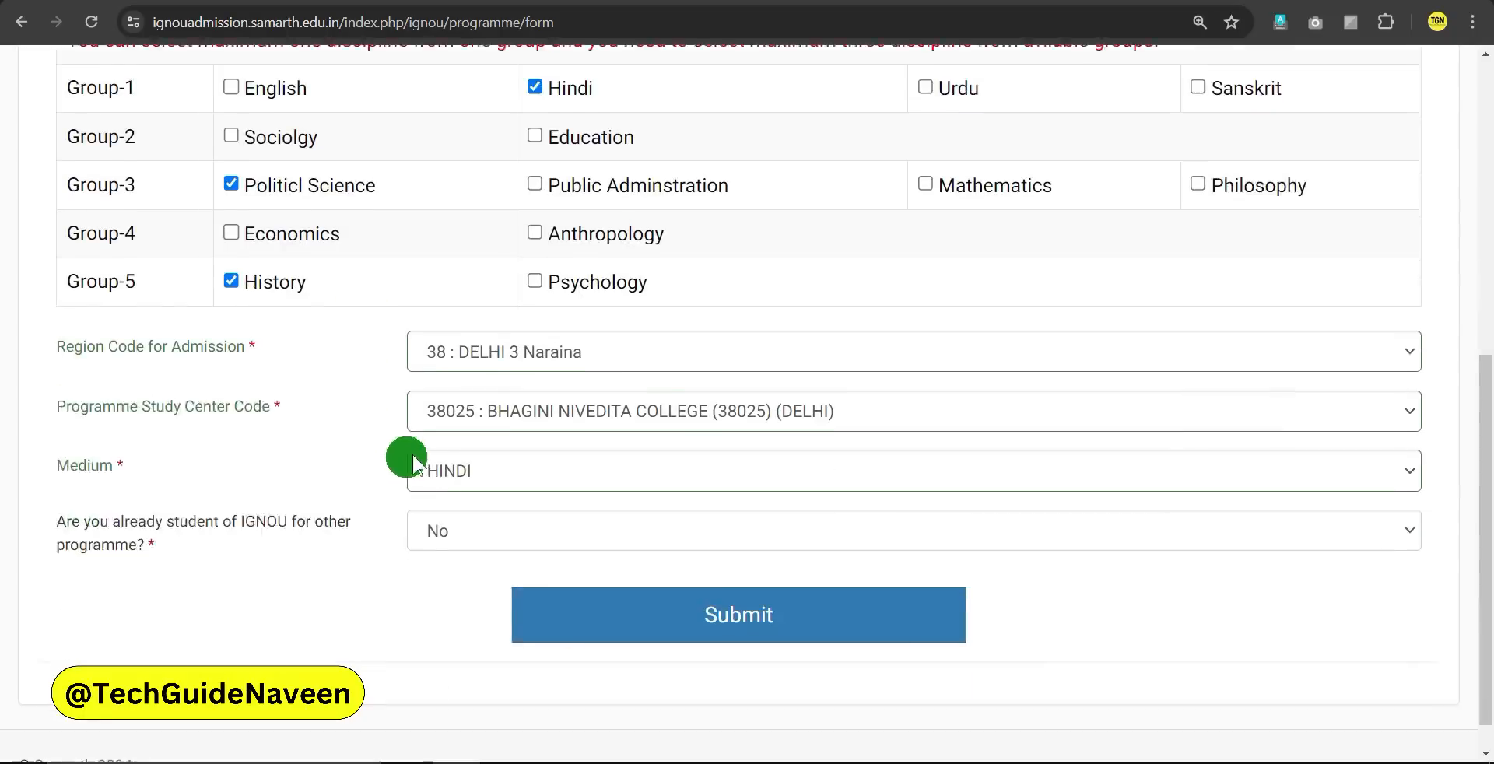
{"action": "left_click", "coordinate": [768, 589]}
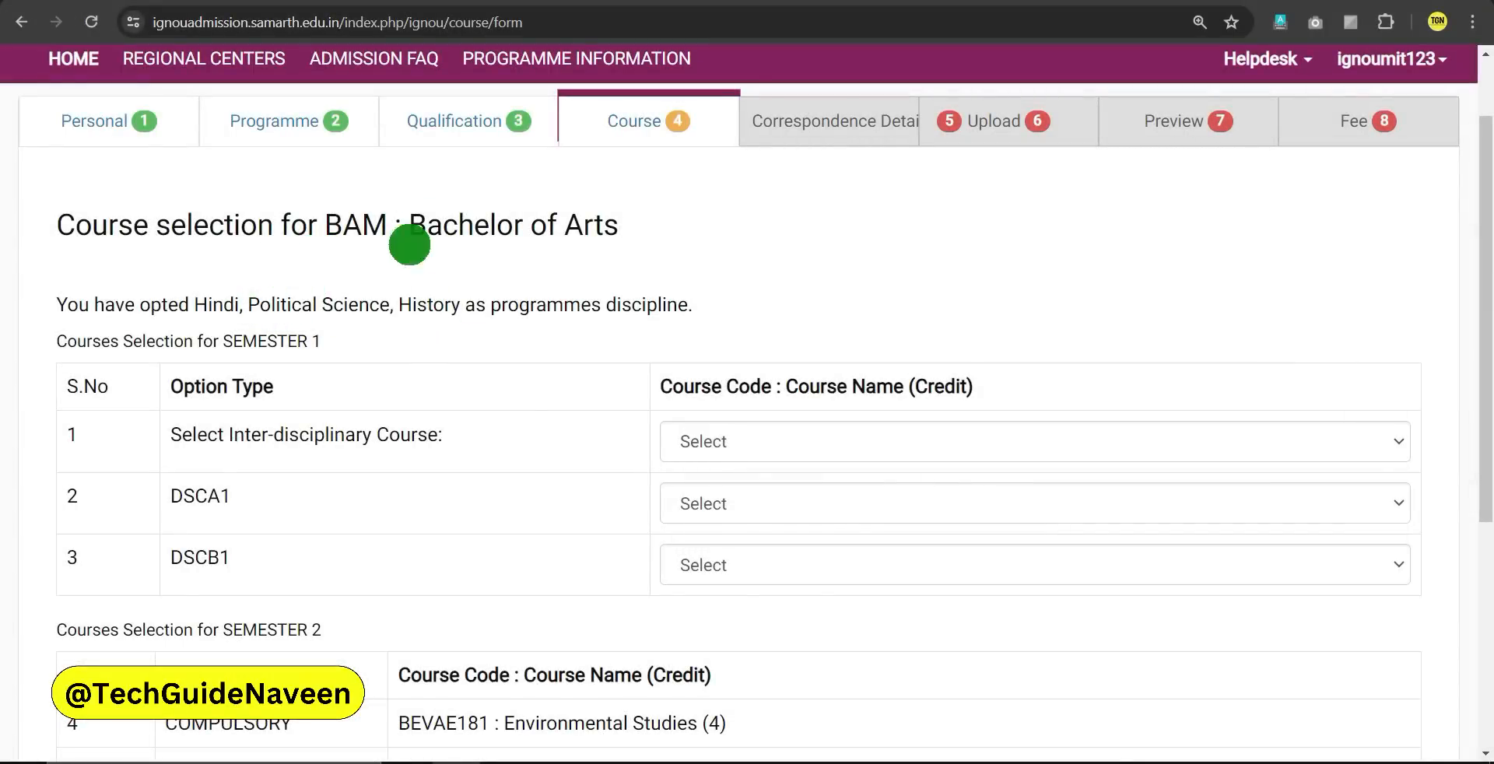
Choose BSKG178 as the inter-disciplinary course, BHDC131 for DSCA1 and BPSC101 for DSCB1
{"action": "left_click_drag", "start_coordinate": [330, 222], "coordinate": [606, 235]}
{"action": "left_click", "coordinate": [607, 235]}
{"action": "scroll", "coordinate": [636, 296], "scroll_direction": "down", "scroll_amount": 1}
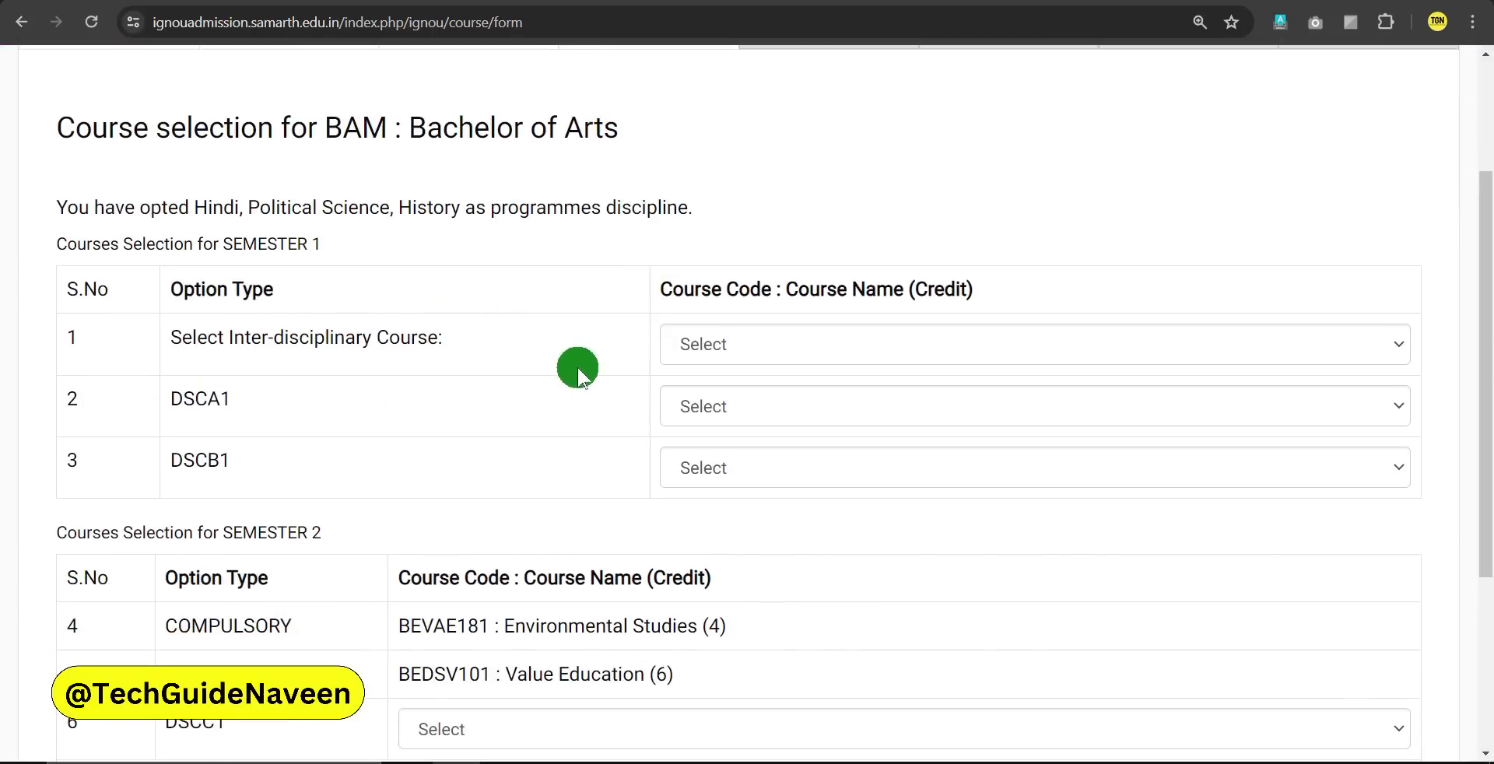
{"action": "left_click", "coordinate": [738, 345]}
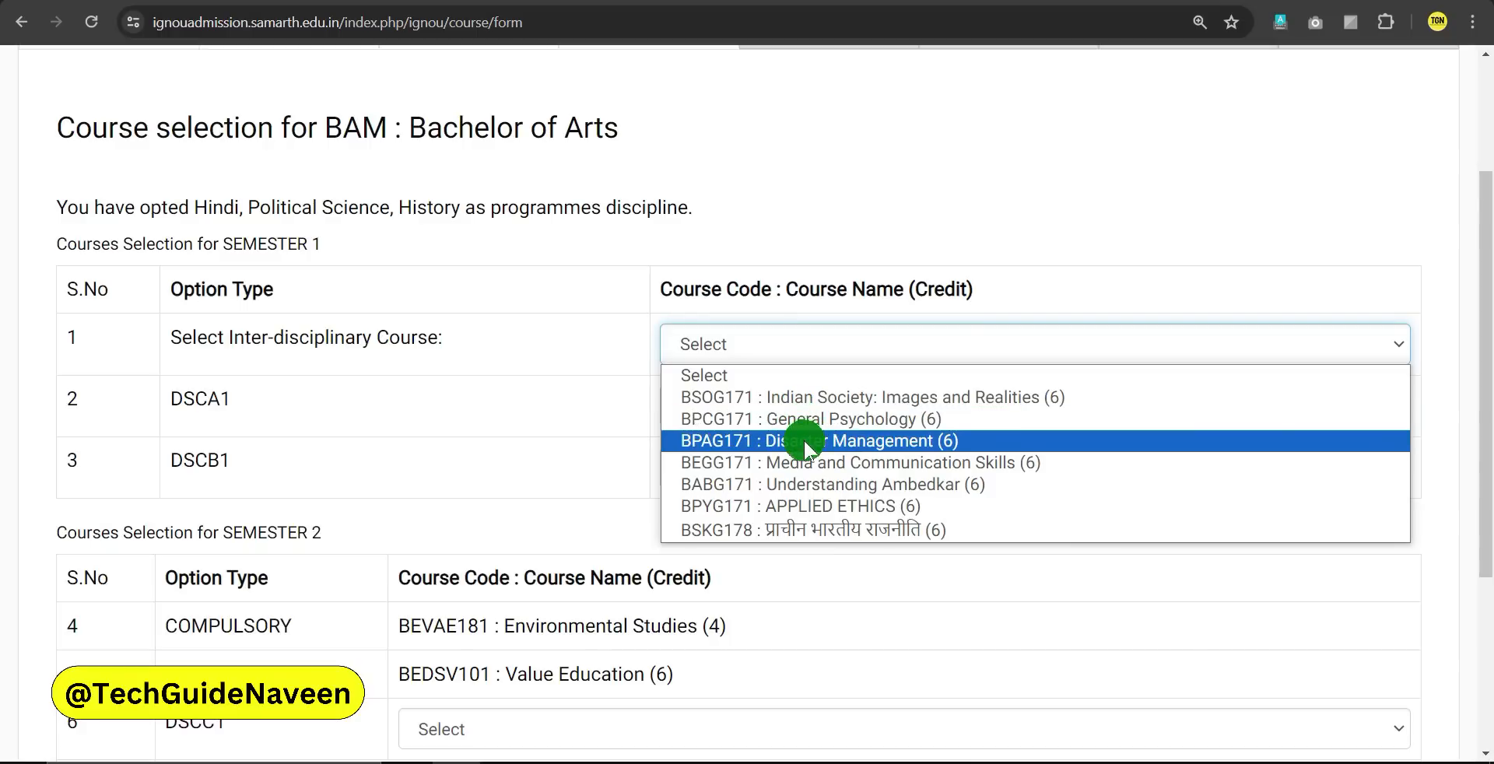
{"action": "left_click", "coordinate": [879, 526]}
{"action": "left_click", "coordinate": [769, 408]}
{"action": "left_click", "coordinate": [747, 457]}
{"action": "left_click", "coordinate": [736, 454]}
{"action": "left_click", "coordinate": [786, 523]}
Choose BHIC131 for DSCC1 and BHDC132 for DSCA2, then save the courses and continue
{"action": "scroll", "coordinate": [567, 443], "scroll_direction": "down", "scroll_amount": 4}
{"action": "left_click", "coordinate": [568, 440]}
{"action": "left_click", "coordinate": [493, 448]}
{"action": "left_click", "coordinate": [510, 490]}
{"action": "left_click", "coordinate": [641, 499]}
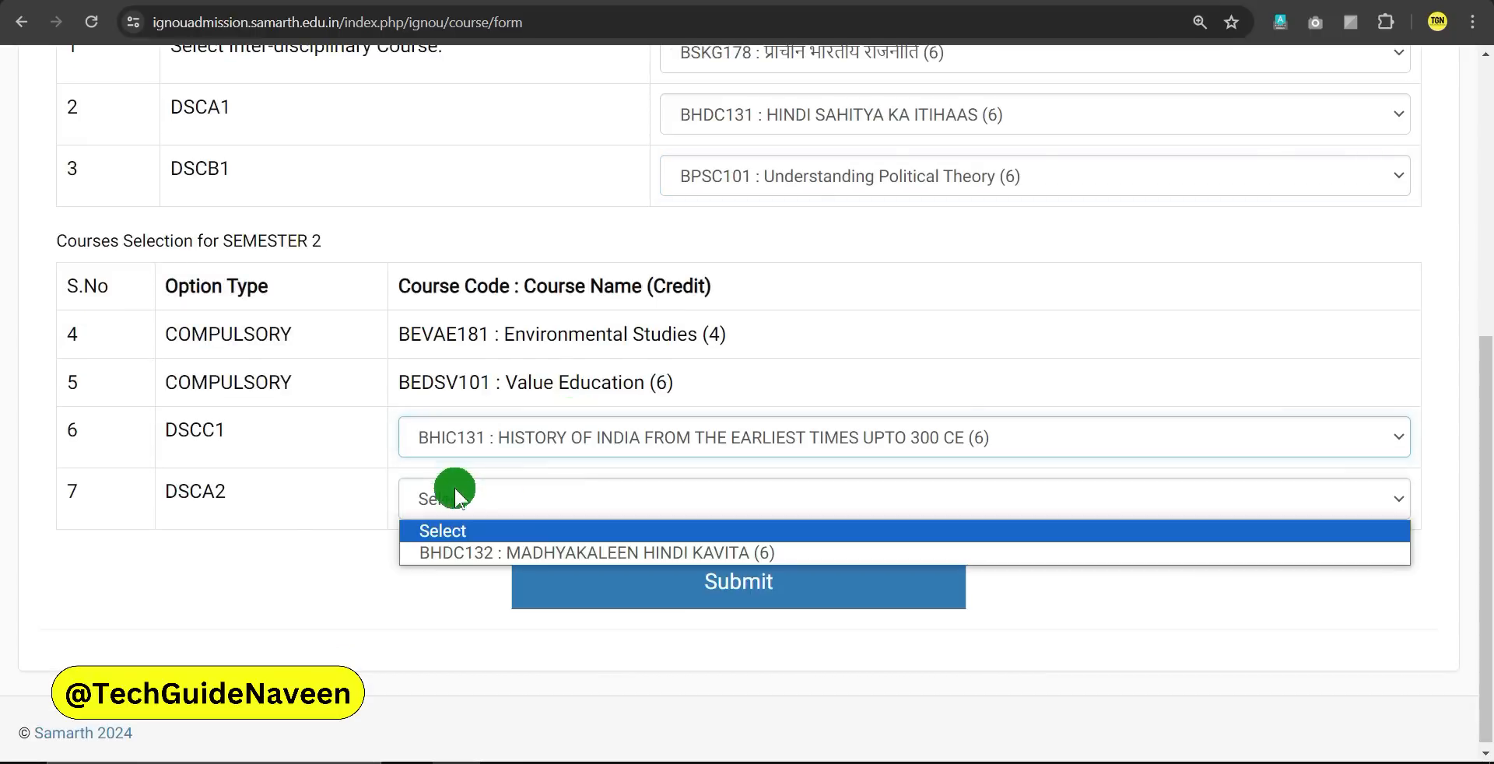
{"action": "left_click", "coordinate": [511, 550]}
{"action": "left_click", "coordinate": [347, 498]}
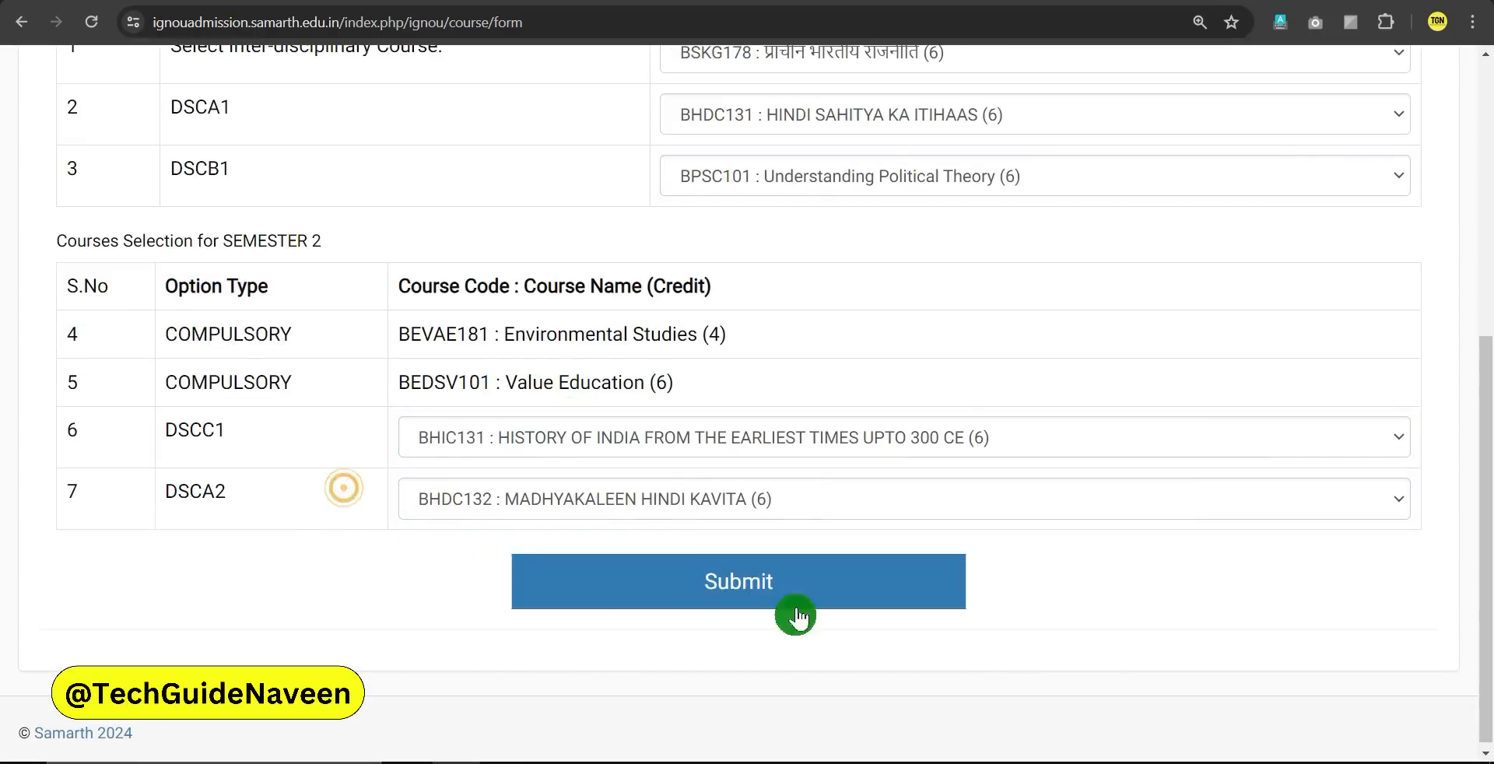
{"action": "left_click", "coordinate": [737, 580]}
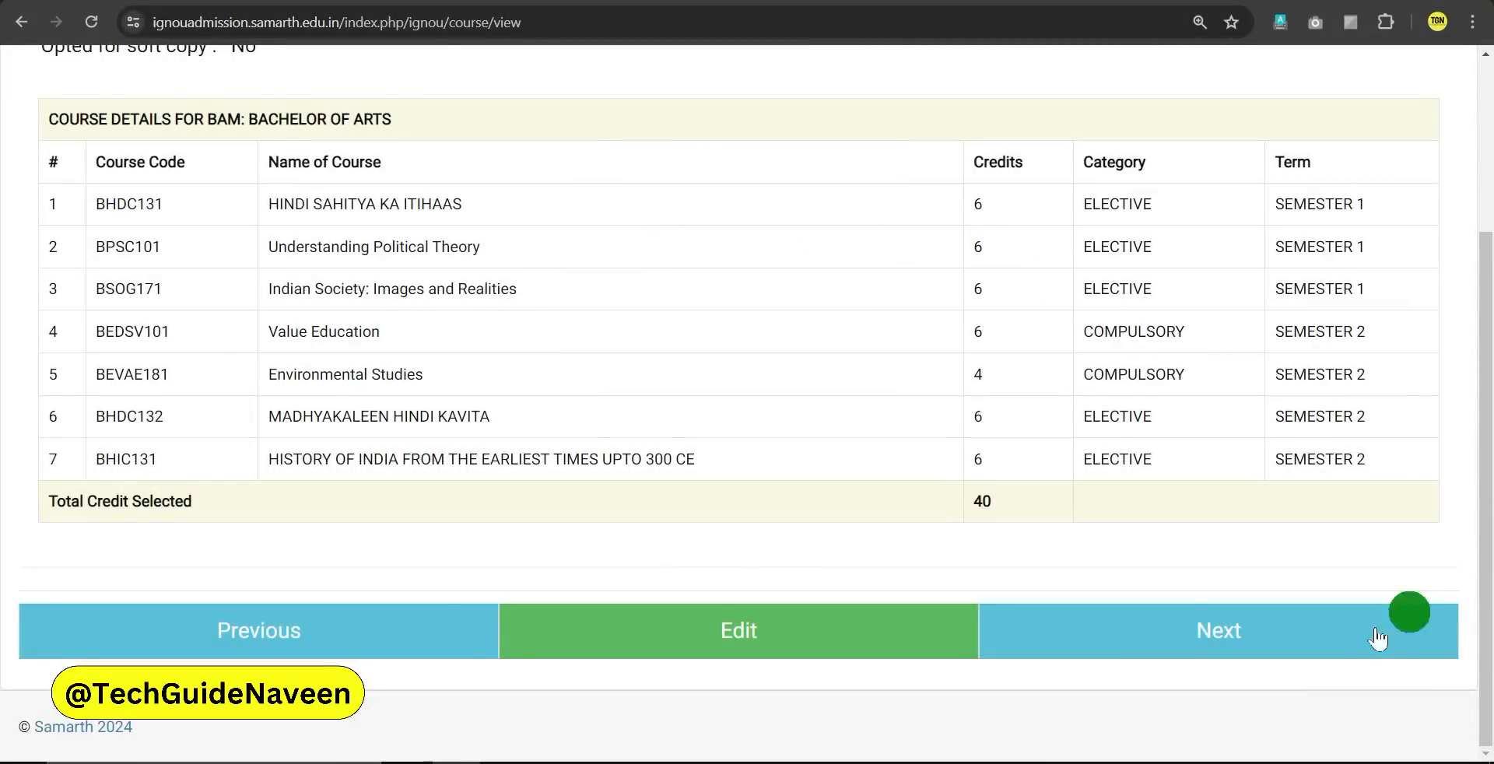
{"action": "left_click", "coordinate": [1224, 630]}
{"action": "left_click", "coordinate": [490, 282]}
Fill in the correspondence address lines, pick the nearest post office, and save the address
{"action": "left_click", "coordinate": [323, 290]}
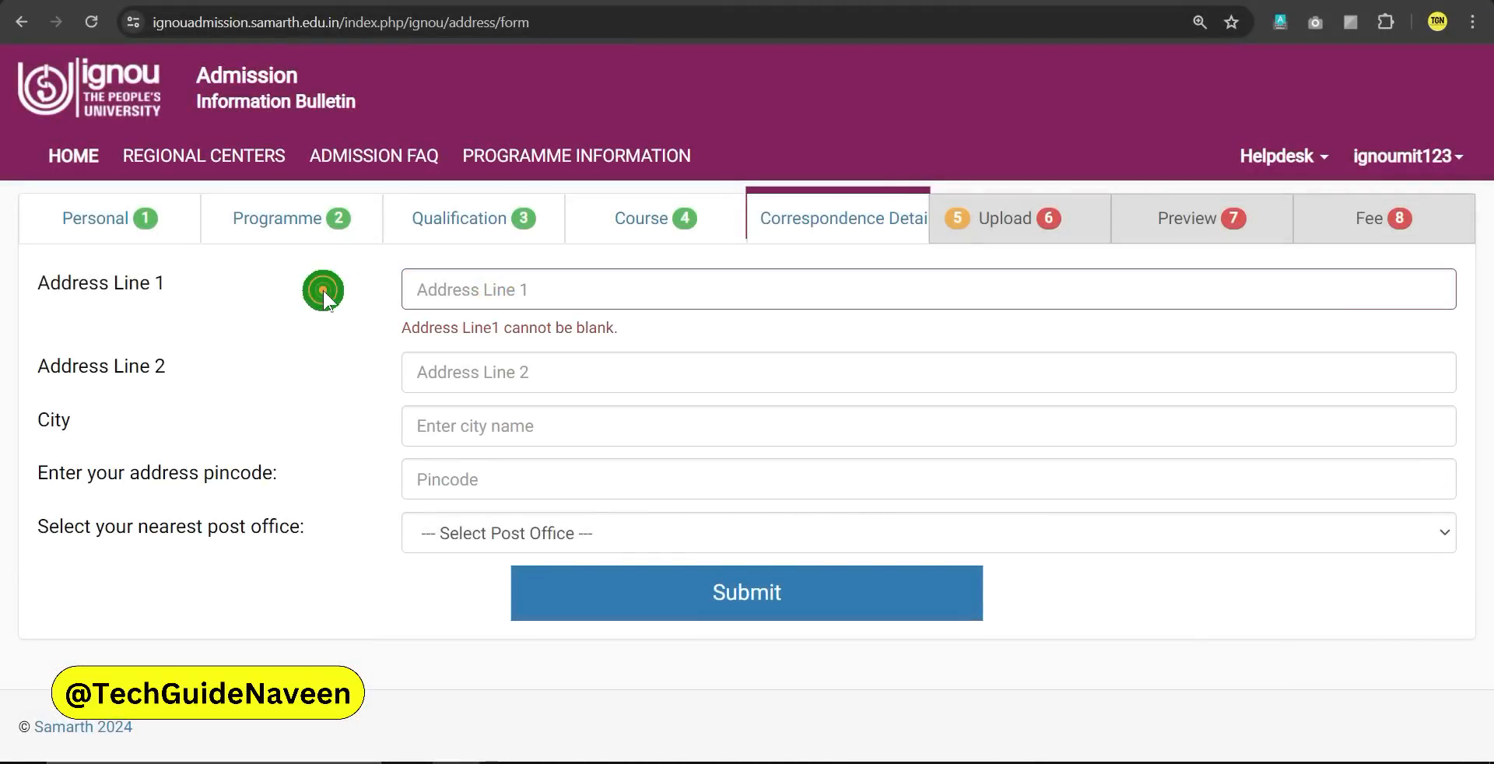
{"action": "left_click", "coordinate": [547, 290]}
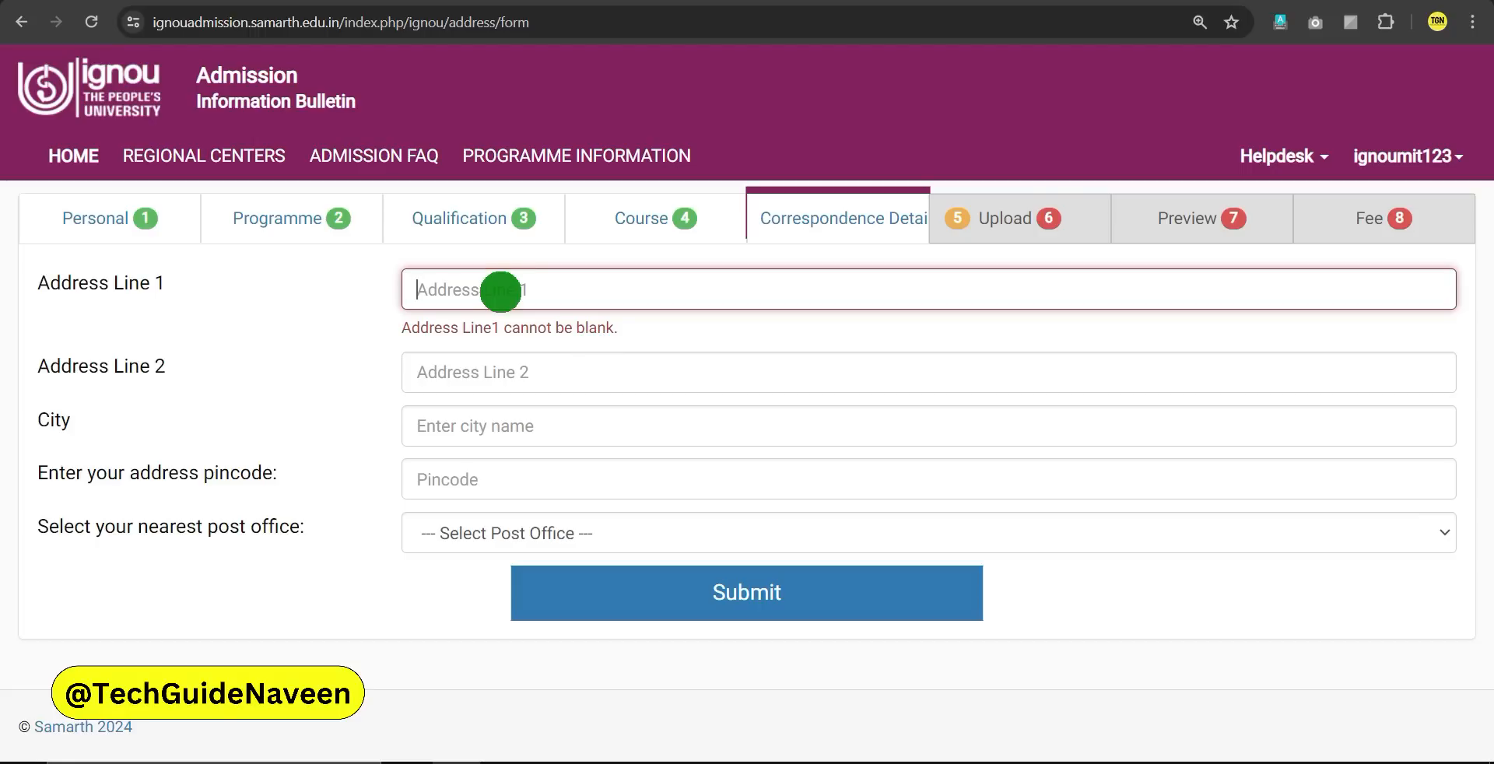
{"action": "type", "text": "po"}
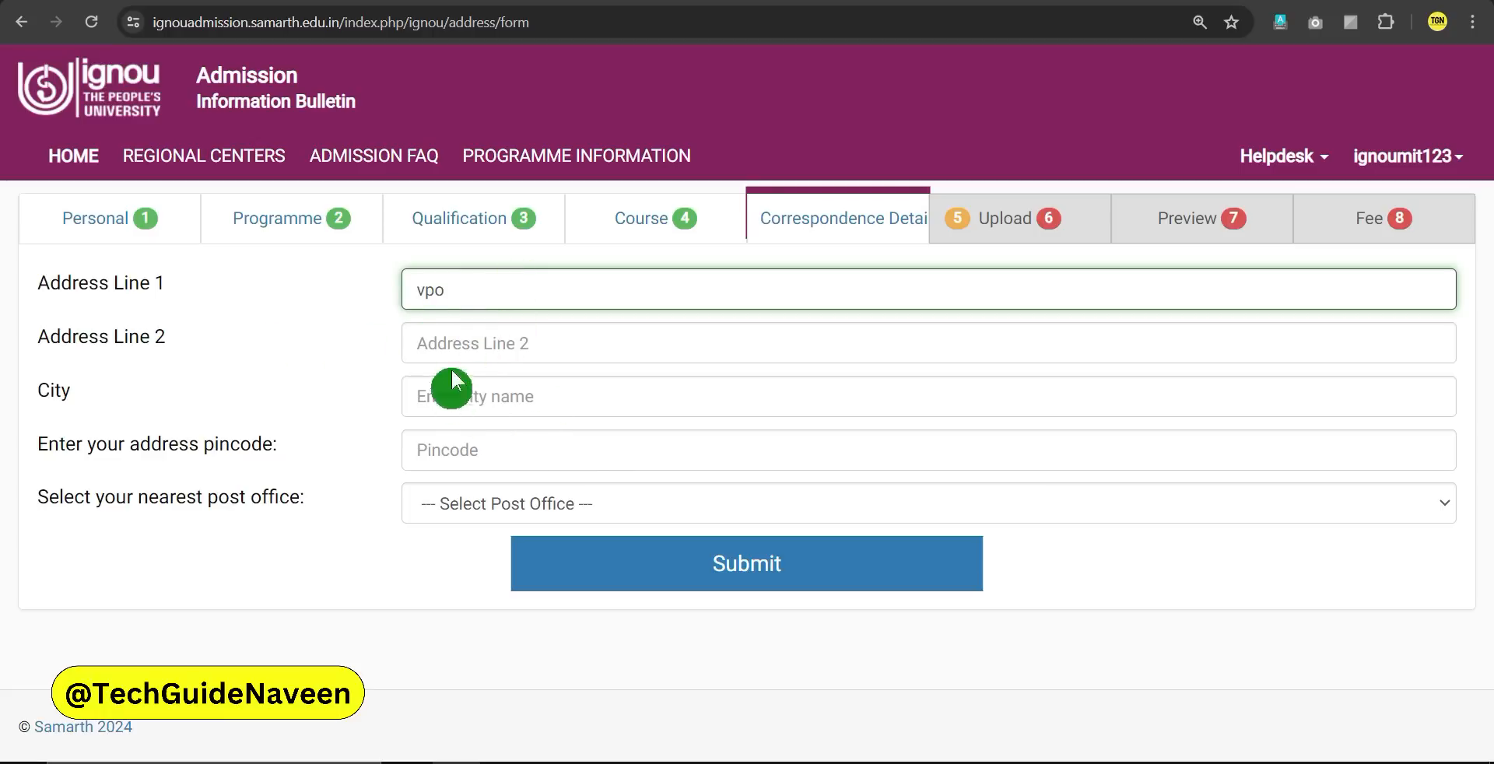
{"action": "left_click", "coordinate": [438, 340]}
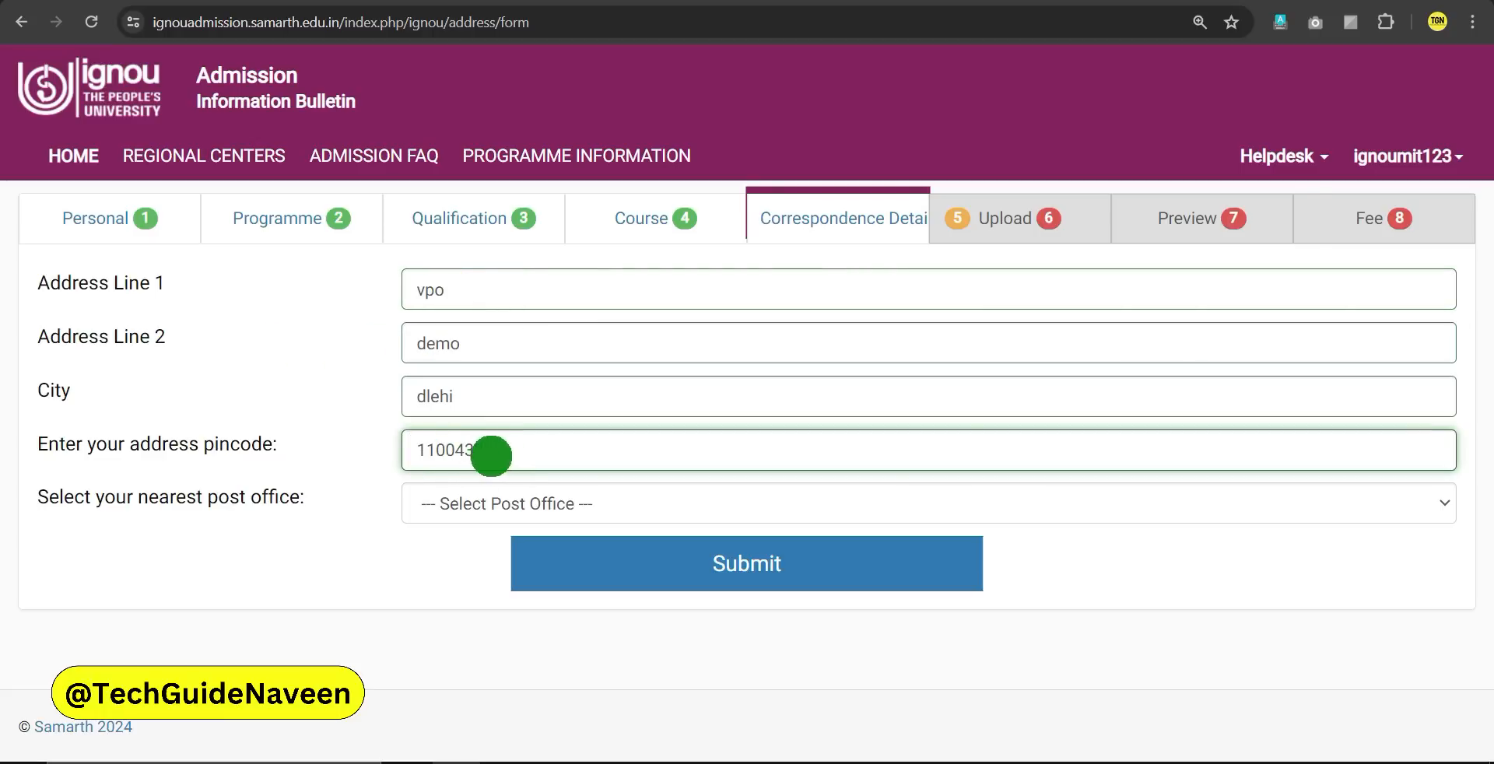
{"action": "left_click", "coordinate": [474, 502]}
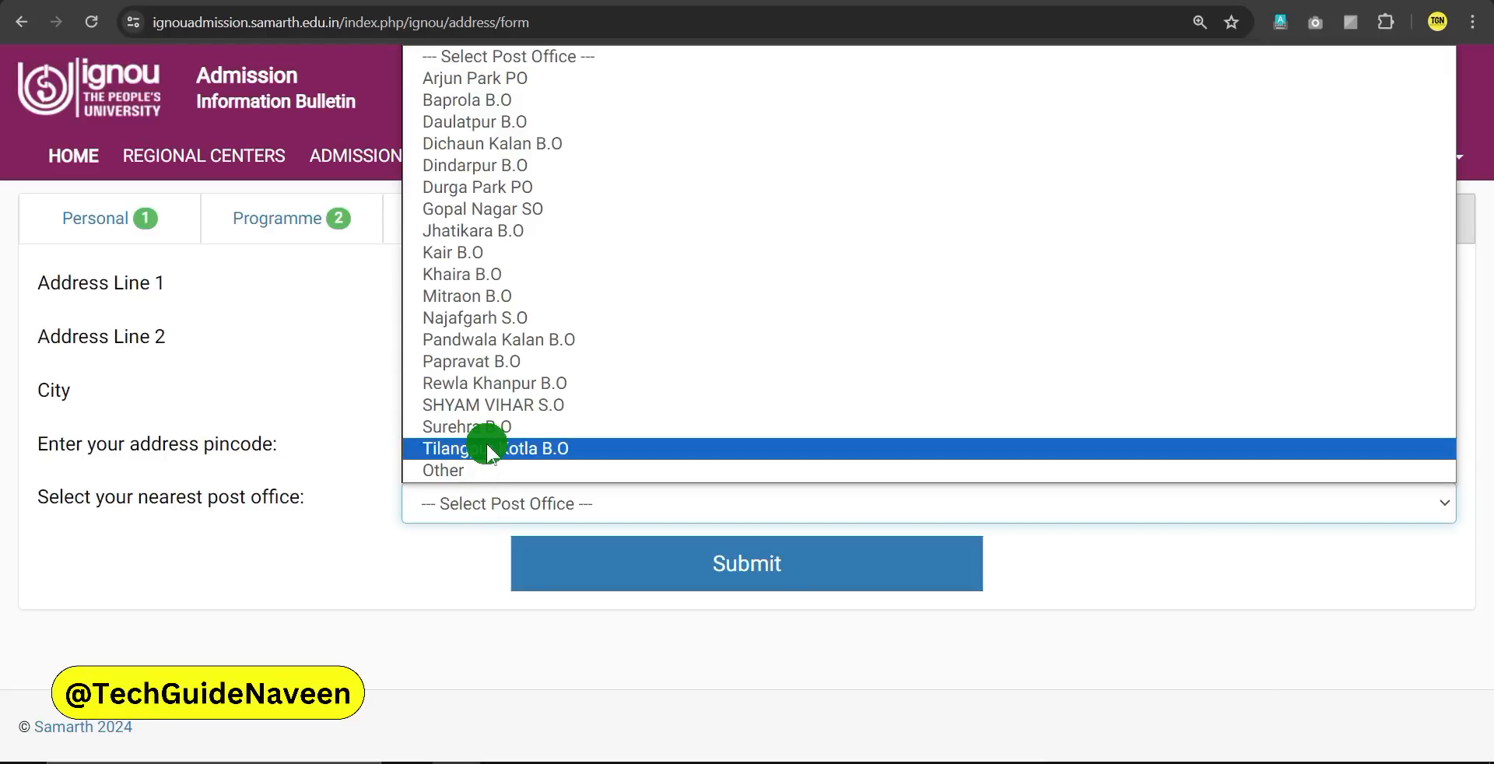
{"action": "left_click", "coordinate": [464, 296]}
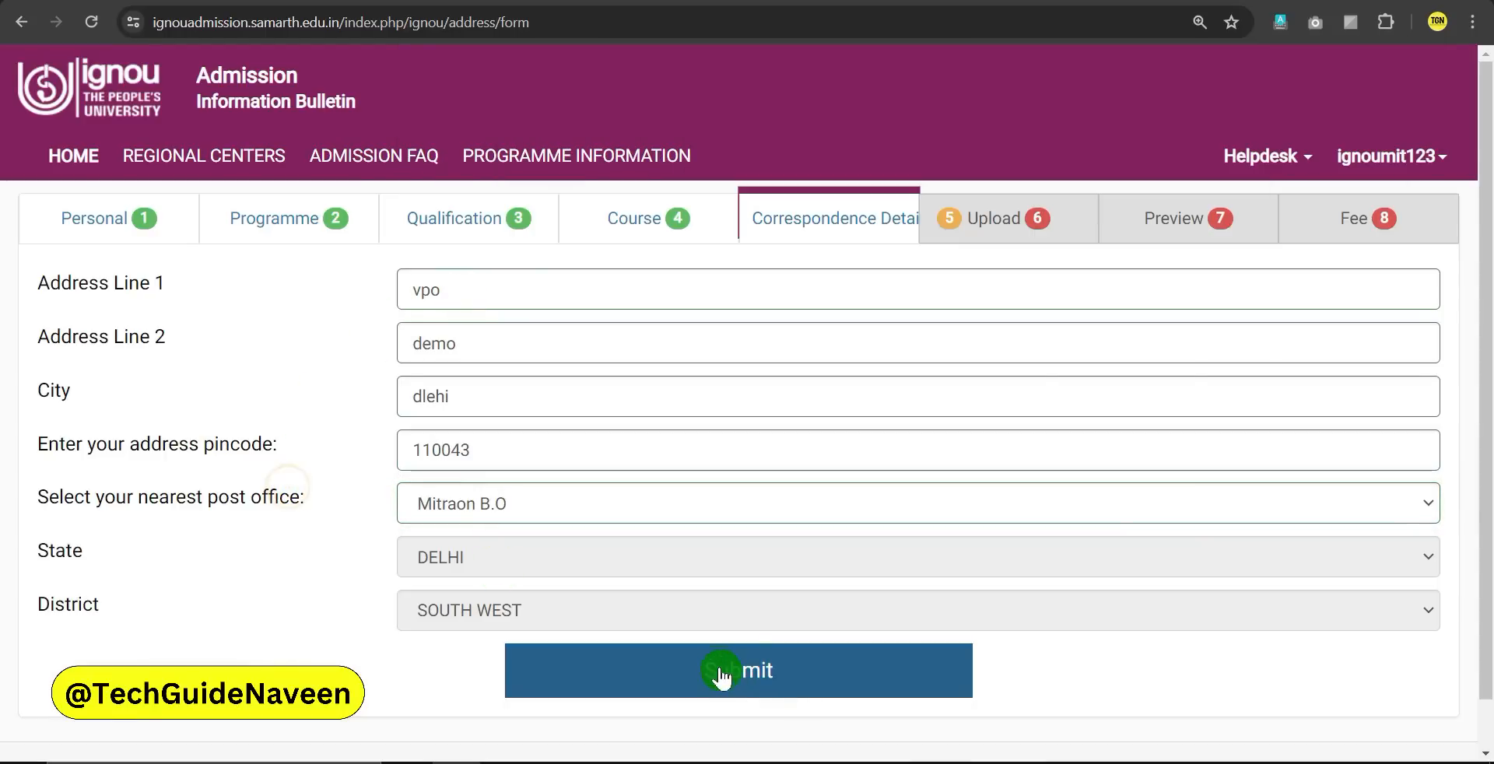
{"action": "left_click", "coordinate": [742, 685]}
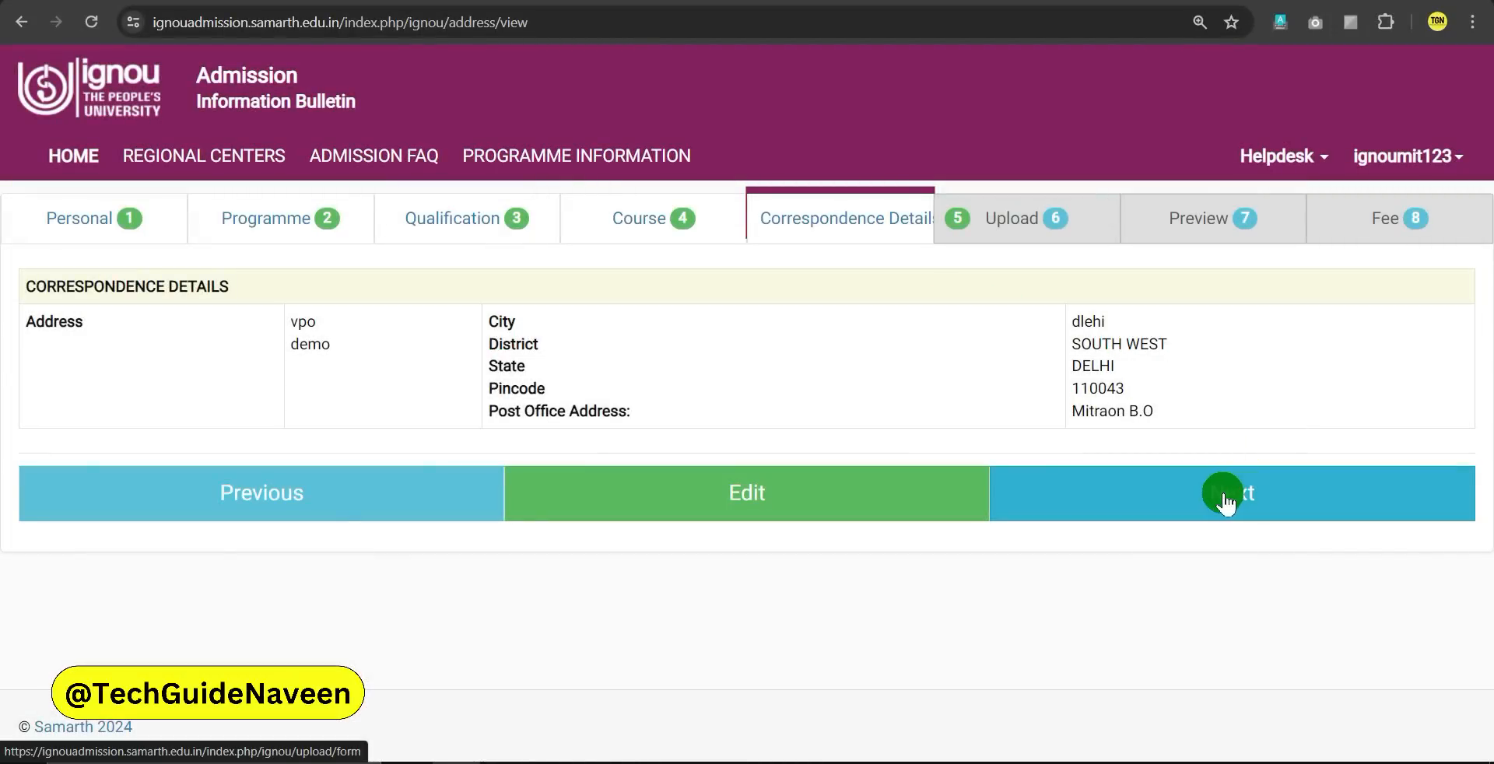
{"action": "left_click", "coordinate": [1224, 498]}
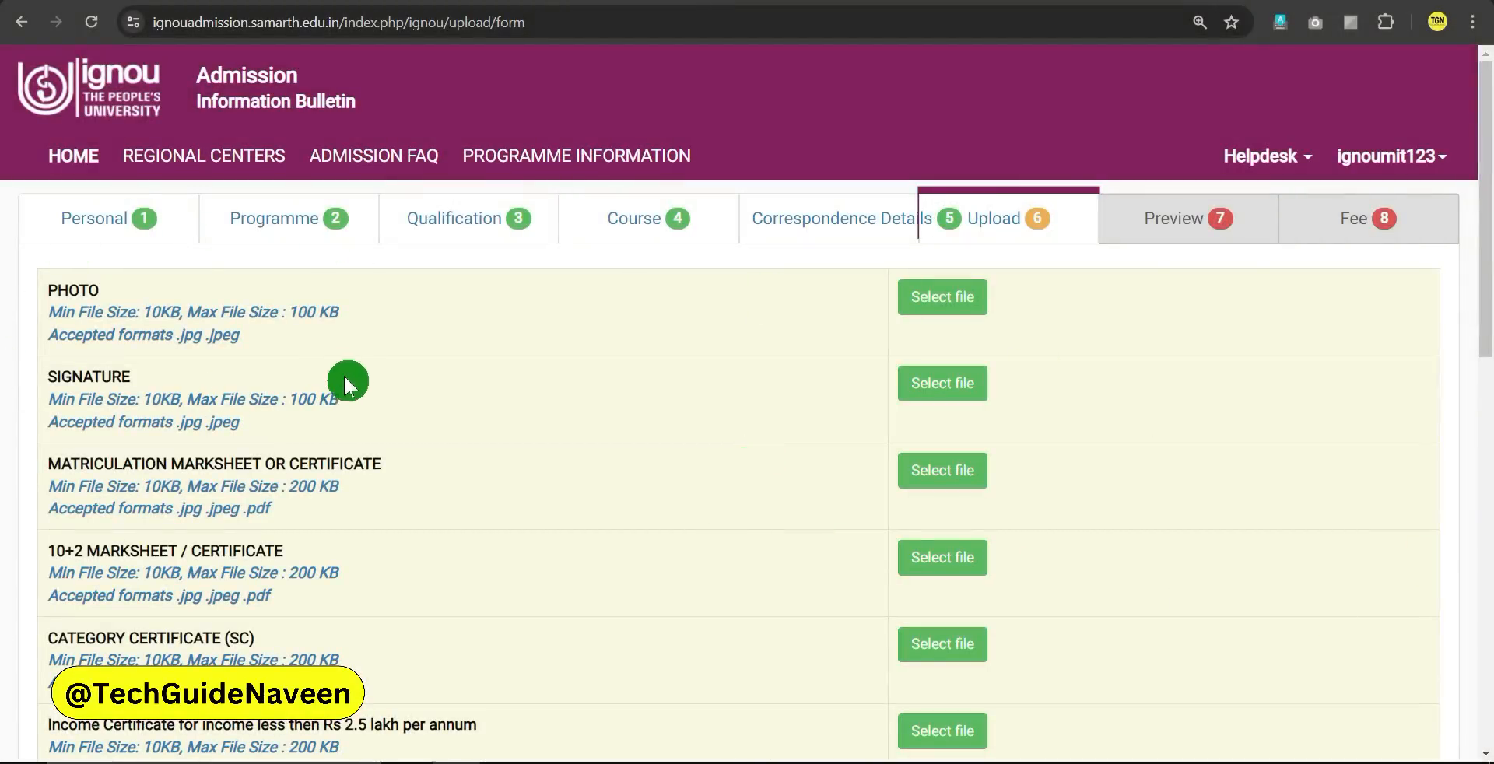
Review the Upload step's 100 KB photo and signature limits and accepted image formats
{"action": "left_click", "coordinate": [74, 296]}
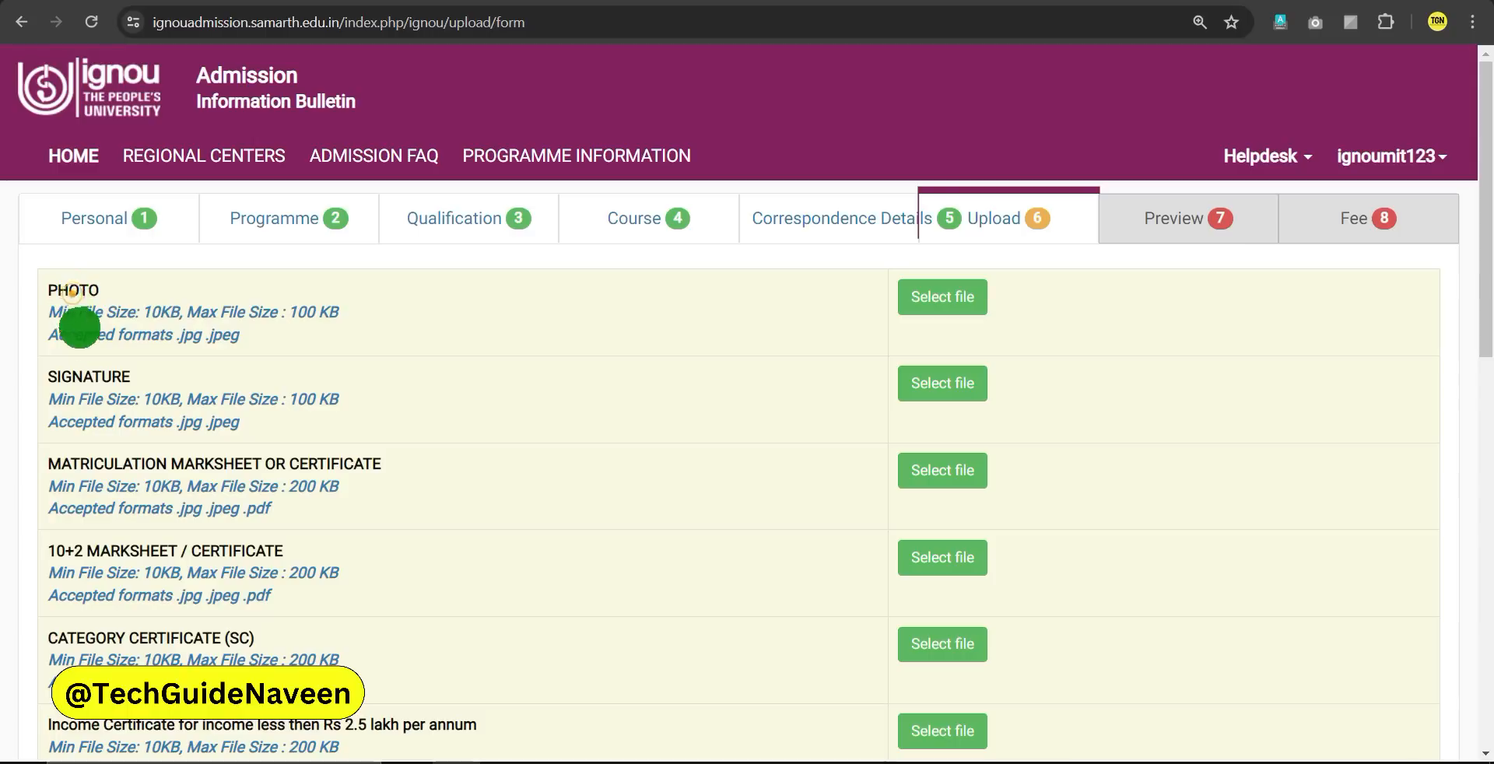
{"action": "left_click_drag", "start_coordinate": [289, 312], "coordinate": [339, 311]}
{"action": "left_click_drag", "start_coordinate": [291, 399], "coordinate": [336, 399]}
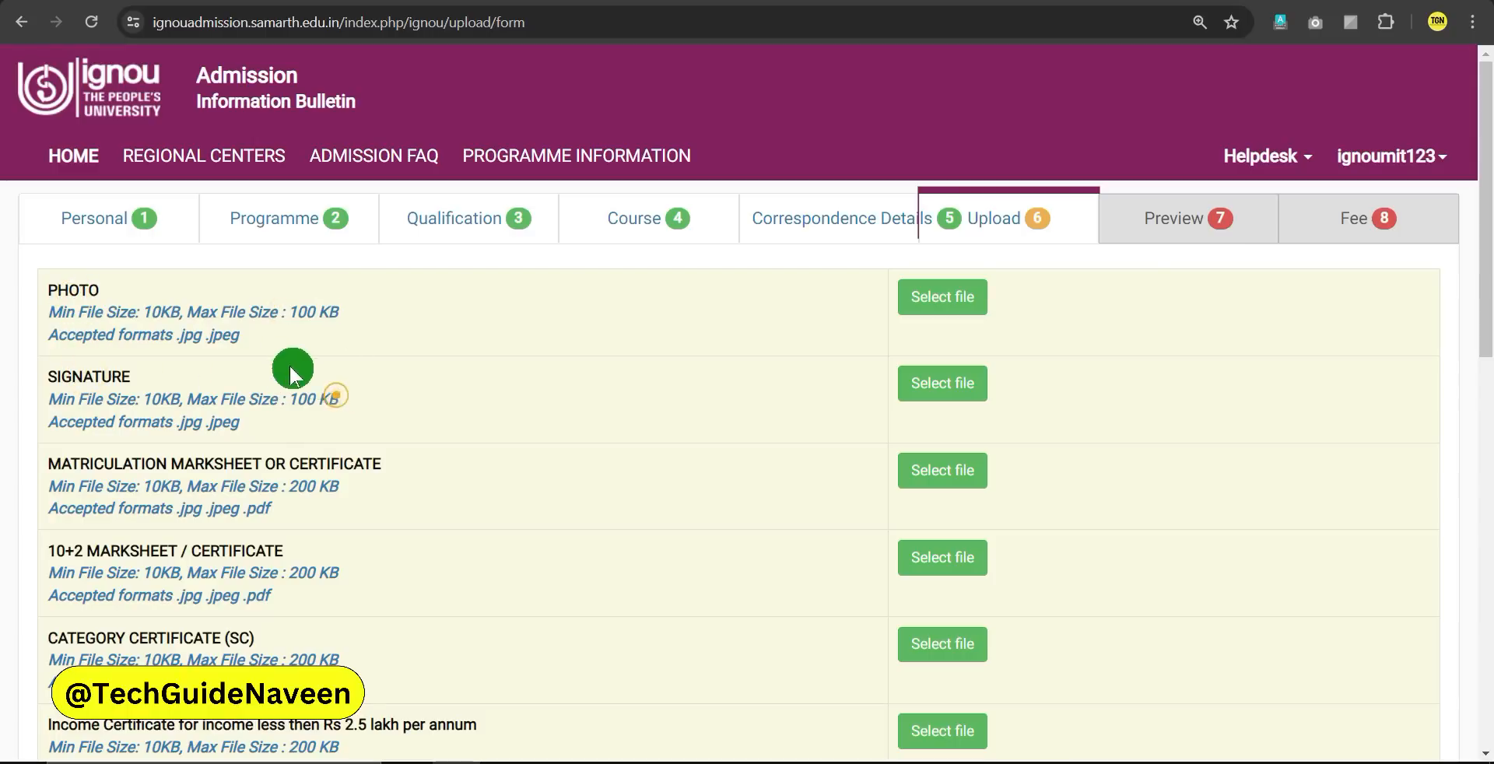
{"action": "left_click_drag", "start_coordinate": [168, 421], "coordinate": [229, 423]}
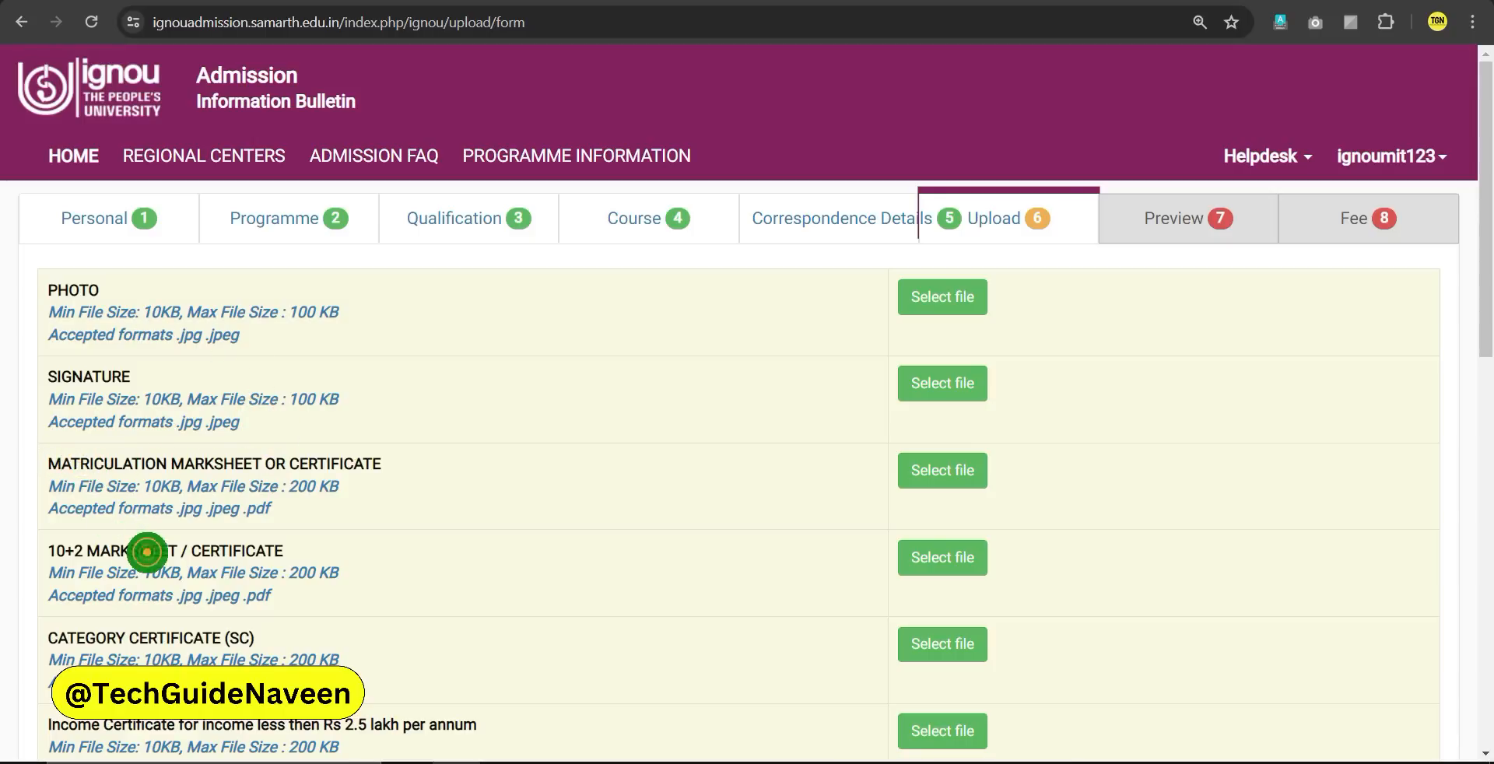
{"action": "left_click", "coordinate": [184, 636]}
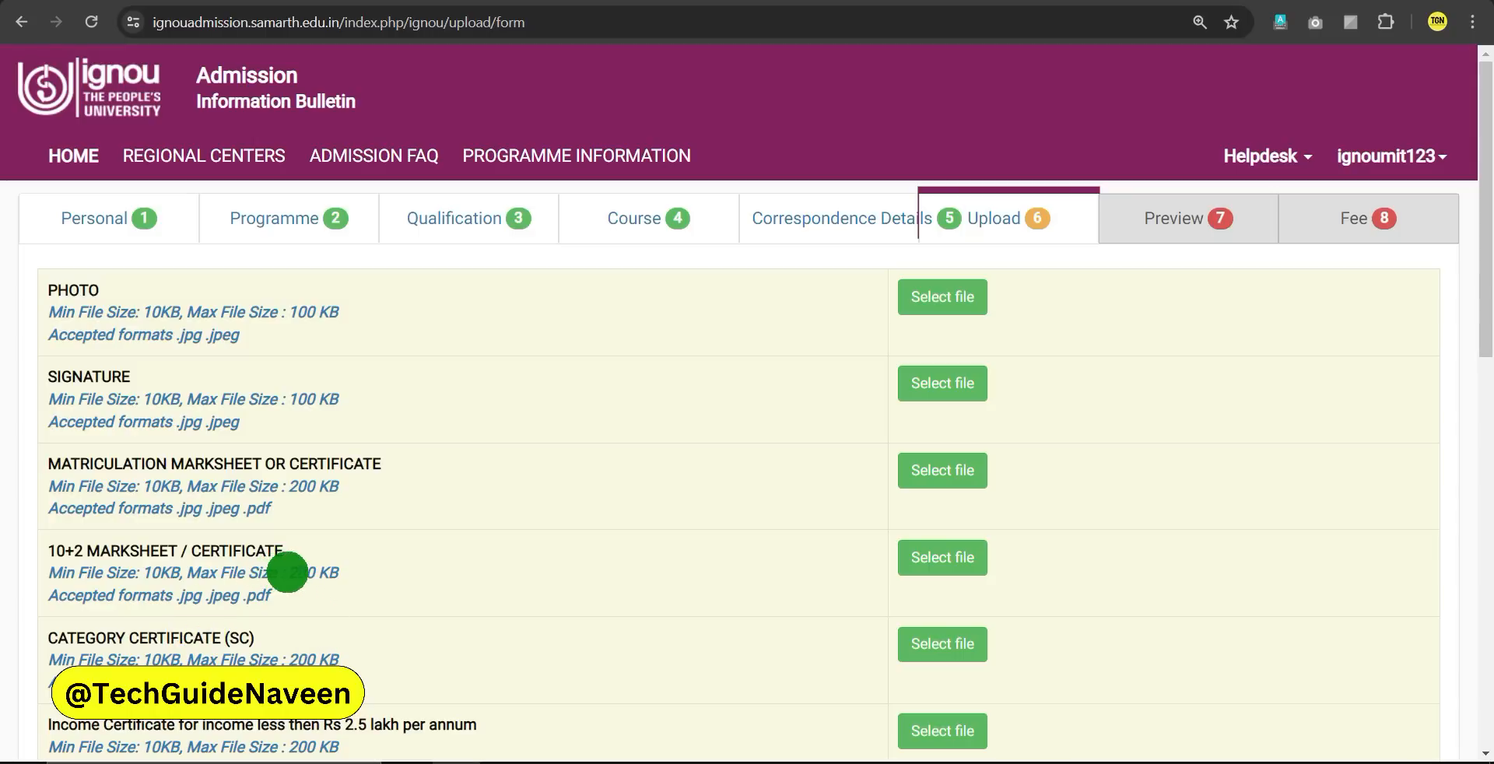
{"action": "left_click", "coordinate": [377, 581]}
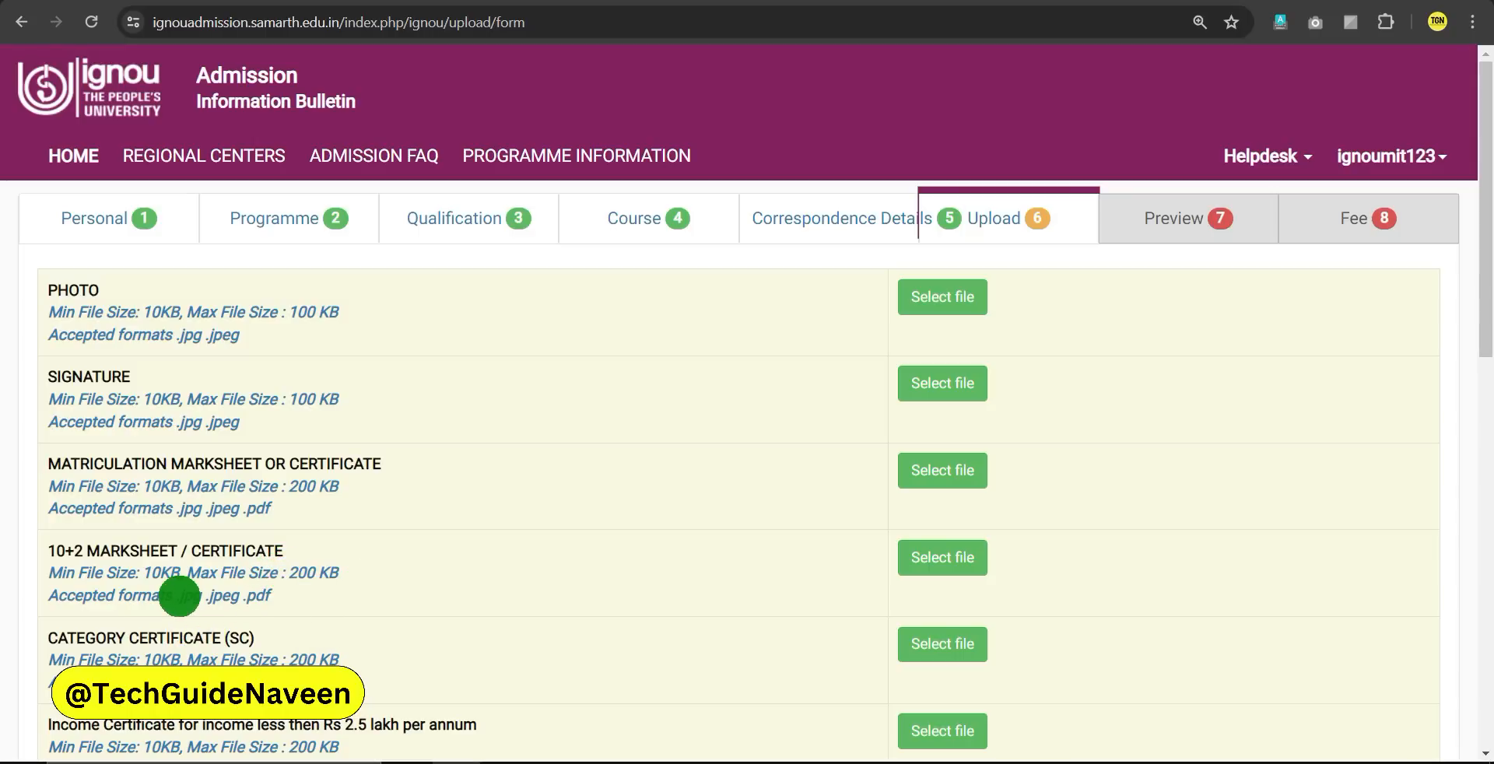
{"action": "left_click", "coordinate": [242, 603]}
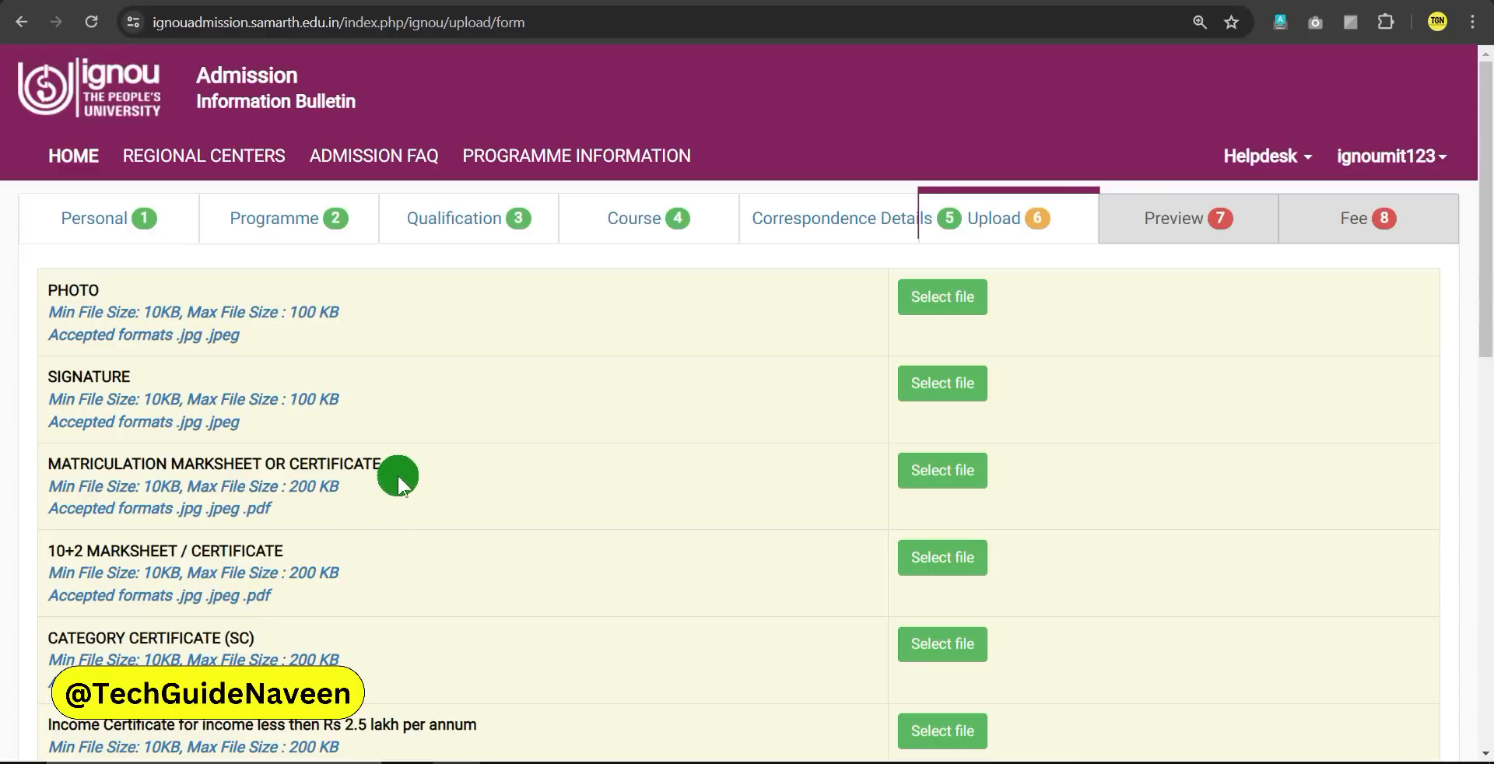
Upload the Photo and Signature image files from the admission documents folder
{"action": "left_click", "coordinate": [962, 308]}
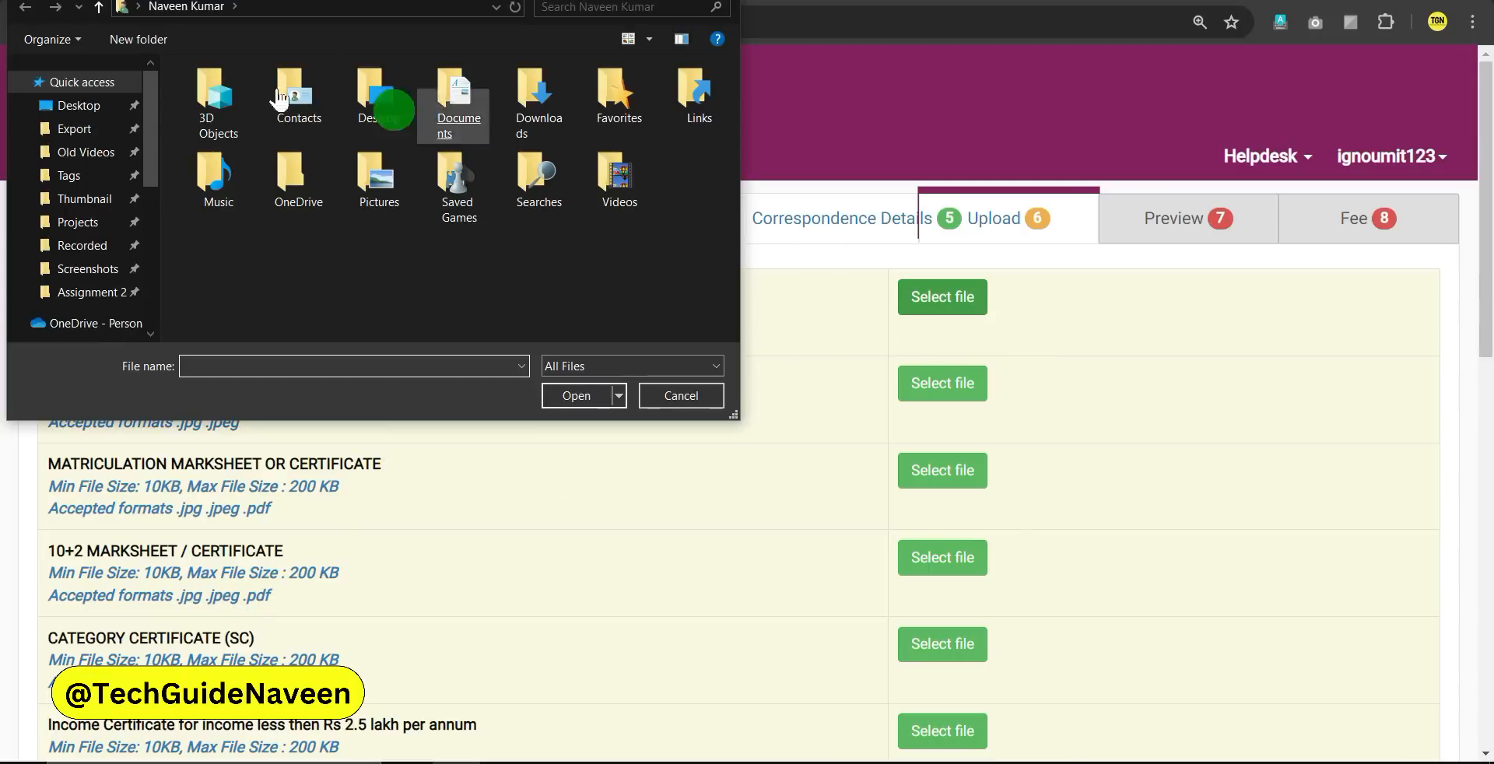
{"action": "scroll", "coordinate": [97, 228], "scroll_direction": "down", "scroll_amount": 2}
{"action": "left_click", "coordinate": [85, 214]}
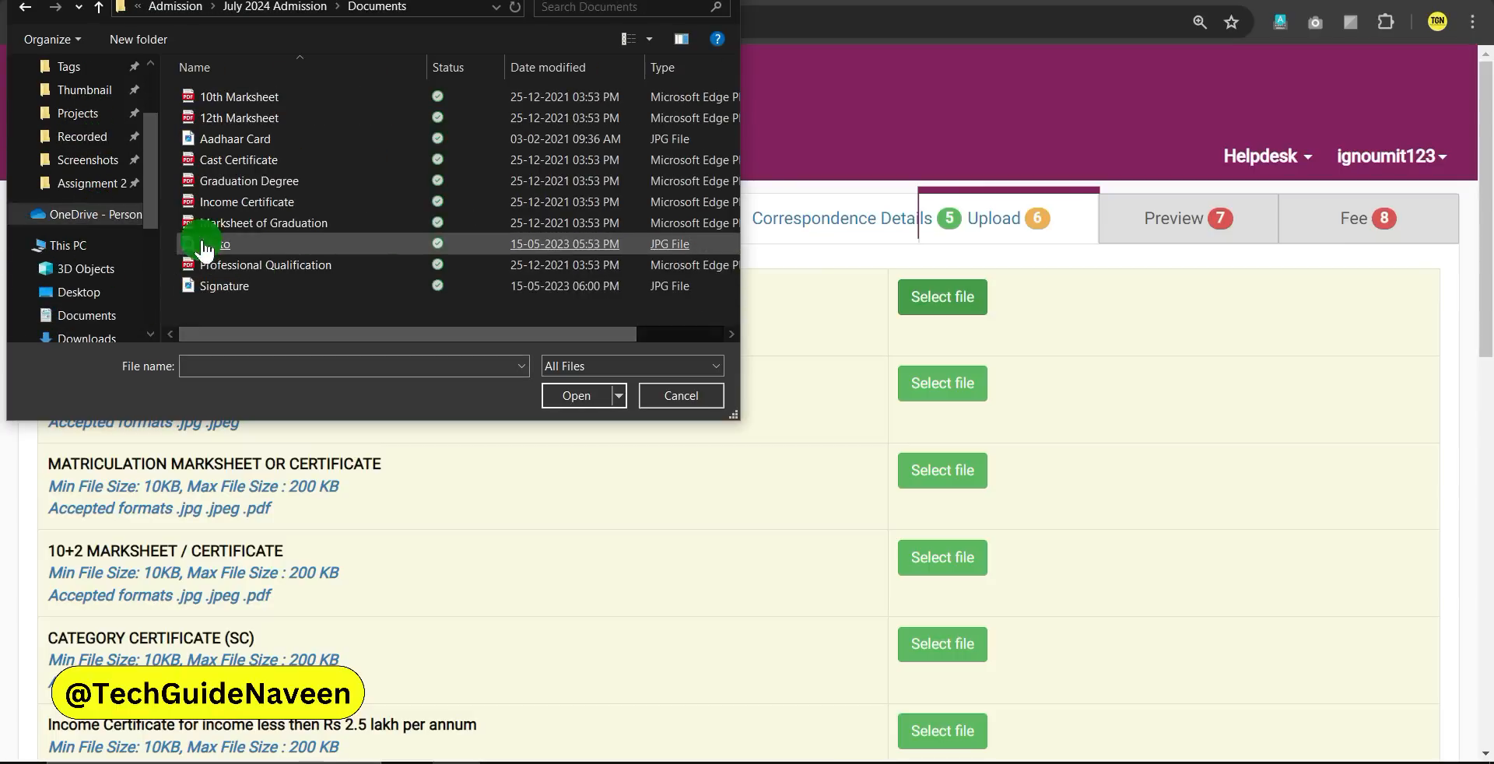
{"action": "double_click", "coordinate": [216, 247]}
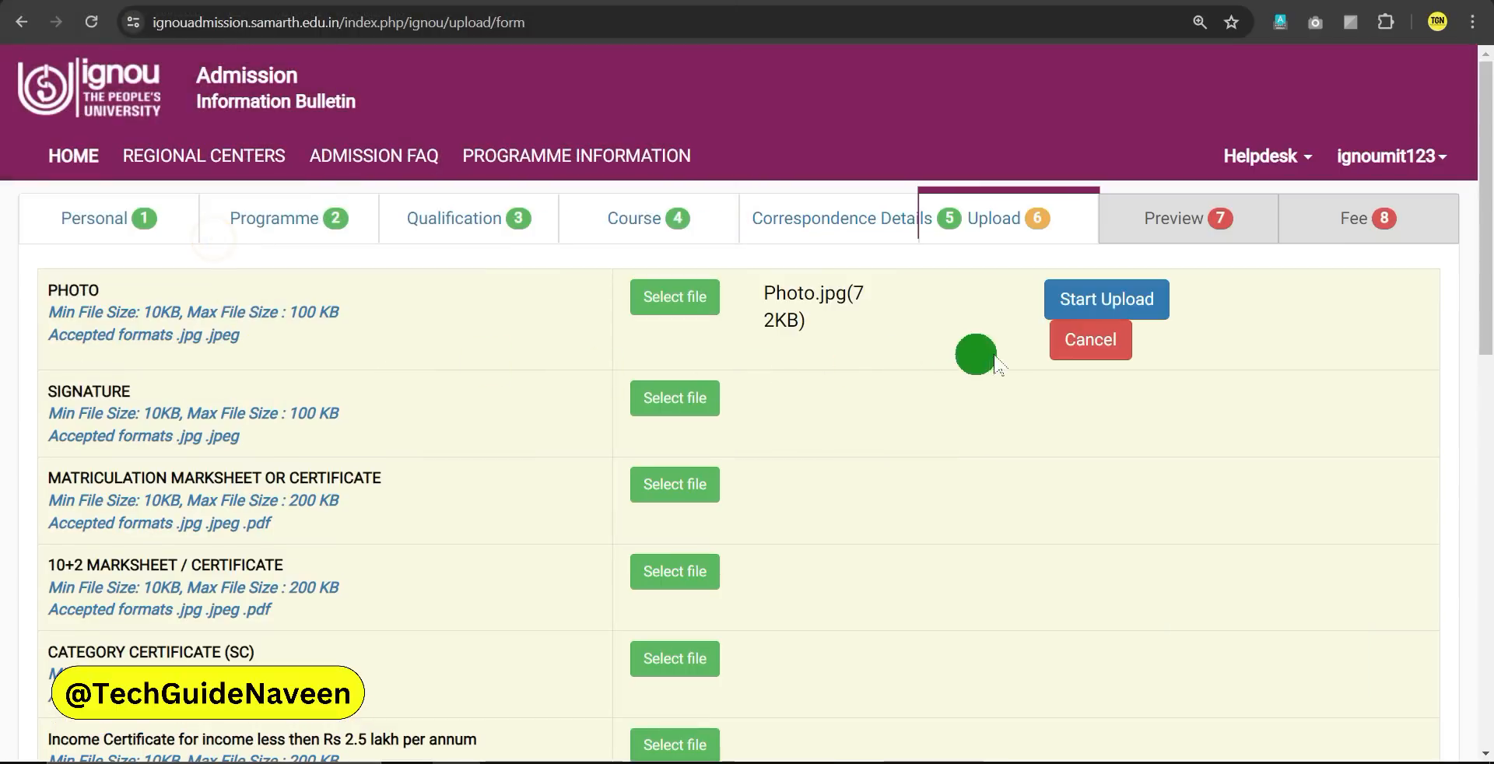
{"action": "left_click", "coordinate": [1137, 308]}
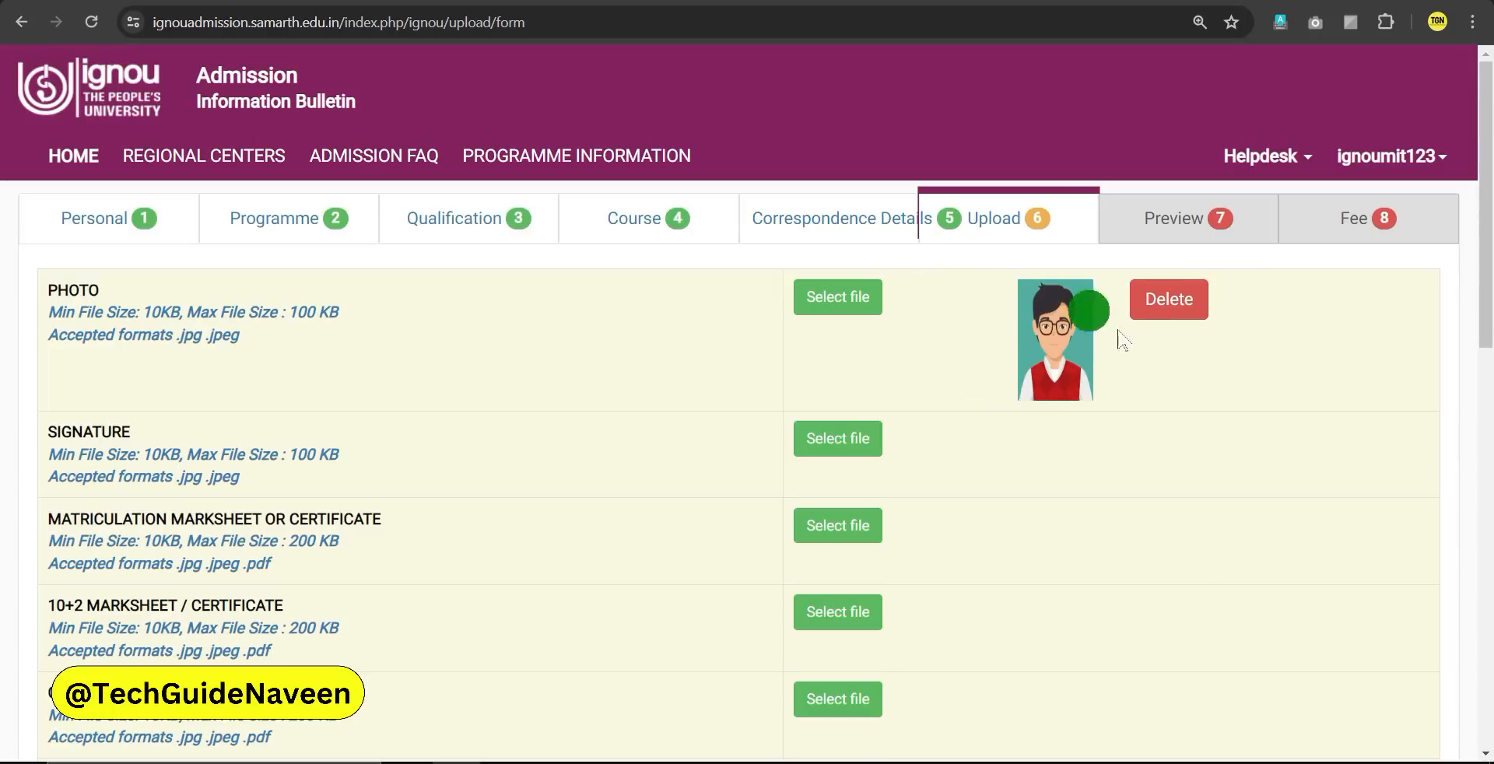
{"action": "left_click", "coordinate": [825, 440]}
{"action": "left_click", "coordinate": [249, 288]}
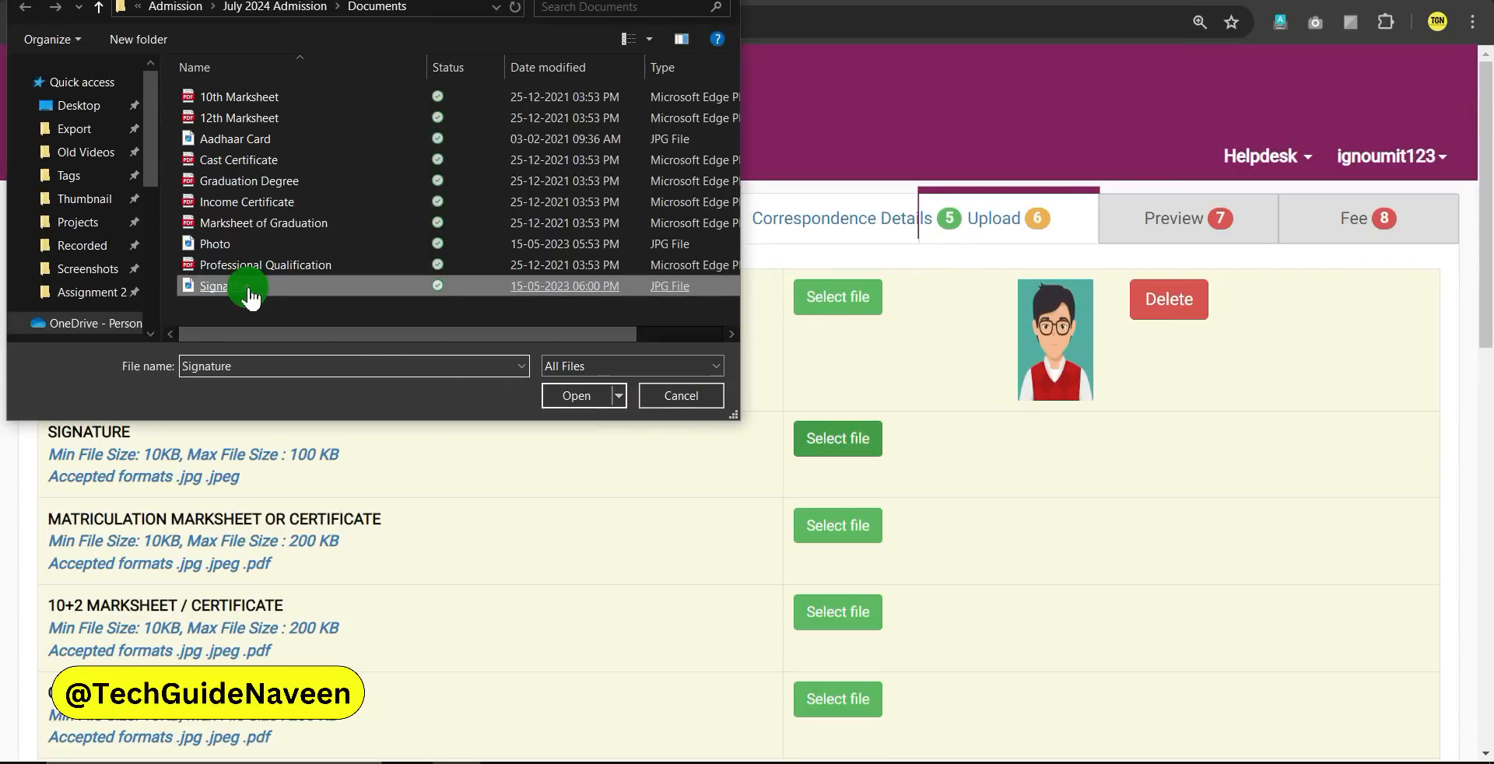
{"action": "double_click", "coordinate": [249, 288]}
{"action": "left_click", "coordinate": [1140, 437]}
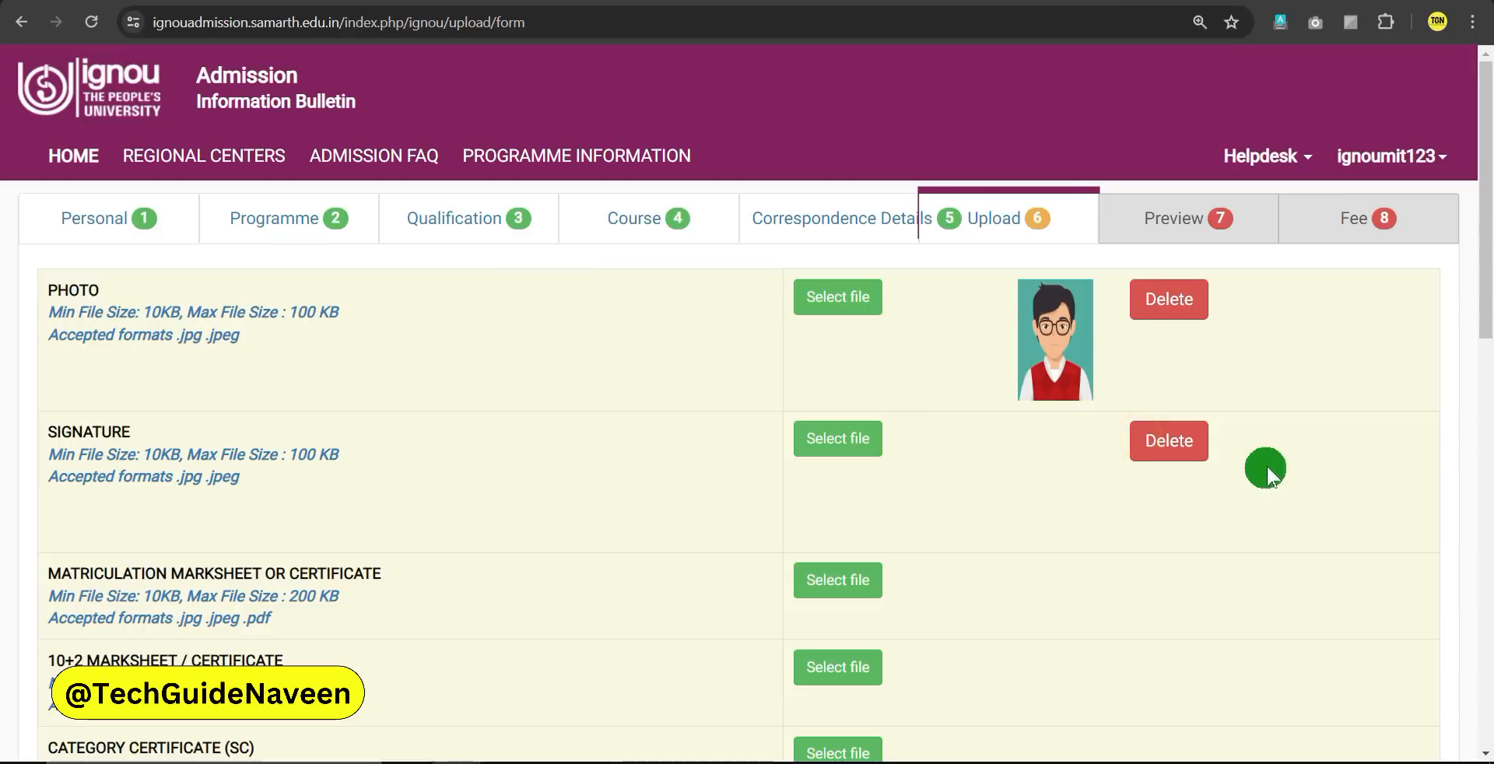
Upload the 10th Marksheet file for the matriculation certificate row
{"action": "scroll", "coordinate": [311, 529], "scroll_direction": "down", "scroll_amount": 1}
{"action": "left_click_drag", "start_coordinate": [49, 476], "coordinate": [385, 468]}
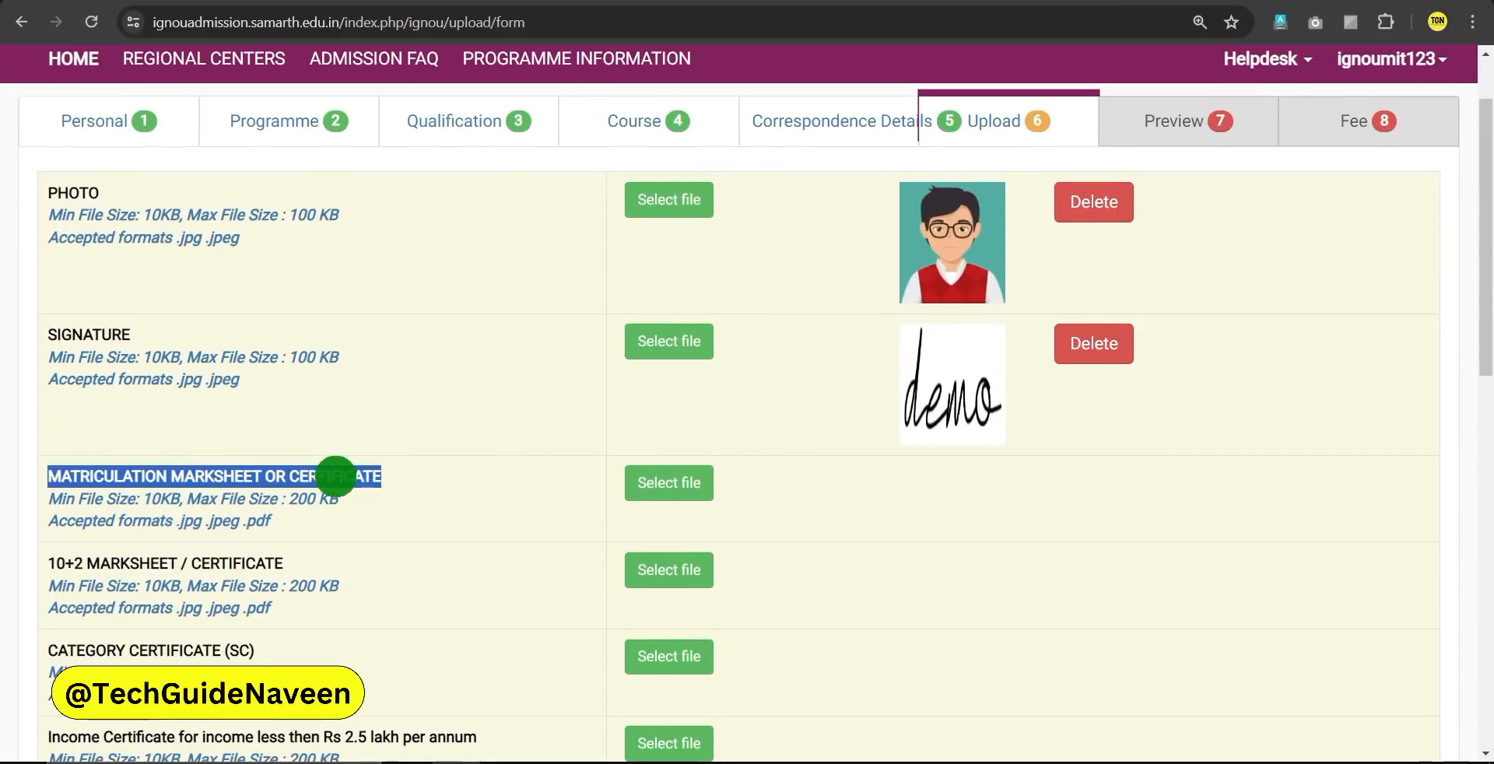
{"action": "left_click", "coordinate": [335, 477]}
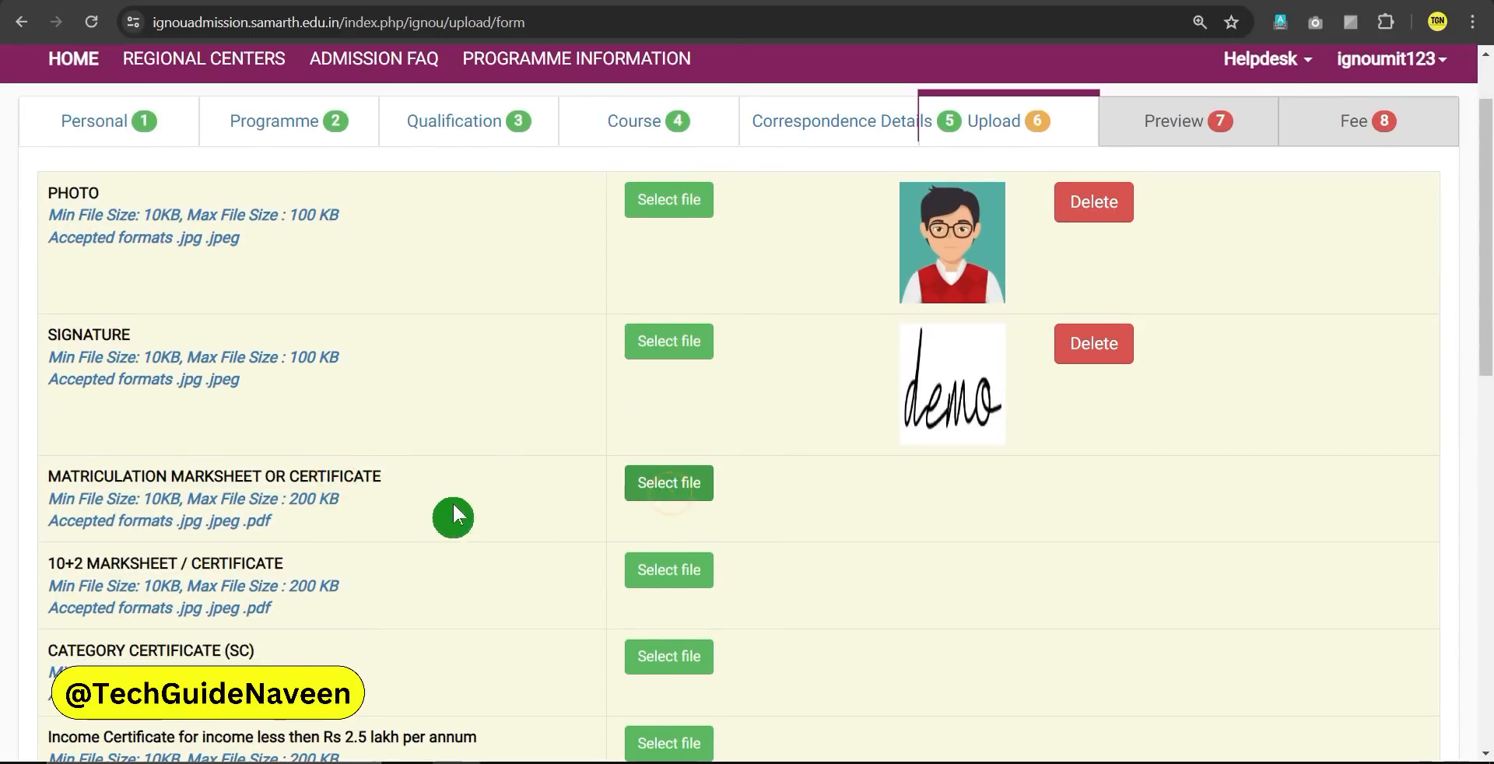
{"action": "double_click", "coordinate": [253, 95]}
{"action": "left_click", "coordinate": [1098, 489]}
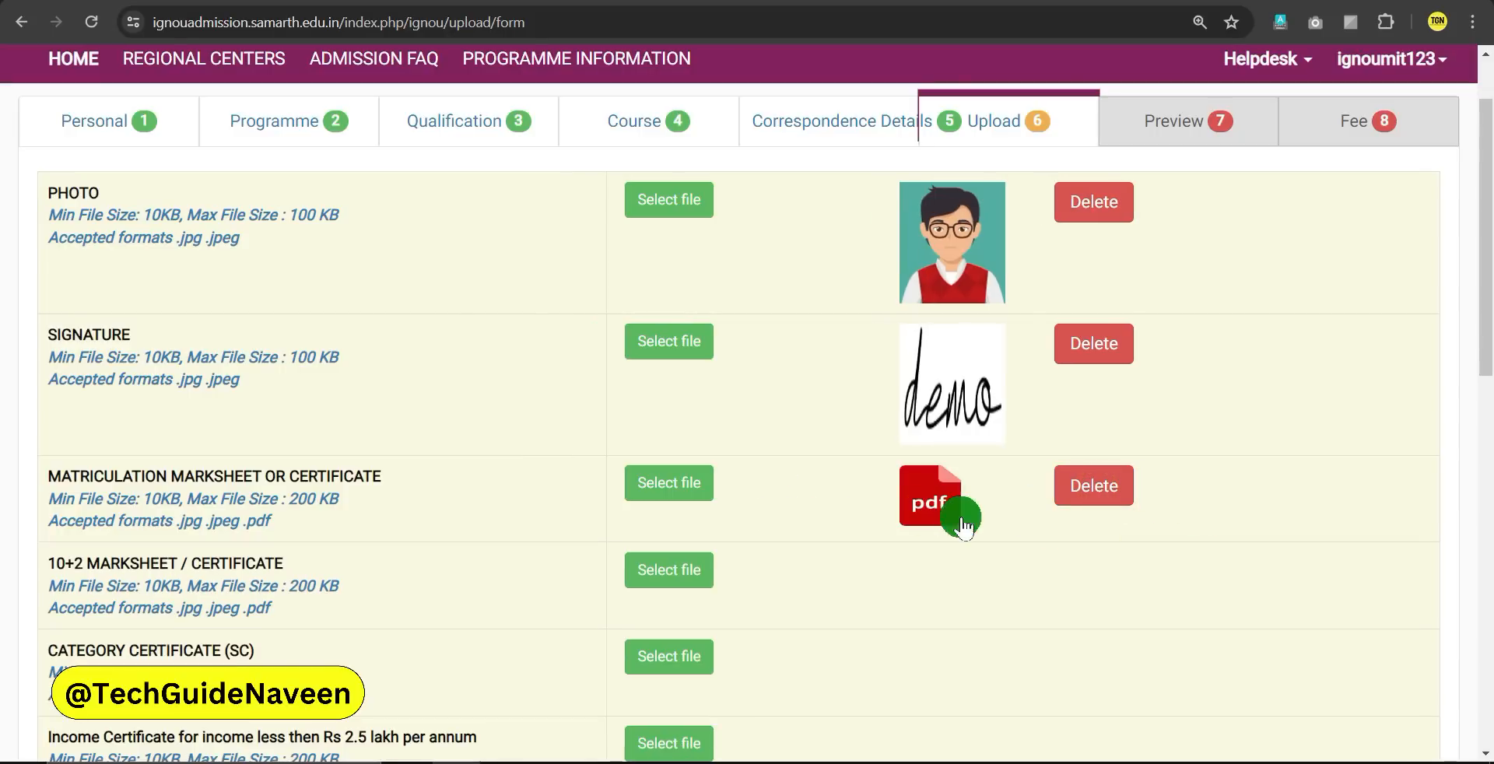
{"action": "left_click_drag", "start_coordinate": [50, 565], "coordinate": [280, 564]}
{"action": "left_click", "coordinate": [279, 564]}
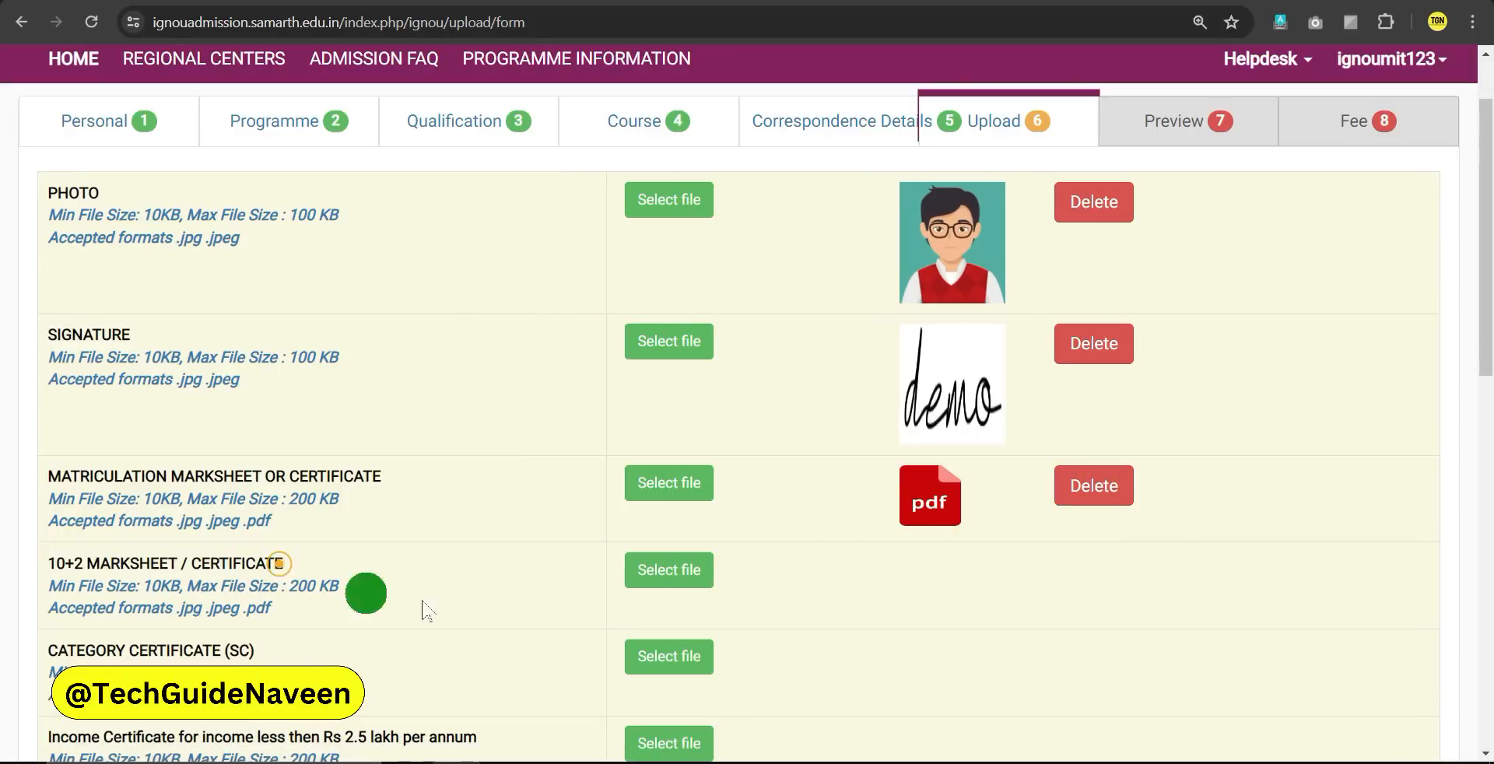
Upload the 12th Marksheet and the Cast Certificate for the SC category row
{"action": "left_click", "coordinate": [667, 569]}
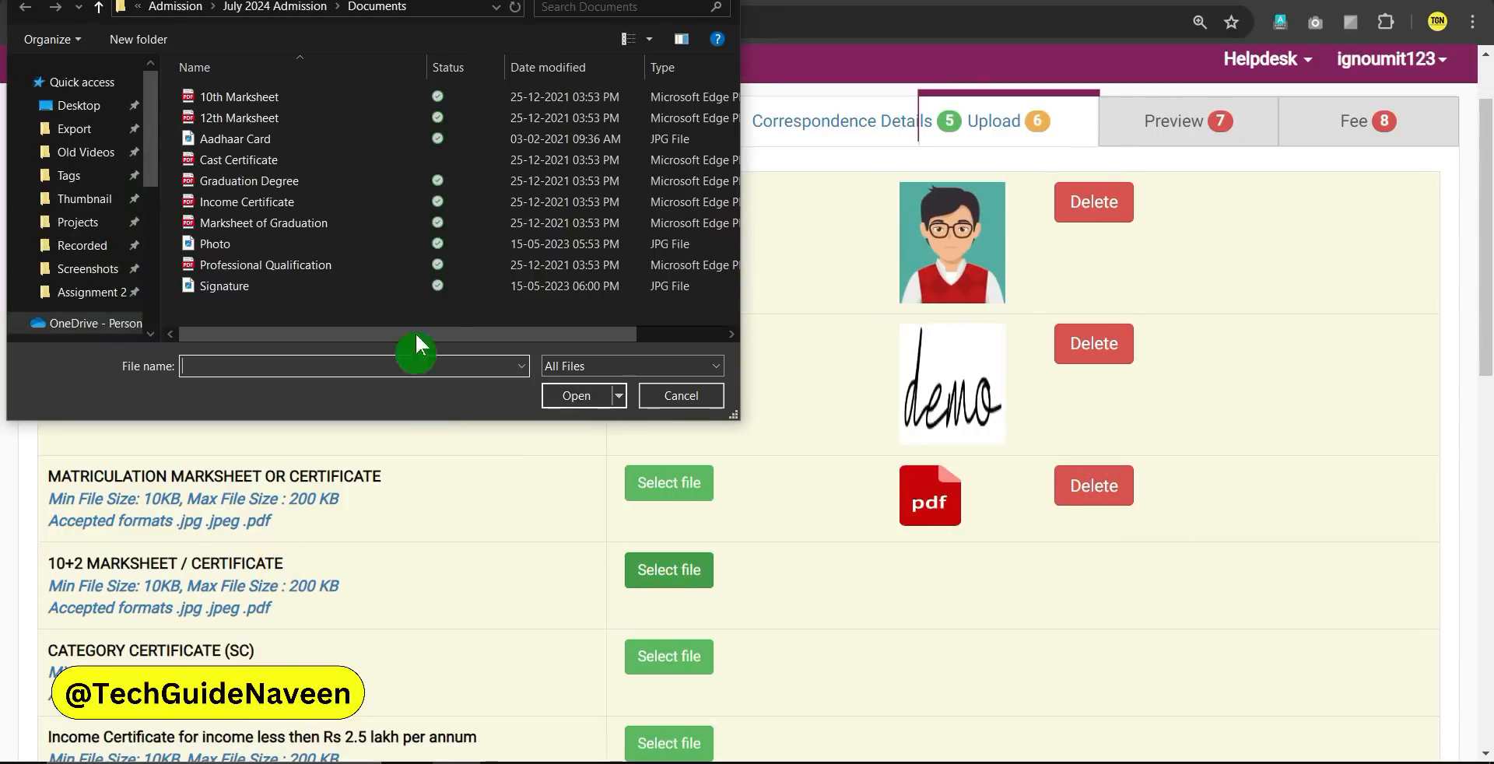
{"action": "double_click", "coordinate": [250, 117]}
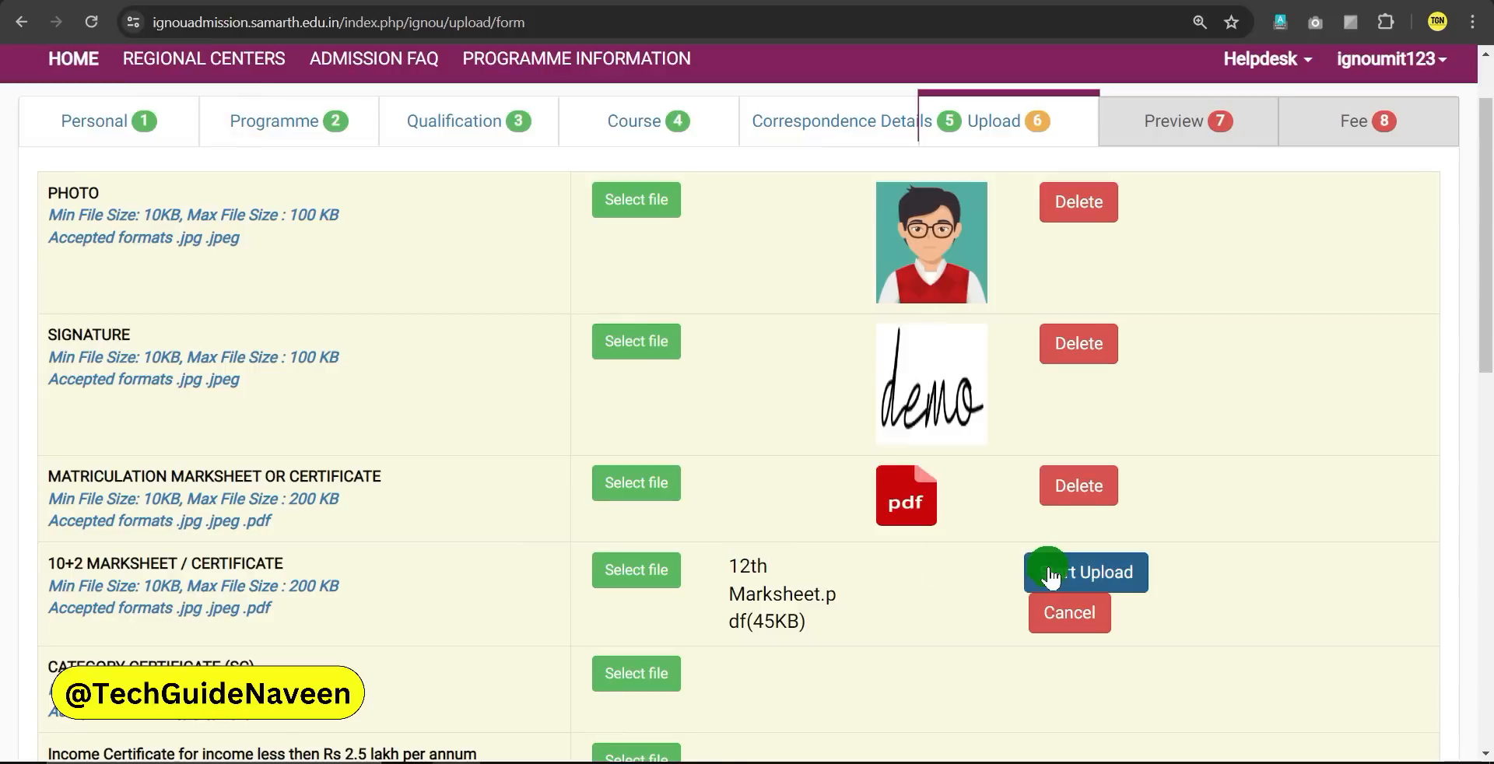
{"action": "left_click", "coordinate": [1049, 574]}
{"action": "scroll", "coordinate": [755, 522], "scroll_direction": "down", "scroll_amount": 1}
{"action": "scroll", "coordinate": [755, 523], "scroll_direction": "down", "scroll_amount": 2}
{"action": "left_click_drag", "start_coordinate": [87, 453], "coordinate": [274, 449]}
{"action": "left_click", "coordinate": [274, 448]}
{"action": "left_click", "coordinate": [653, 471]}
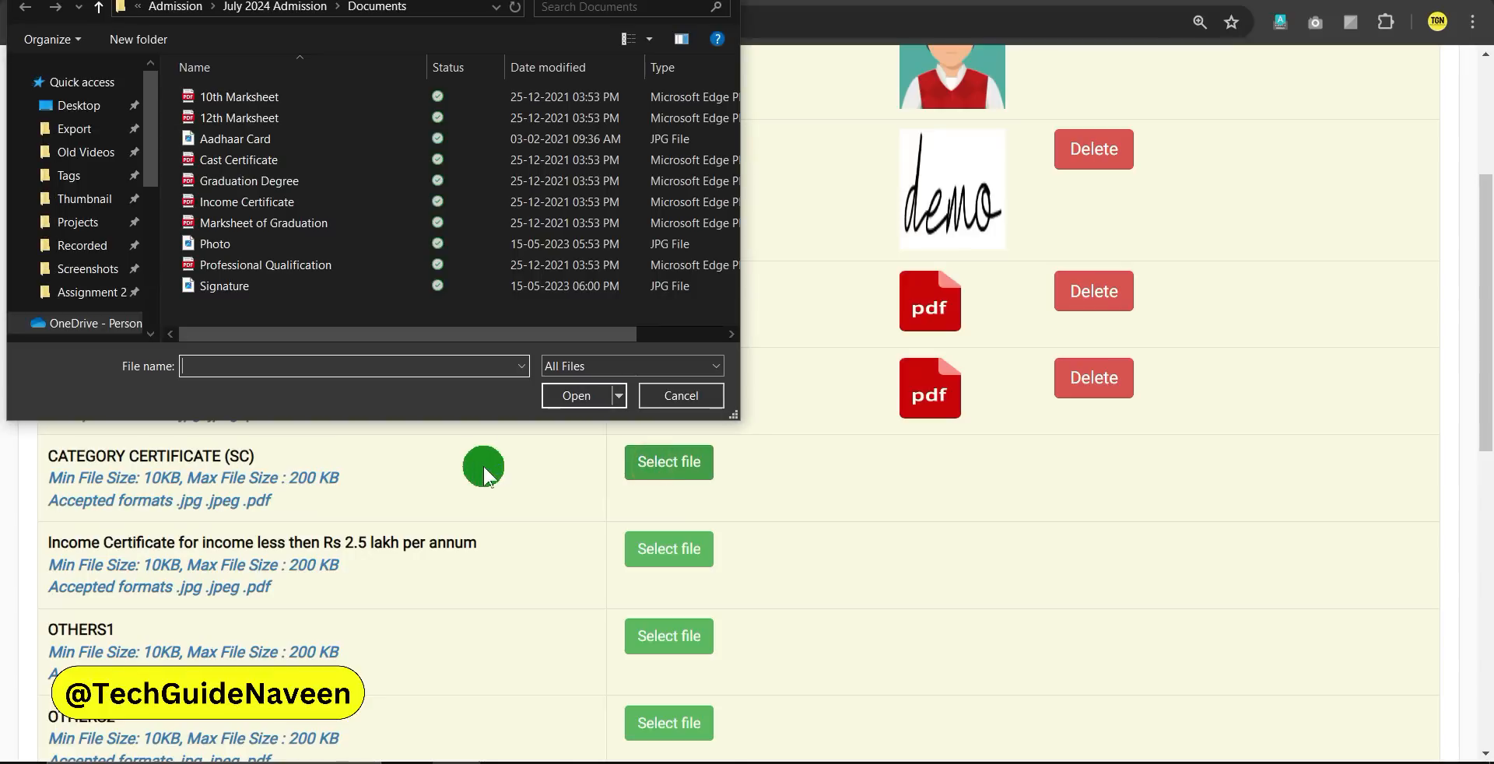
{"action": "double_click", "coordinate": [247, 161]}
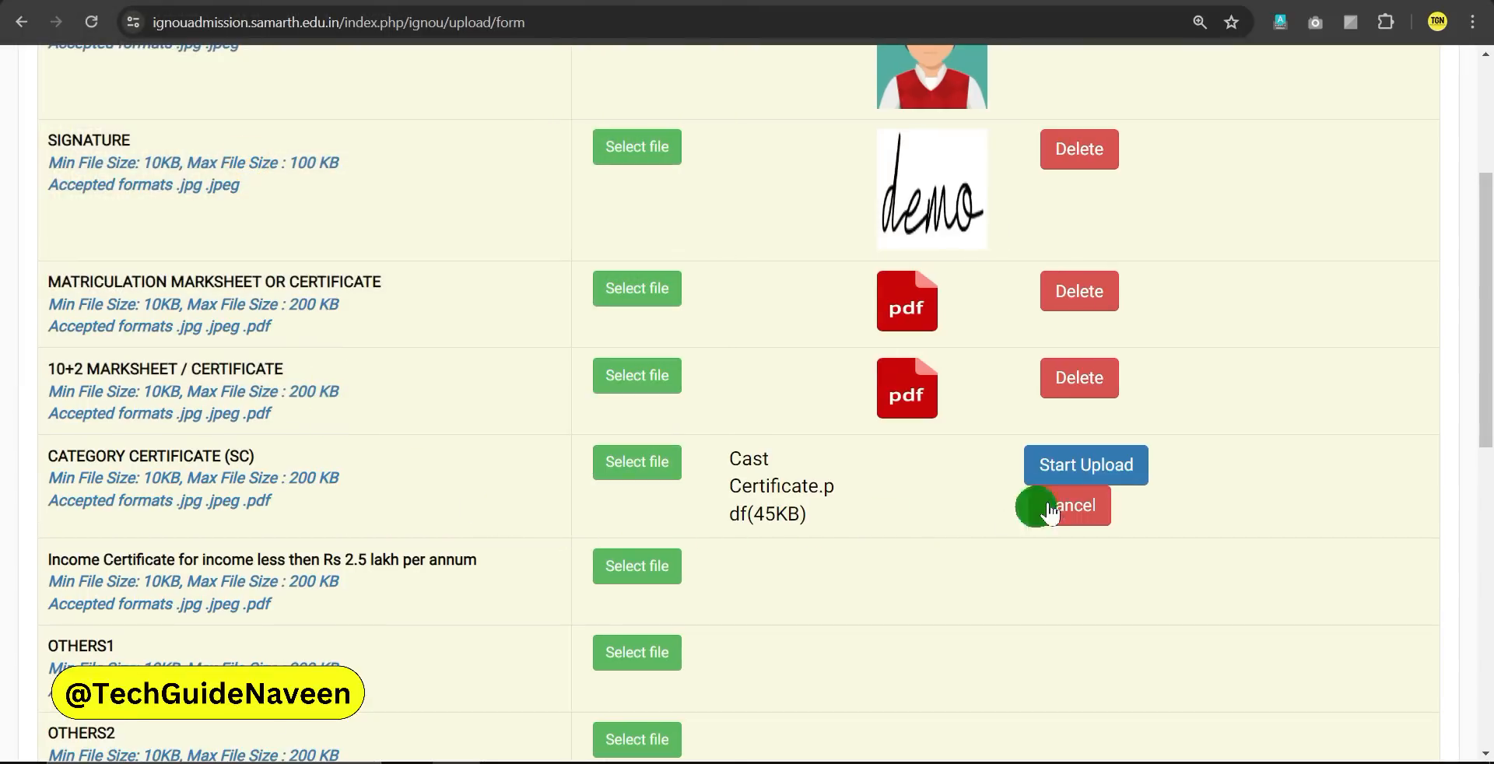
{"action": "left_click", "coordinate": [1050, 460]}
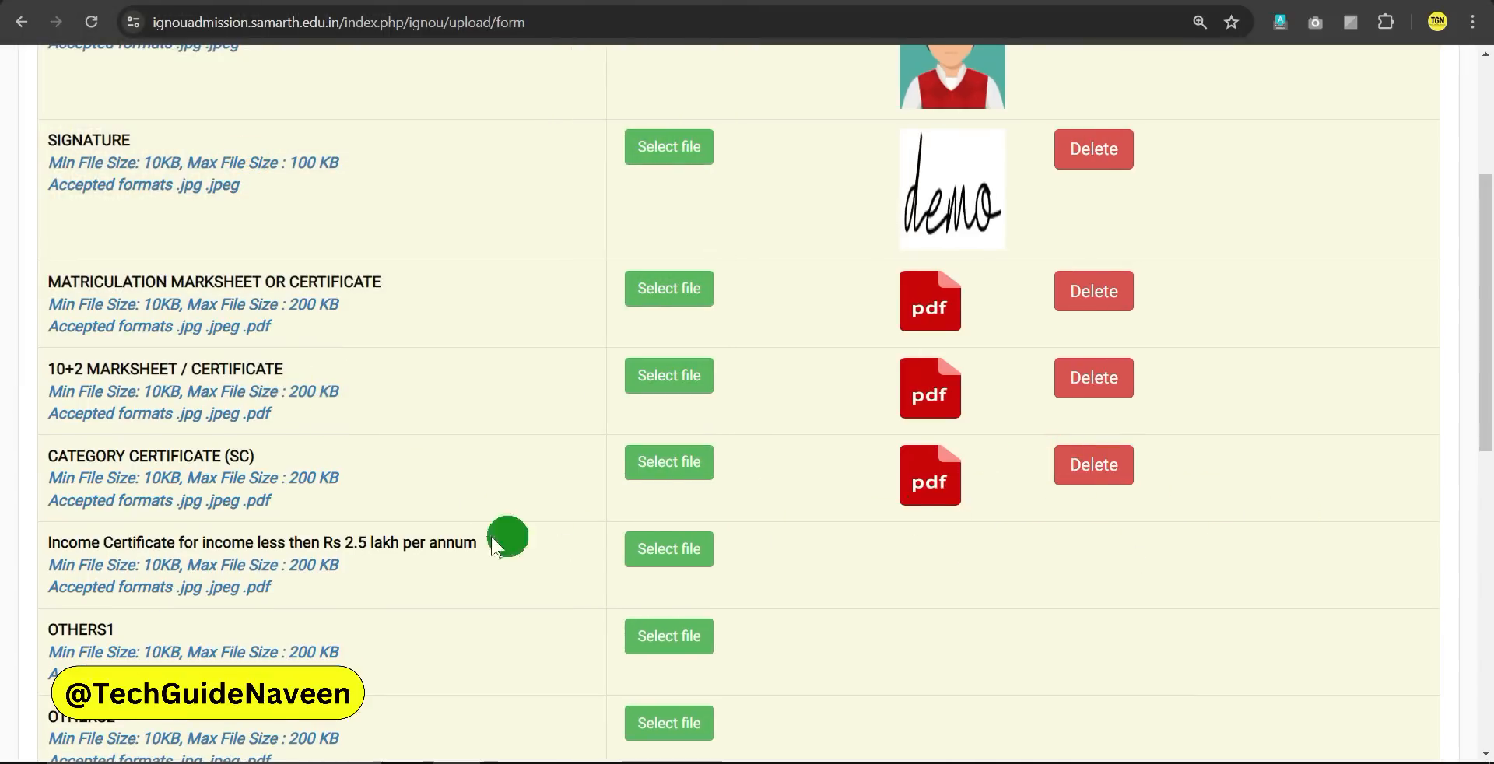
Upload the Income Certificate and the Aadhaar Card image as the OTHERS1 document
{"action": "left_click", "coordinate": [627, 548]}
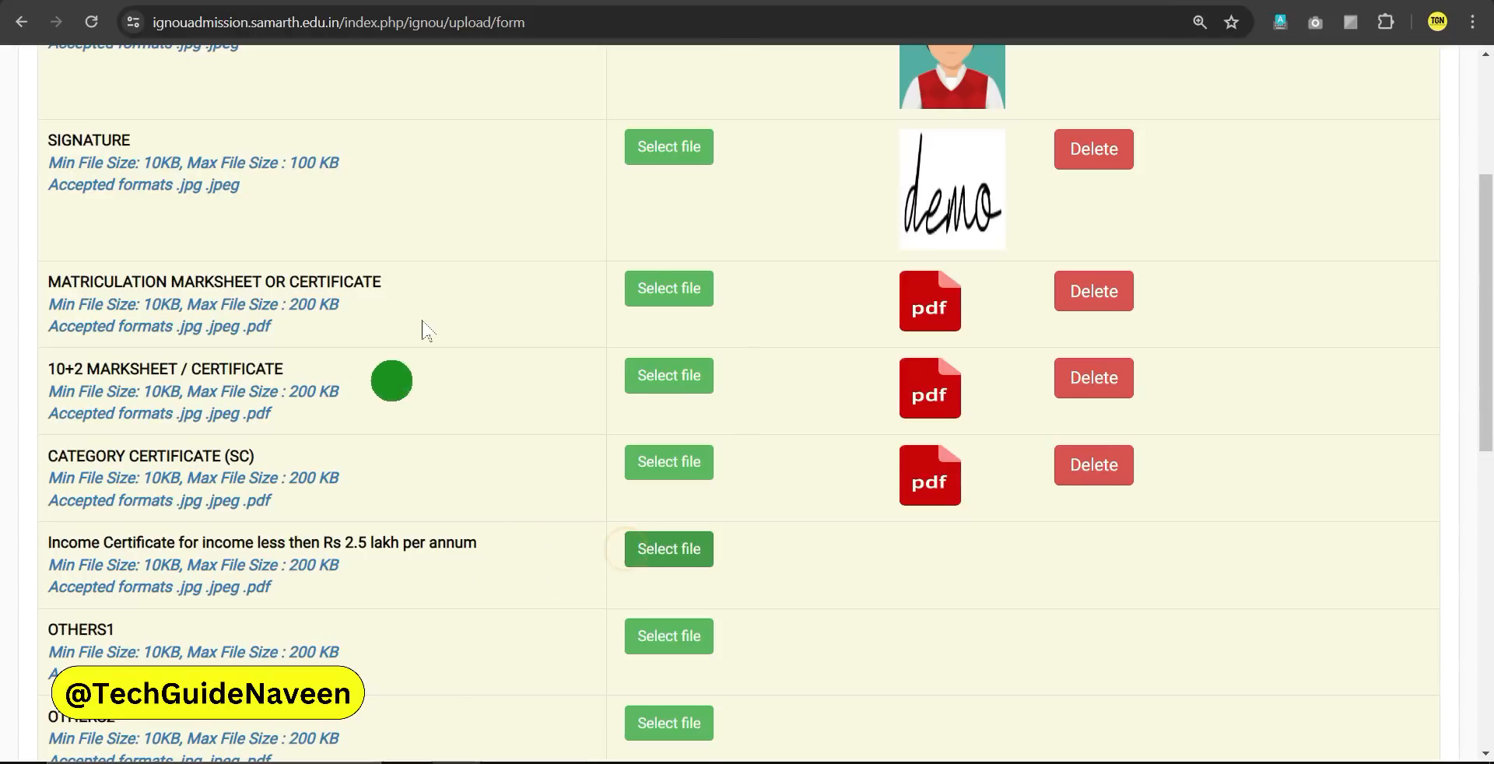
{"action": "double_click", "coordinate": [239, 195]}
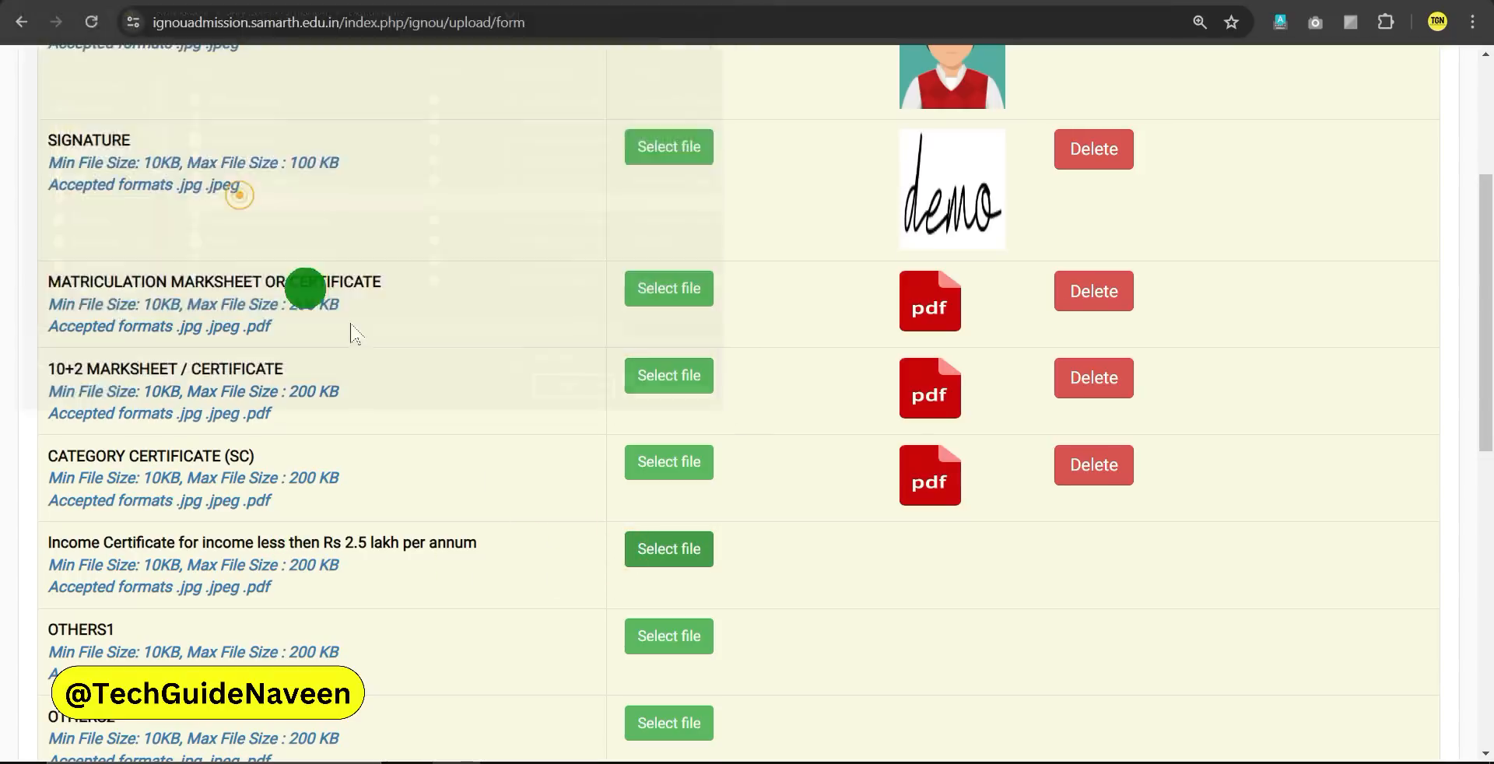
{"action": "left_click", "coordinate": [1082, 549]}
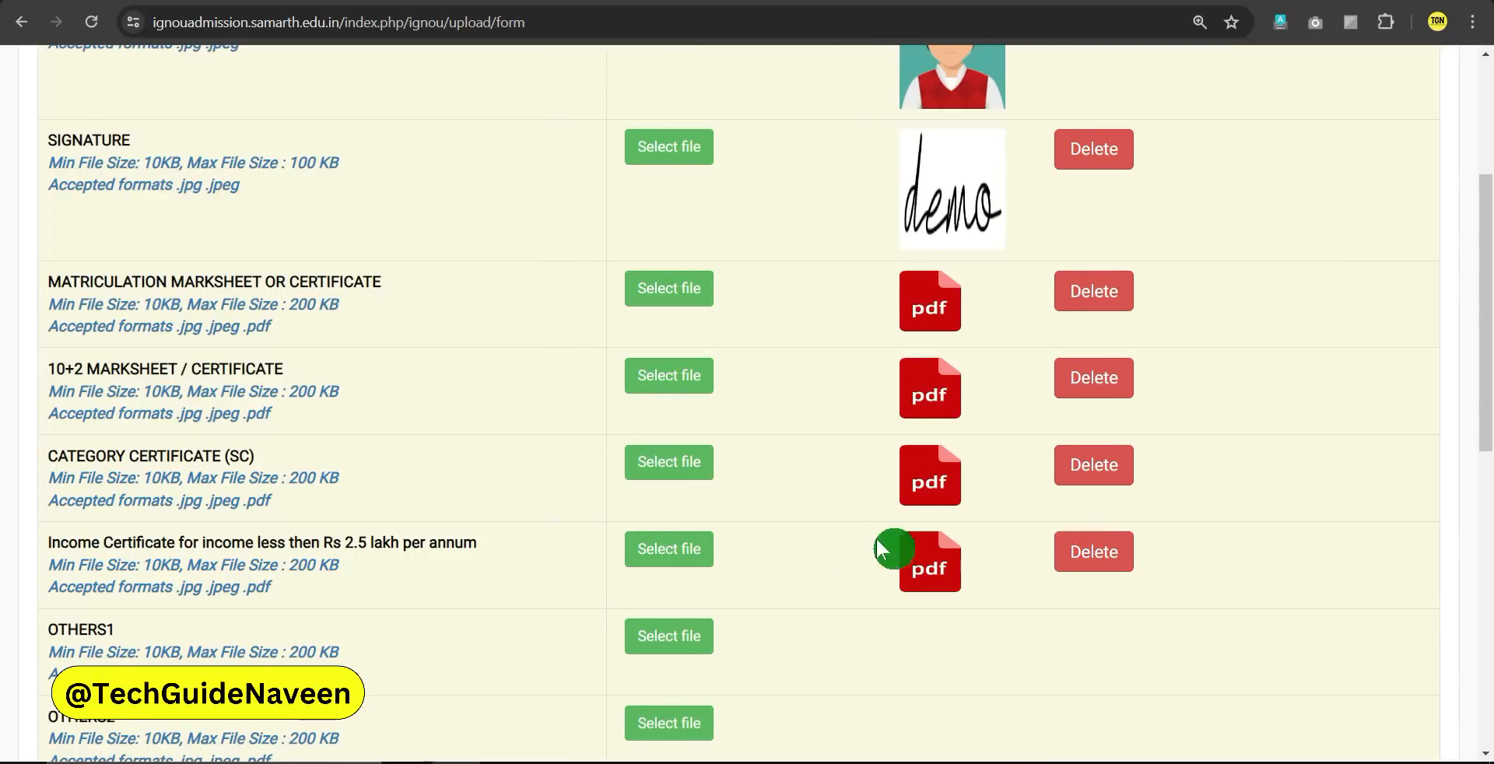
{"action": "scroll", "coordinate": [878, 549], "scroll_direction": "down", "scroll_amount": 1}
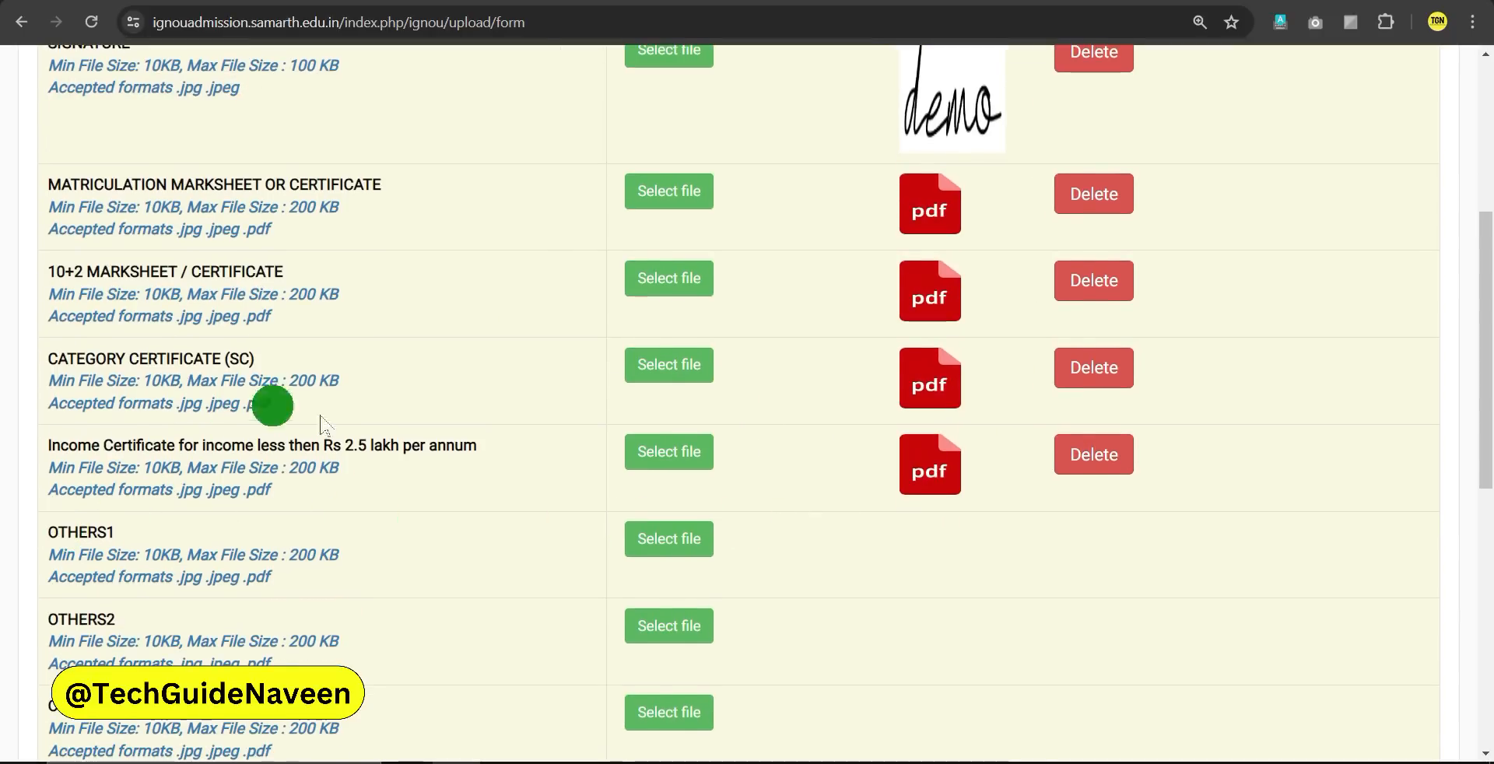
{"action": "scroll", "coordinate": [447, 516], "scroll_direction": "up", "scroll_amount": 1}
{"action": "scroll", "coordinate": [447, 516], "scroll_direction": "up", "scroll_amount": 1}
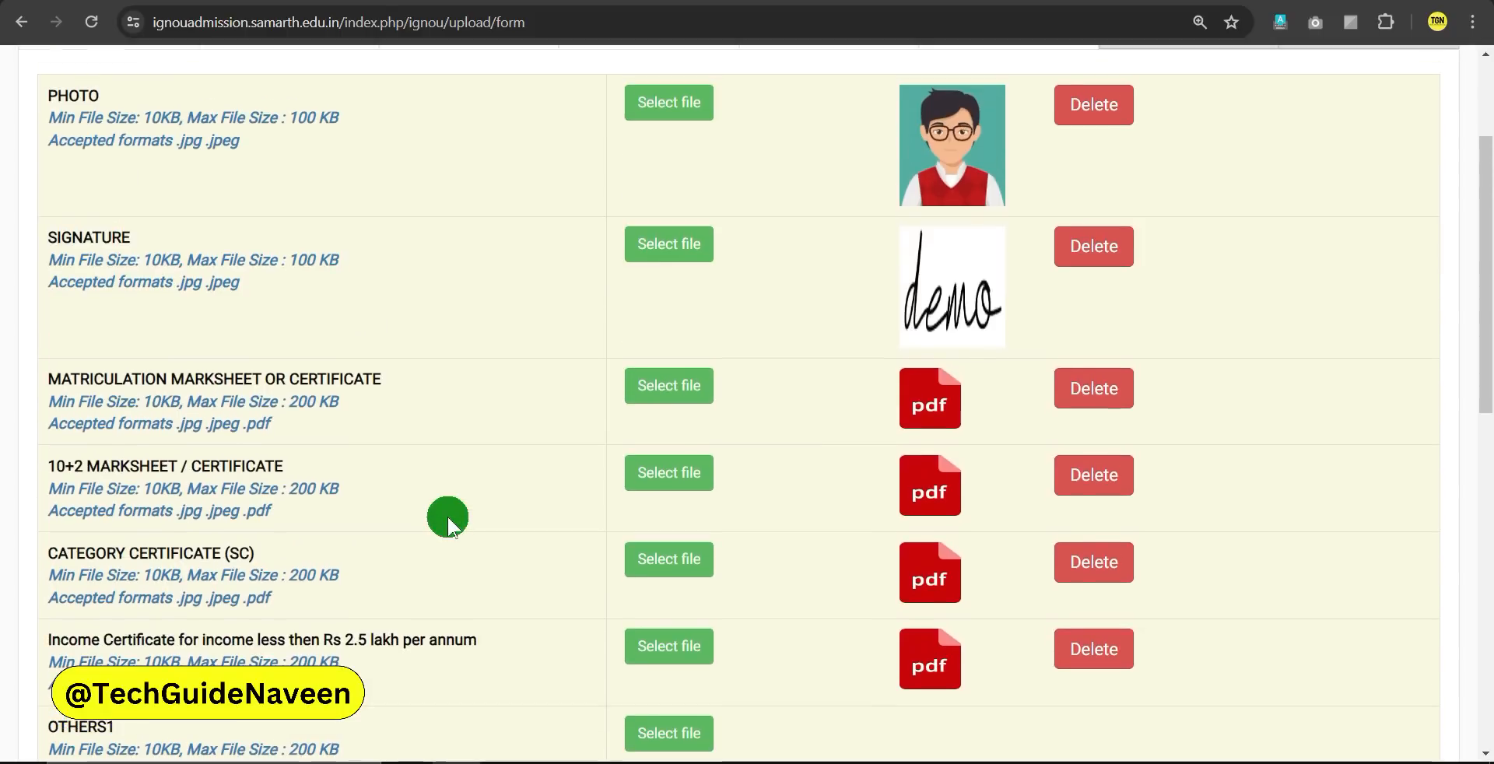
{"action": "scroll", "coordinate": [447, 522], "scroll_direction": "down", "scroll_amount": 4}
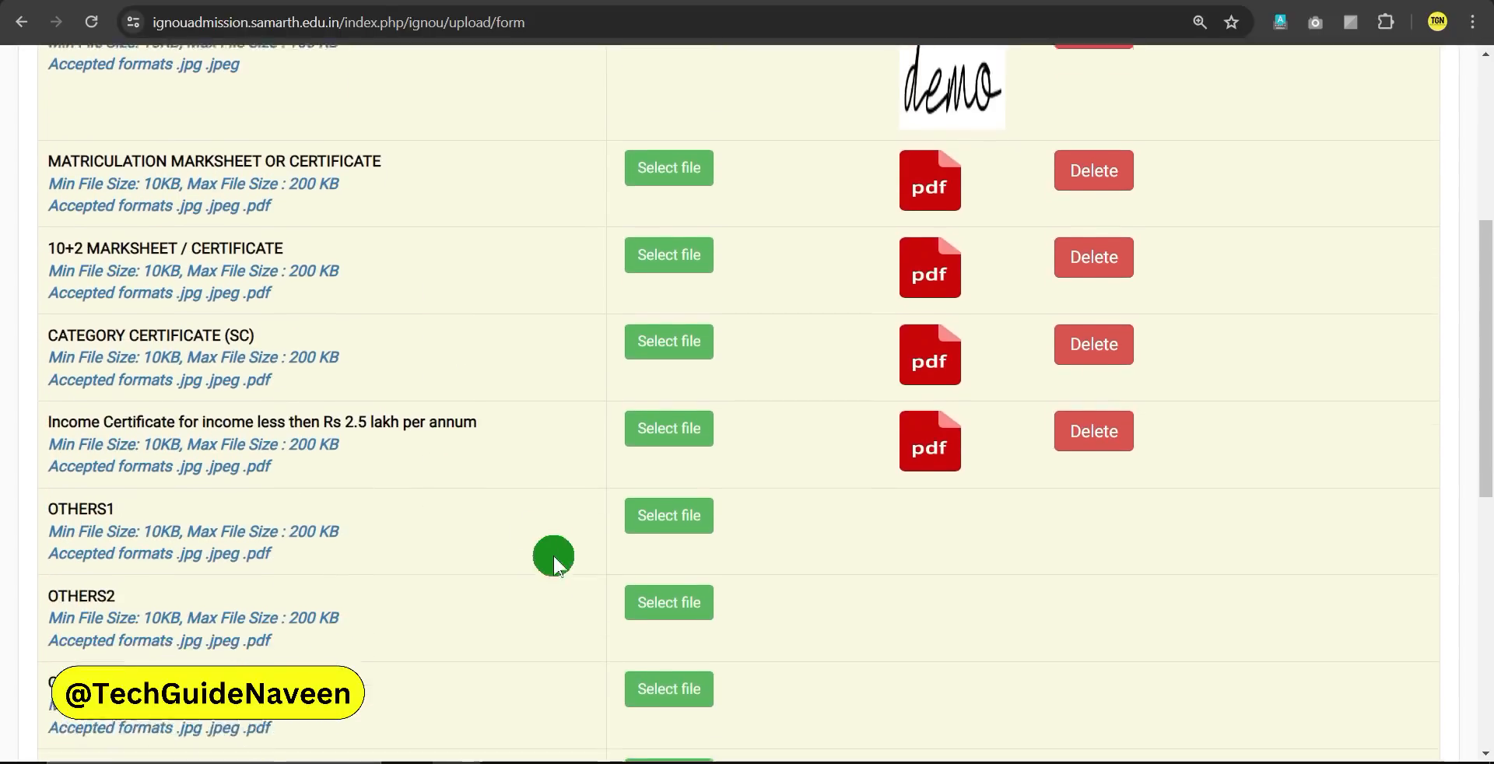
{"action": "left_click", "coordinate": [674, 346]}
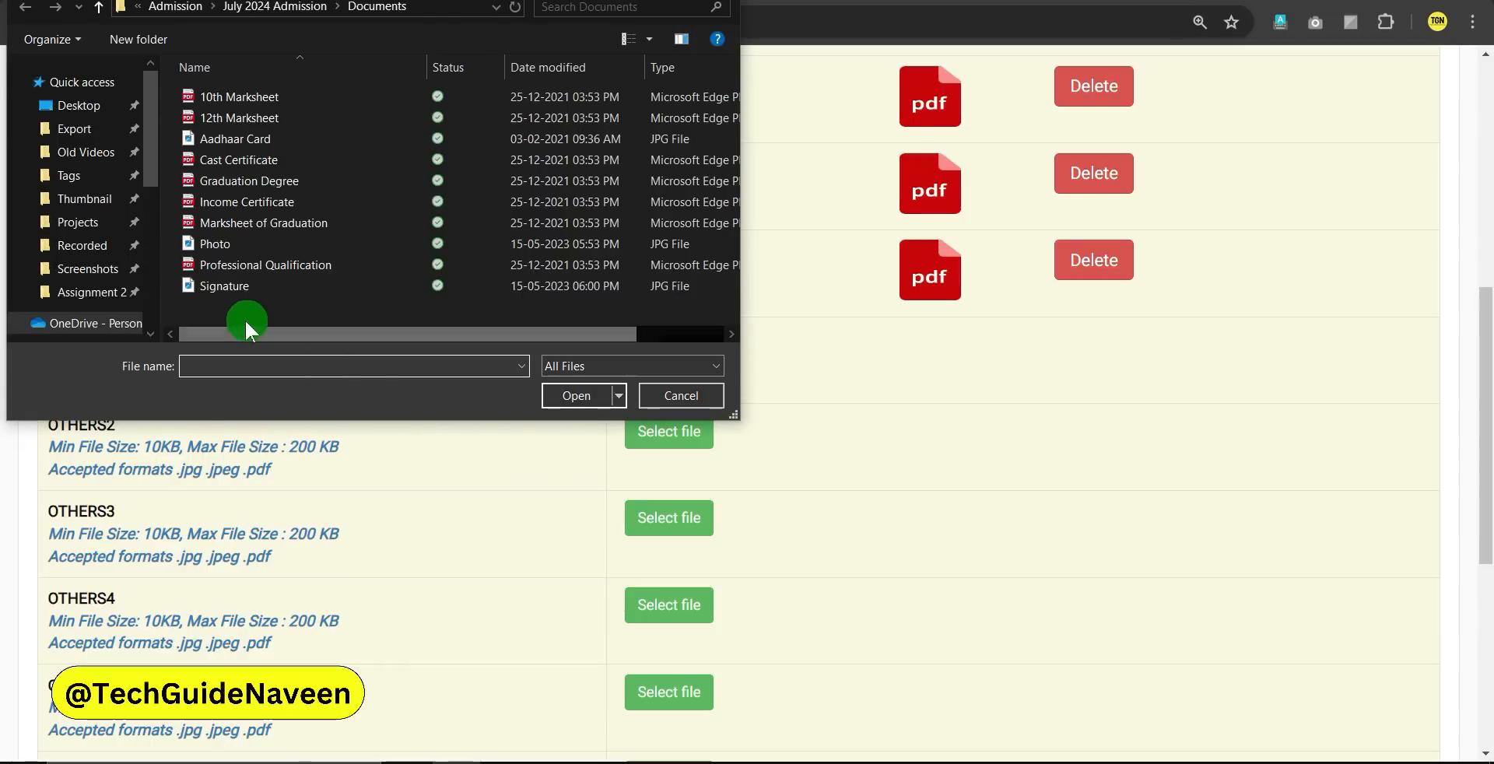
{"action": "double_click", "coordinate": [221, 140]}
{"action": "left_click", "coordinate": [1085, 346]}
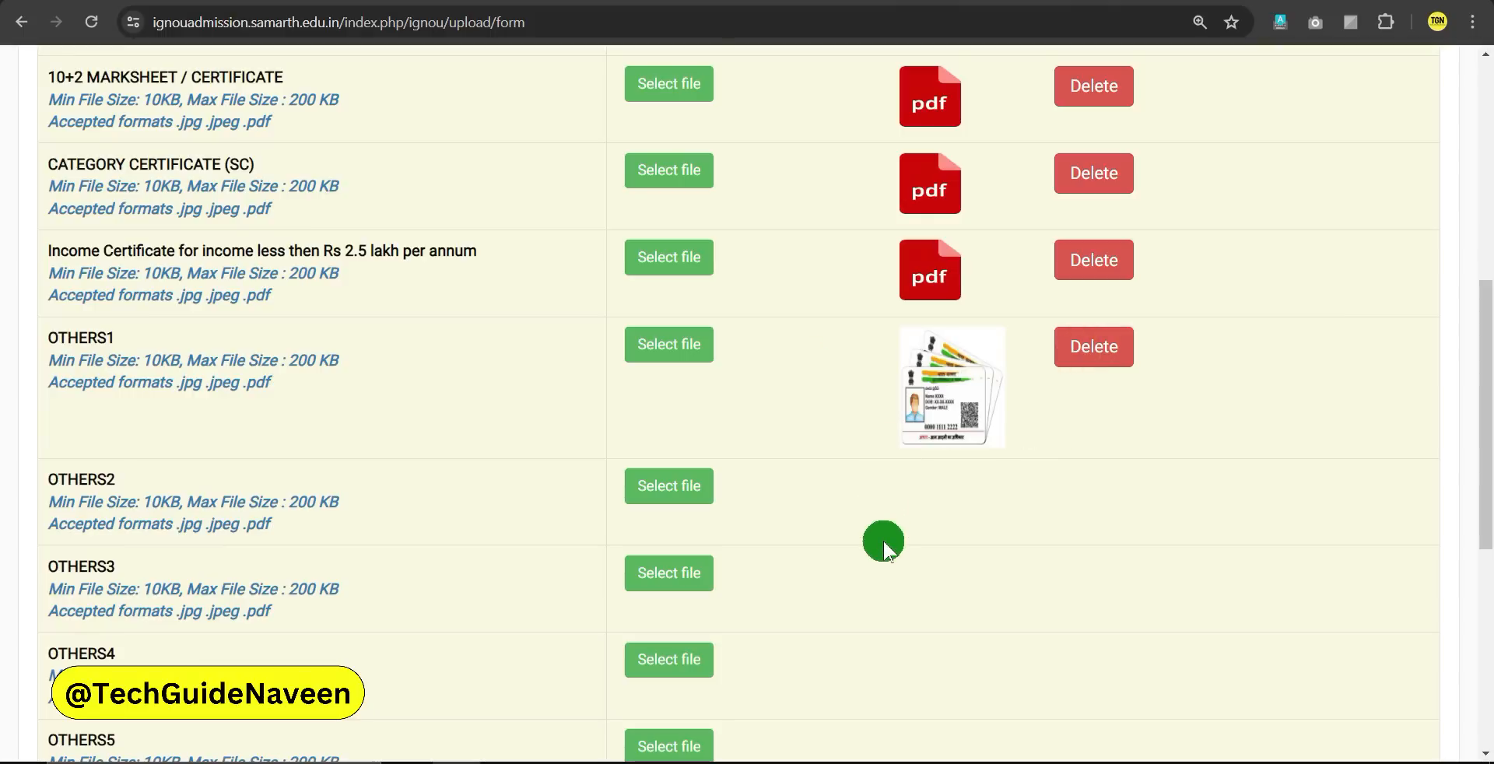
Check the uploaded documents and continue to the application preview
{"action": "scroll", "coordinate": [968, 565], "scroll_direction": "up", "scroll_amount": 4}
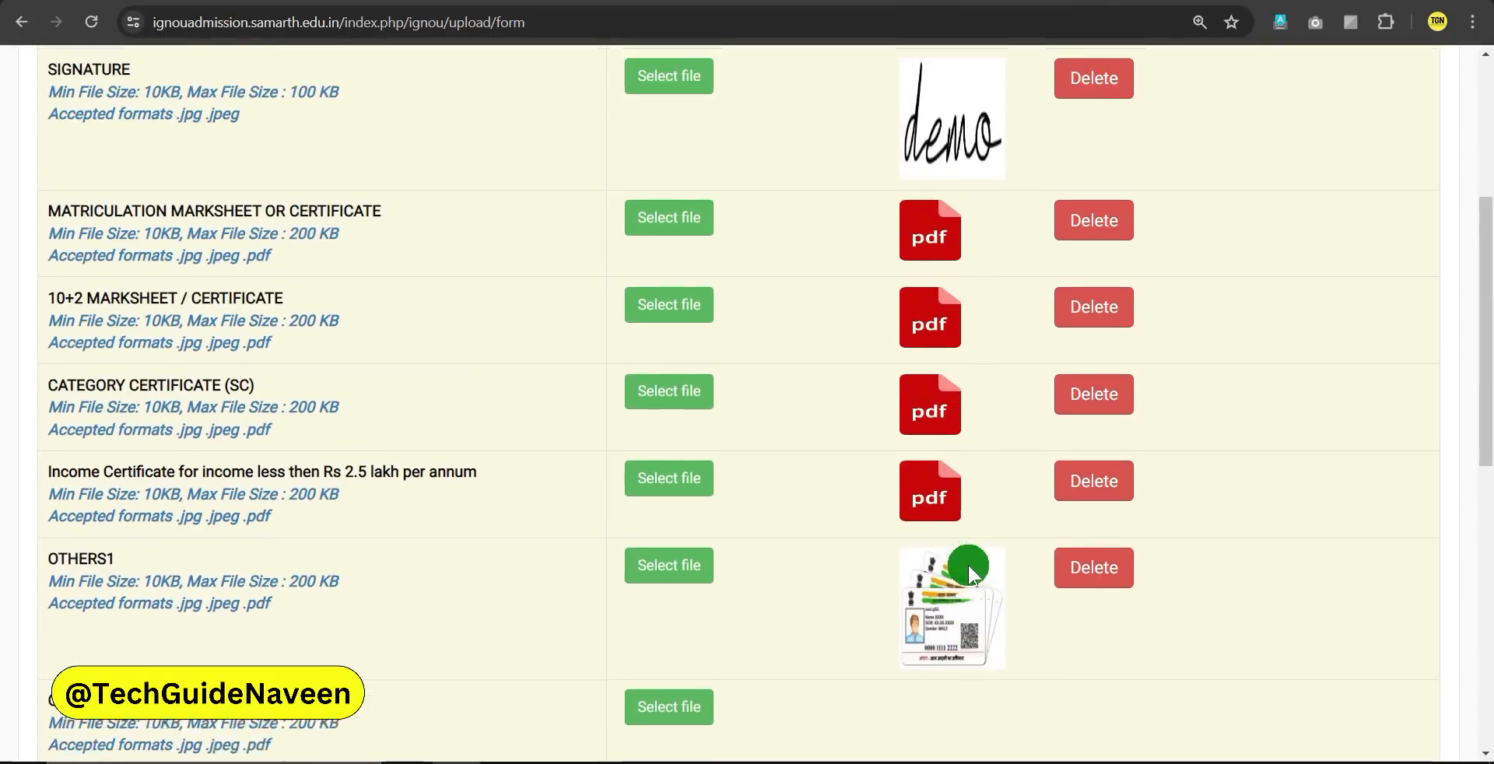
{"action": "scroll", "coordinate": [867, 545], "scroll_direction": "down", "scroll_amount": 5}
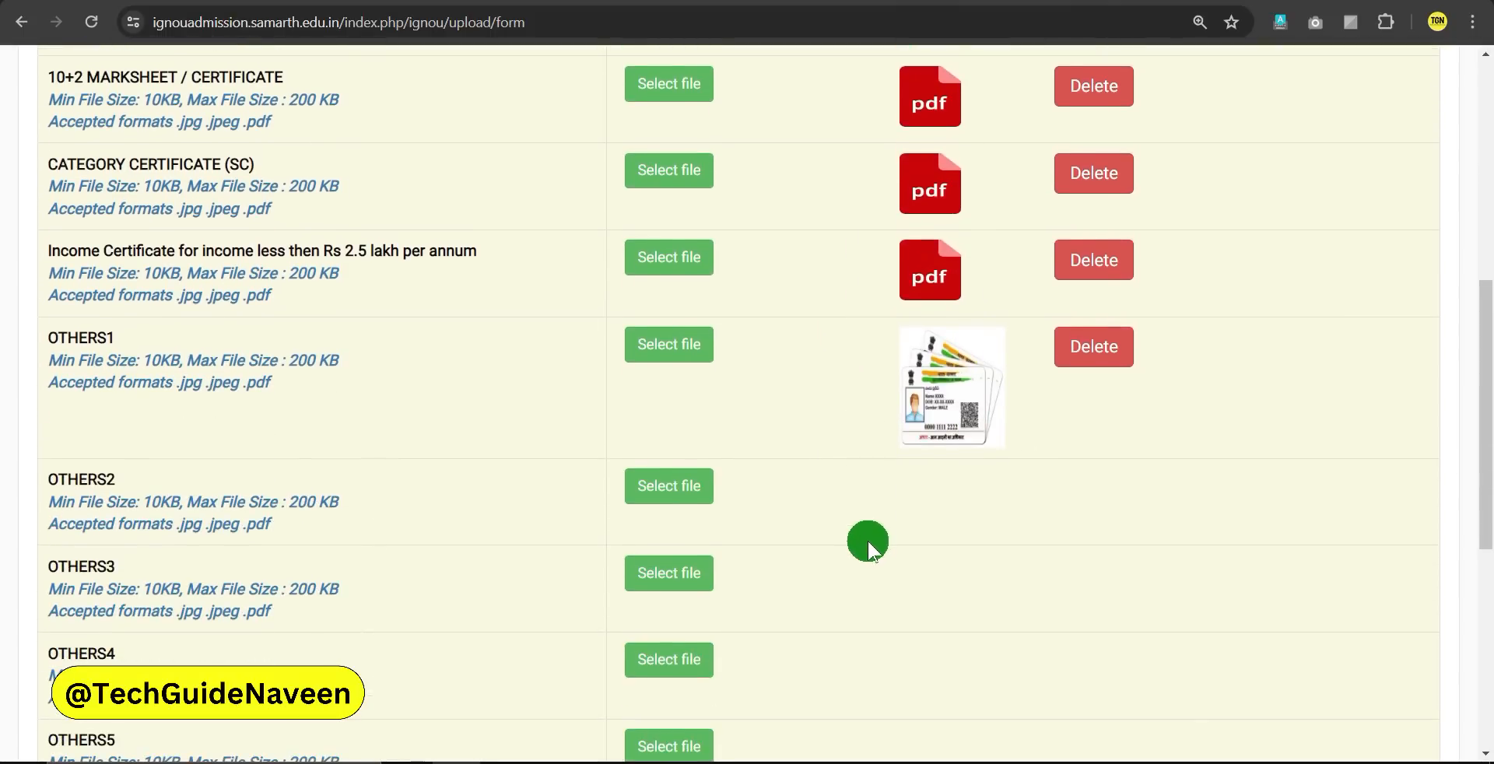
{"action": "scroll", "coordinate": [865, 533], "scroll_direction": "down", "scroll_amount": 1}
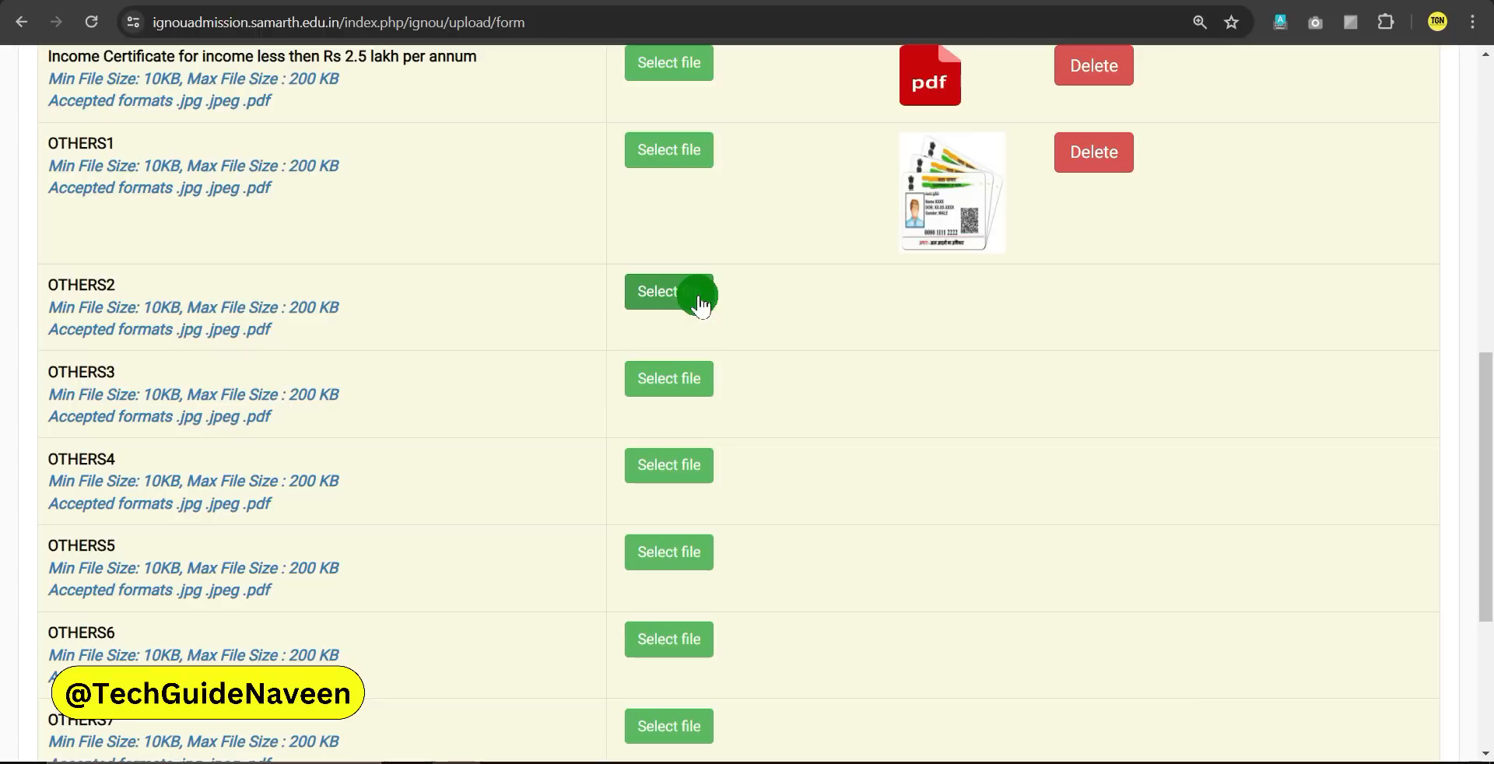
{"action": "scroll", "coordinate": [856, 482], "scroll_direction": "up", "scroll_amount": 2}
{"action": "scroll", "coordinate": [851, 506], "scroll_direction": "up", "scroll_amount": 3}
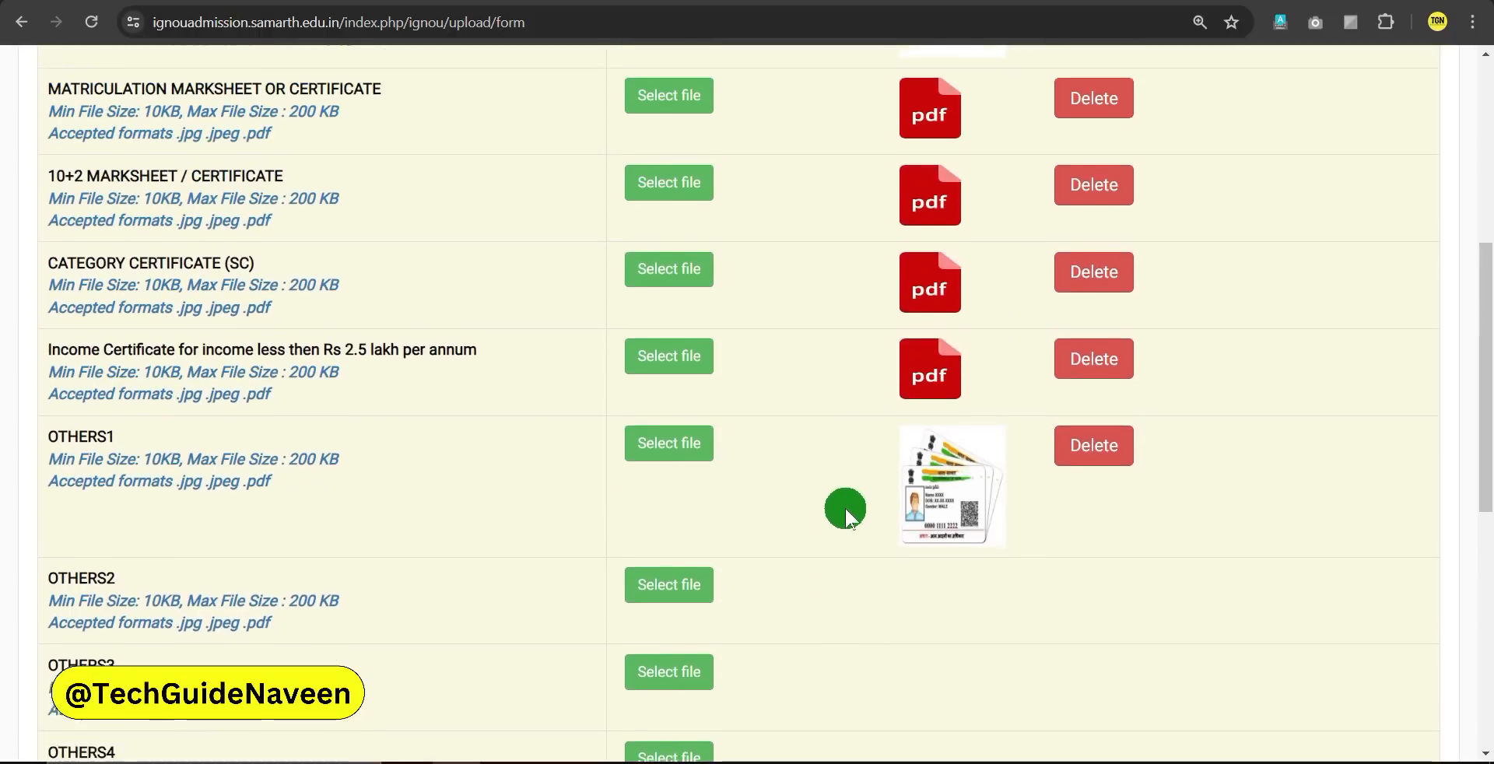
{"action": "scroll", "coordinate": [838, 512], "scroll_direction": "down", "scroll_amount": 3}
{"action": "scroll", "coordinate": [835, 509], "scroll_direction": "down", "scroll_amount": 1}
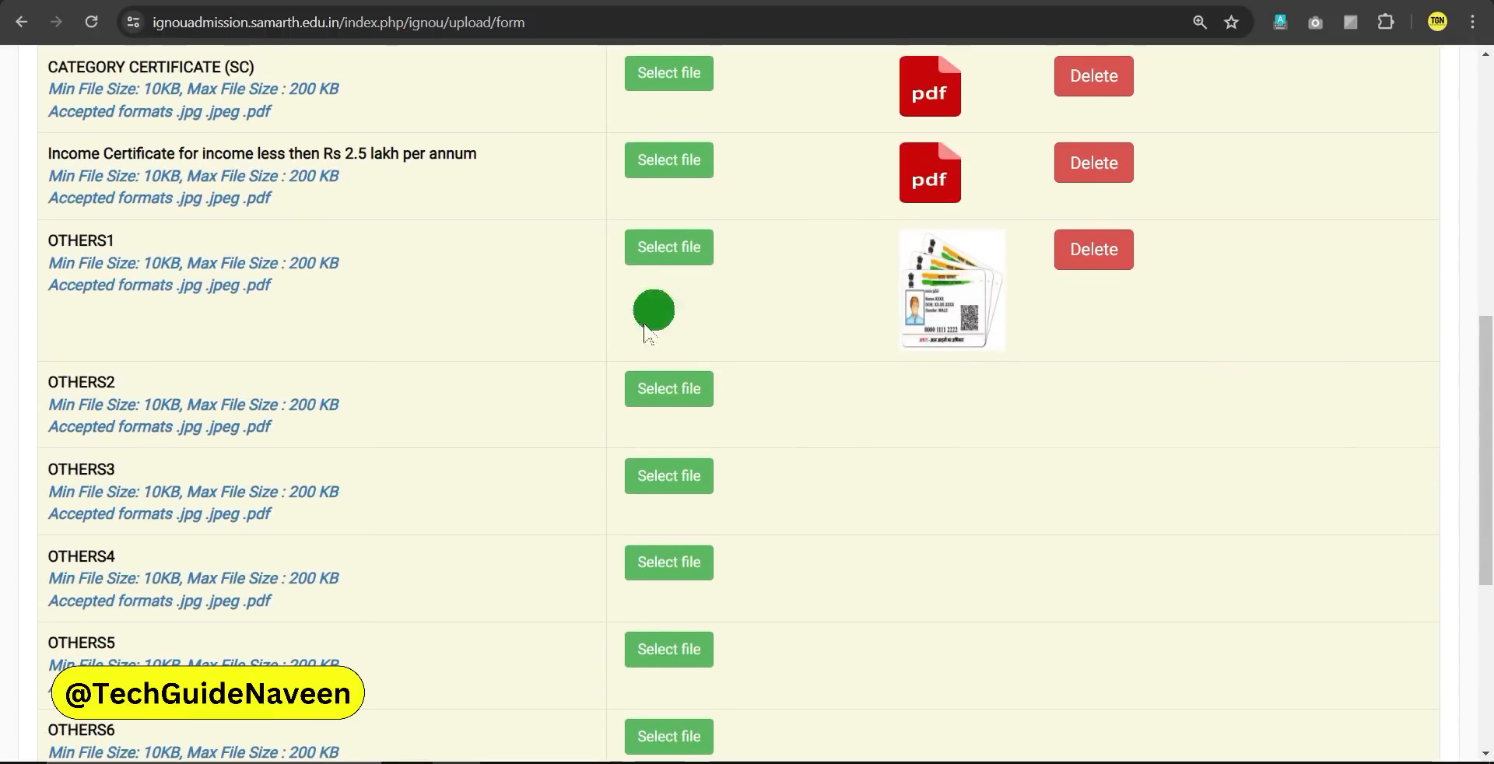
{"action": "scroll", "coordinate": [861, 502], "scroll_direction": "down", "scroll_amount": 5}
{"action": "left_click", "coordinate": [1196, 613]}
Review the fees: 4500.00 programme, 200.00 development, 300.00 registration, 5000.00 total
{"action": "scroll", "coordinate": [927, 373], "scroll_direction": "down", "scroll_amount": 8}
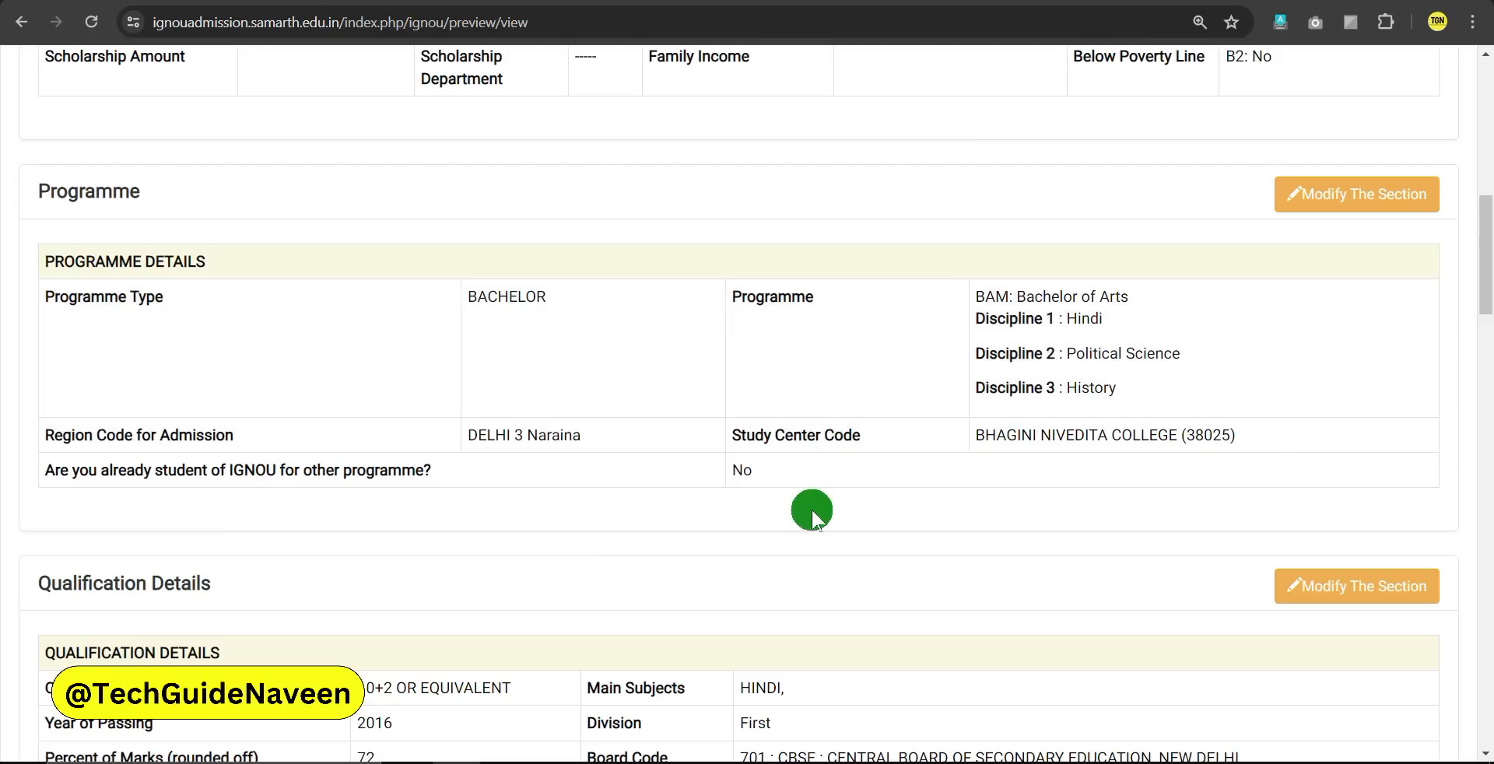
{"action": "scroll", "coordinate": [811, 510], "scroll_direction": "down", "scroll_amount": 4}
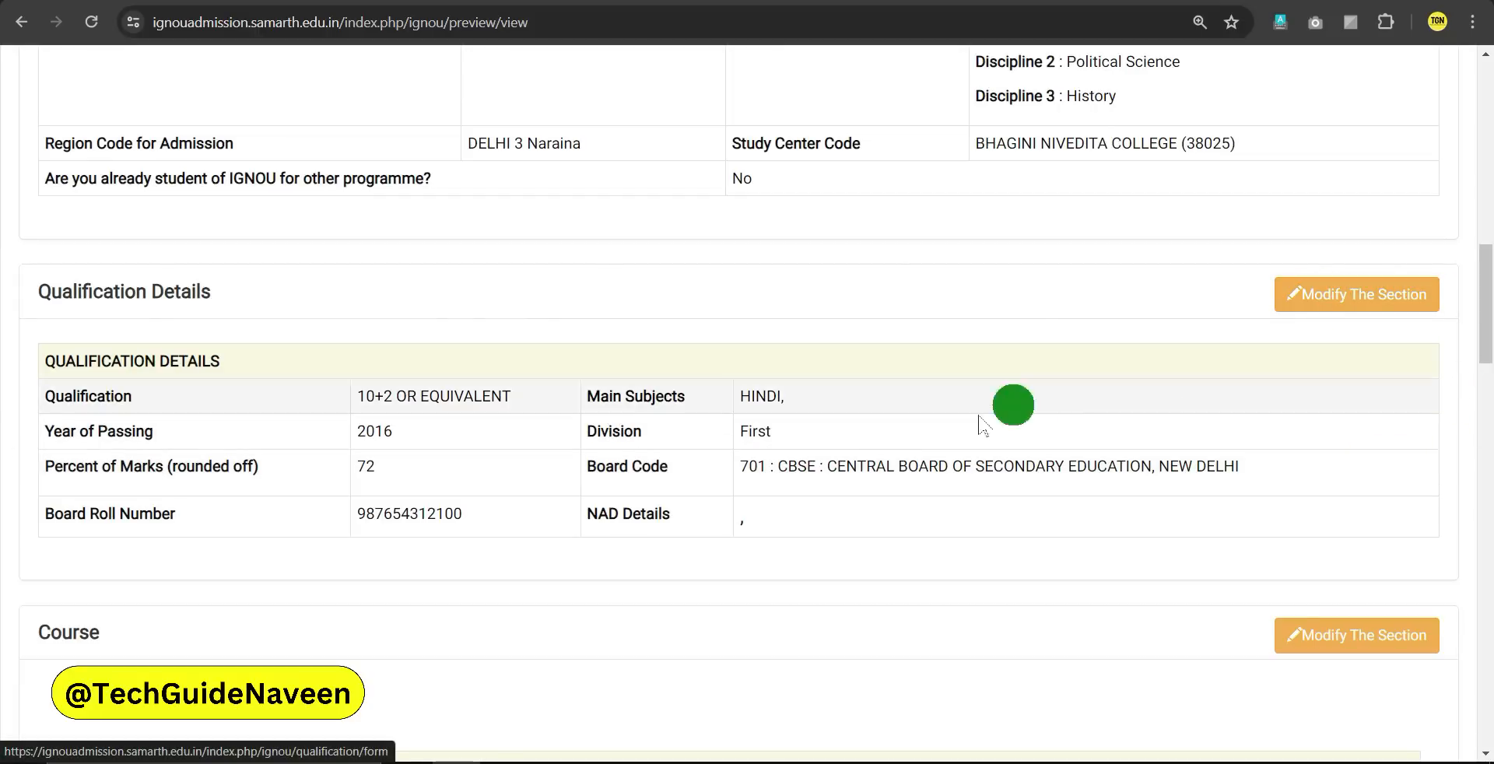
{"action": "scroll", "coordinate": [890, 457], "scroll_direction": "down", "scroll_amount": 5}
{"action": "scroll", "coordinate": [900, 452], "scroll_direction": "down", "scroll_amount": 8}
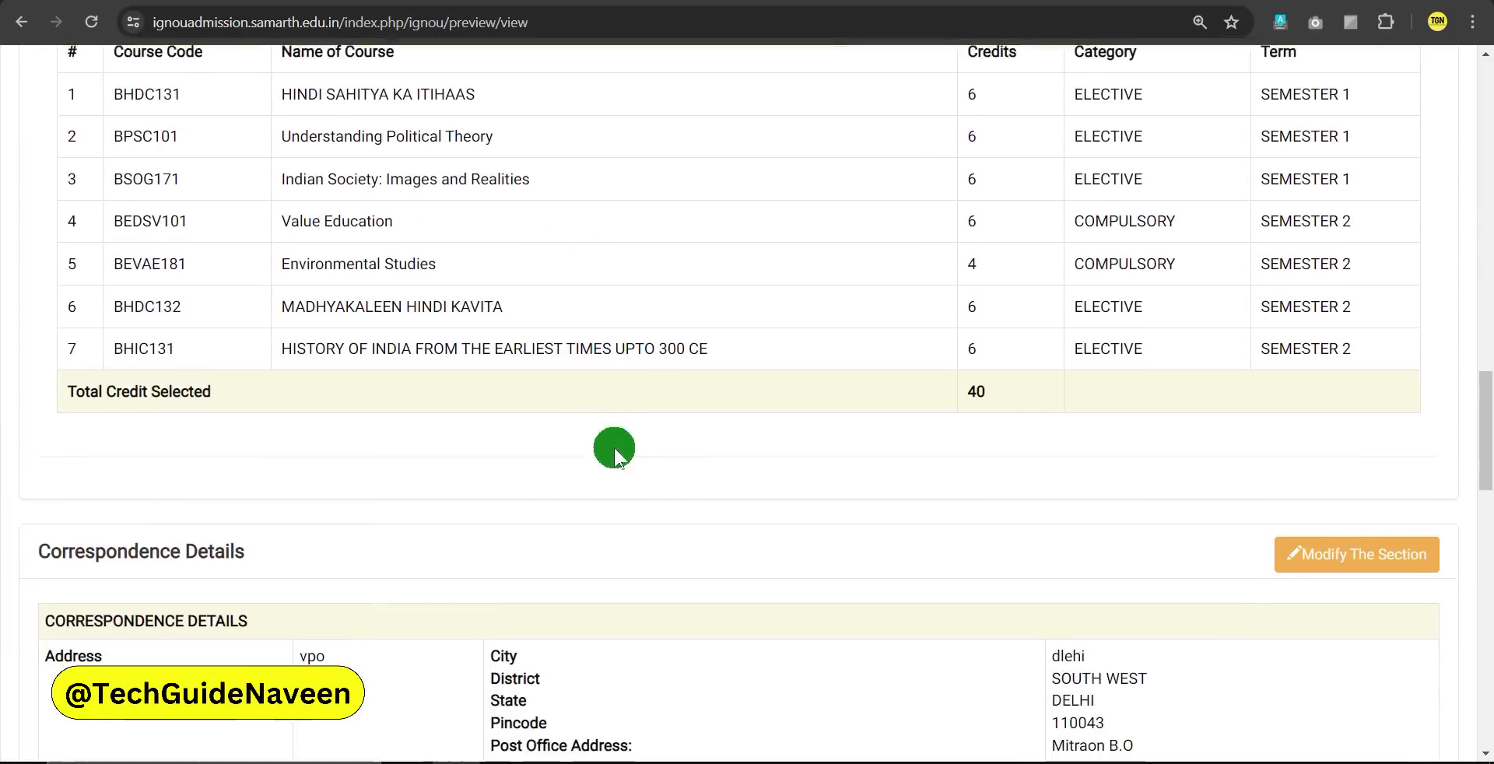
{"action": "scroll", "coordinate": [958, 484], "scroll_direction": "down", "scroll_amount": 10}
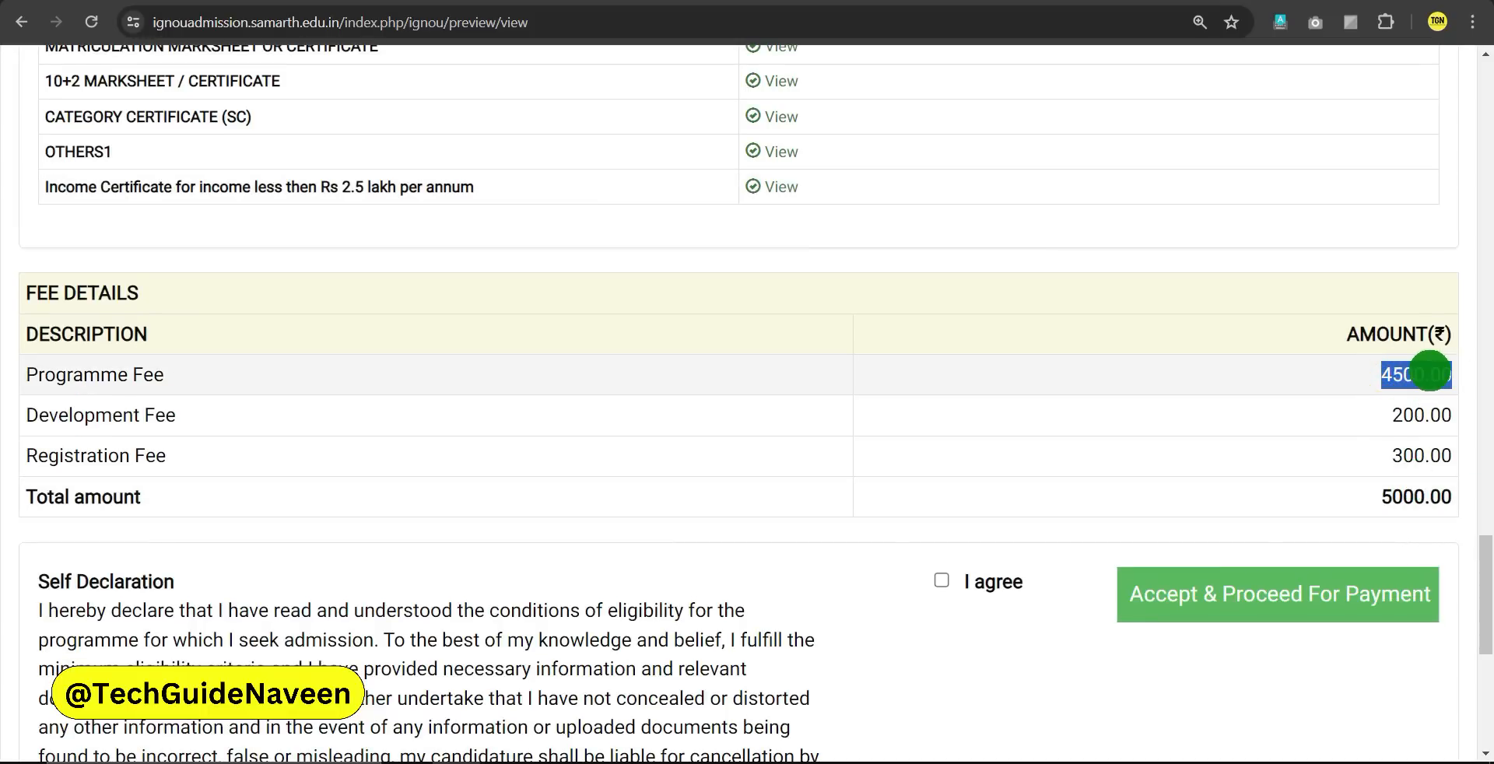
{"action": "left_click", "coordinate": [1429, 370]}
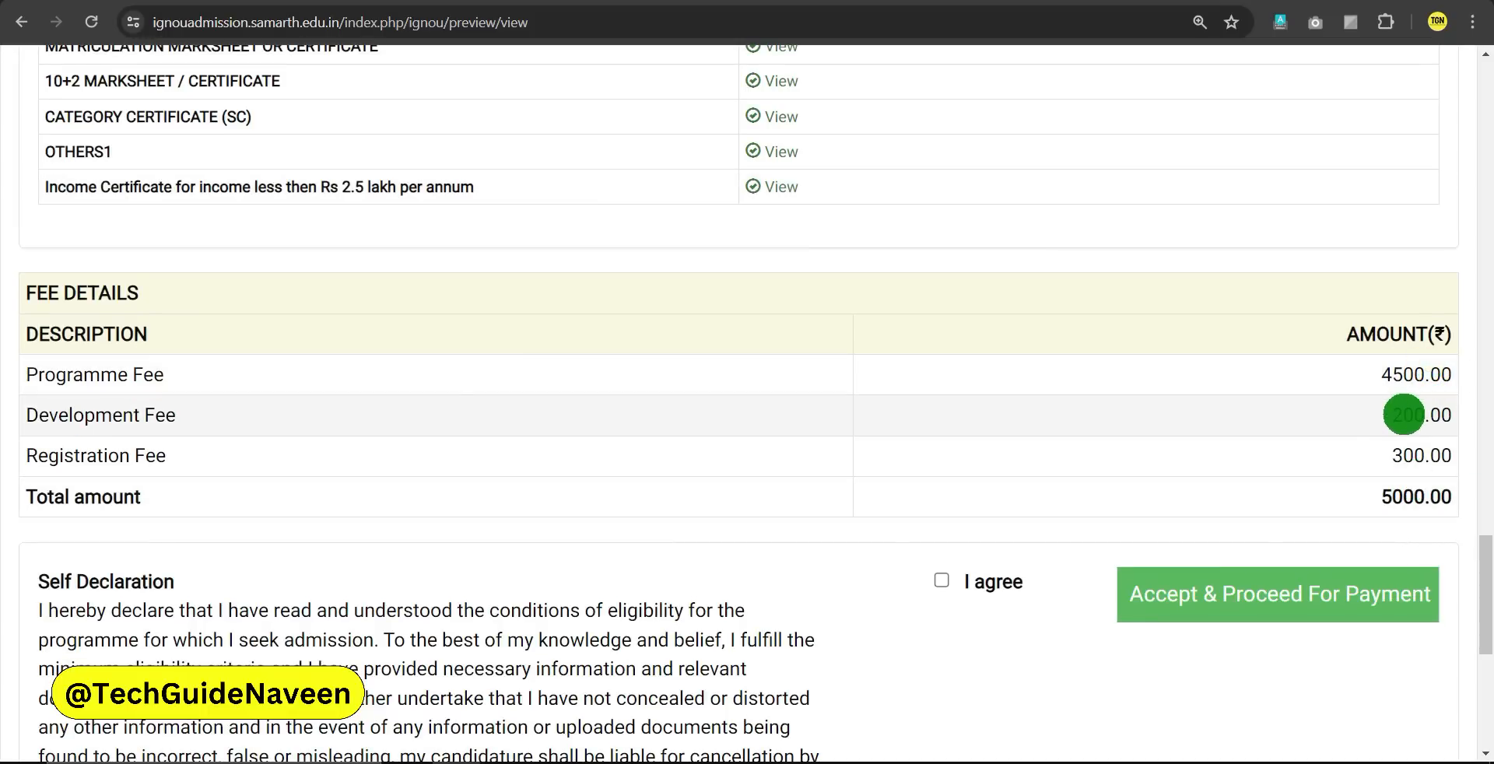
{"action": "left_click", "coordinate": [1404, 414]}
{"action": "left_click", "coordinate": [1407, 455]}
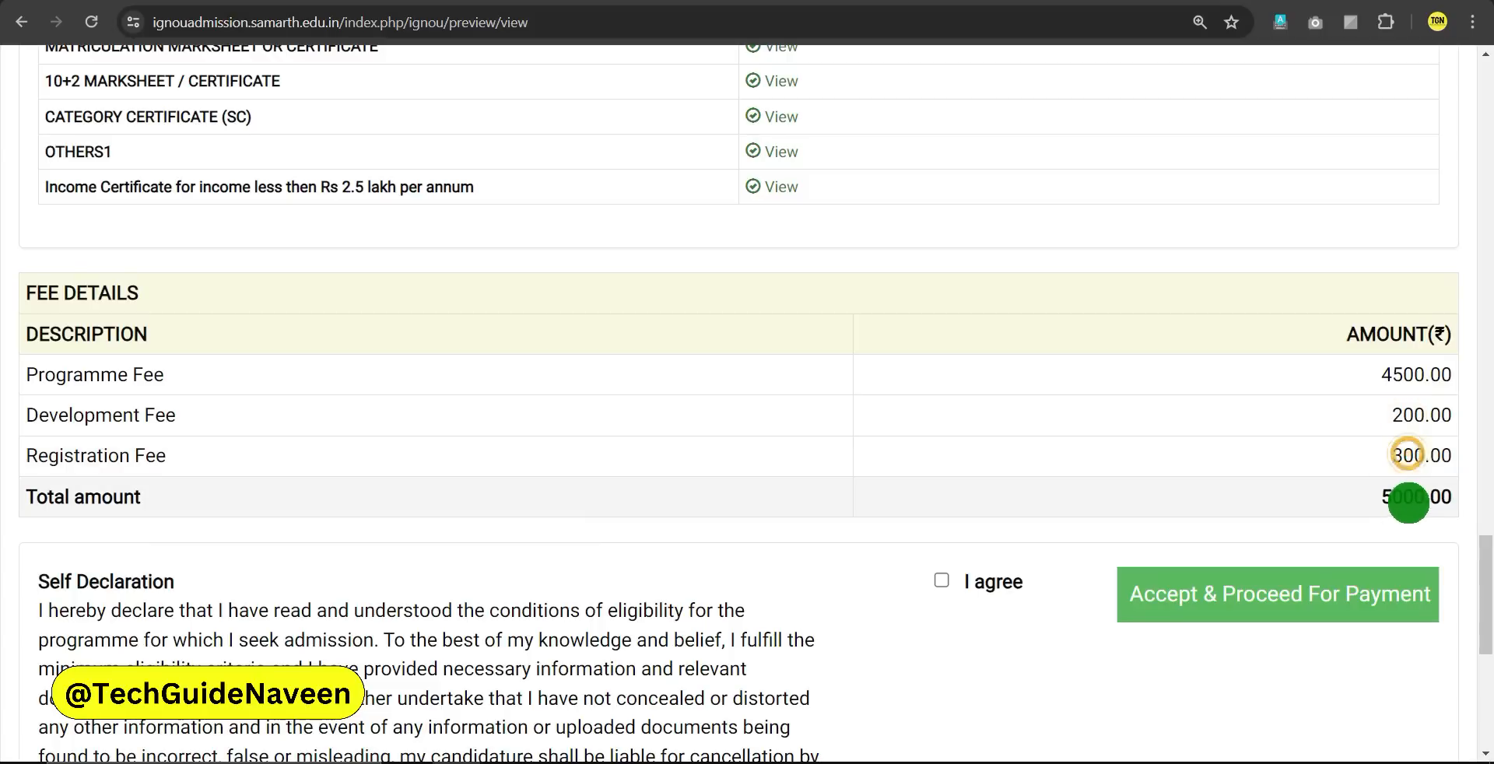
{"action": "left_click", "coordinate": [1383, 504]}
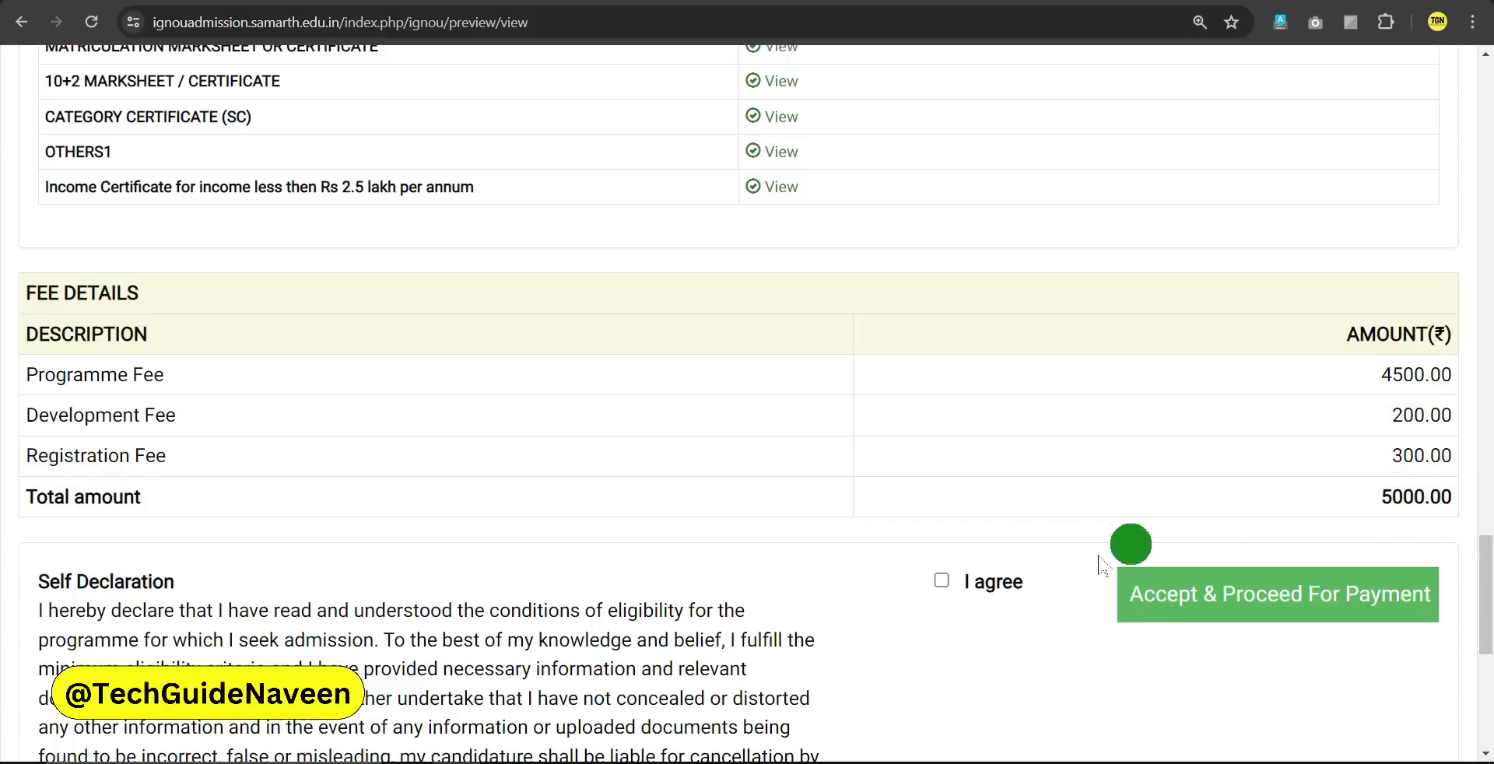
Accept the self-declaration and confirm submitting the application for payment
{"action": "left_click", "coordinate": [940, 579]}
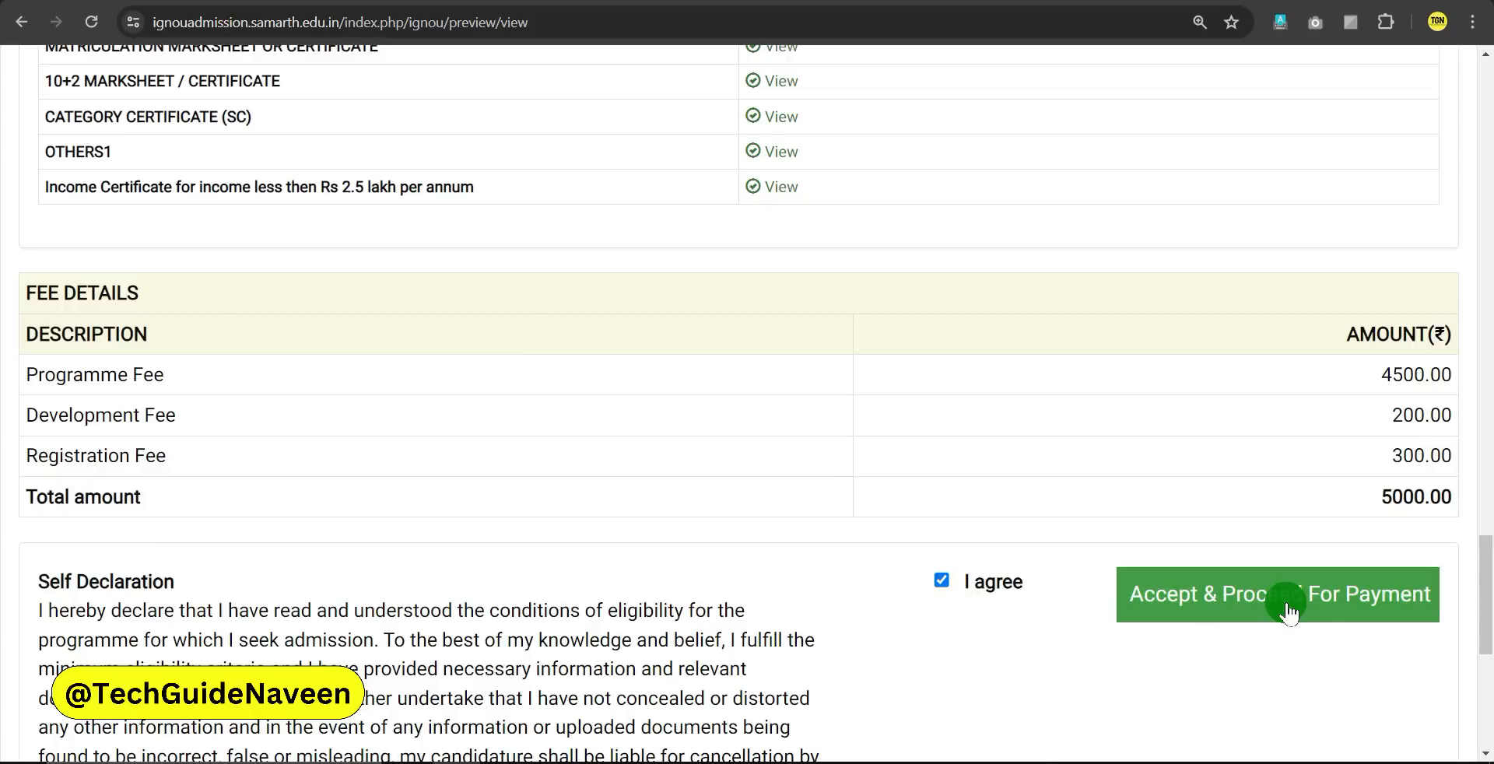
{"action": "left_click", "coordinate": [1320, 605]}
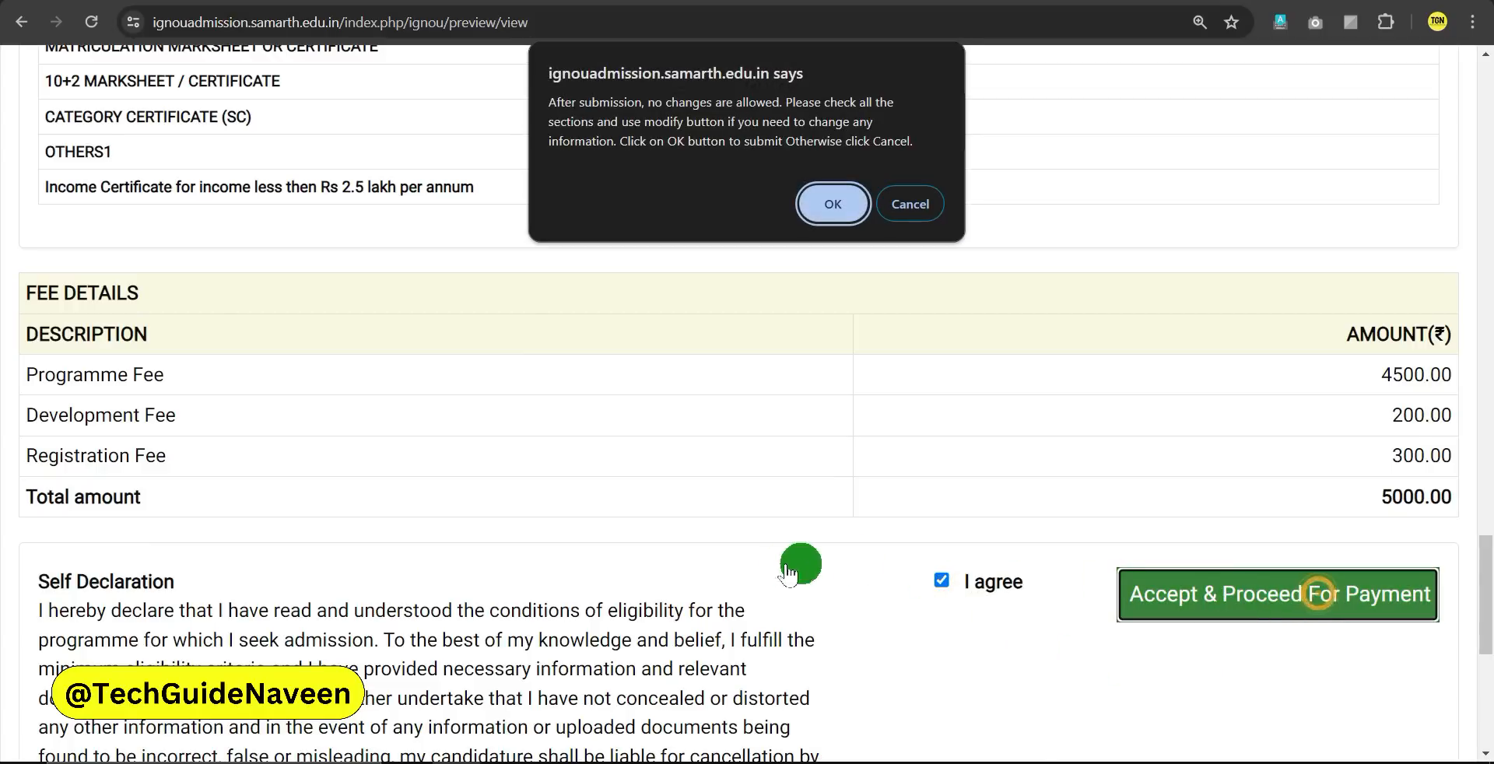
{"action": "left_click", "coordinate": [854, 210]}
{"action": "scroll", "coordinate": [785, 230], "scroll_direction": "down", "scroll_amount": 4}
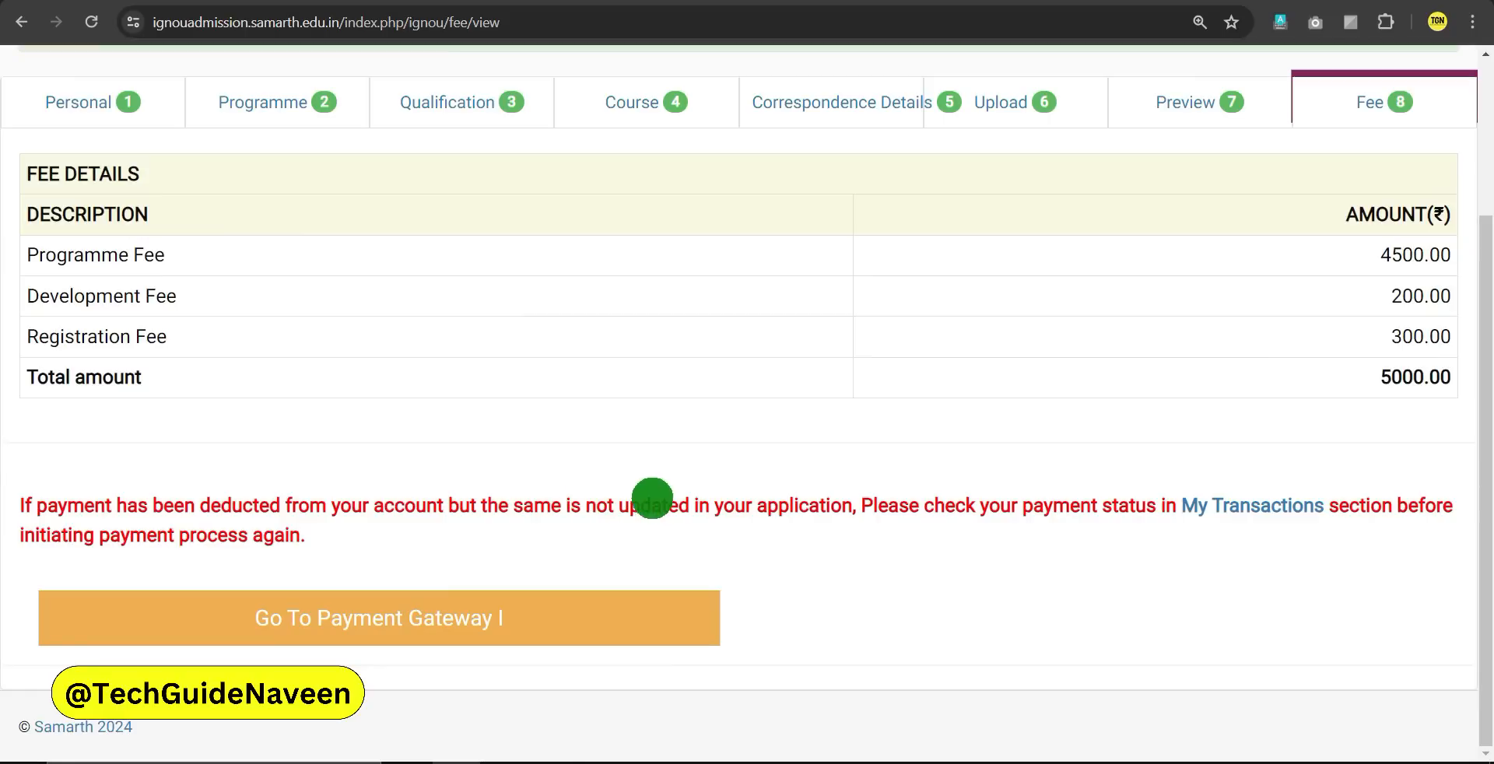
Proceed to the HDFC payment gateway to pay the 5000.00 fee
{"action": "left_click", "coordinate": [482, 623]}
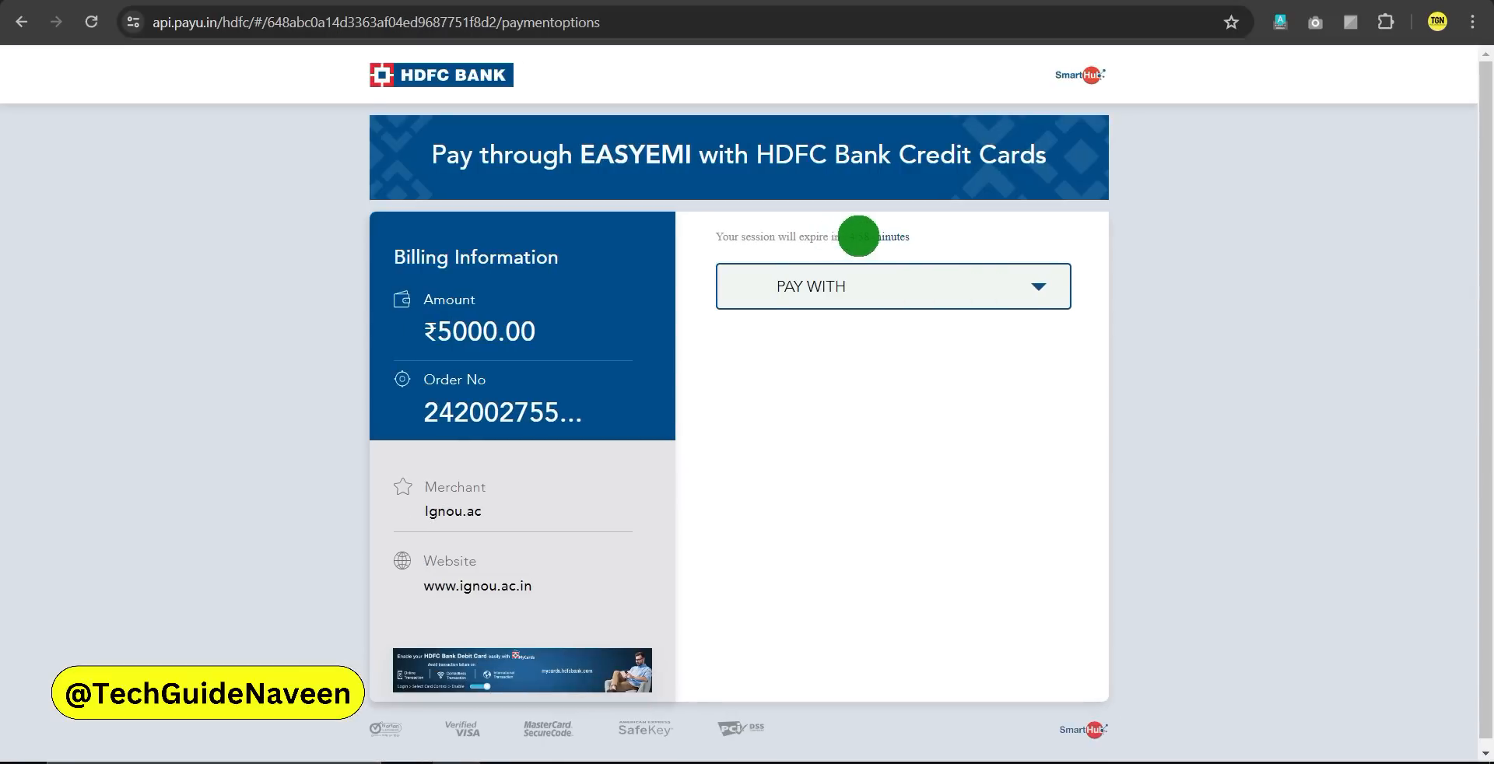
Choose another bank's debit card and fill in card number, expiry, CVV, cardholder name and the not-a-robot check
{"action": "left_click", "coordinate": [1042, 289]}
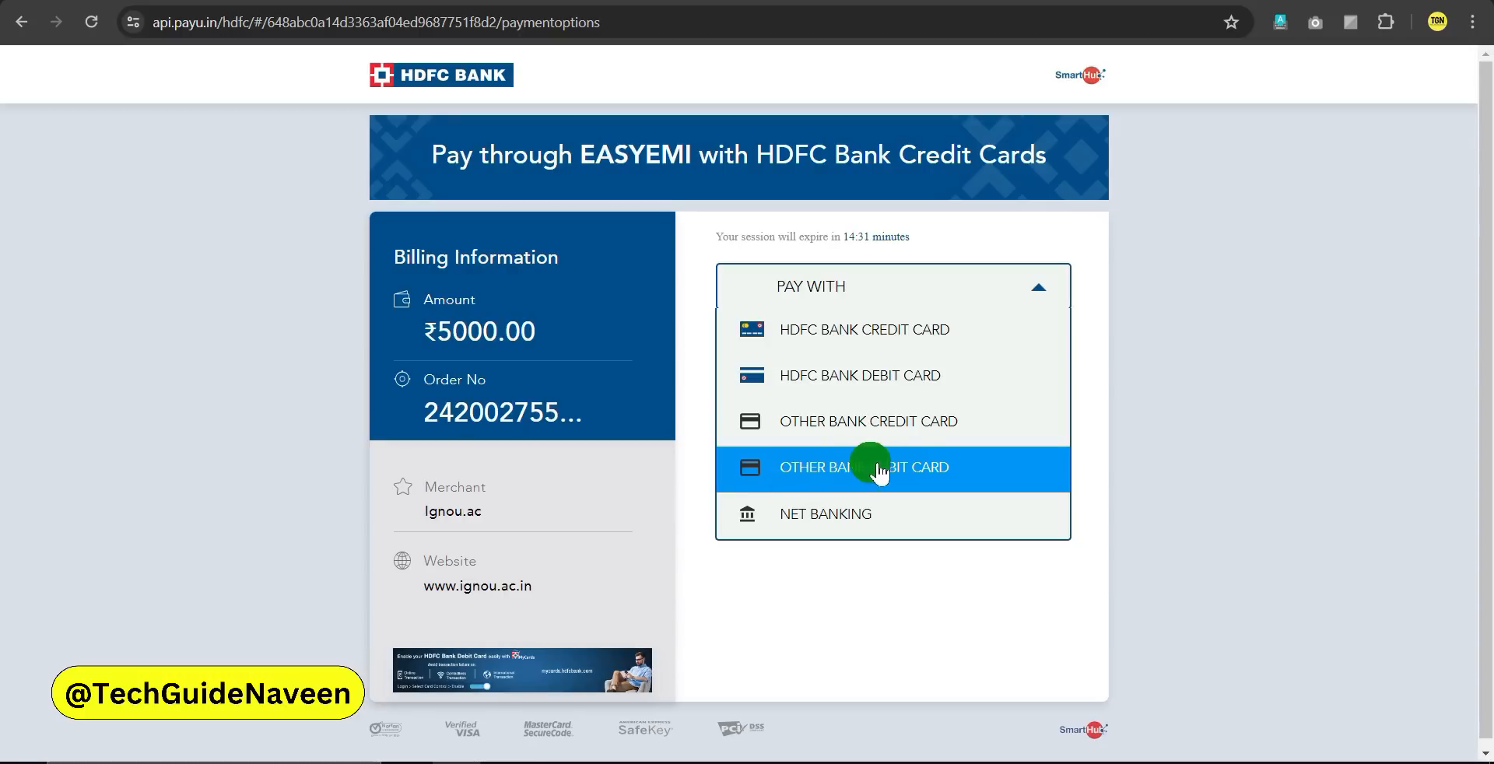
{"action": "left_click", "coordinate": [850, 467]}
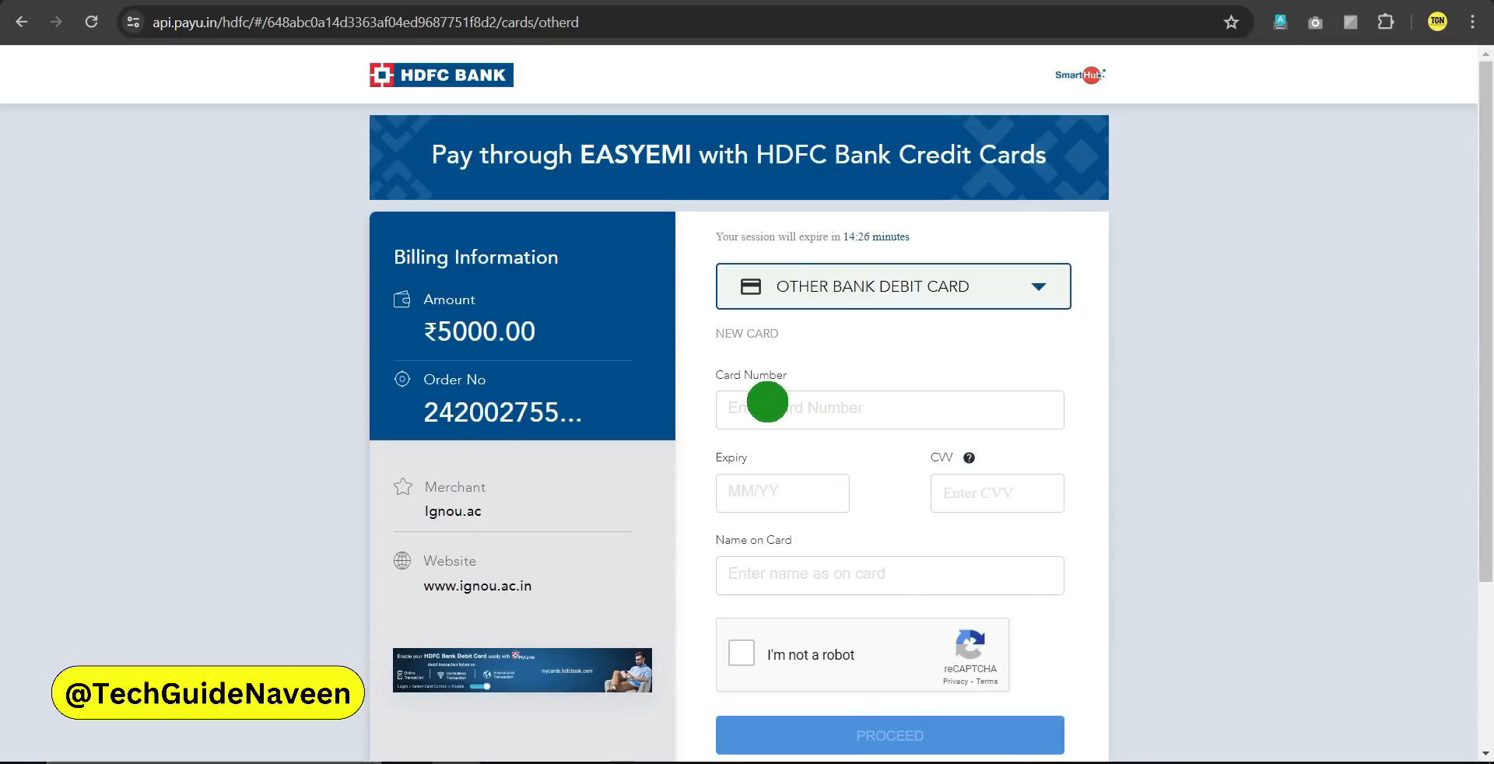
{"action": "left_click", "coordinate": [768, 401]}
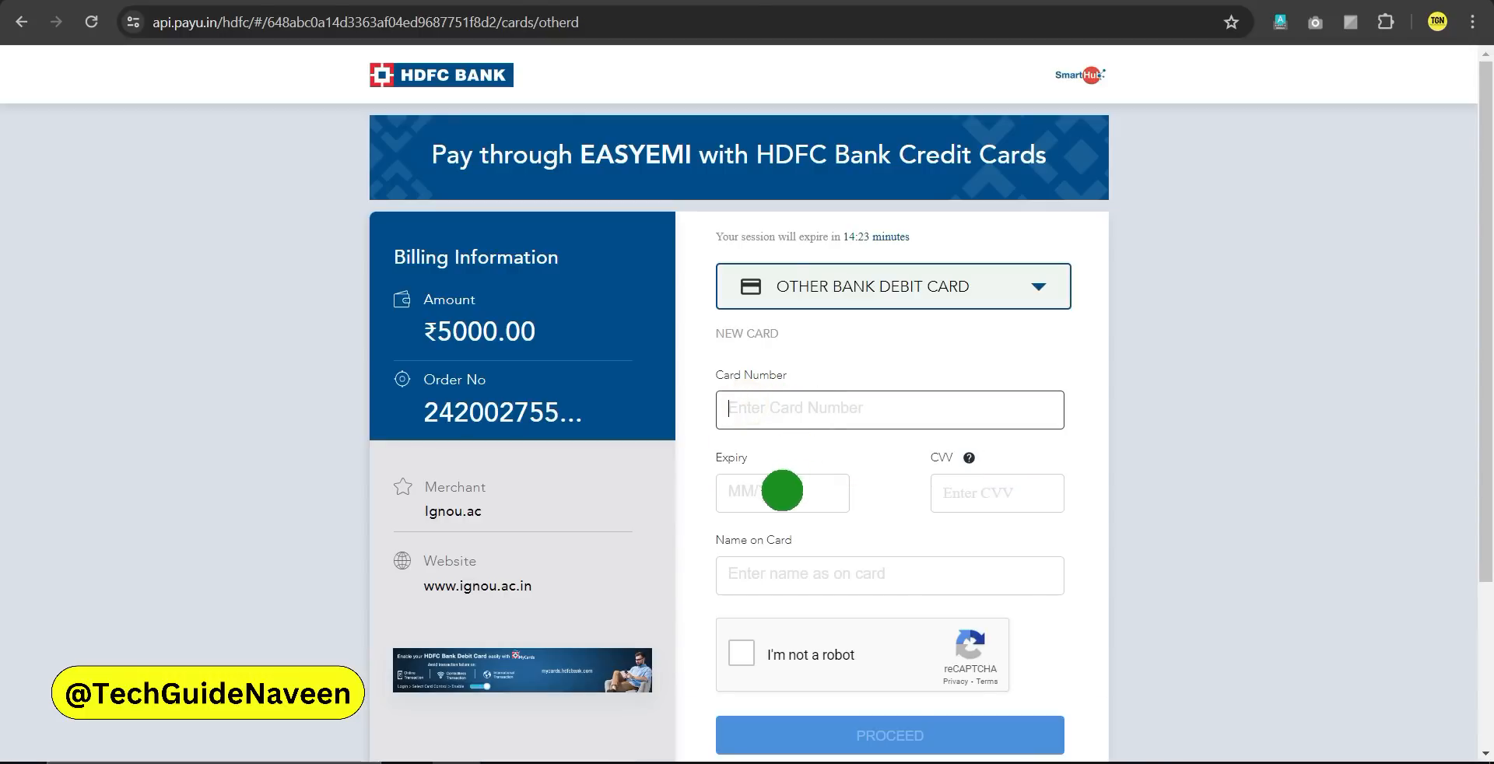
{"action": "left_click", "coordinate": [781, 488]}
{"action": "left_click", "coordinate": [958, 502]}
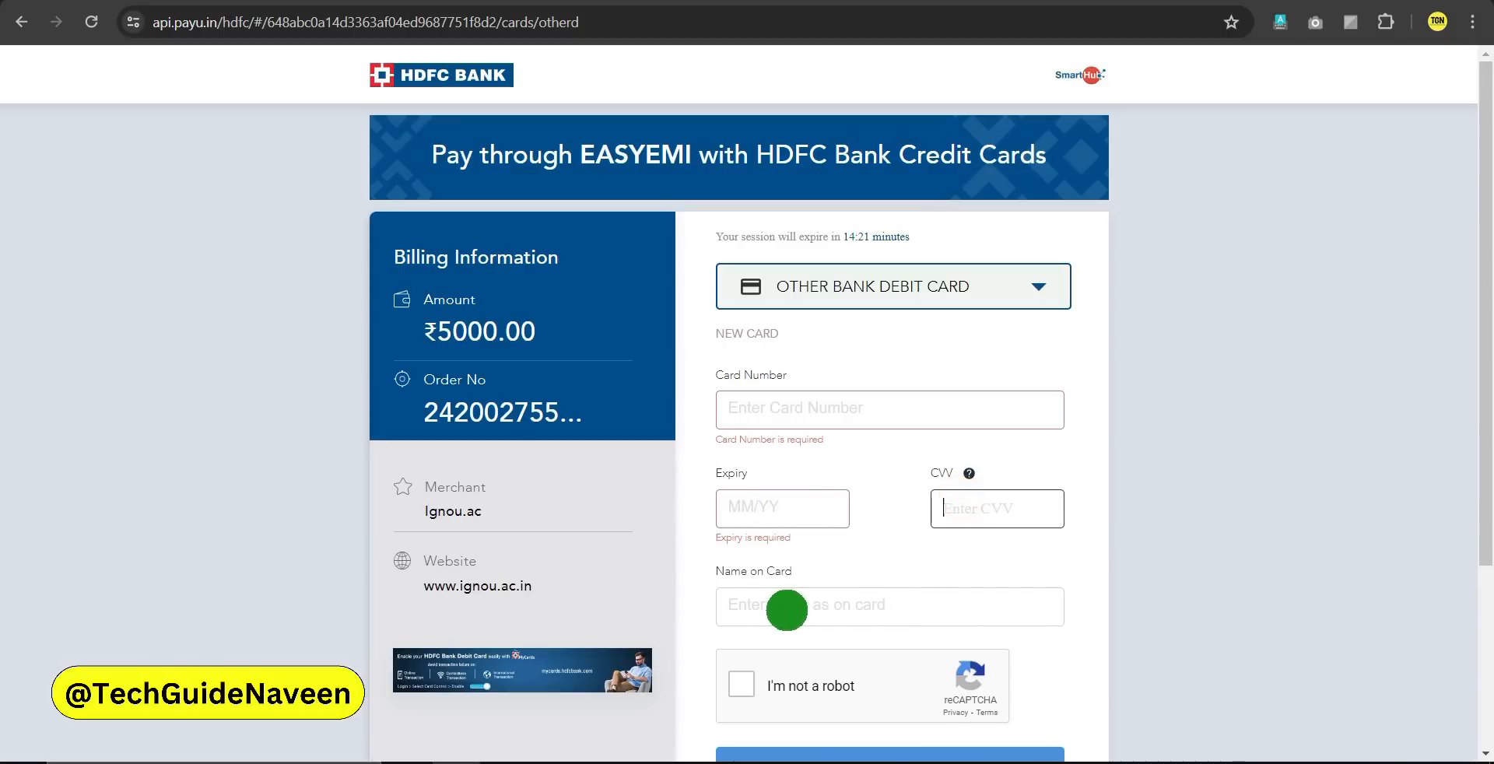
{"action": "scroll", "coordinate": [784, 596], "scroll_direction": "down", "scroll_amount": 1}
{"action": "left_click", "coordinate": [778, 506]}
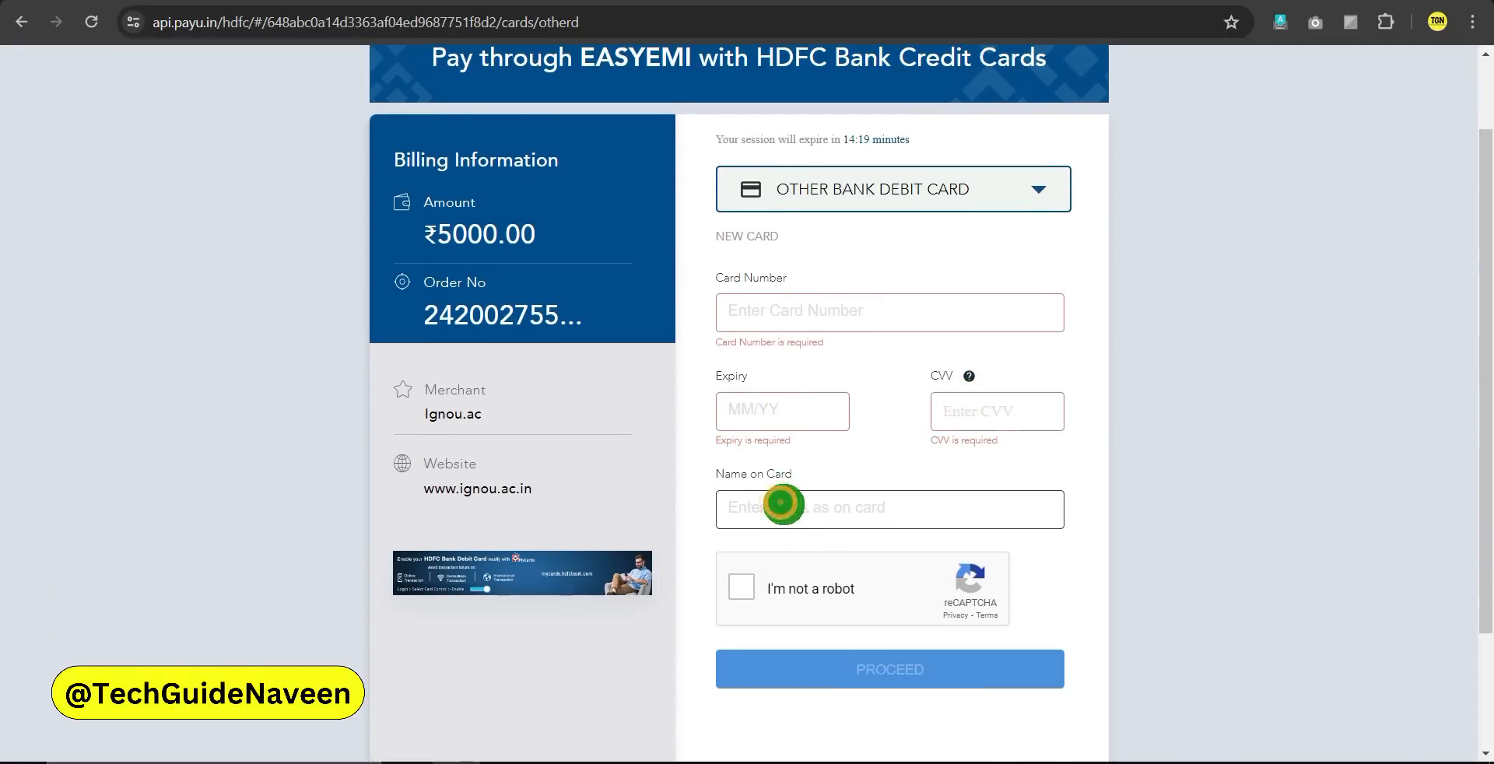
{"action": "left_click", "coordinate": [742, 588]}
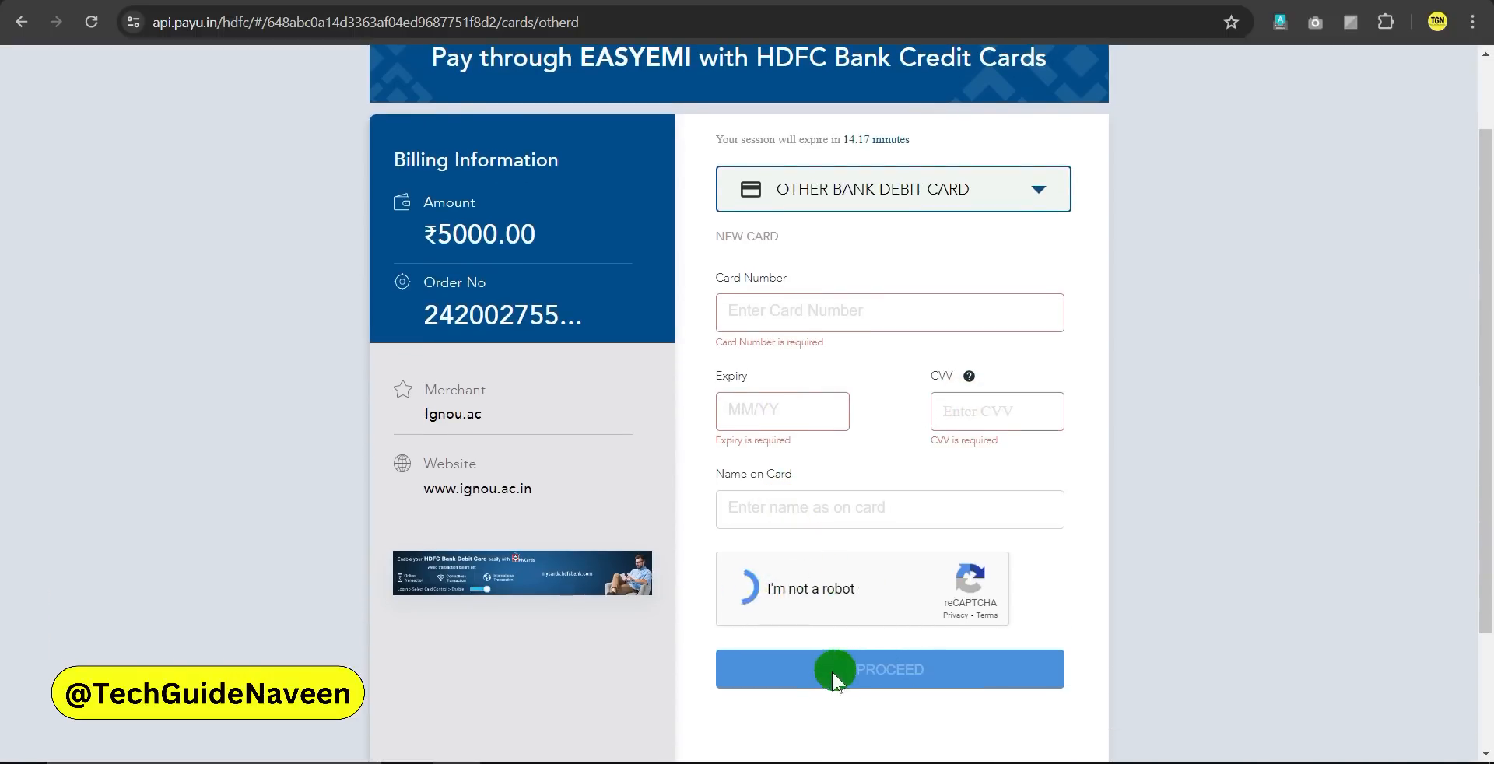
{"action": "scroll", "coordinate": [852, 444], "scroll_direction": "up", "scroll_amount": 1}
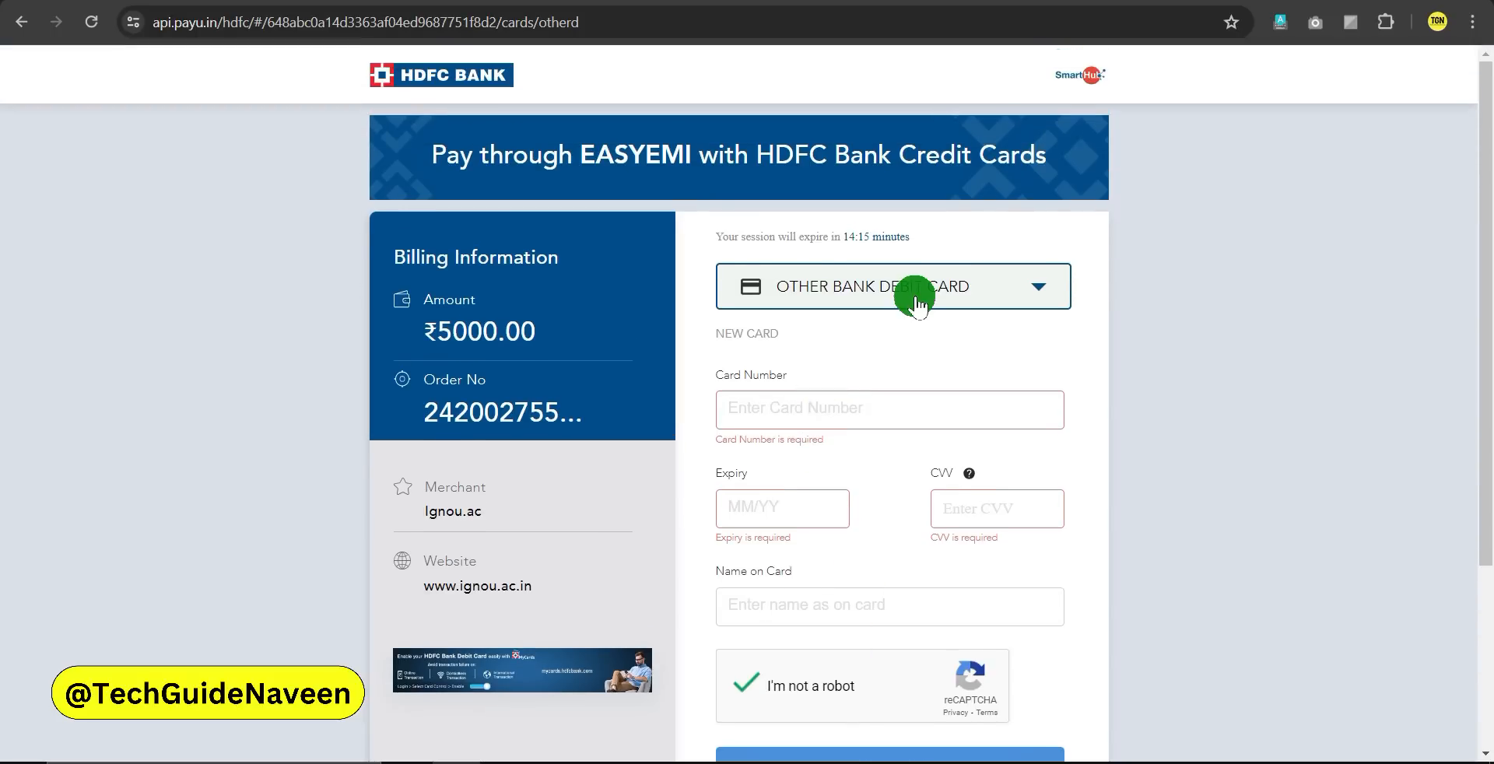
Switch the payment method to NET BANKING and scroll through the list of banks
{"action": "left_click", "coordinate": [915, 297]}
{"action": "left_click", "coordinate": [850, 512]}
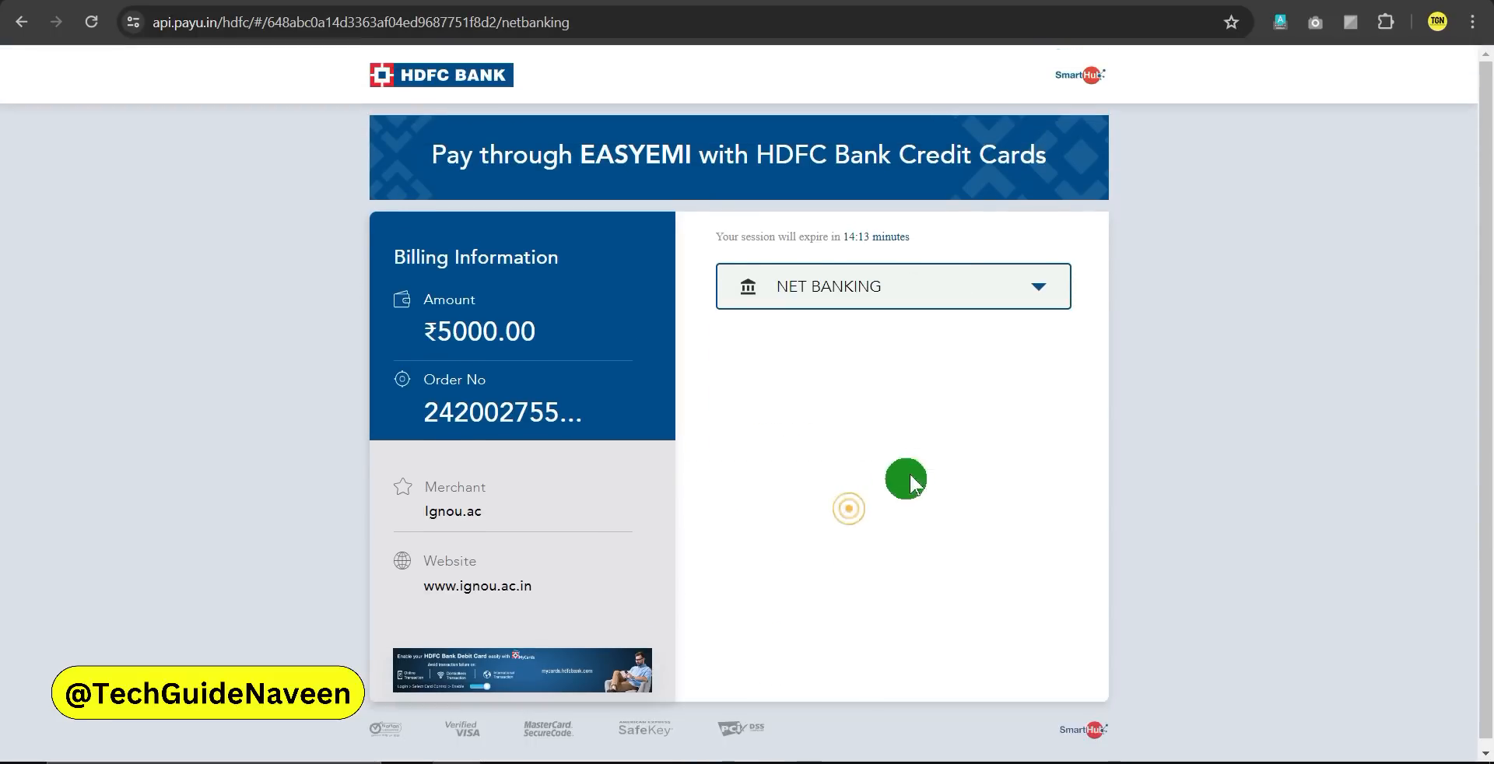
{"action": "scroll", "coordinate": [864, 436], "scroll_direction": "down", "scroll_amount": 2}
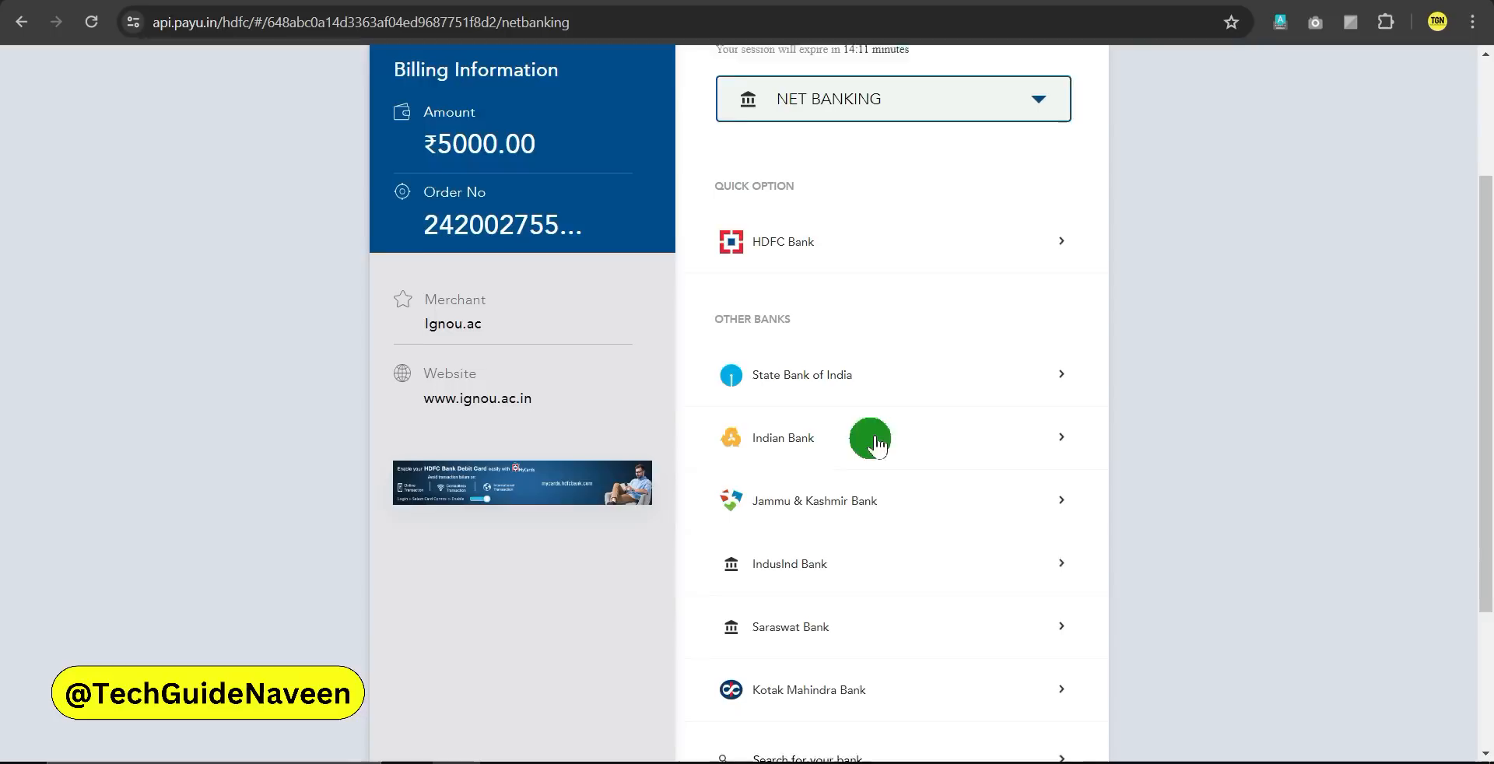
{"action": "scroll", "coordinate": [887, 638], "scroll_direction": "down", "scroll_amount": 3}
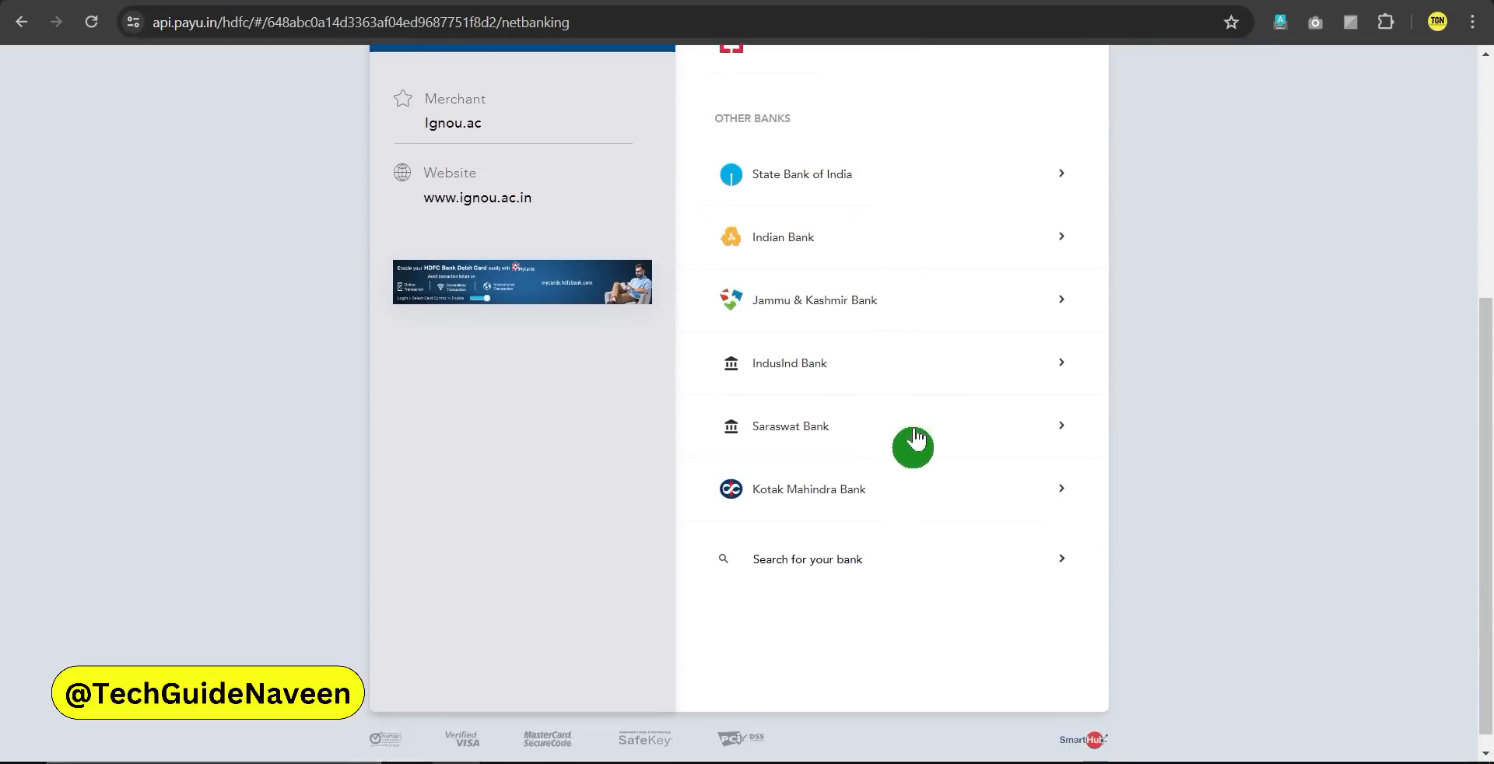
{"action": "scroll", "coordinate": [874, 477], "scroll_direction": "up", "scroll_amount": 4}
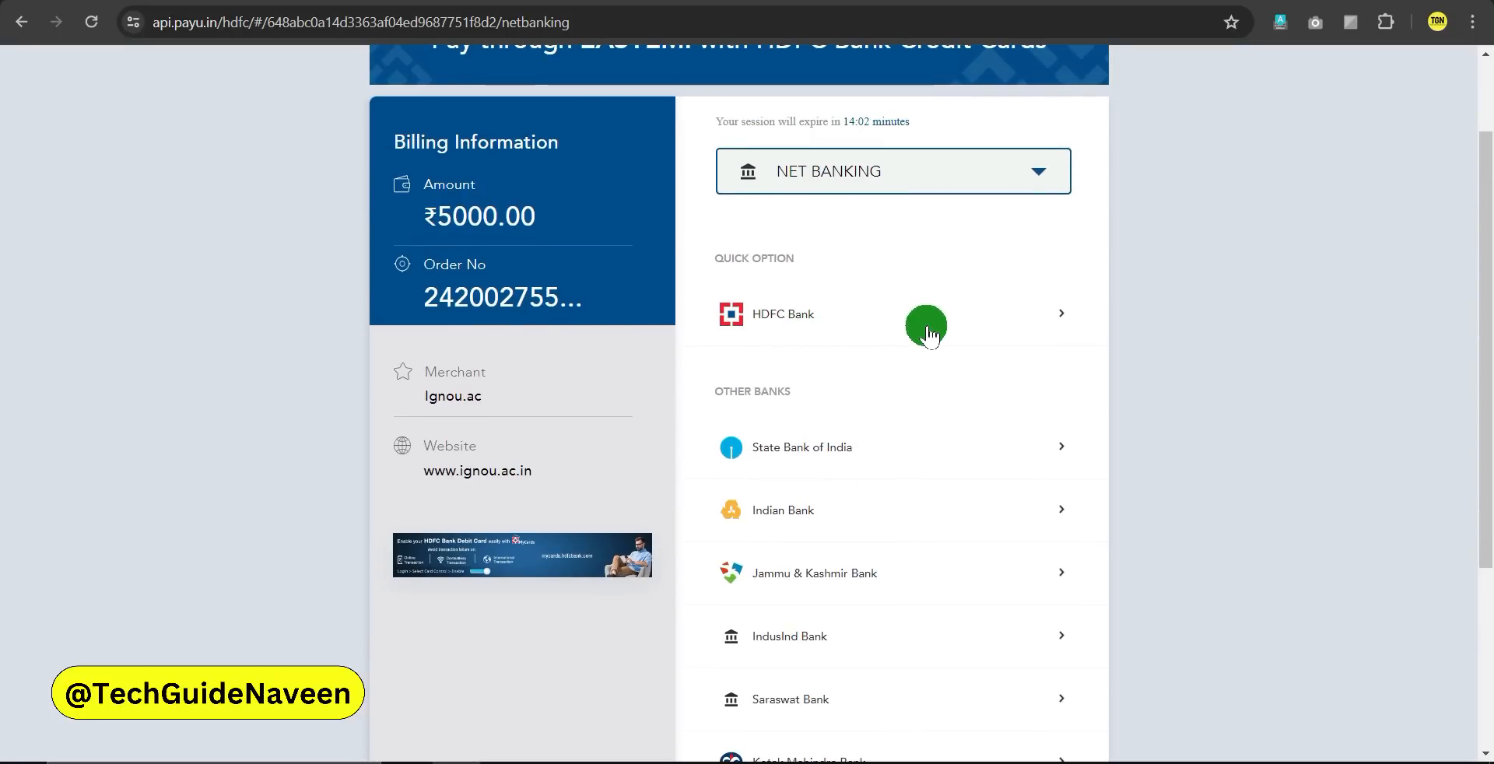
{"action": "scroll", "coordinate": [880, 360], "scroll_direction": "up", "scroll_amount": 2}
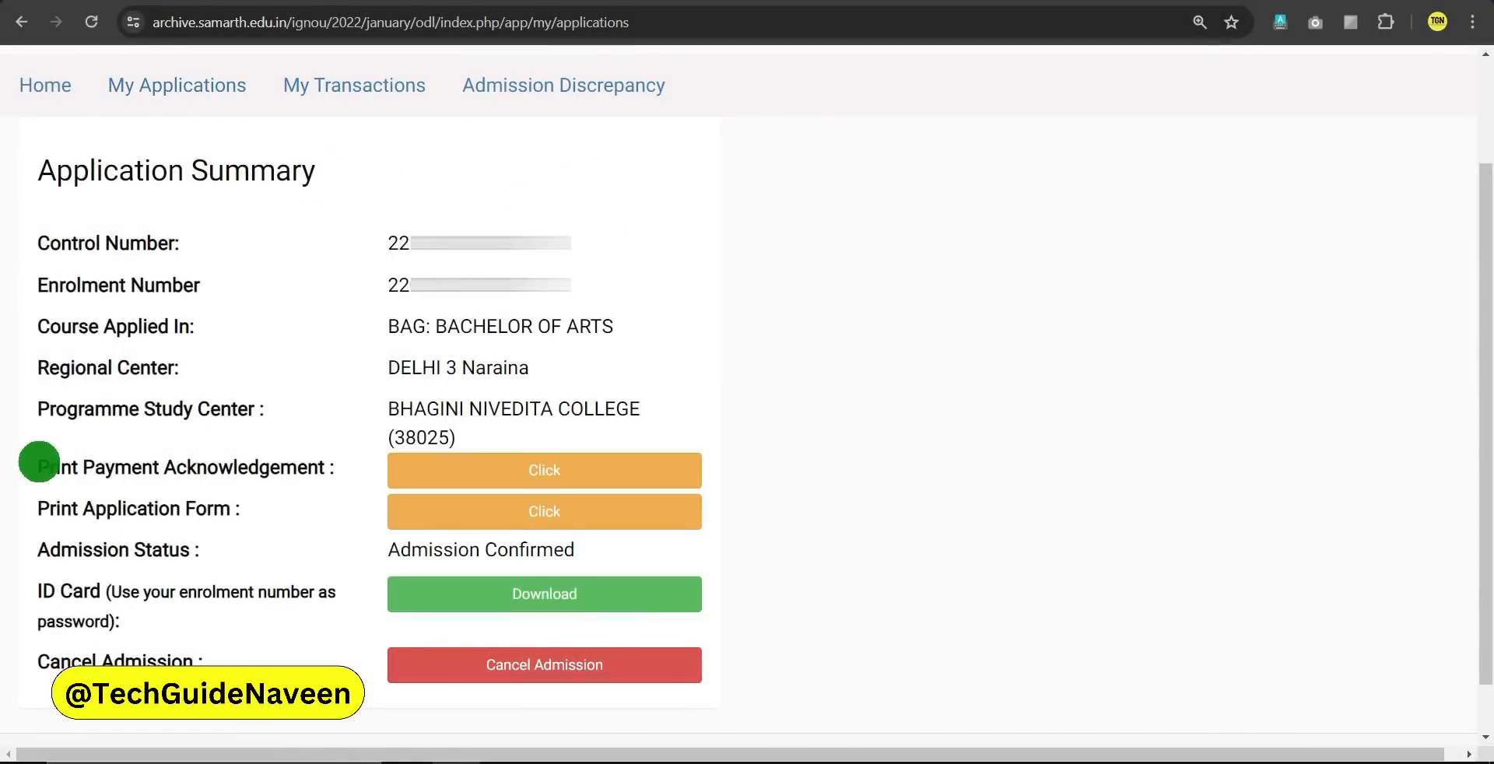
Open the Print Payment Acknowledgement slip from the Application Summary
{"action": "left_click_drag", "start_coordinate": [38, 465], "coordinate": [291, 464]}
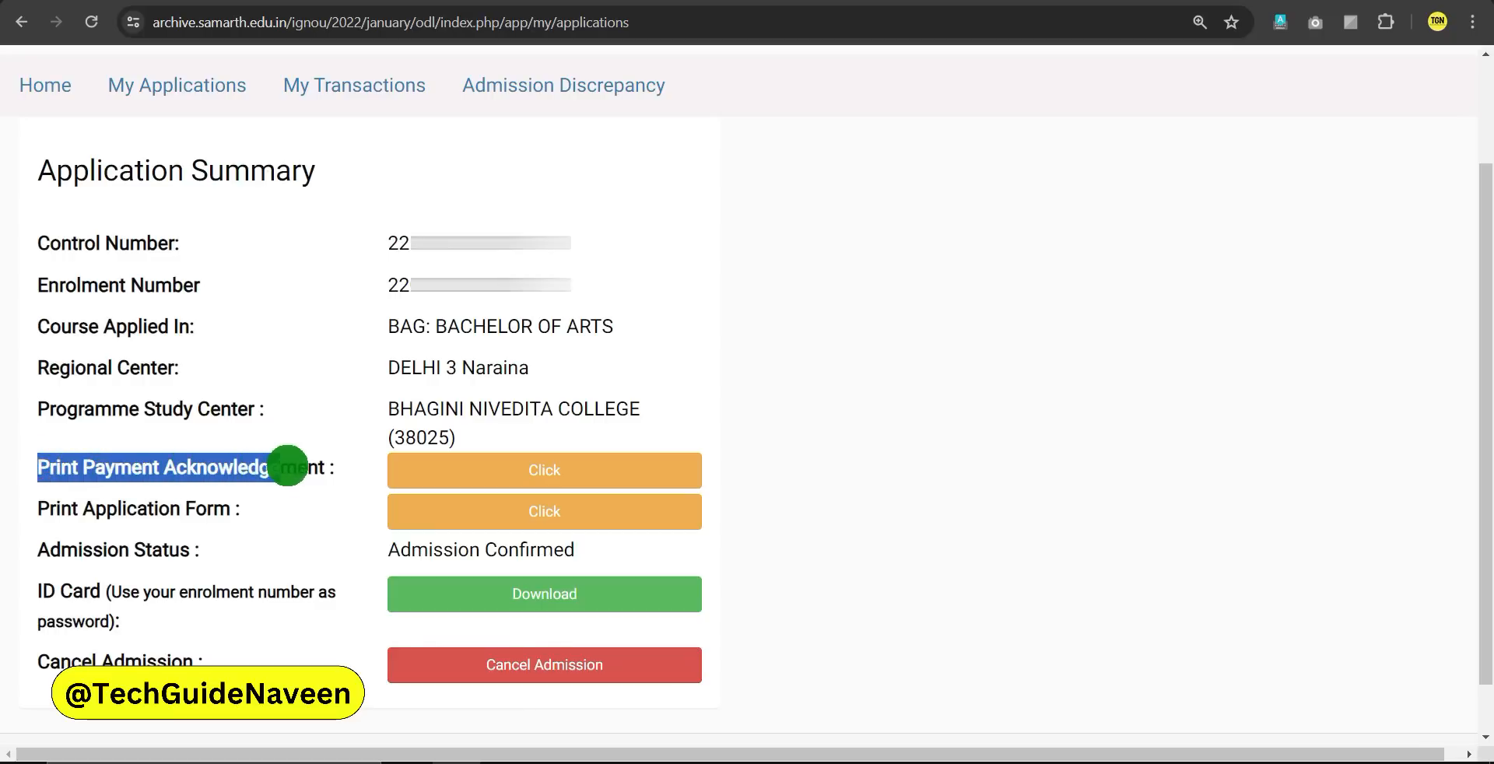
{"action": "left_click", "coordinate": [287, 465]}
{"action": "left_click", "coordinate": [506, 470]}
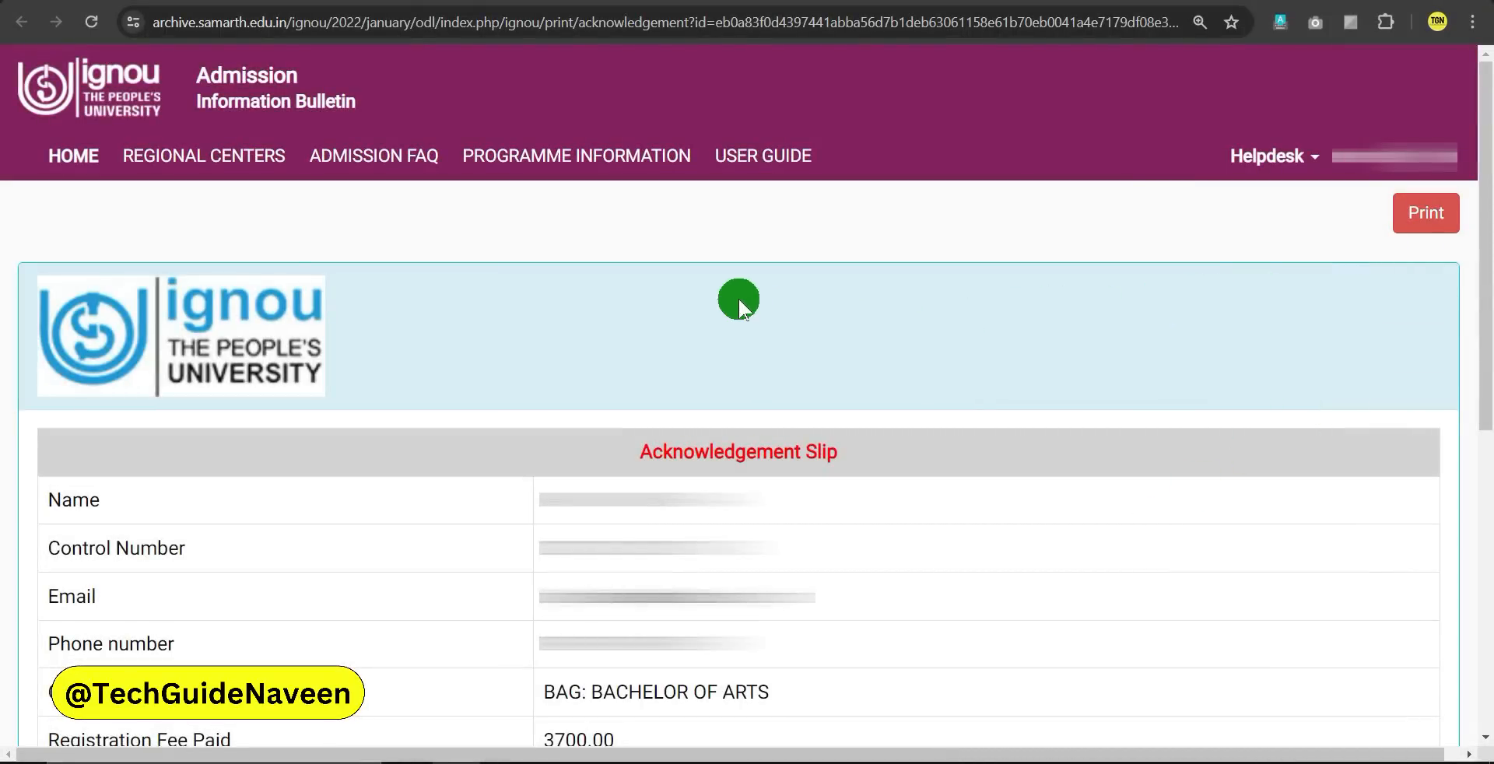
Return to the Application Summary and open the printable application form
{"action": "left_click", "coordinate": [513, 2]}
{"action": "left_click_drag", "start_coordinate": [37, 508], "coordinate": [264, 511]}
{"action": "left_click", "coordinate": [264, 510]}
{"action": "left_click", "coordinate": [520, 526]}
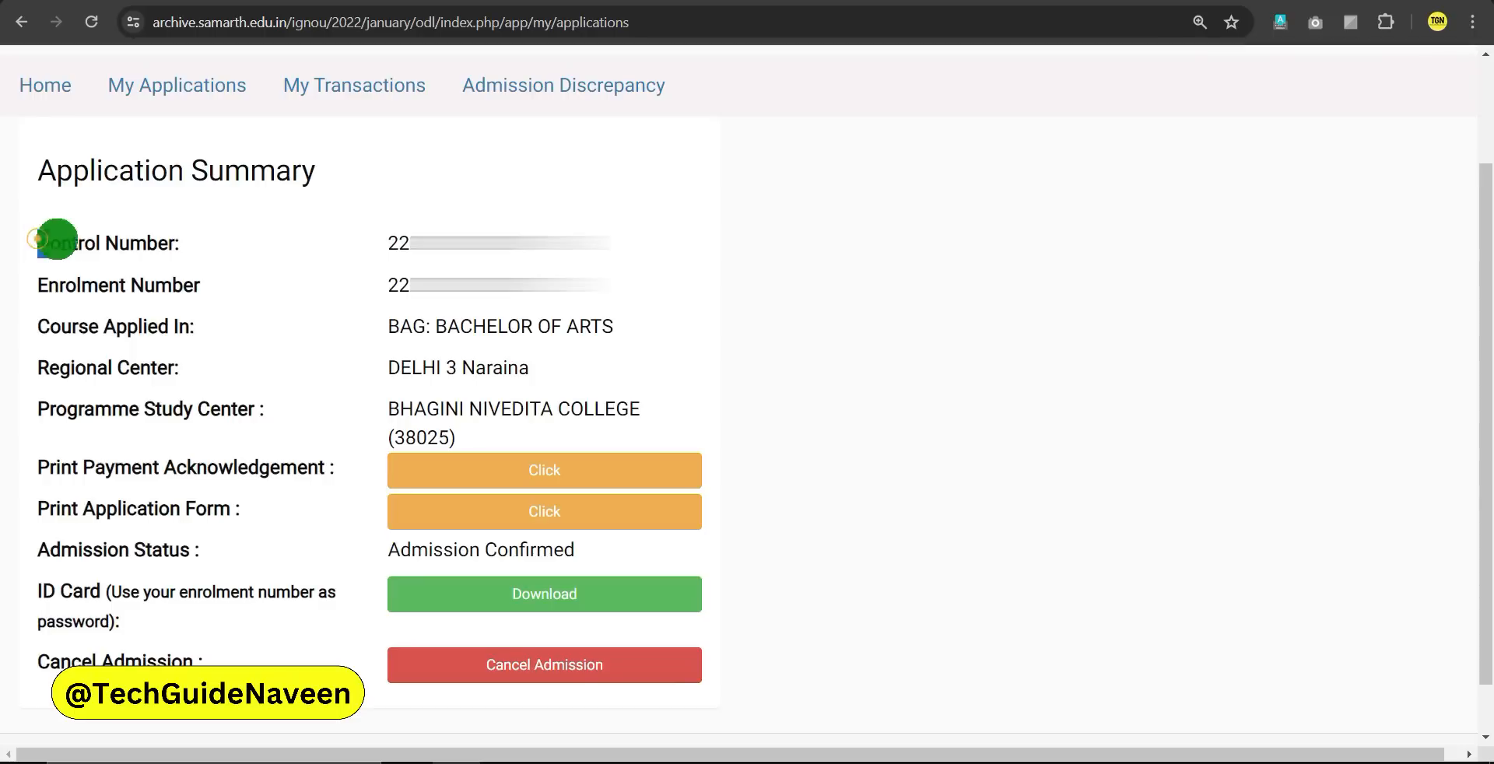
Highlight the Control Number and Enrolment Number fields on the Application Summary
{"action": "left_click_drag", "start_coordinate": [36, 241], "coordinate": [169, 246]}
{"action": "double_click", "coordinate": [390, 244]}
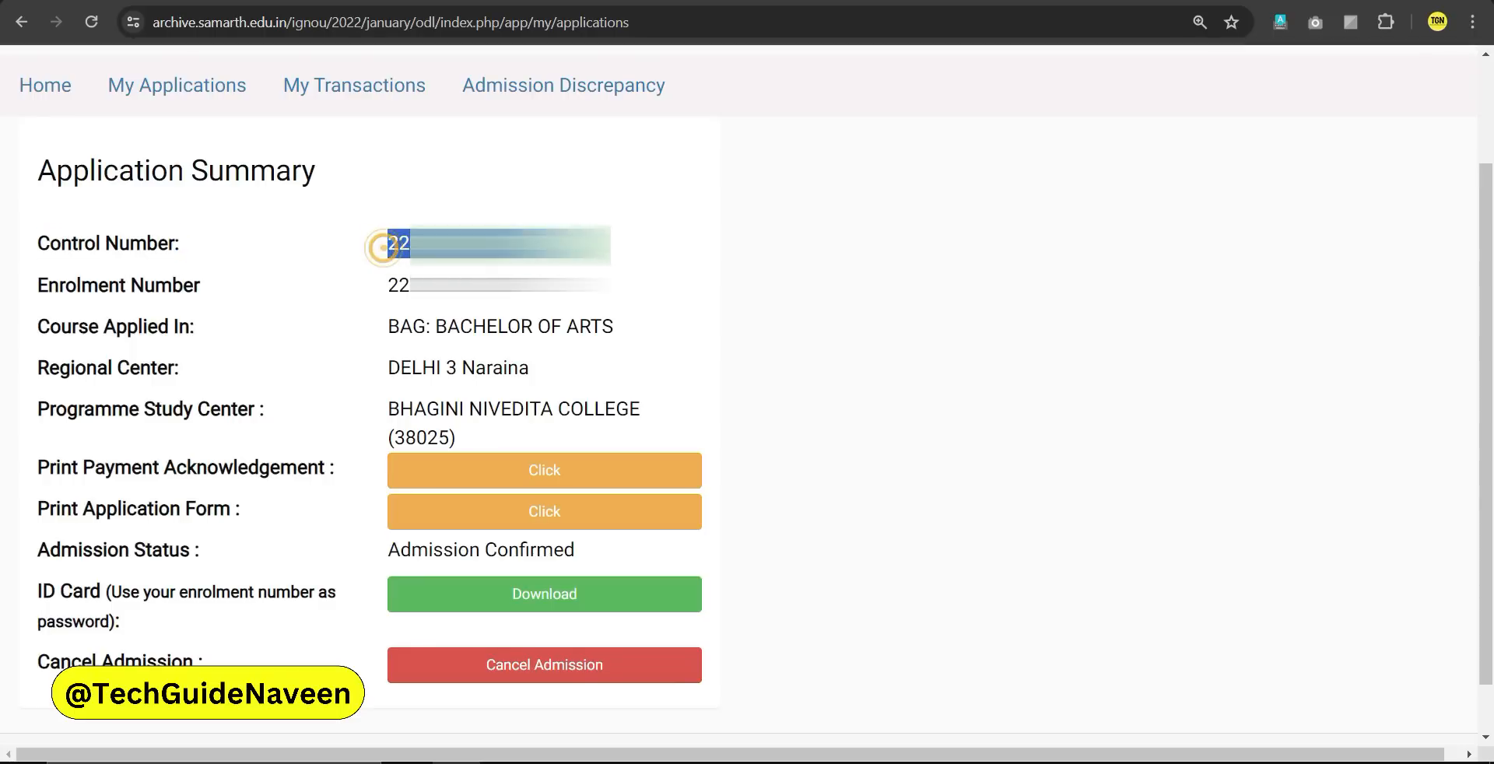
{"action": "left_click_drag", "start_coordinate": [54, 283], "coordinate": [537, 284]}
{"action": "double_click", "coordinate": [502, 284]}
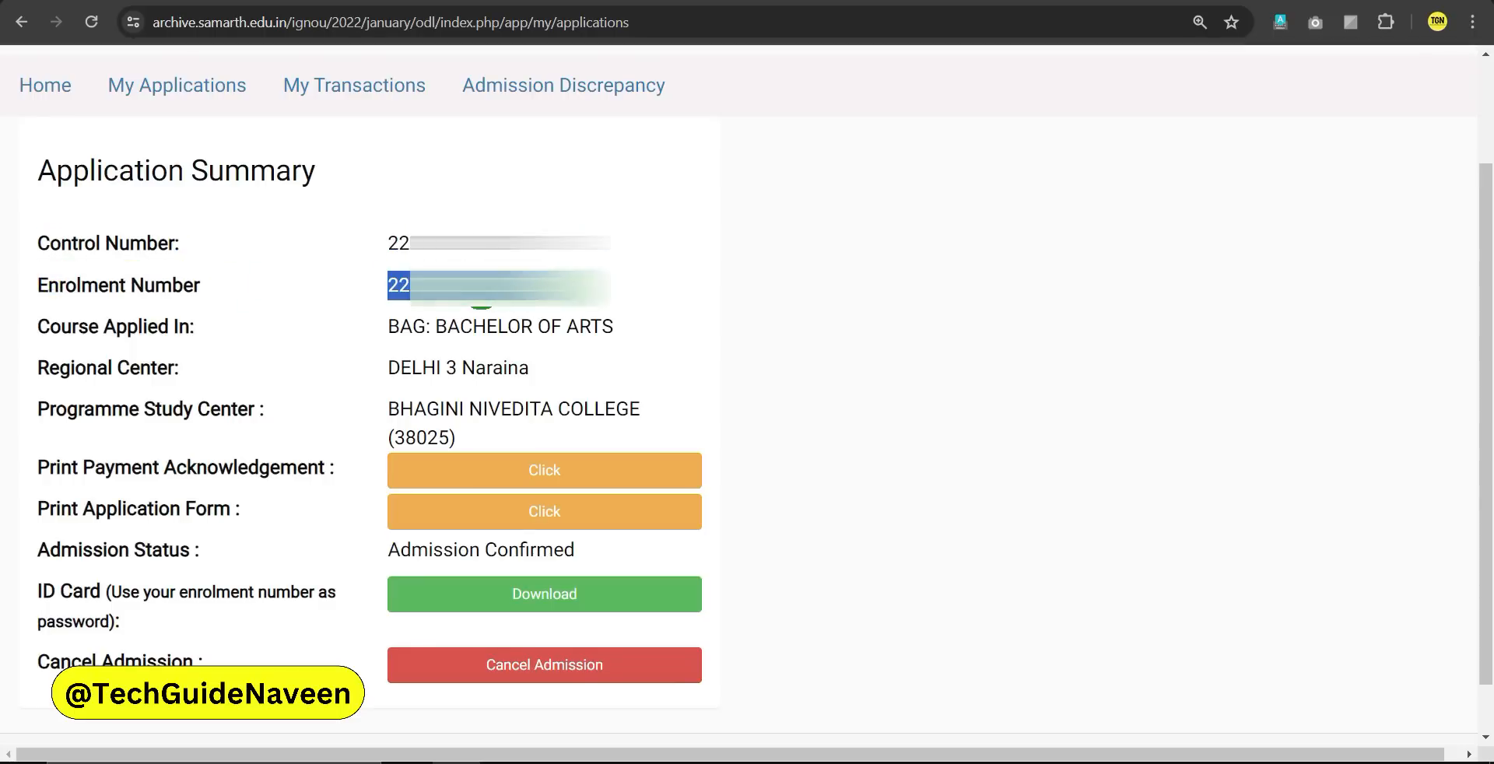
{"action": "left_click", "coordinate": [467, 298]}
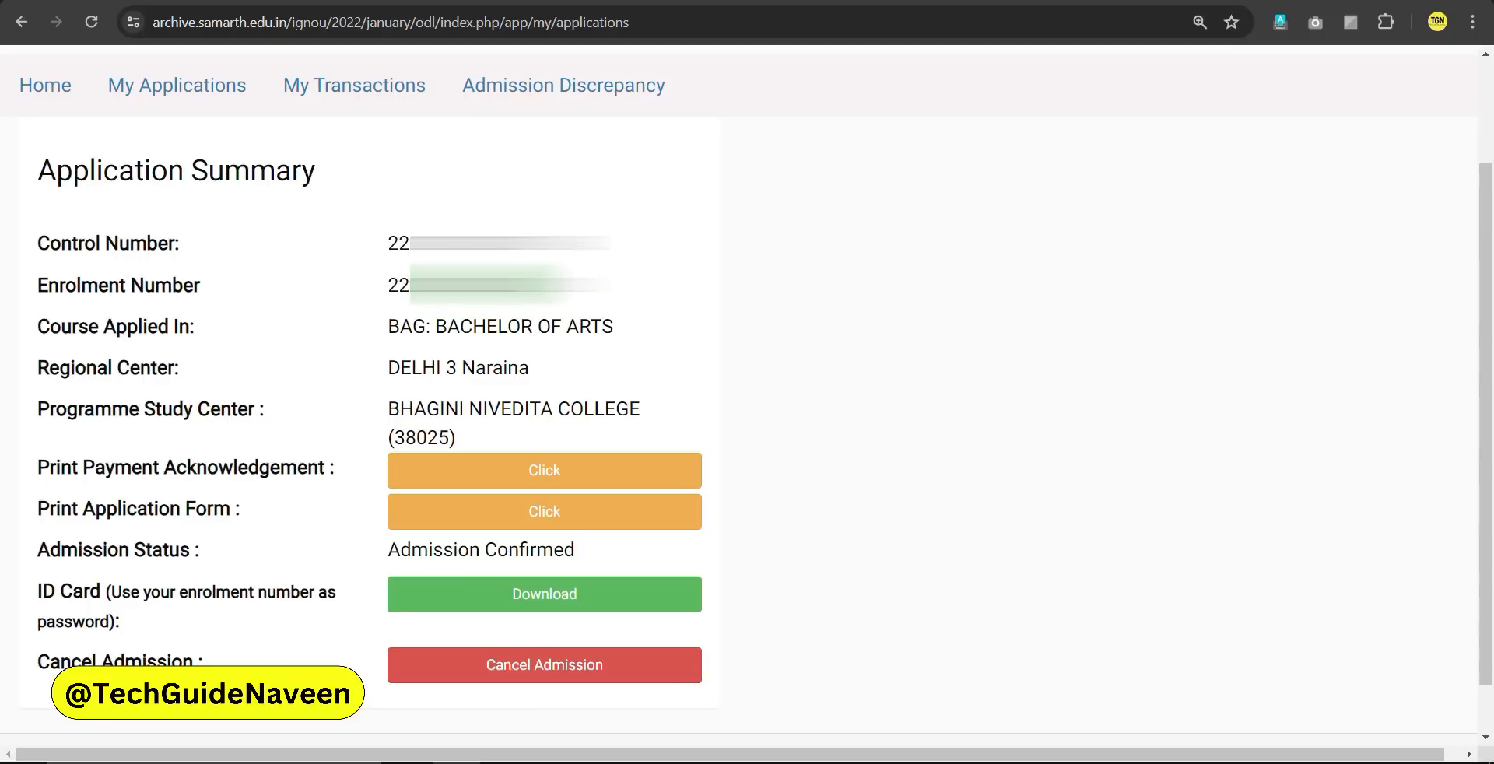
{"action": "double_click", "coordinate": [490, 284]}
{"action": "left_click", "coordinate": [490, 284]}
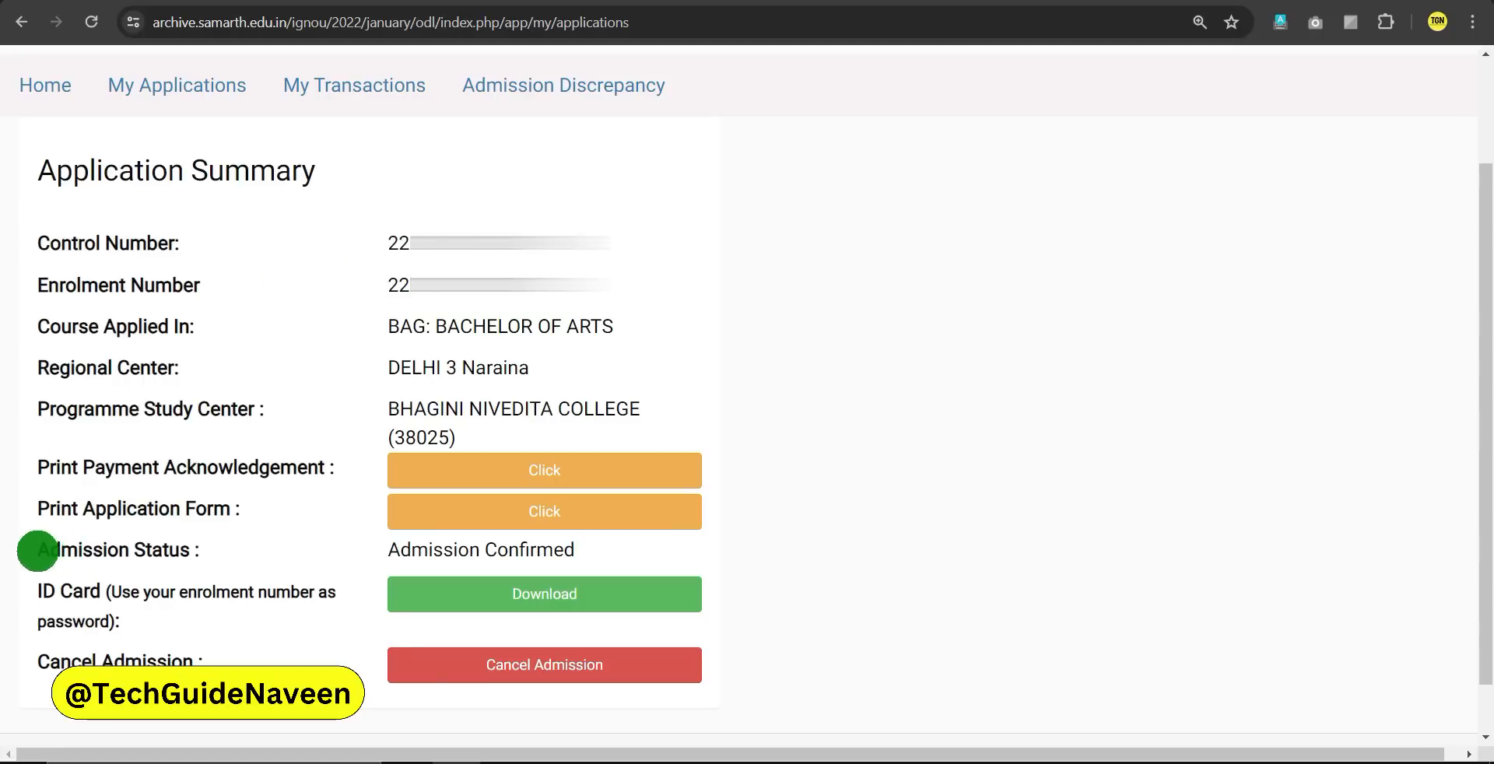
Point out the Admission Status showing Admission Confirmed, checking the admission discrepancy page
{"action": "left_click_drag", "start_coordinate": [35, 550], "coordinate": [203, 553]}
{"action": "left_click", "coordinate": [221, 551]}
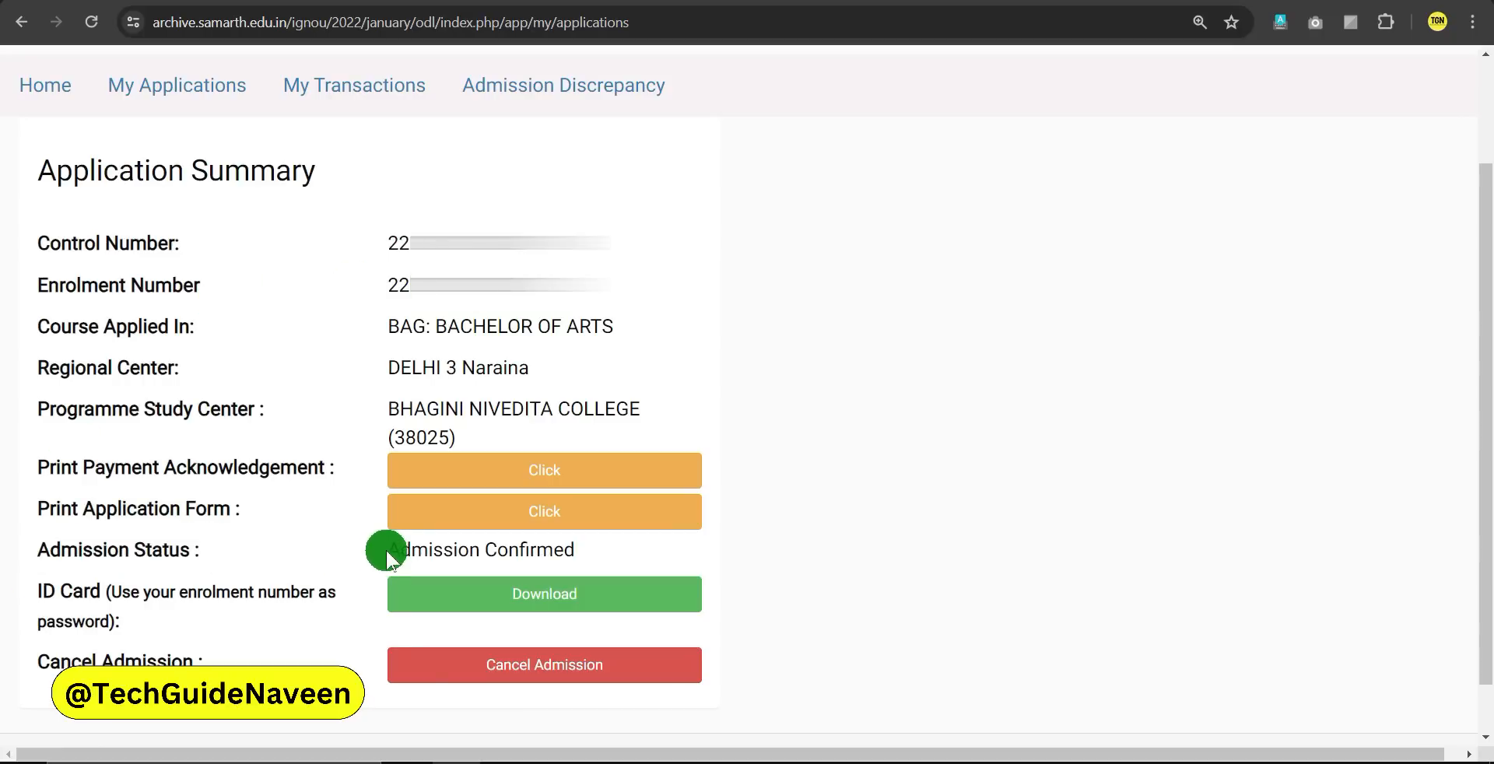
{"action": "left_click_drag", "start_coordinate": [386, 549], "coordinate": [579, 553]}
{"action": "left_click", "coordinate": [288, 556]}
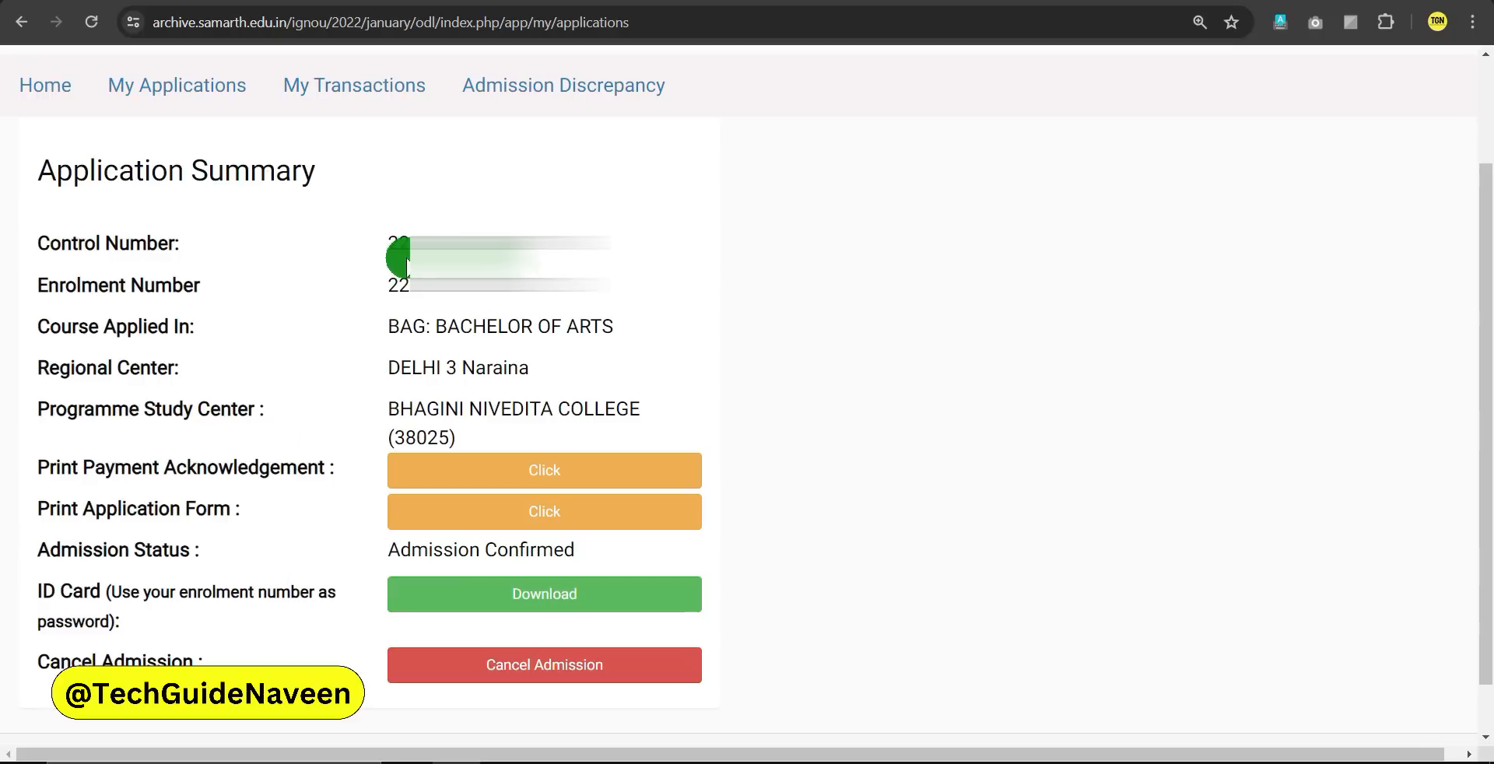
{"action": "left_click", "coordinate": [597, 109]}
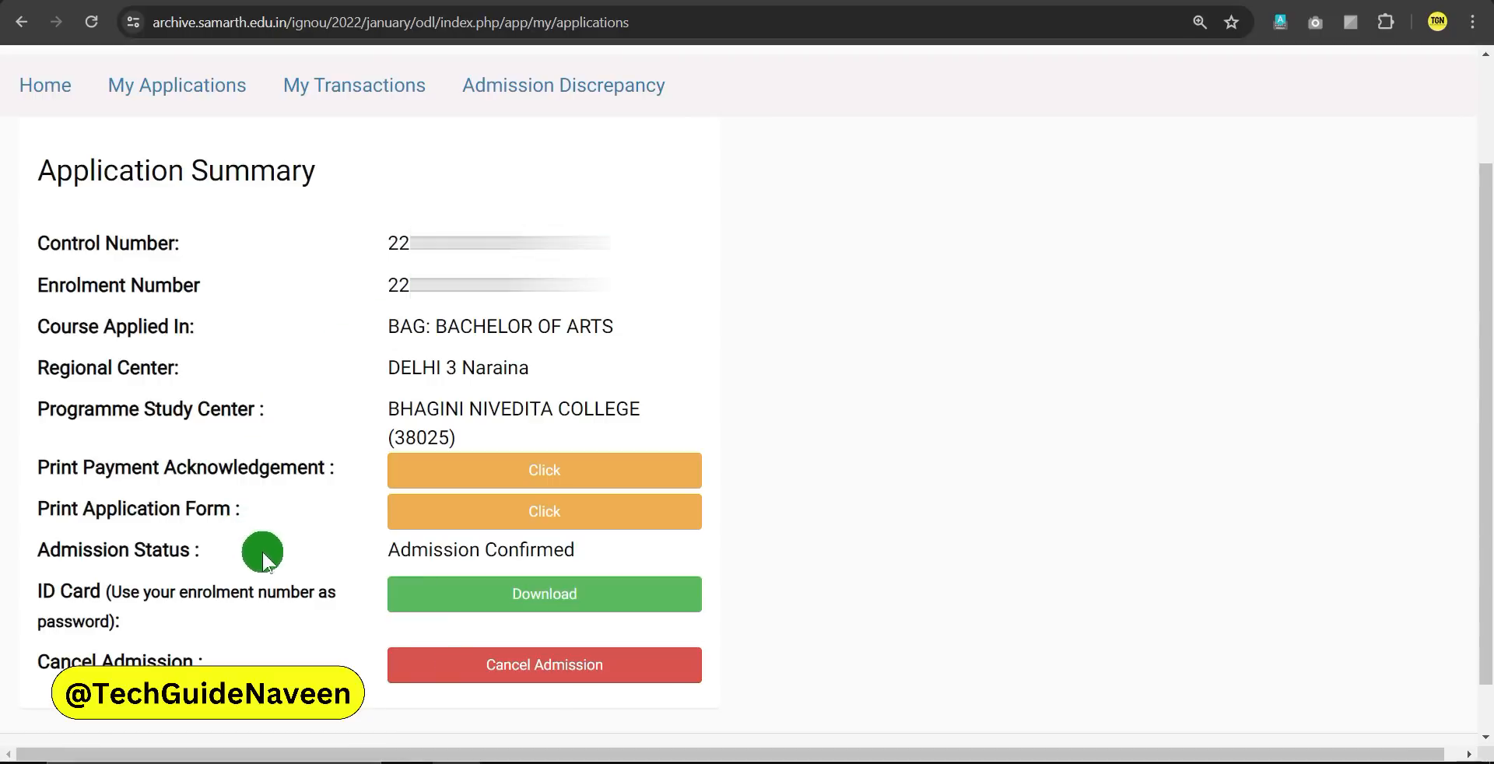
{"action": "left_click_drag", "start_coordinate": [389, 550], "coordinate": [574, 554]}
{"action": "left_click", "coordinate": [537, 553]}
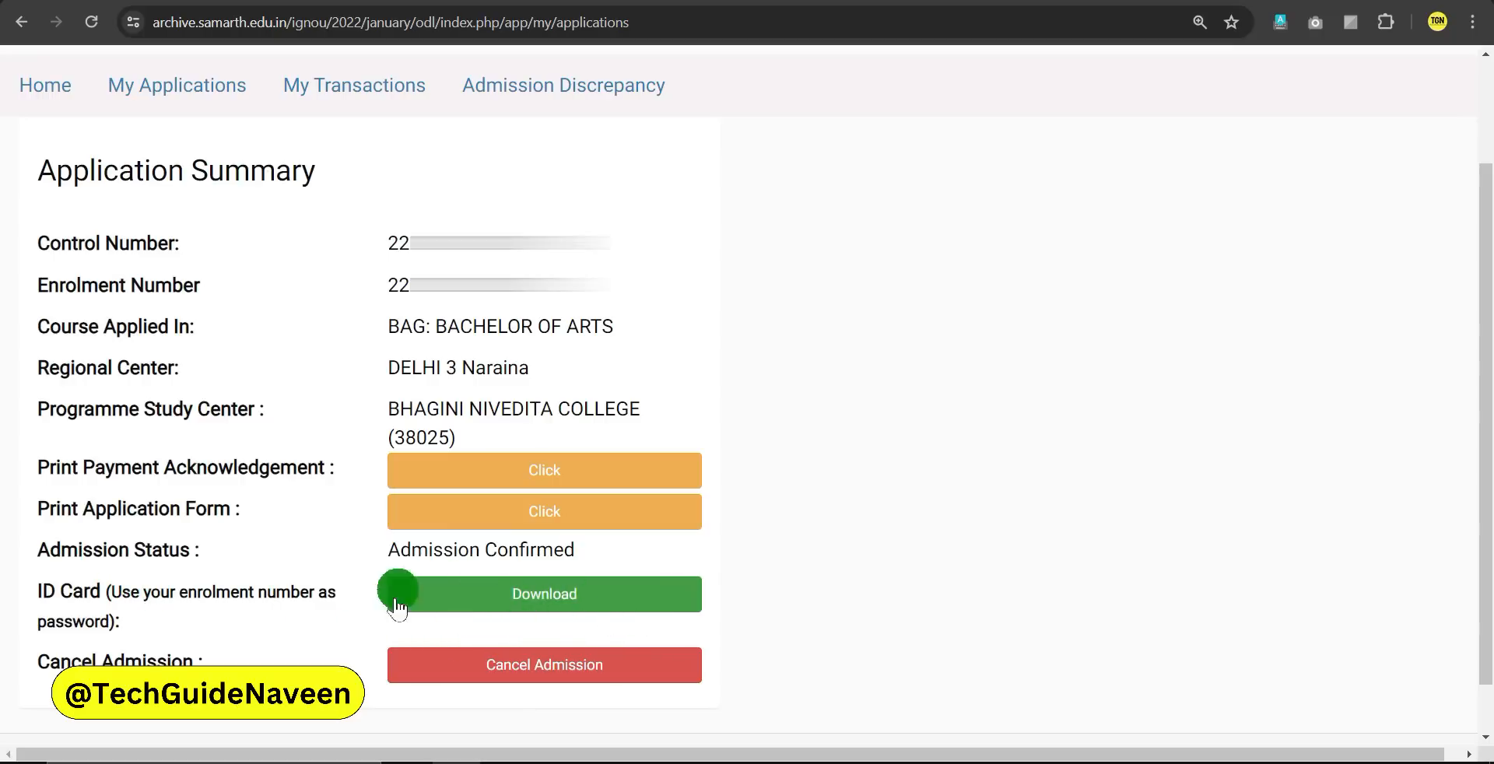
Download the ID card and unlock it using the copied enrolment number as the password
{"action": "left_click", "coordinate": [561, 606]}
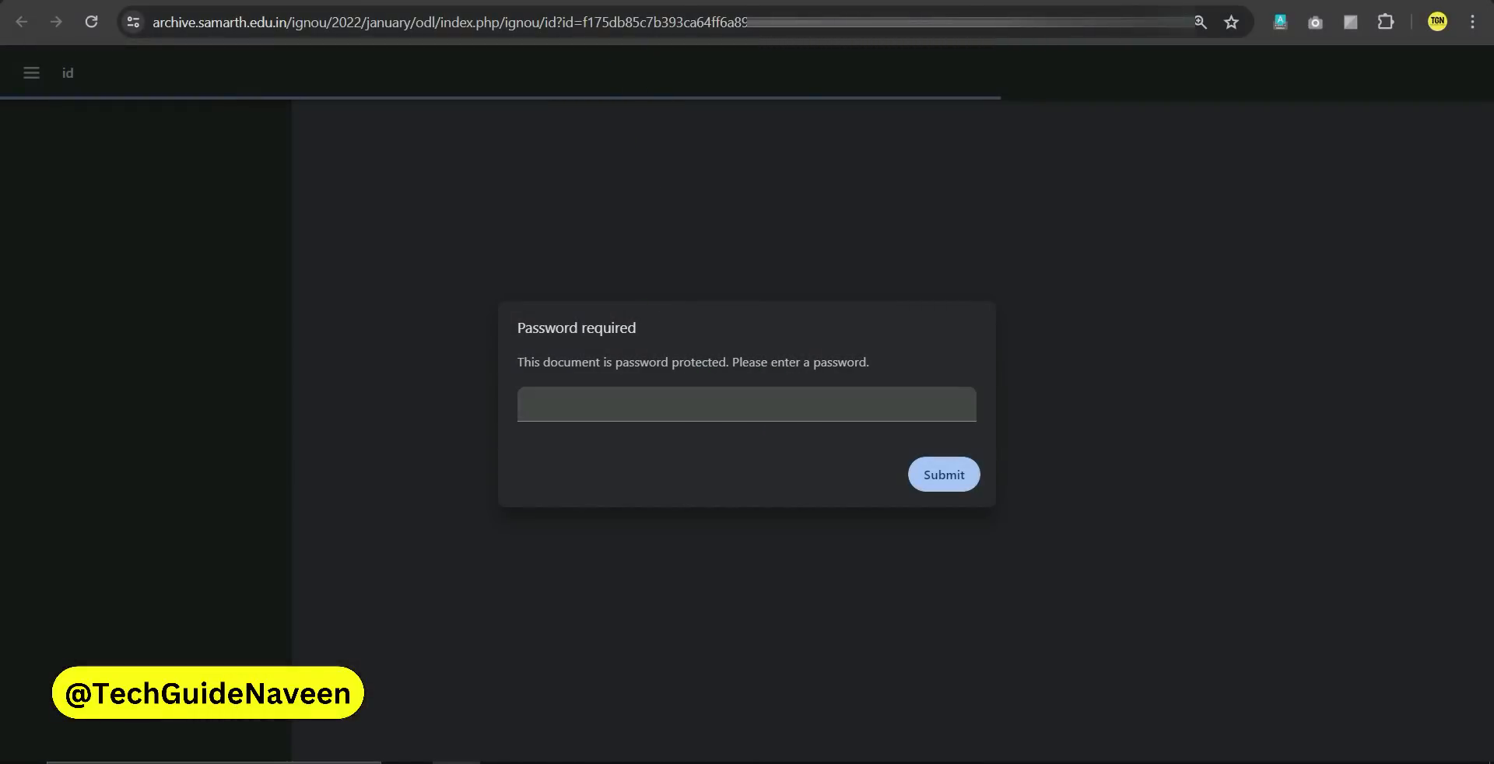
{"action": "left_click", "coordinate": [626, 1]}
{"action": "double_click", "coordinate": [546, 283]}
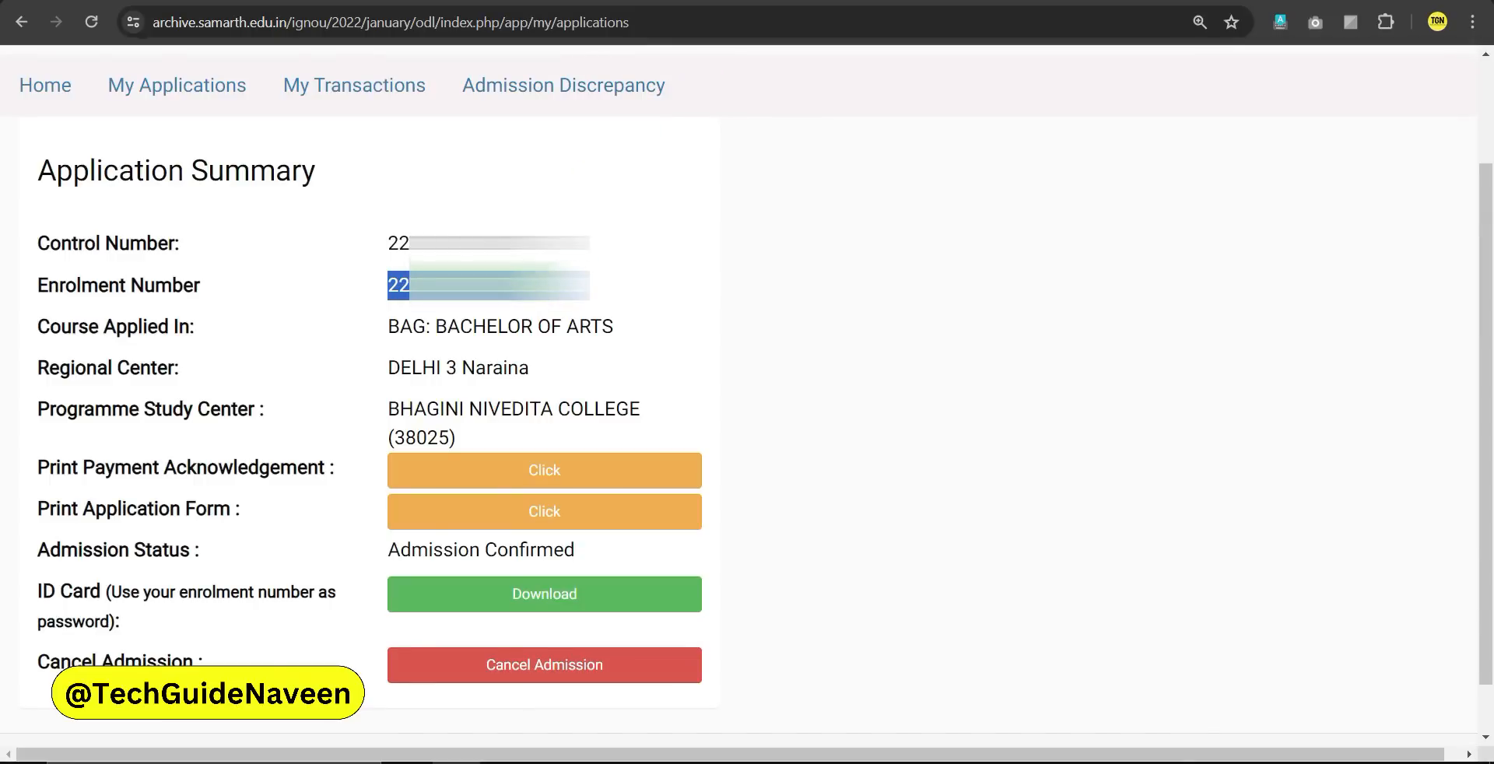
{"action": "left_click", "coordinate": [811, 2]}
{"action": "left_click", "coordinate": [587, 404]}
{"action": "key", "text": "ctrl+v"}
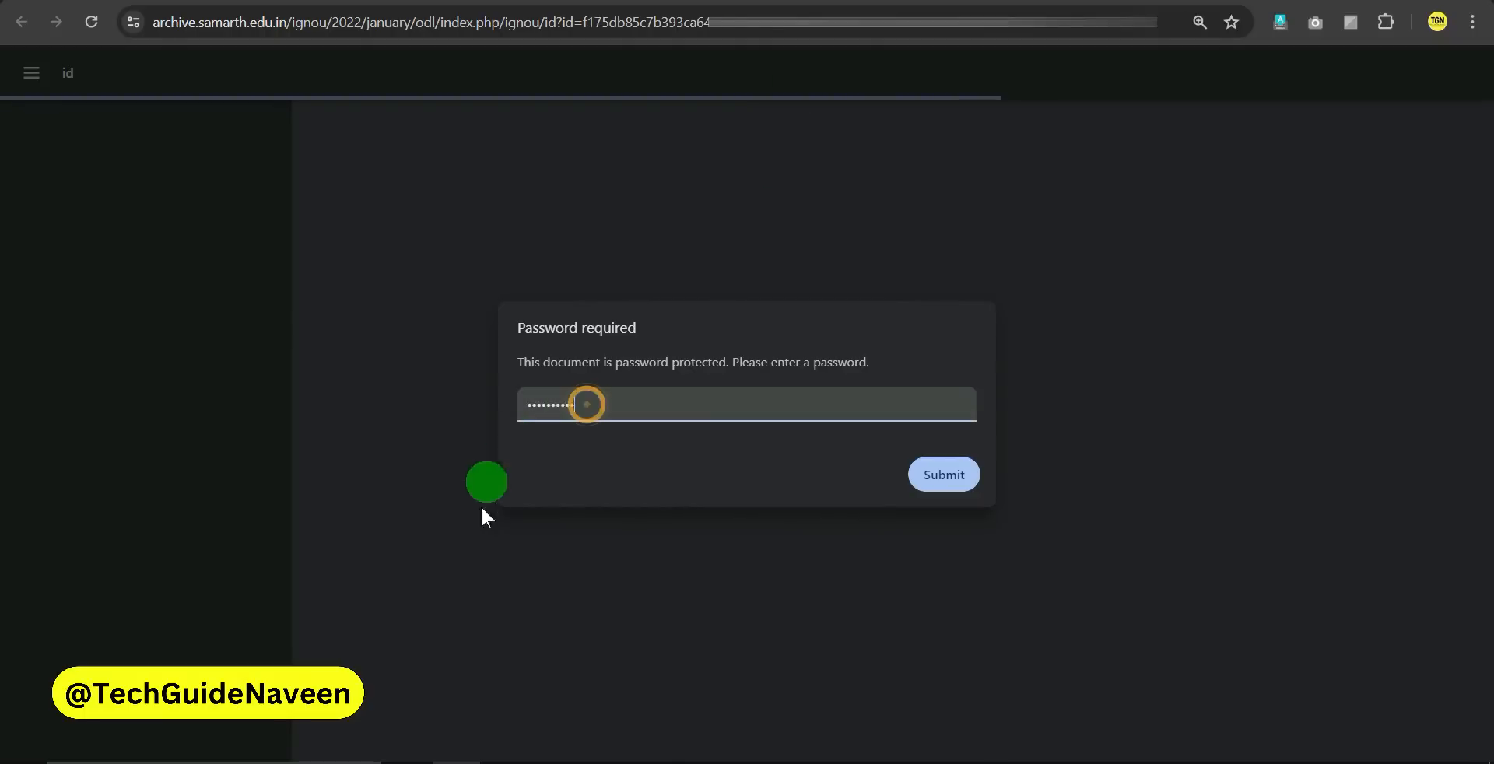
{"action": "left_click", "coordinate": [950, 486]}
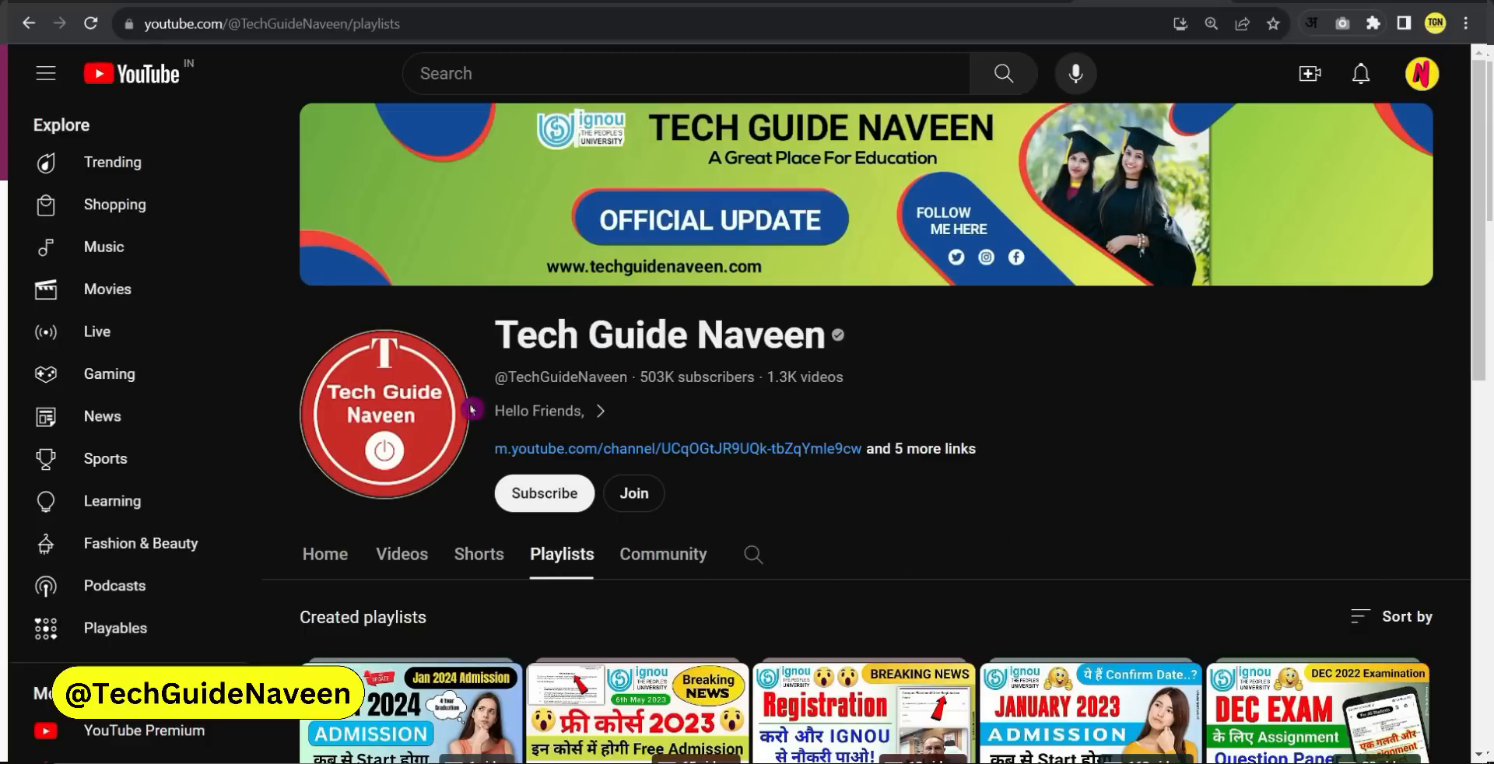
Subscribe to the tutorial's YouTube channel with all notifications turned on
{"action": "left_click", "coordinate": [537, 495]}
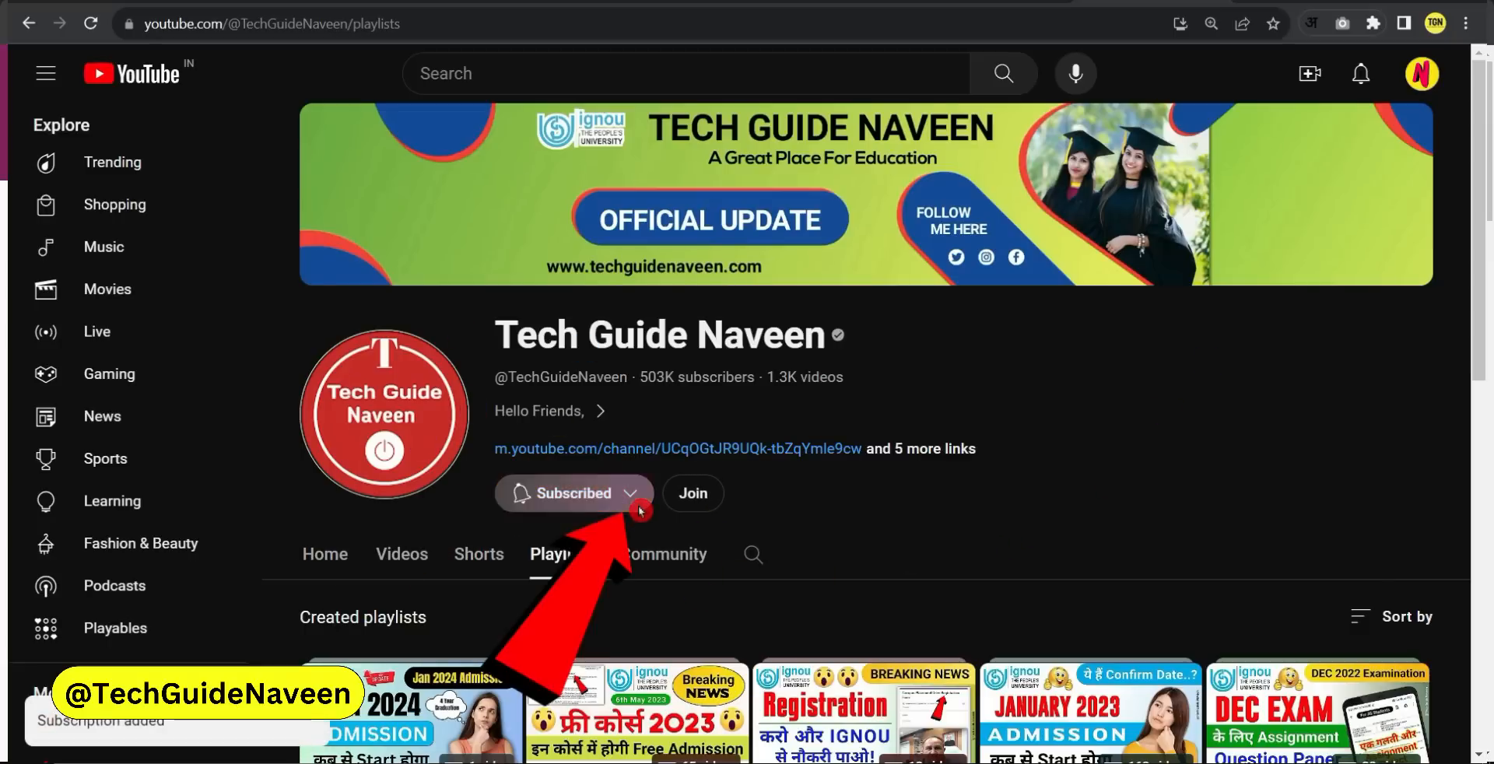
{"action": "left_click", "coordinate": [631, 493]}
{"action": "left_click", "coordinate": [578, 543]}
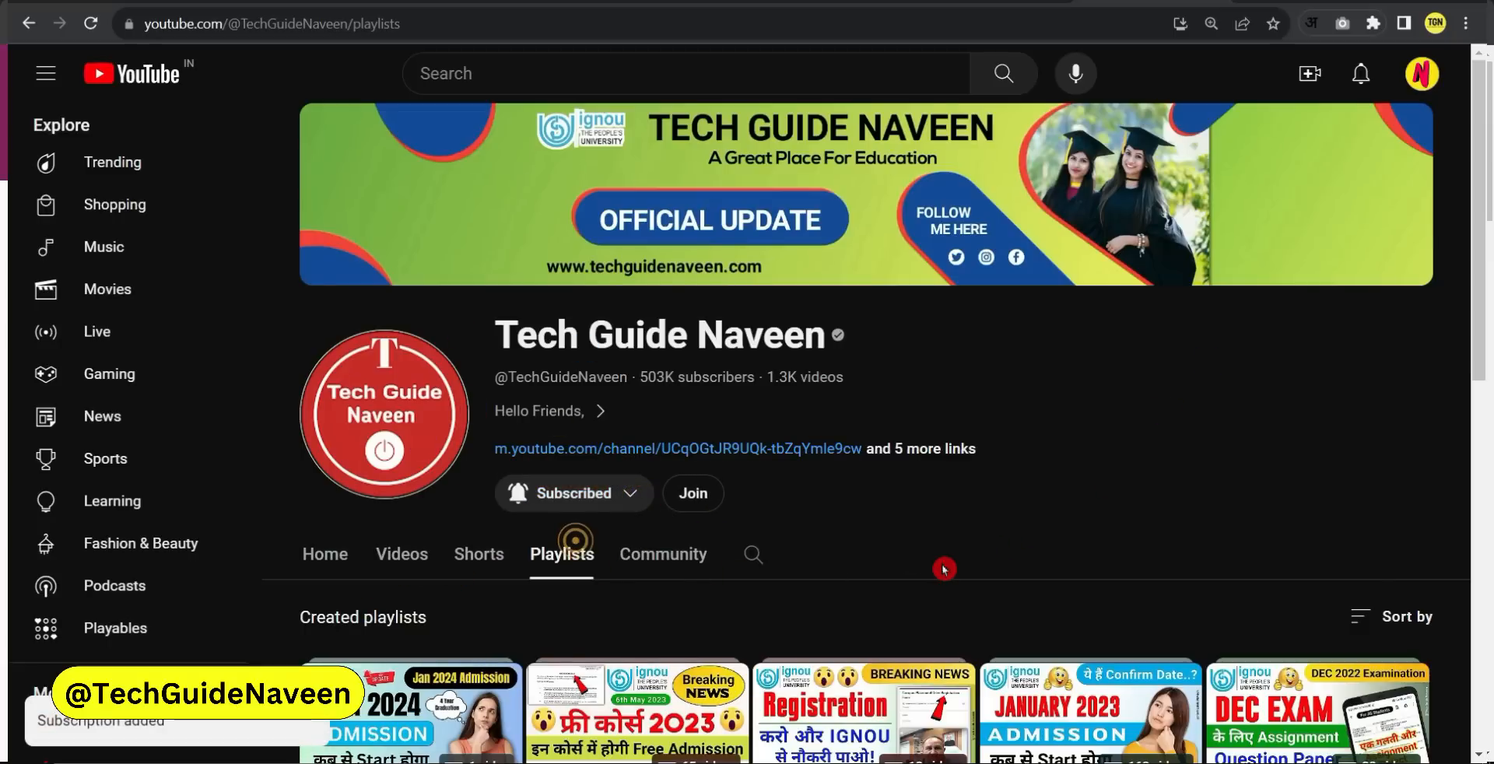